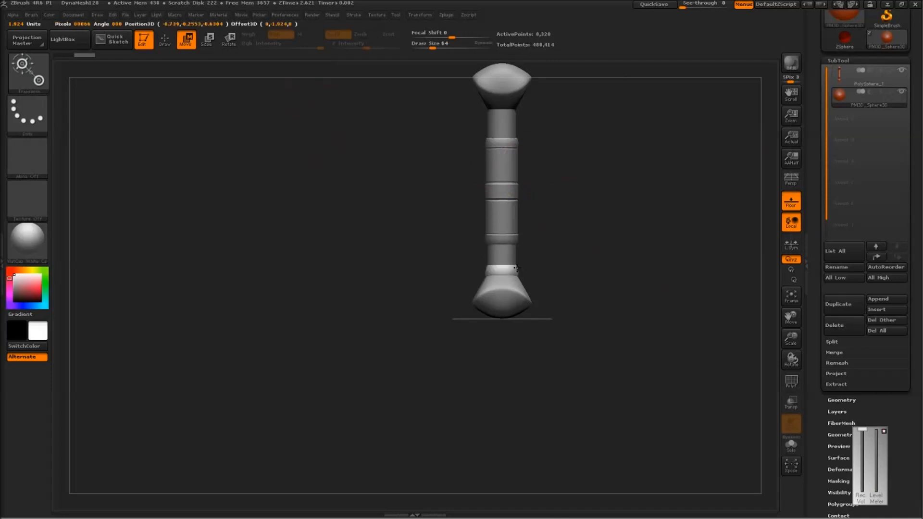
Move the sphere down so it sits just below the handle's lower guard
drag(514, 187, 514, 155)
key(q)
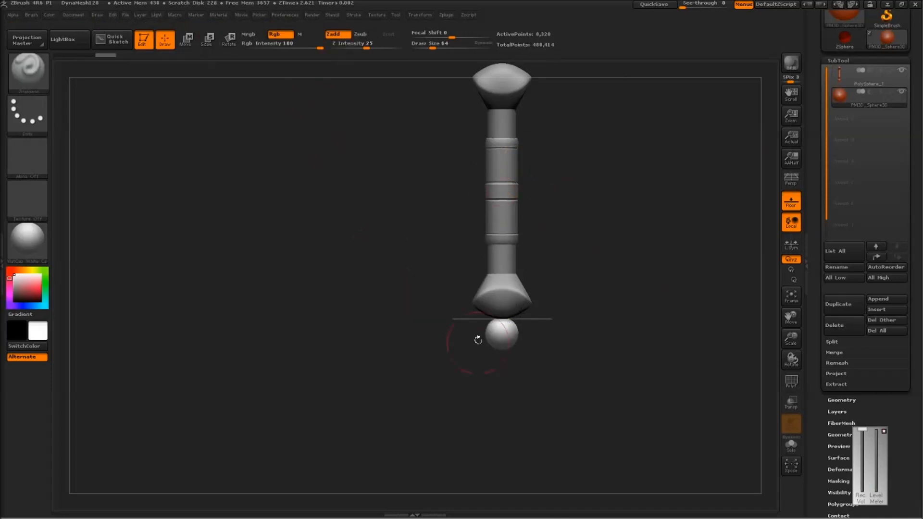
drag(491, 336, 503, 285)
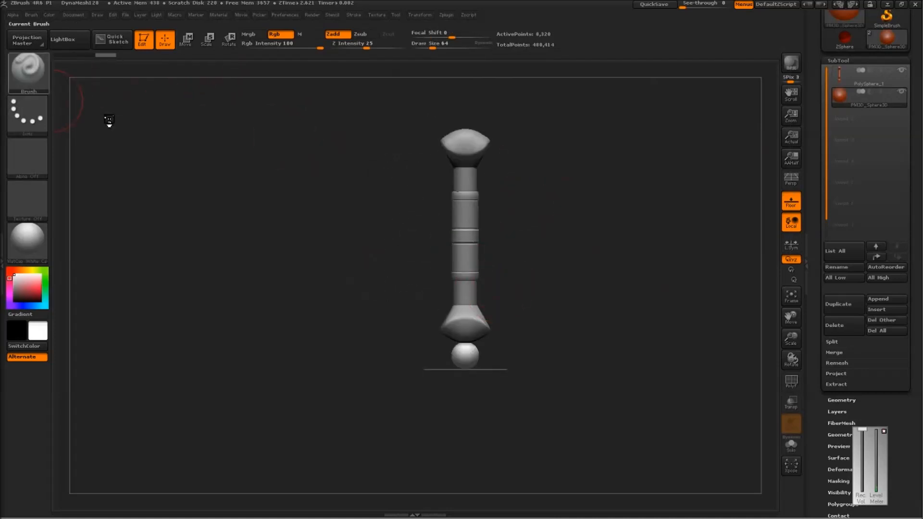
Scale the sphere below the guard up slightly with a transpose line
click(34, 78)
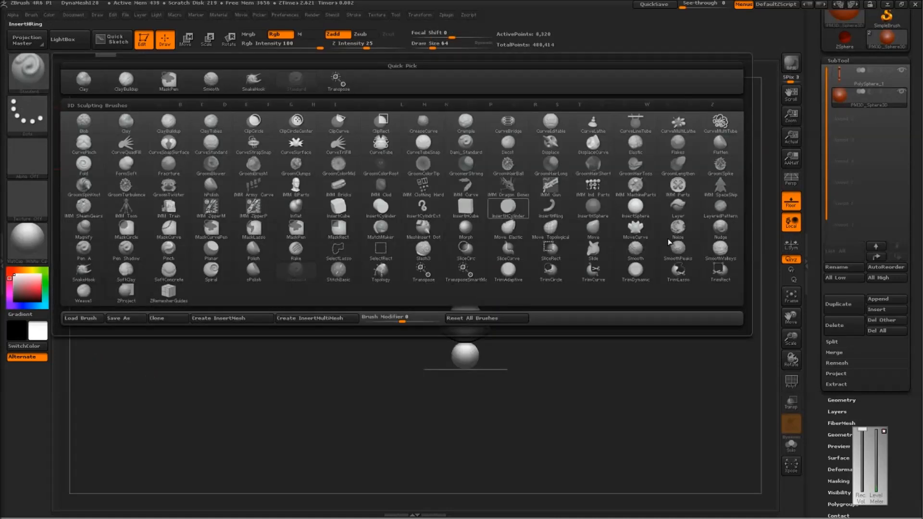
key(e)
drag(475, 363, 475, 312)
click(475, 295)
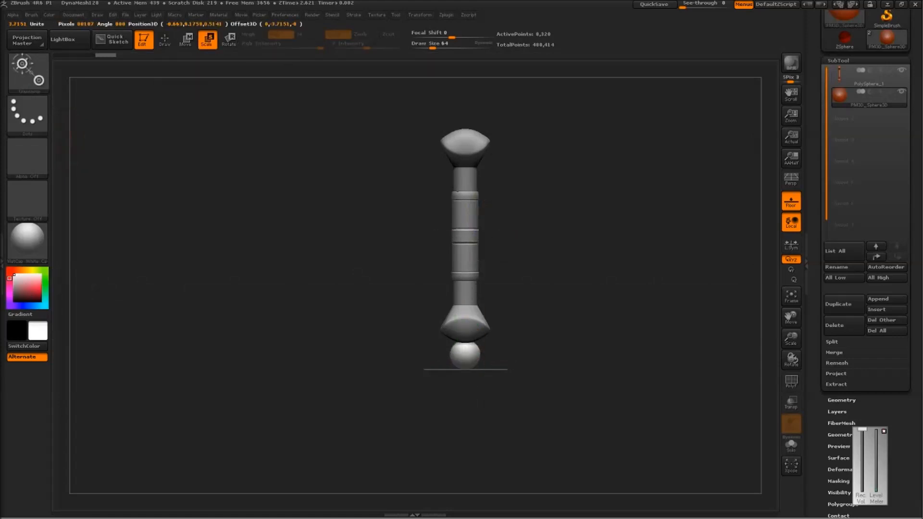
Enlarge the sphere with the Size deformation to well beyond the width of the guard
scroll(886, 389, down, 3)
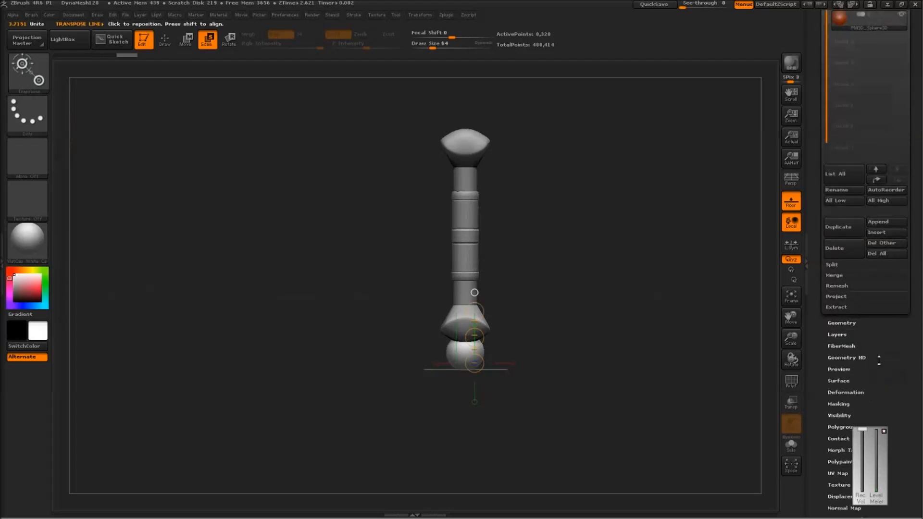
scroll(865, 336, down, 5)
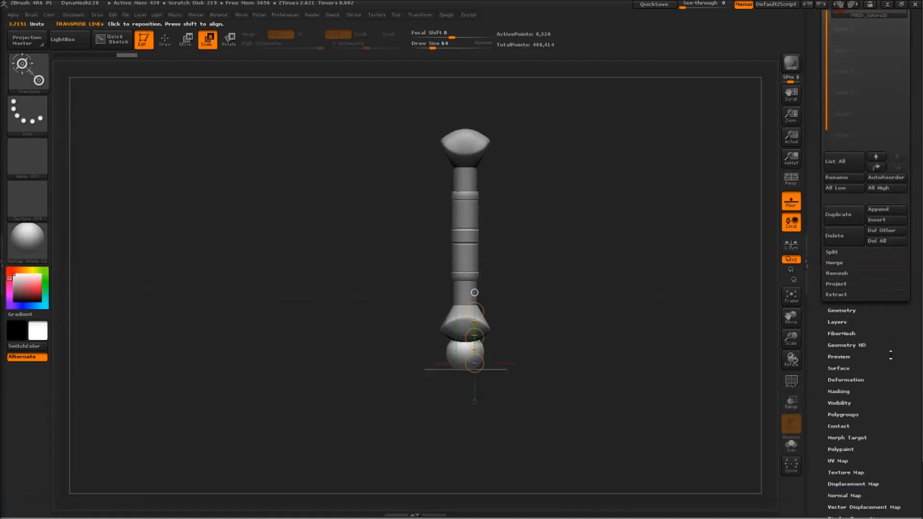
scroll(889, 351, up, 1)
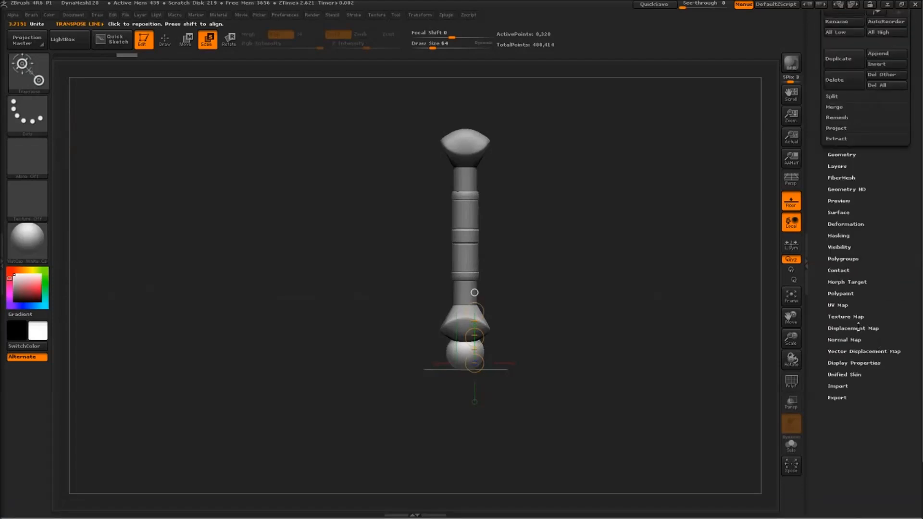
click(850, 223)
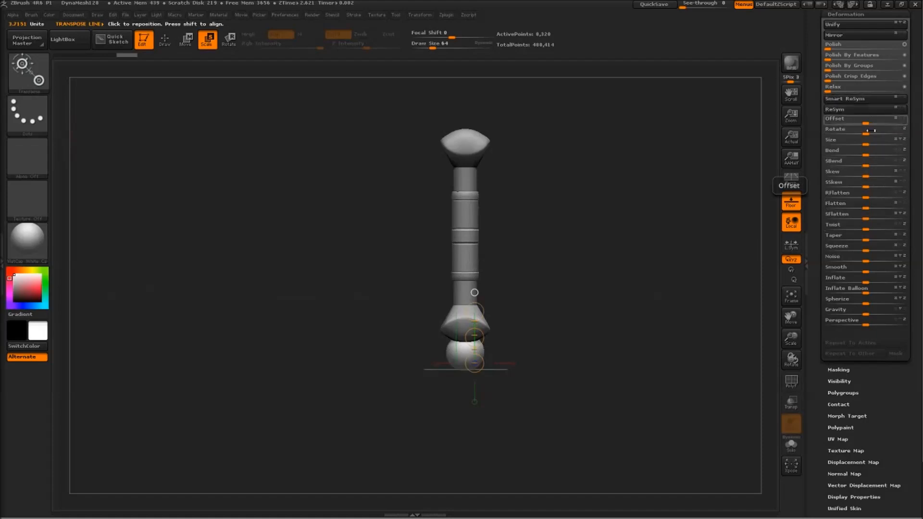
drag(887, 140, 895, 139)
Move the enlarged sphere straight up until it meets the lower guard
click(187, 41)
drag(479, 390, 460, 390)
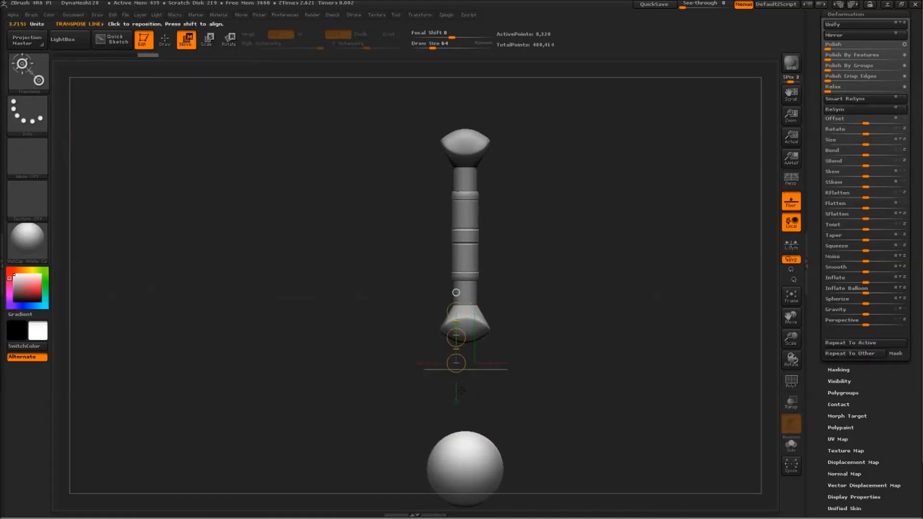
drag(456, 338, 458, 225)
Undo the sphere's last changes and resize it to about the width of the lower guard
key(ctrl+z)
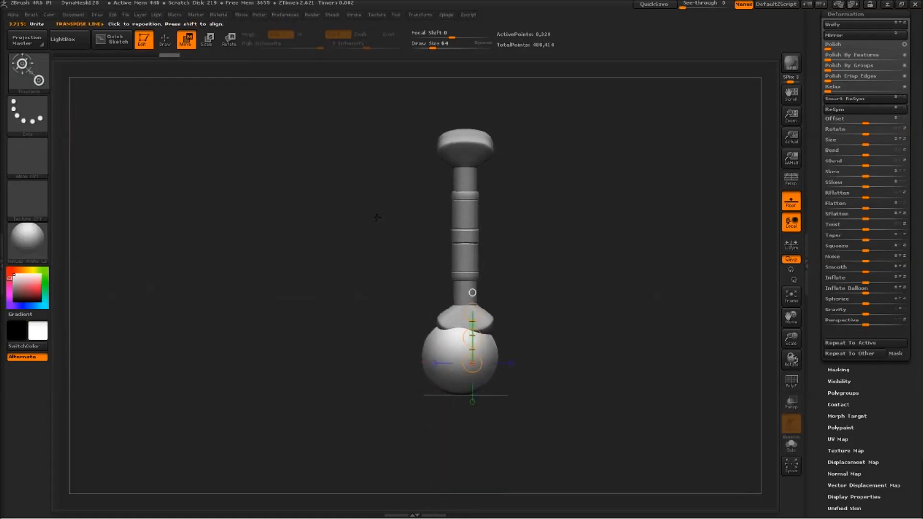
key(ctrl+z)
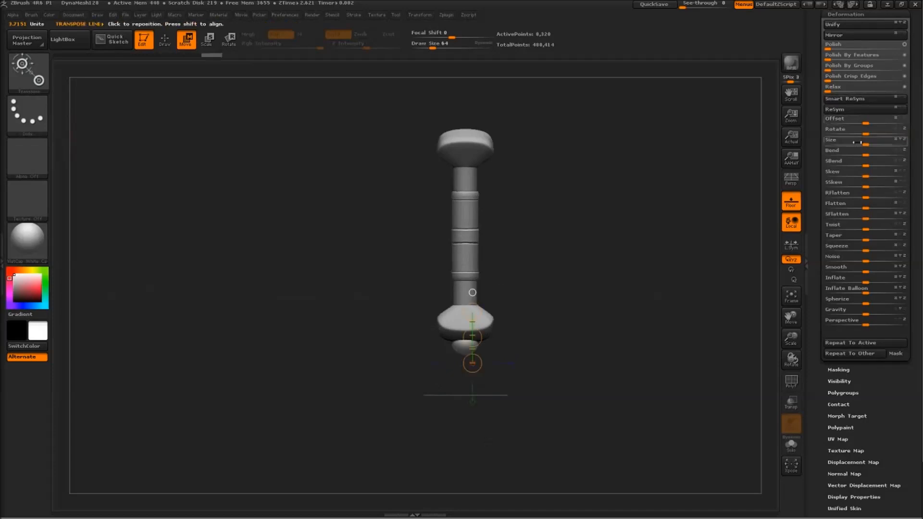
key(ctrl+shift+z)
key(ctrl+shift+z)
key(ctrl+shift+z)
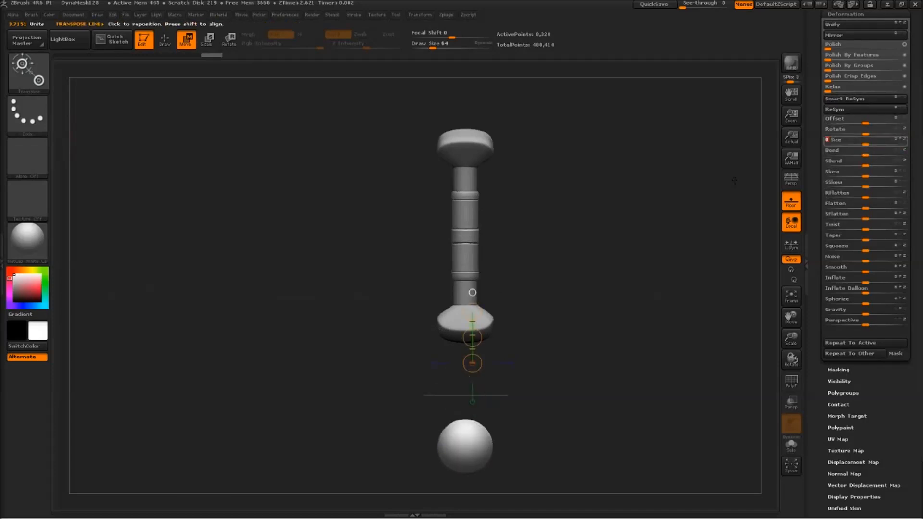
Move the guard-width sphere up to the underside of the lower guard
key(ctrl+shift+z)
key(ctrl+shift+z)
key(ctrl+shift+z)
key(ctrl+shift+z)
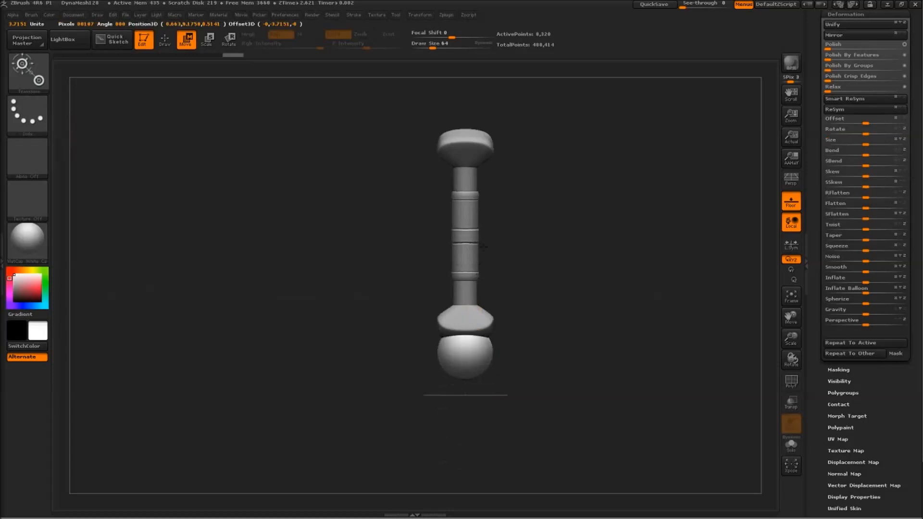
Enlarge the sphere with the Size deformation to nearly twice the guard's width and move it back up against the guard
drag(612, 258, 673, 252)
drag(869, 139, 884, 140)
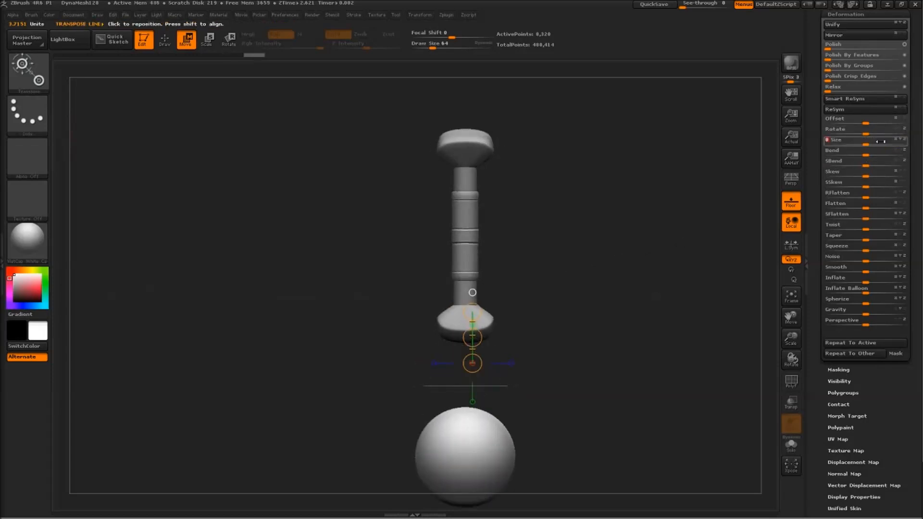
key(ctrl+shift+z)
key(ctrl+shift+z)
key(ctrl+shift+z)
key(ctrl+shift+z)
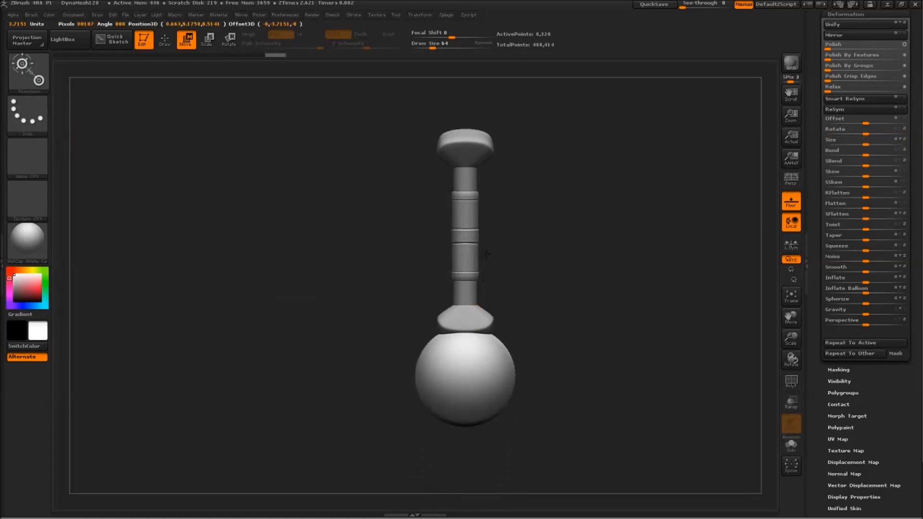
Return to Draw mode and choose ClipRect as the clipping brush
click(165, 39)
mouse_move(412, 239)
alt+mouse_down()
mouse_move(375, 171)
mouse_move(529, 203)
alt+mouse_up()
mouse_move(484, 239)
alt+mouse_down()
mouse_move(417, 231)
mouse_move(424, 321)
mouse_move(447, 229)
alt+mouse_up()
ctrl+shift+click(43, 79)
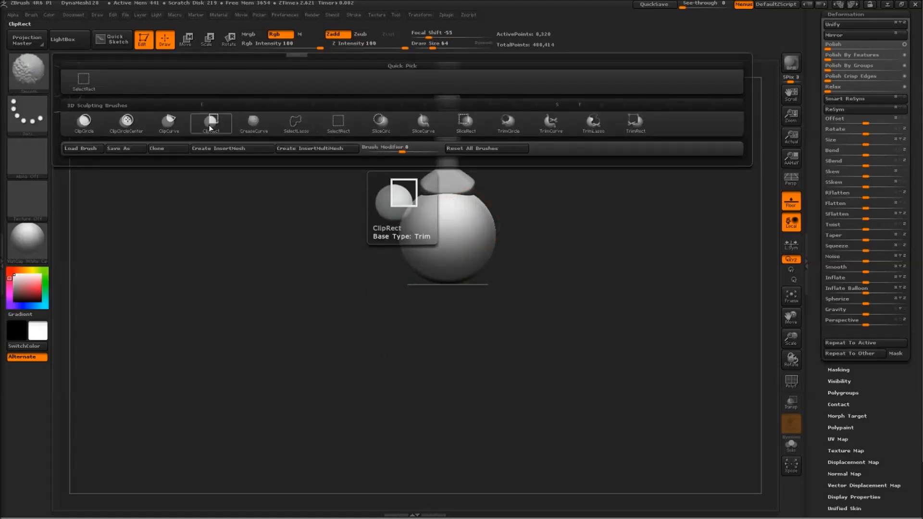
click(209, 125)
mouse_move(336, 217)
mouse_down()
mouse_move(393, 299)
mouse_move(432, 308)
mouse_up()
mouse_move(500, 194)
alt+right_down()
mouse_move(453, 274)
mouse_move(347, 255)
alt+right_up()
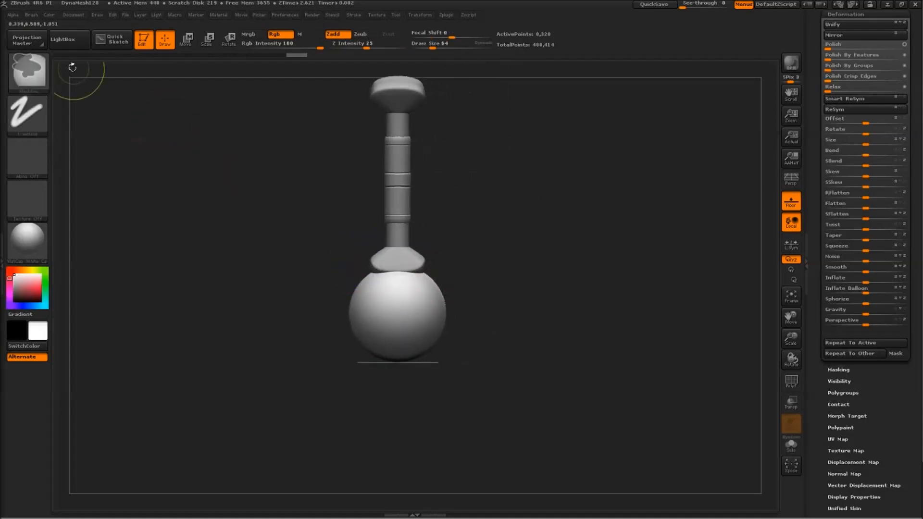
click(39, 74)
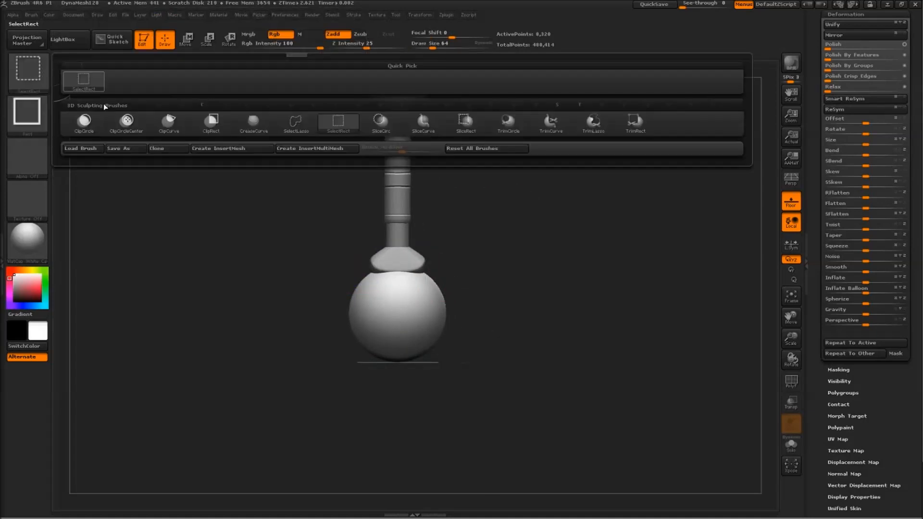
mouse_move(227, 131)
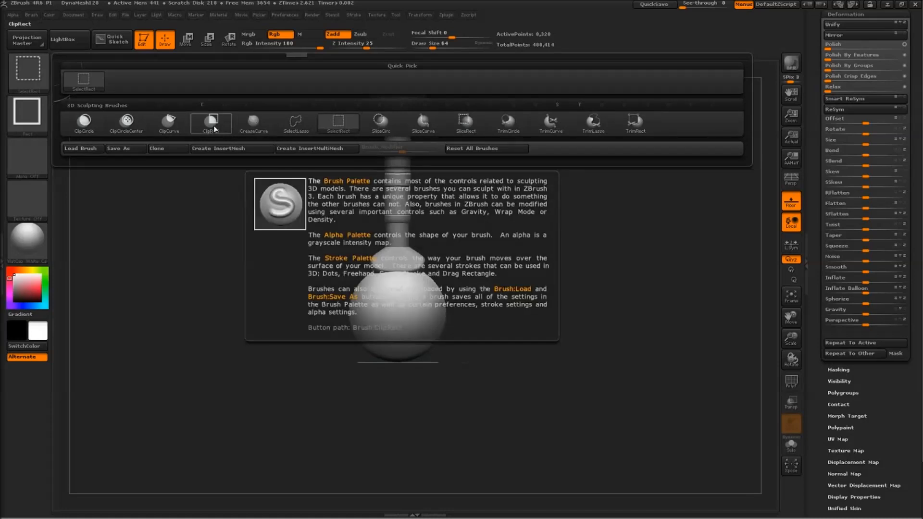
click(226, 127)
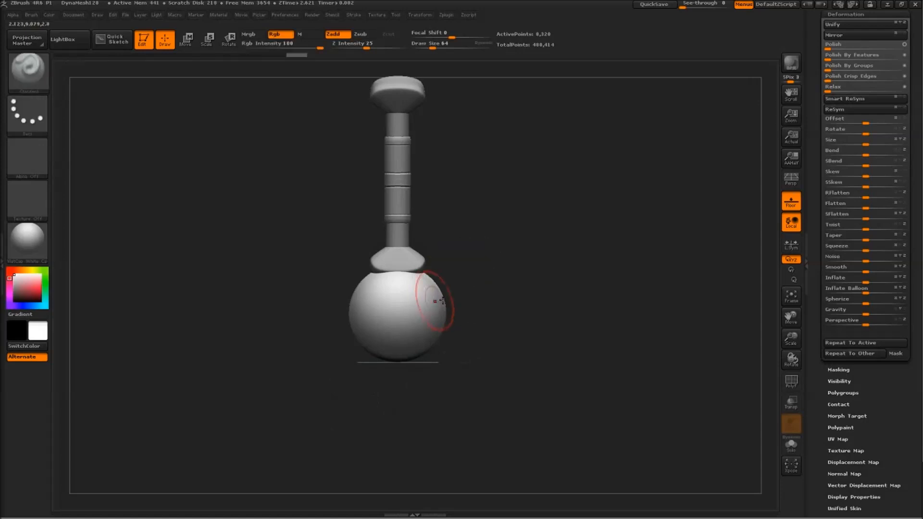
Try to clip one side of the sphere with a ClipRect rectangle, and undo the cut
ctrl+shift+drag(331, 265, 356, 397)
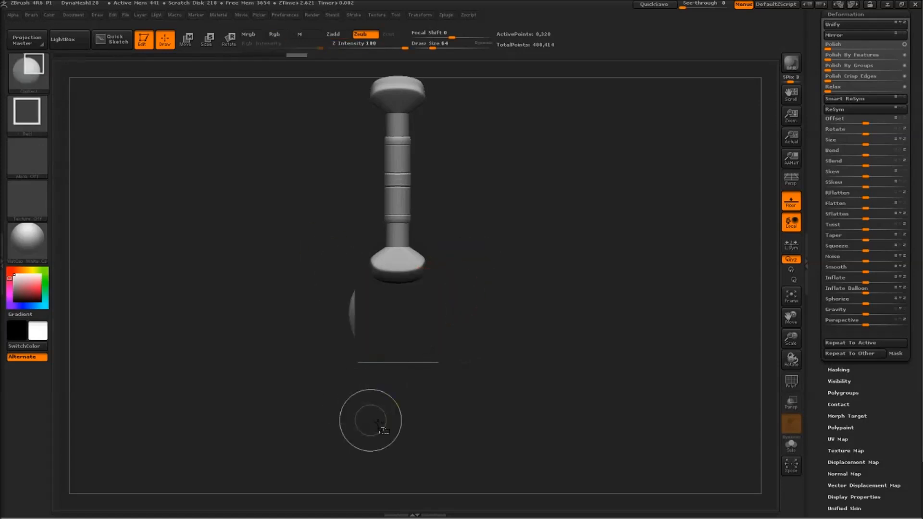
key(ctrl+z)
right_drag(360, 307, 423, 105)
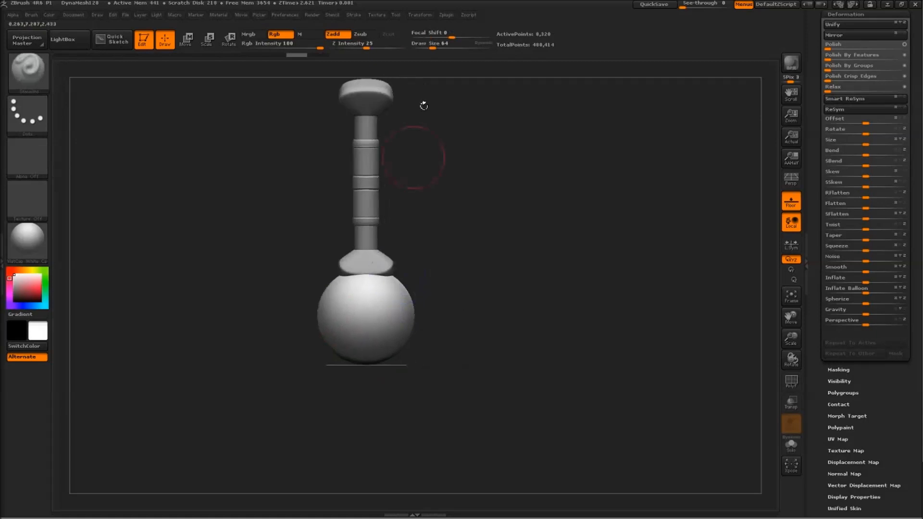
Adjust the symmetry axes for clipping, turning Y symmetry off
click(422, 16)
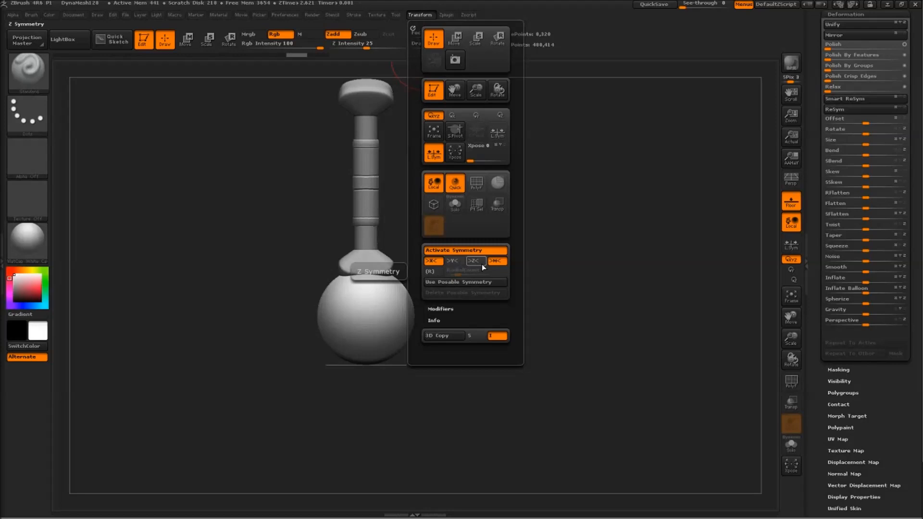
right_drag(351, 303, 388, 308)
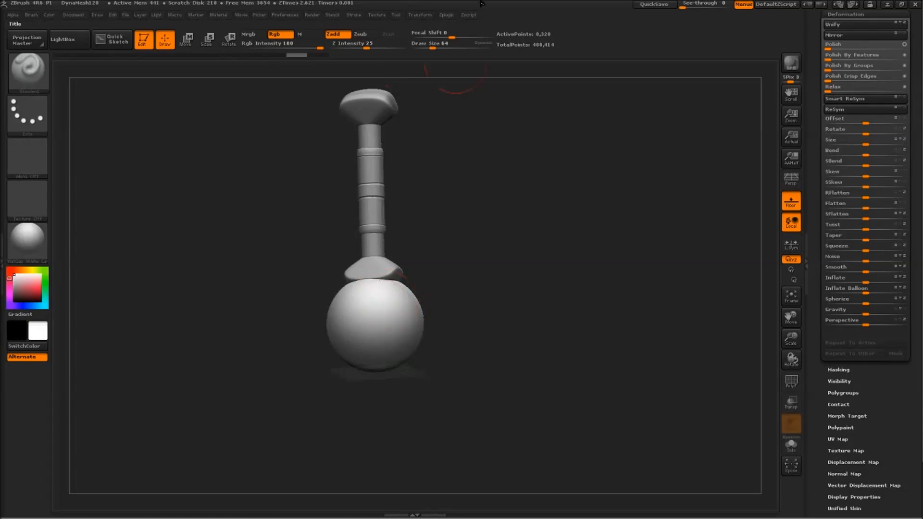
click(420, 15)
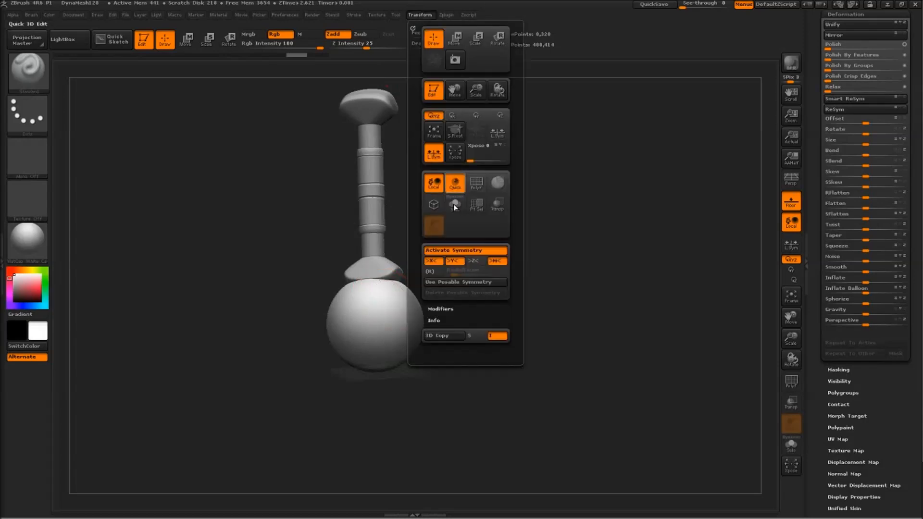
click(455, 261)
right_drag(374, 320, 420, 305)
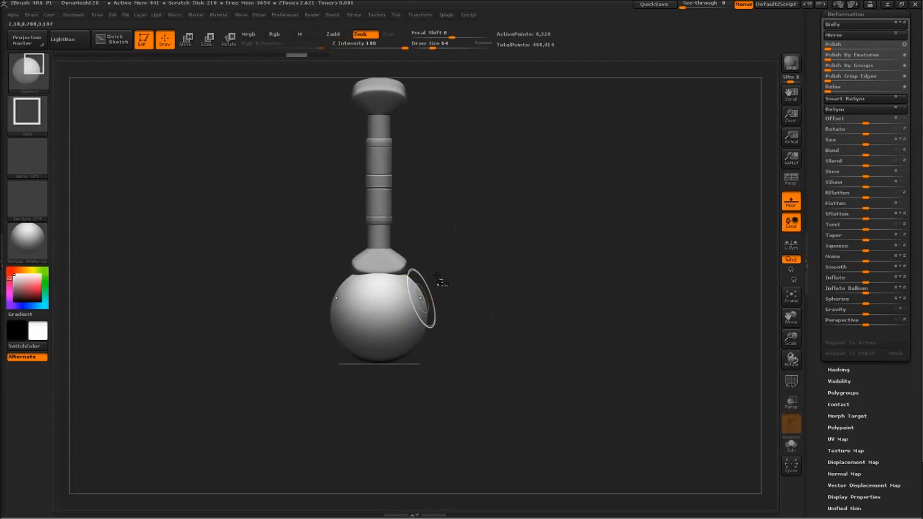
Clip both sides of the sphere with ClipRect to form a thick disc with flat faces
ctrl+shift+drag(411, 219, 350, 393)
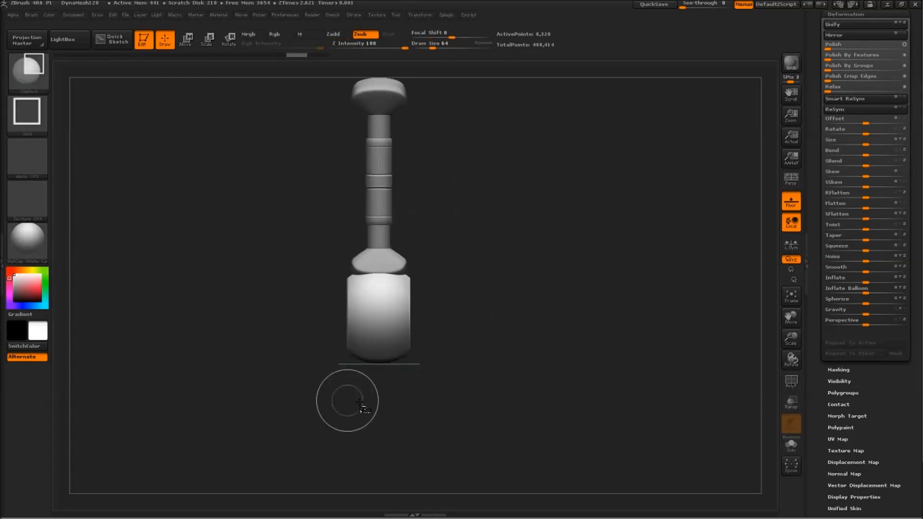
right_drag(397, 326, 509, 314)
key(ctrl+z)
mouse_move(445, 213)
ctrl+shift+mouse_down()
mouse_move(441, 323)
mouse_move(404, 422)
ctrl+shift+mouse_up()
mouse_move(470, 315)
right_down()
mouse_move(351, 321)
mouse_move(427, 320)
mouse_move(480, 303)
mouse_move(451, 220)
mouse_move(499, 356)
mouse_move(442, 237)
mouse_move(460, 284)
right_up()
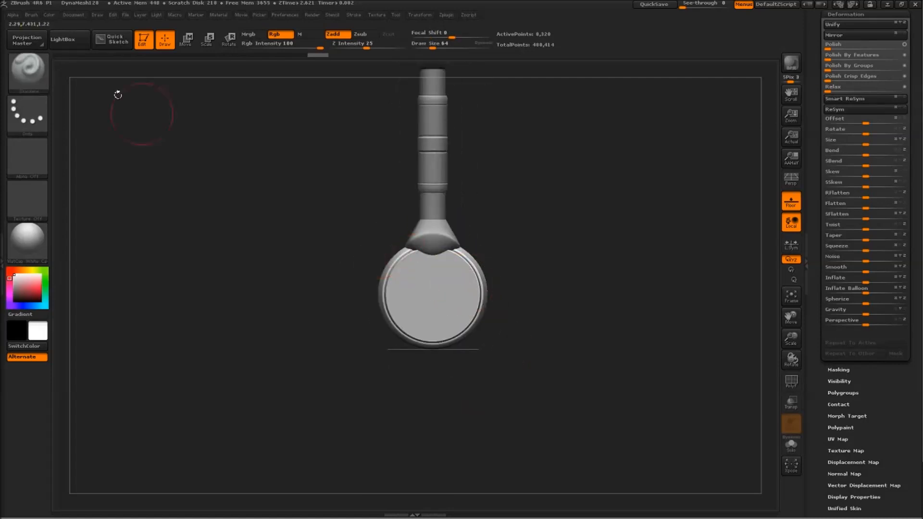
Choose the SnakeHook brush and enable Z symmetry alongside X
click(37, 72)
click(91, 259)
right_drag(472, 294, 445, 296)
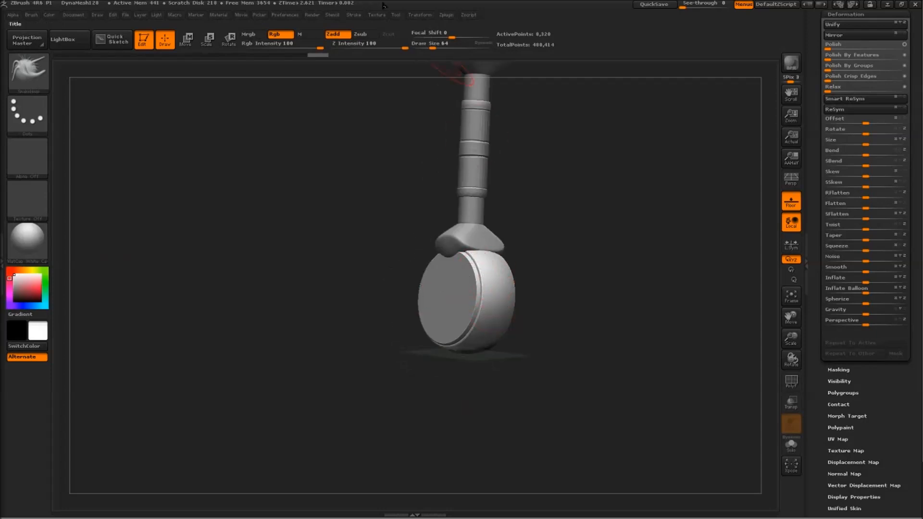
click(422, 15)
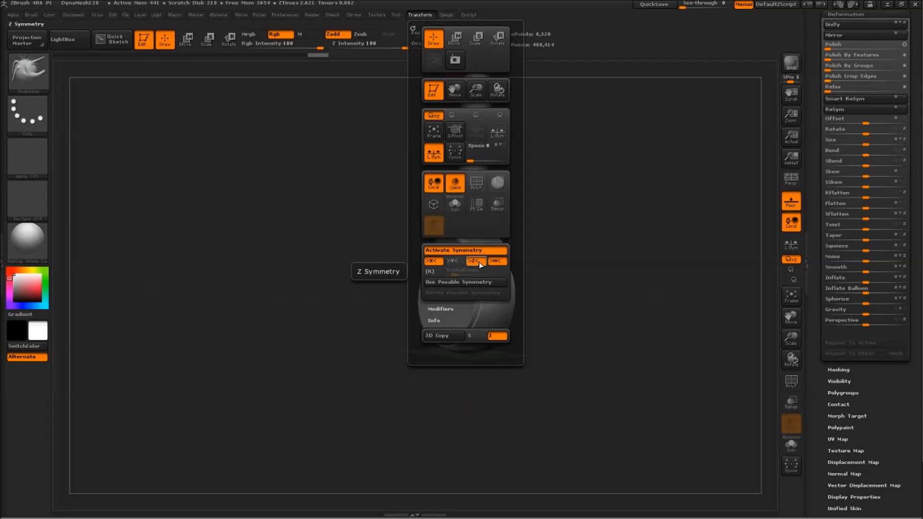
click(463, 261)
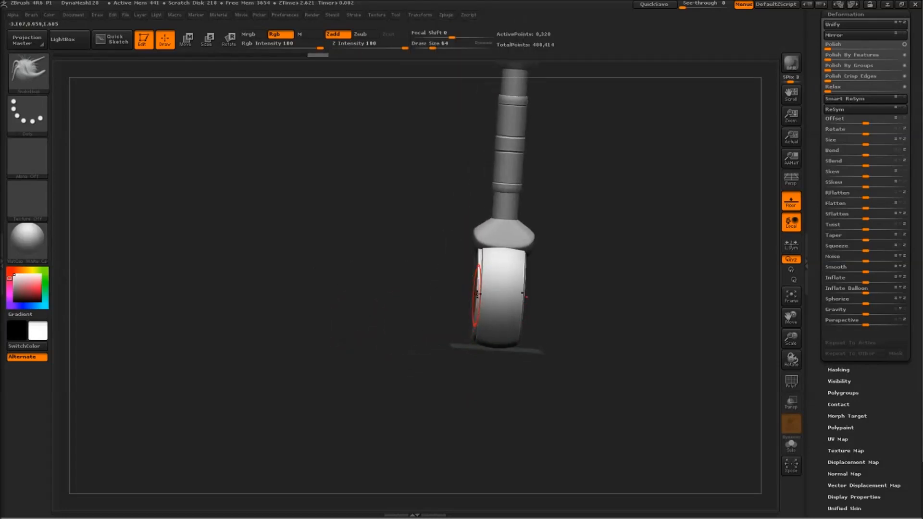
Try to pull the lower edge of the disc downward with SnakeHook, and undo the stroke
mouse_move(482, 298)
right_down()
mouse_move(501, 303)
mouse_move(476, 287)
mouse_move(500, 307)
mouse_move(422, 319)
mouse_move(482, 310)
mouse_move(483, 295)
mouse_move(504, 289)
mouse_move(635, 273)
mouse_move(656, 246)
mouse_move(568, 189)
mouse_move(577, 163)
right_up()
right_drag(577, 163, 567, 250)
ctrl+right_drag(567, 250, 538, 379)
key(ctrl+z)
Set the brush draw size to 131 and pull the disc's lower end down into a tapered blade shape
alt+right_drag(639, 287, 545, 287)
key(space)
drag(546, 264, 564, 264)
mouse_move(535, 264)
ctrl+right_down()
mouse_move(533, 249)
mouse_move(500, 239)
mouse_move(536, 202)
mouse_move(587, 293)
mouse_move(585, 305)
mouse_move(553, 291)
mouse_move(527, 298)
mouse_move(563, 373)
mouse_move(533, 354)
ctrl+right_up()
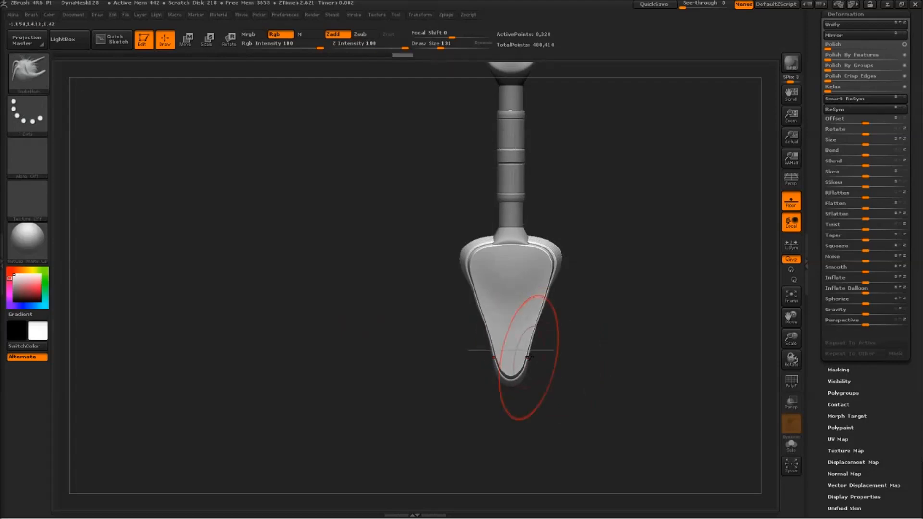
Try to refine the tapered blade's lower sides, and undo the last three strokes
key(shift)
key(d)
mouse_move(532, 325)
ctrl+right_down()
mouse_move(528, 291)
mouse_move(557, 327)
mouse_move(538, 273)
mouse_move(552, 293)
mouse_move(591, 307)
mouse_move(554, 205)
mouse_move(545, 246)
mouse_move(578, 322)
mouse_move(565, 315)
mouse_move(528, 329)
mouse_move(565, 334)
mouse_move(553, 326)
ctrl+right_up()
key(ctrl+z)
key(ctrl+z)
key(ctrl+z)
Try to reshape the blade's tip and side contours with SnakeHook, and undo the strokes
drag(563, 330, 546, 367)
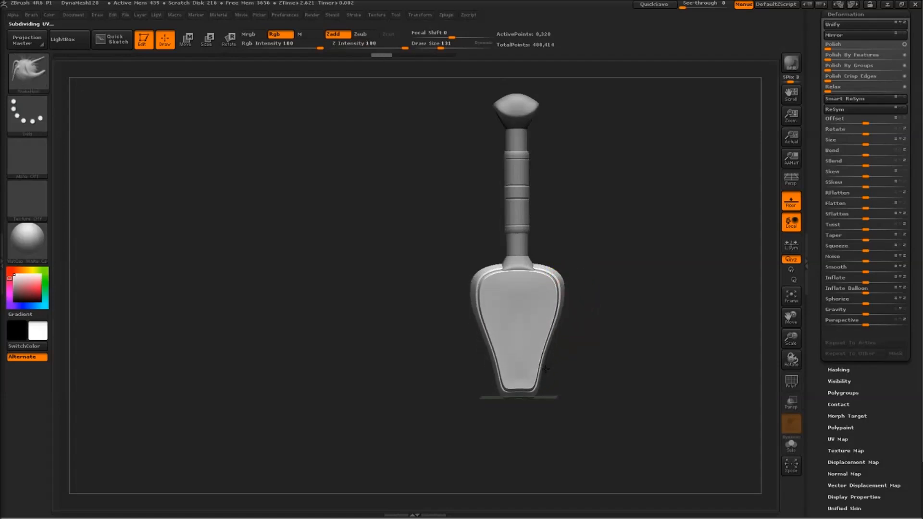
key(ctrl+z)
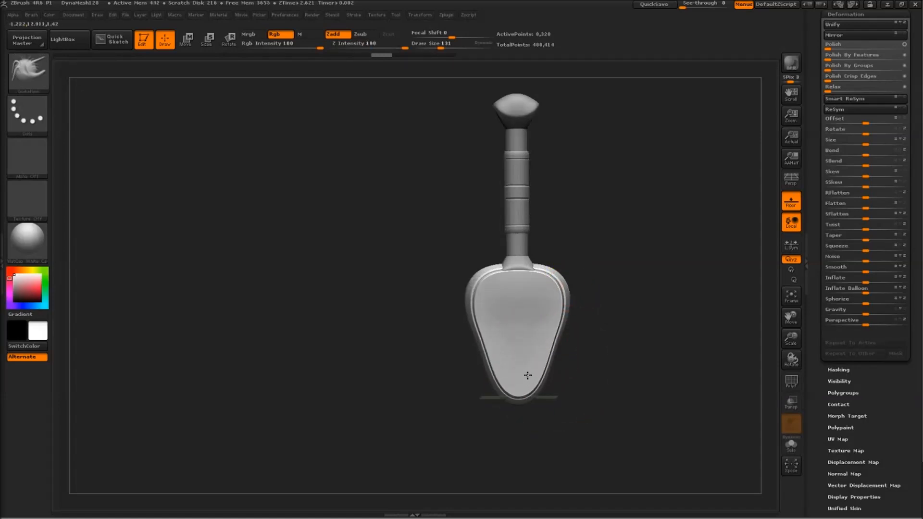
mouse_move(563, 318)
ctrl+right_down()
mouse_move(579, 363)
mouse_move(557, 354)
mouse_move(584, 312)
ctrl+right_up()
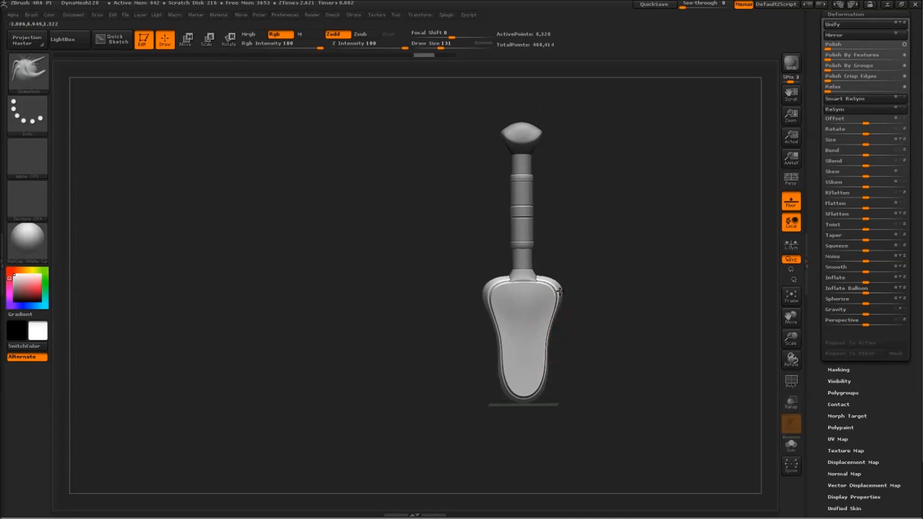
ctrl+right_drag(563, 293, 556, 369)
key(ctrl+z)
key(ctrl+z)
Try to pull the blade's lower sides inward with SnakeHook, and undo the last three strokes
drag(555, 368, 551, 363)
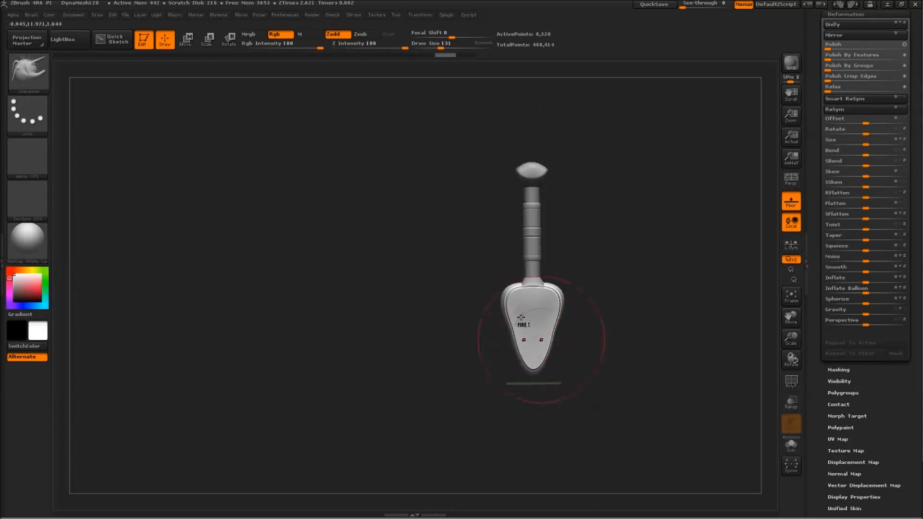
ctrl+right_drag(521, 317, 509, 346)
drag(492, 316, 498, 316)
key(ctrl+z)
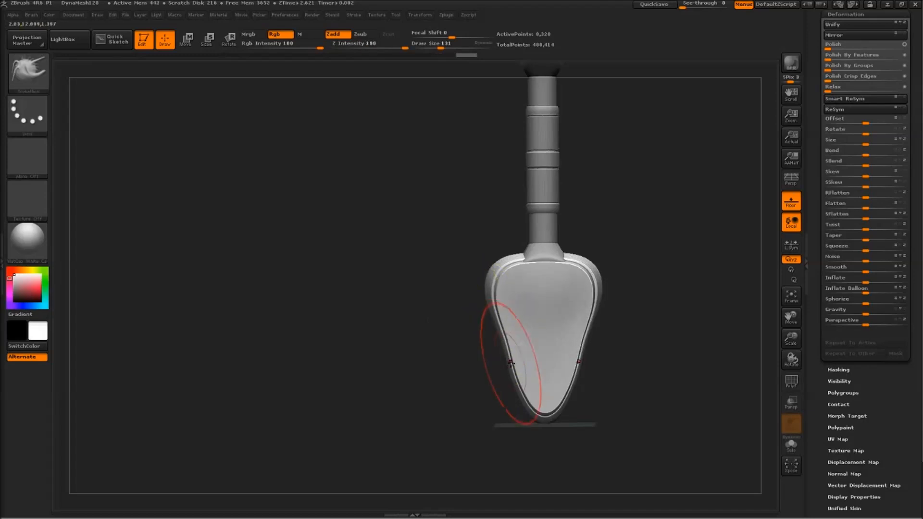
drag(511, 362, 519, 363)
key(ctrl+z)
key(ctrl+z)
key(ctrl+z)
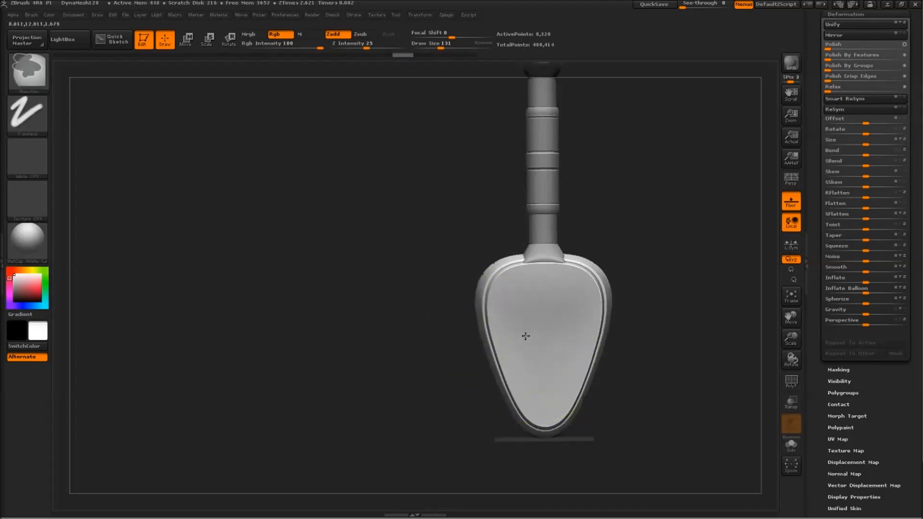
Pull the blade's sides inward with SnakeHook so the lower half tapers to a narrower point, and undo the last stroke
ctrl+right_drag(532, 362, 524, 344)
drag(508, 363, 519, 356)
mouse_move(517, 340)
ctrl+right_down()
mouse_move(510, 321)
mouse_move(510, 330)
ctrl+right_up()
drag(504, 355, 512, 353)
key(ctrl+z)
Mask the blade's raised centre plate and leave the outer rim slab unmasked
mouse_move(505, 337)
ctrl+right_down()
mouse_move(585, 288)
mouse_move(576, 381)
mouse_move(513, 202)
mouse_move(446, 200)
mouse_move(535, 190)
mouse_move(506, 255)
mouse_move(524, 235)
mouse_move(587, 202)
mouse_move(541, 221)
mouse_move(500, 216)
ctrl+right_up()
ctrl+right_drag(500, 216, 475, 156)
ctrl+drag(436, 120, 581, 356)
ctrl+right_drag(544, 325, 554, 388)
mouse_move(525, 296)
right_down()
mouse_move(568, 293)
mouse_move(500, 299)
mouse_move(565, 291)
mouse_move(548, 319)
mouse_move(524, 322)
mouse_move(555, 367)
mouse_move(552, 382)
right_up()
ctrl+alt+drag(517, 434, 529, 246)
right_drag(531, 270, 509, 246)
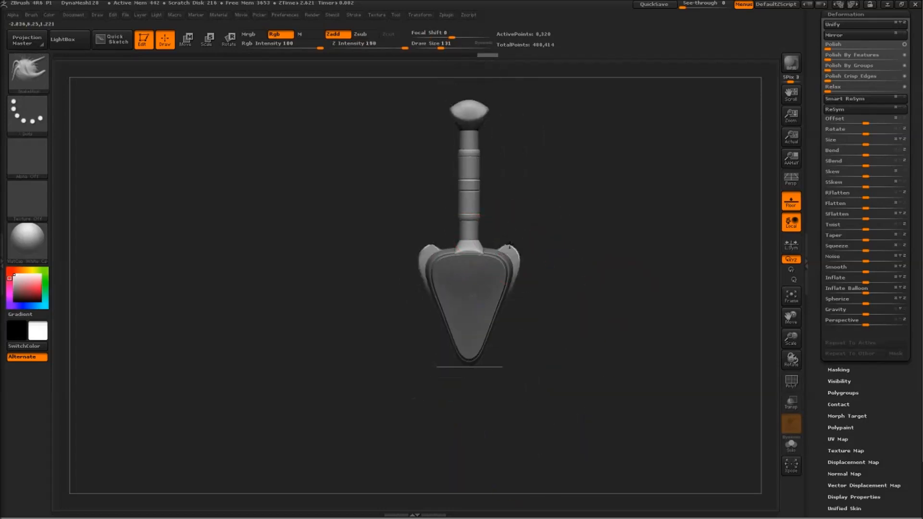
Try to pull the unmasked rim out around the plate with SnakeHook, inspect it from the side, and undo two strokes
mouse_move(512, 242)
mouse_down()
mouse_move(514, 305)
mouse_move(484, 392)
mouse_up()
ctrl+right_drag(501, 341, 496, 318)
right_drag(496, 318, 465, 338)
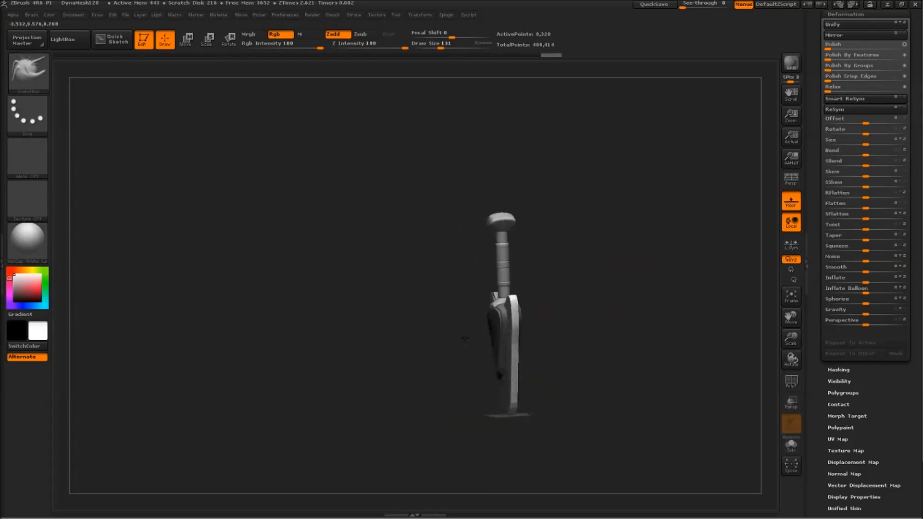
shift+right_drag(337, 326, 325, 319)
shift+right_drag(556, 311, 577, 332)
ctrl+right_drag(577, 332, 583, 368)
key(ctrl+z)
key(ctrl+z)
Try to pull the unmasked rim's upper corners outward and upward with SnakeHook
drag(508, 304, 629, 237)
mouse_move(591, 266)
mouse_down()
mouse_move(688, 227)
mouse_move(664, 226)
mouse_up()
key(b)
key(c)
key(l)
key(b)
key(s)
key(h)
Reduce the brush draw size to 93 and undo the last two corner pulls
key(space)
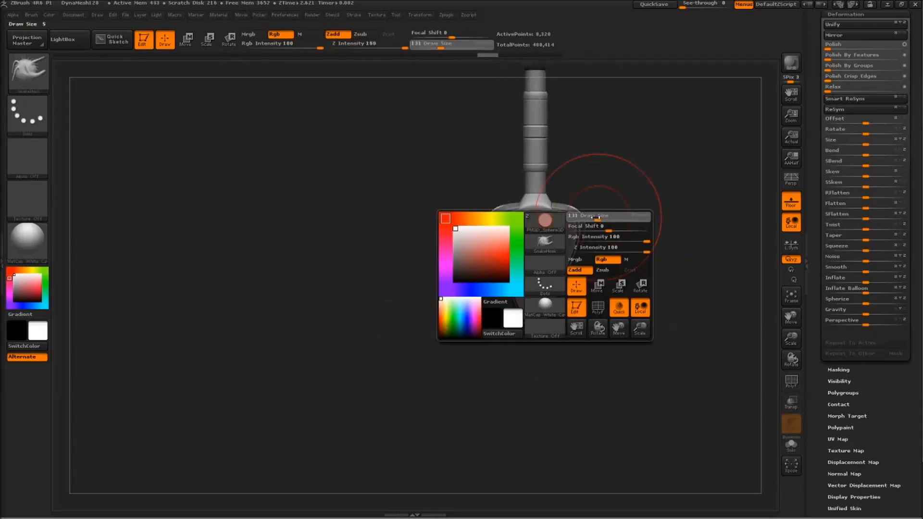
drag(583, 221, 606, 197)
key(ctrl+z)
key(ctrl+z)
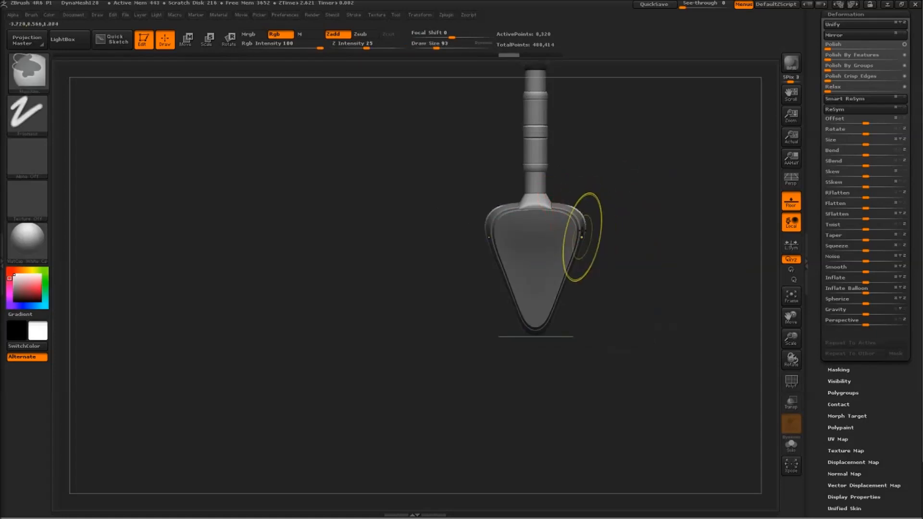
Try to shape the unmasked rim into side wings with the smaller brush, and undo the last four strokes
drag(579, 257, 570, 274)
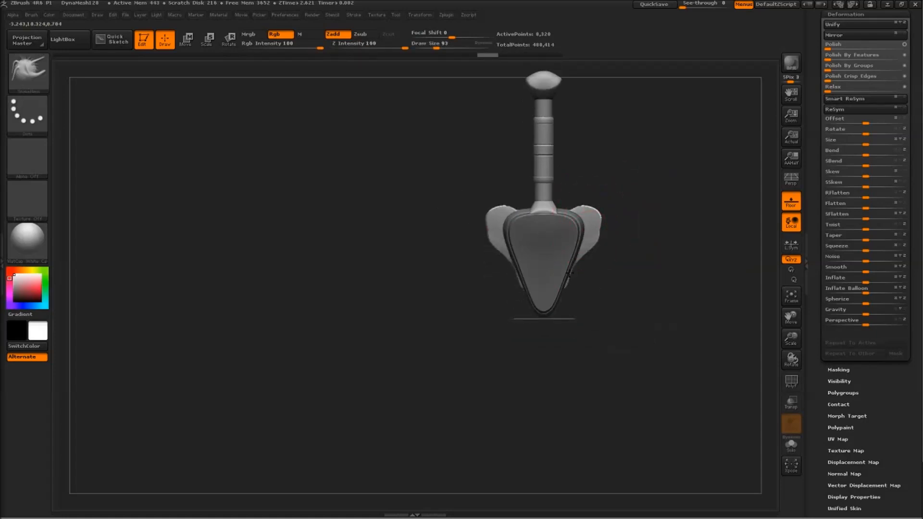
key(b)
key(c)
key(b)
drag(587, 219, 593, 213)
key(ctrl+z)
key(ctrl+z)
key(ctrl+z)
key(ctrl+z)
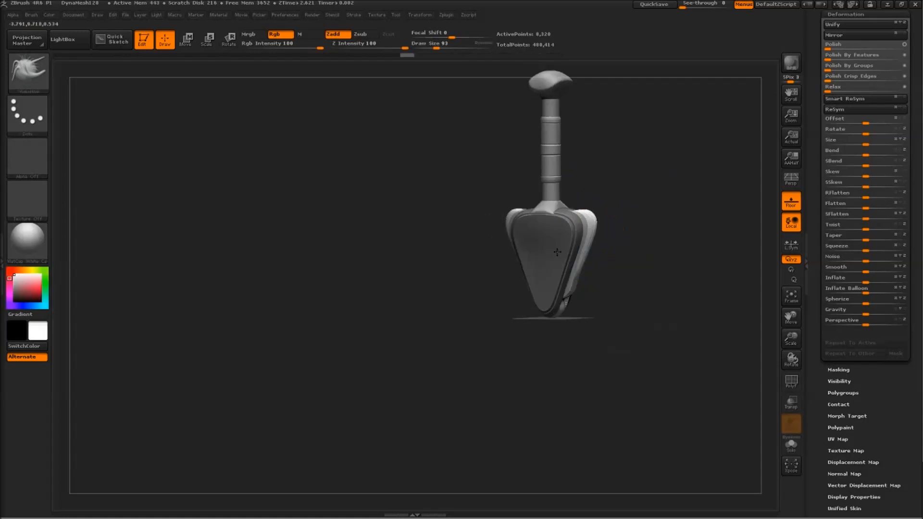
Pull the unmasked rim's upper corners outward with SnakeHook into wide guard wings on both sides of the plate
key(b)
key(s)
key(h)
key(b)
key(c)
key(b)
mouse_move(601, 220)
mouse_down()
mouse_move(586, 216)
mouse_move(630, 218)
mouse_move(583, 233)
mouse_up()
Smooth the rim's lower edges from the guard wings down to the tip
shift+drag(573, 270, 593, 260)
mouse_move(593, 260)
ctrl+right_down()
mouse_move(587, 305)
mouse_move(542, 258)
ctrl+right_up()
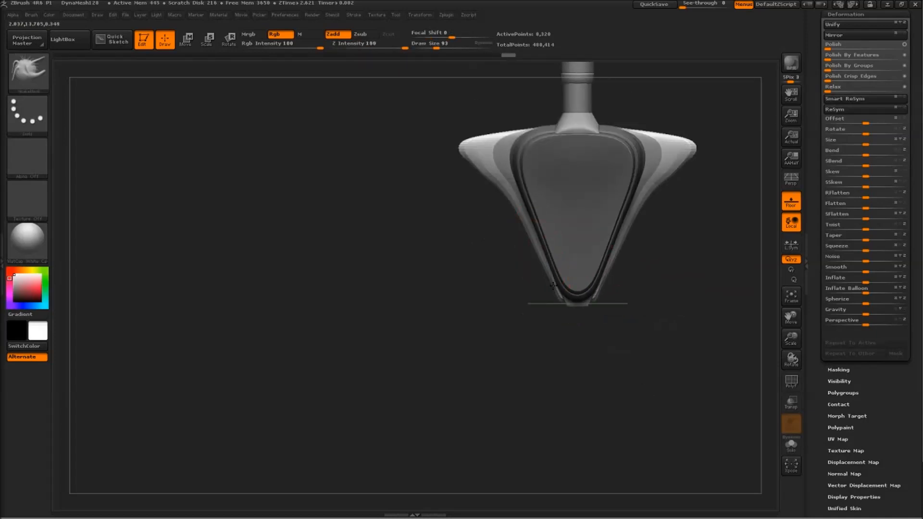
shift+drag(552, 286, 559, 299)
mouse_move(560, 296)
right_down()
mouse_move(554, 272)
mouse_move(635, 231)
mouse_move(578, 320)
mouse_move(637, 290)
mouse_move(601, 250)
mouse_move(613, 257)
mouse_move(641, 221)
mouse_move(589, 188)
mouse_move(579, 121)
mouse_move(599, 208)
mouse_move(671, 218)
mouse_move(641, 216)
mouse_move(612, 160)
mouse_move(602, 196)
mouse_move(642, 275)
mouse_move(550, 270)
mouse_move(641, 262)
right_up()
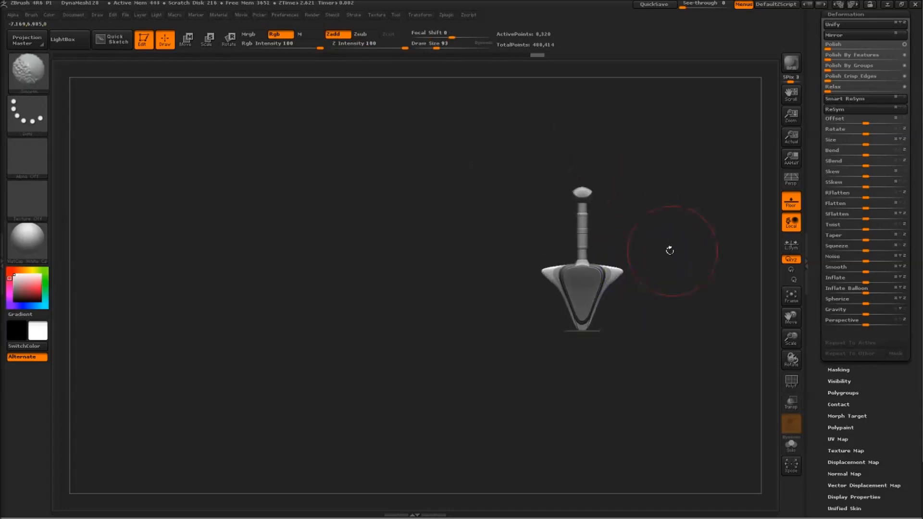
mouse_move(587, 253)
right_down()
mouse_move(682, 248)
mouse_move(653, 201)
right_up()
key(shift)
ctrl+right_drag(625, 131, 586, 235)
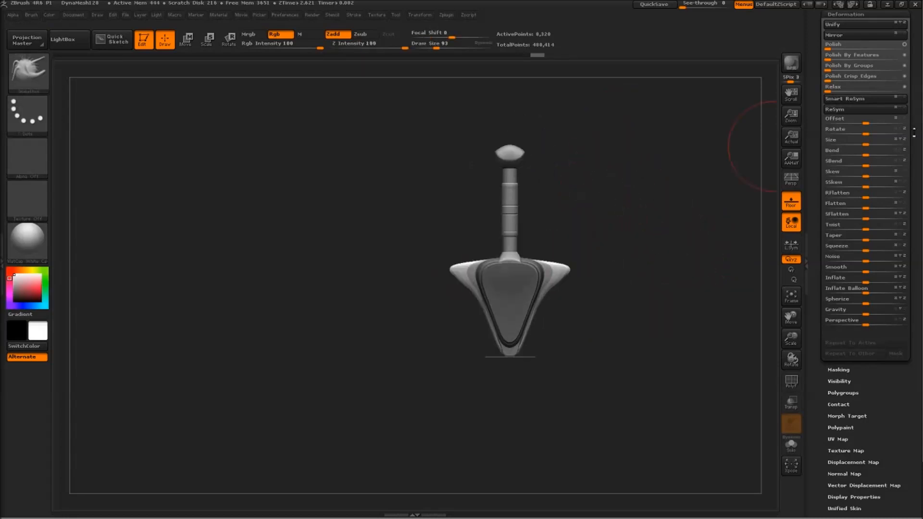
Collapse the Deformation settings to reveal the full list of tool sections
drag(917, 163, 916, 208)
drag(847, 52, 847, 192)
click(846, 194)
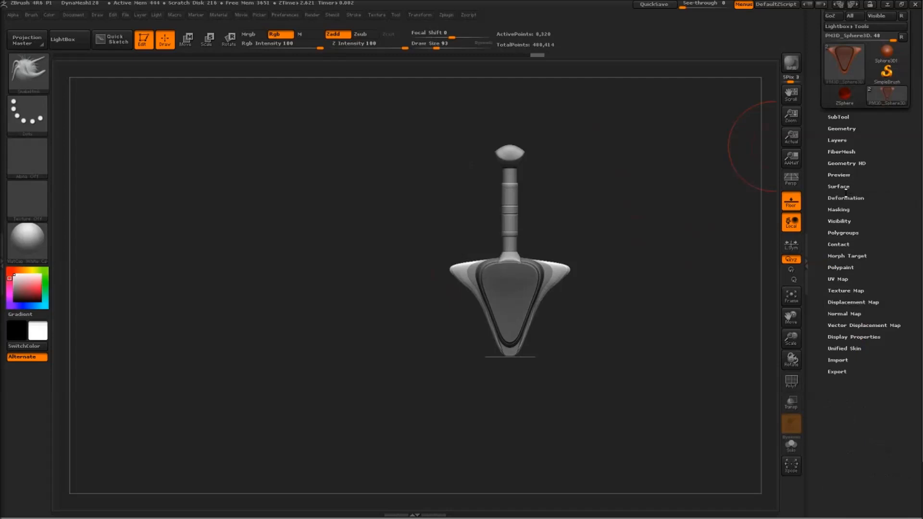
key(super)
click(142, 514)
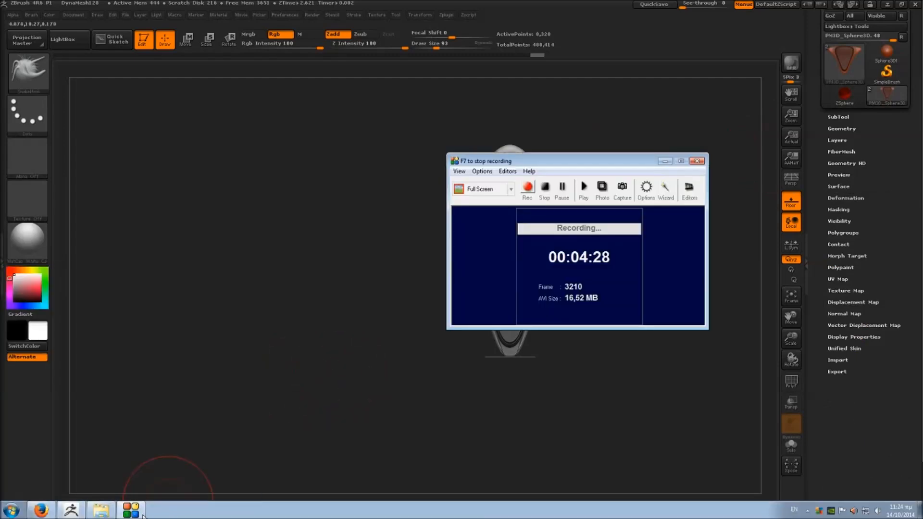
click(255, 424)
mouse_move(334, 359)
mouse_down()
mouse_move(531, 264)
mouse_move(457, 266)
mouse_move(590, 256)
mouse_up()
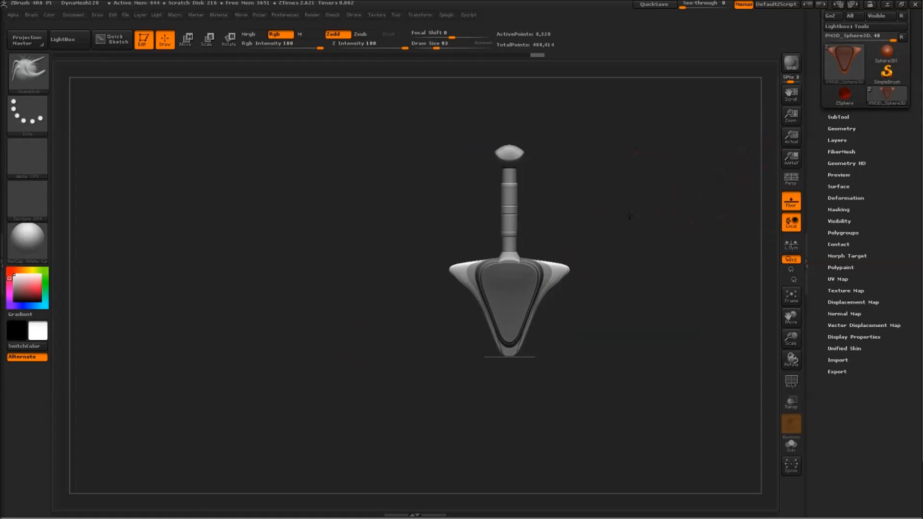
Append a Cube3D as a new subtool and make it the active subtool
click(839, 116)
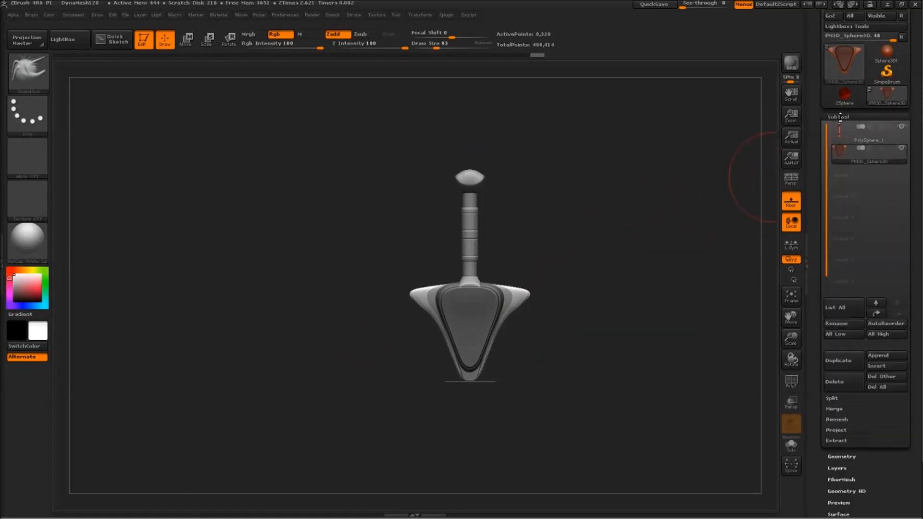
mouse_move(683, 199)
mouse_down()
mouse_move(702, 216)
mouse_move(639, 223)
mouse_move(721, 224)
mouse_up()
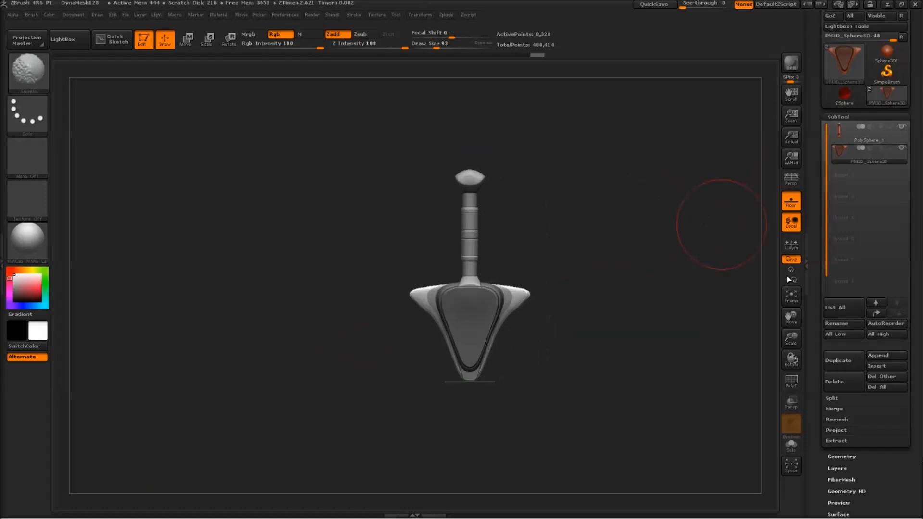
click(886, 355)
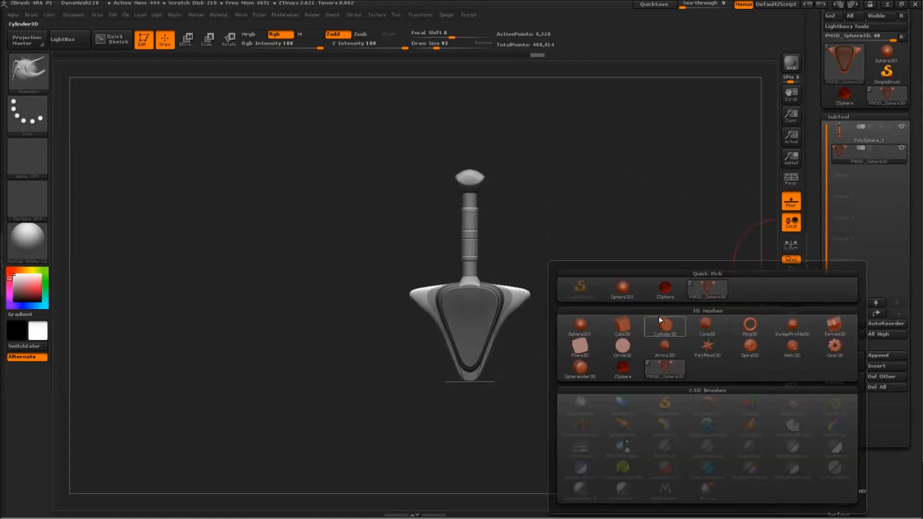
click(638, 319)
mouse_move(657, 271)
shift+mouse_down()
mouse_move(596, 214)
mouse_move(775, 222)
shift+mouse_up()
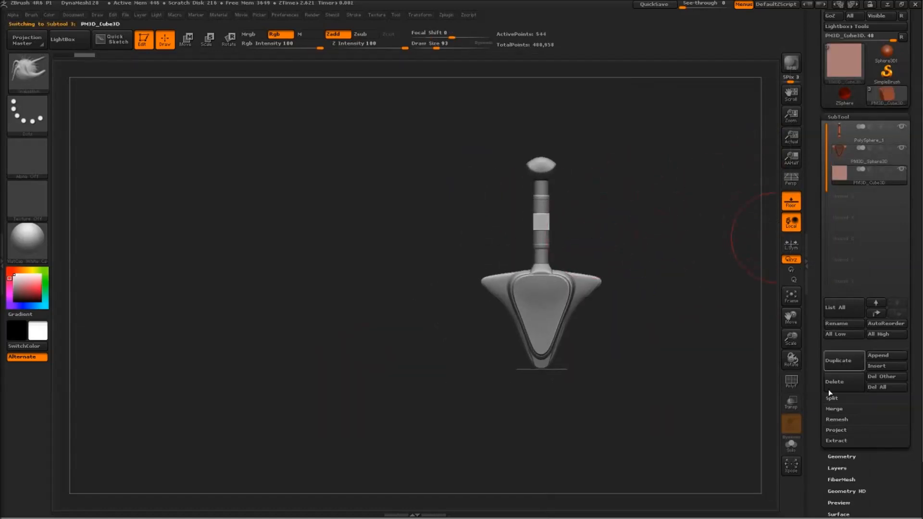
Enlarge the cube uniformly with repeated Size deformations until it is nearly as wide as the guard
scroll(847, 465, down, 3)
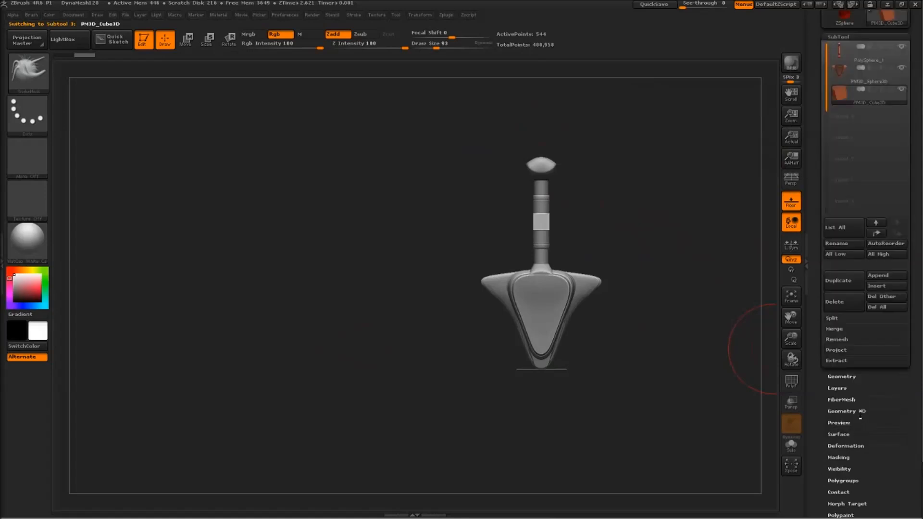
click(858, 445)
drag(865, 244, 887, 244)
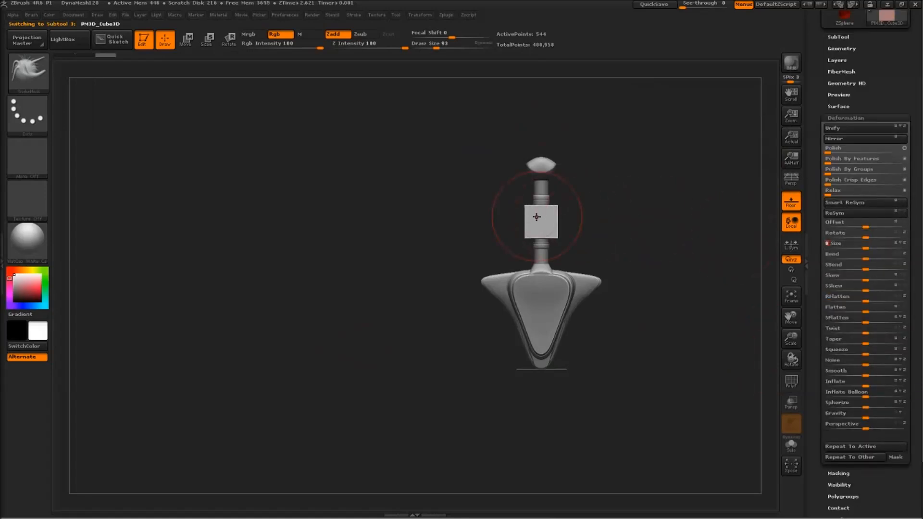
key(ctrl+z)
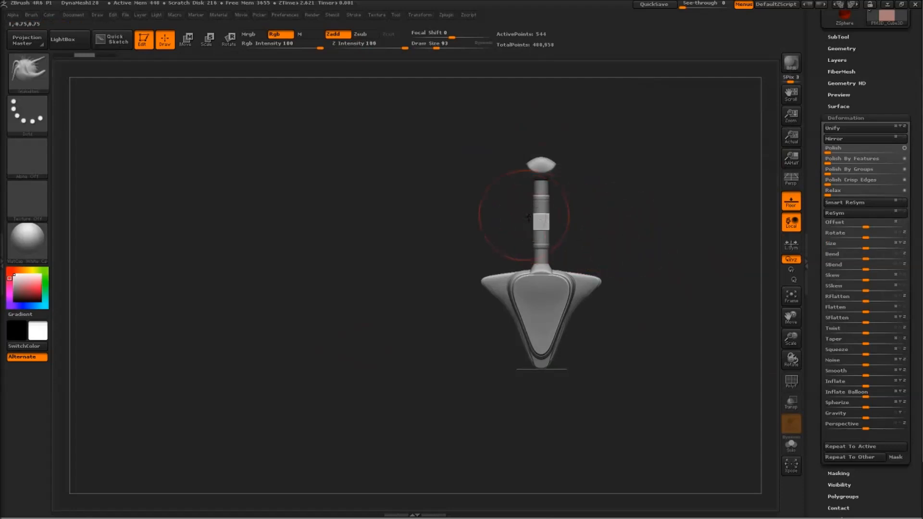
ctrl+right_drag(537, 218, 543, 240)
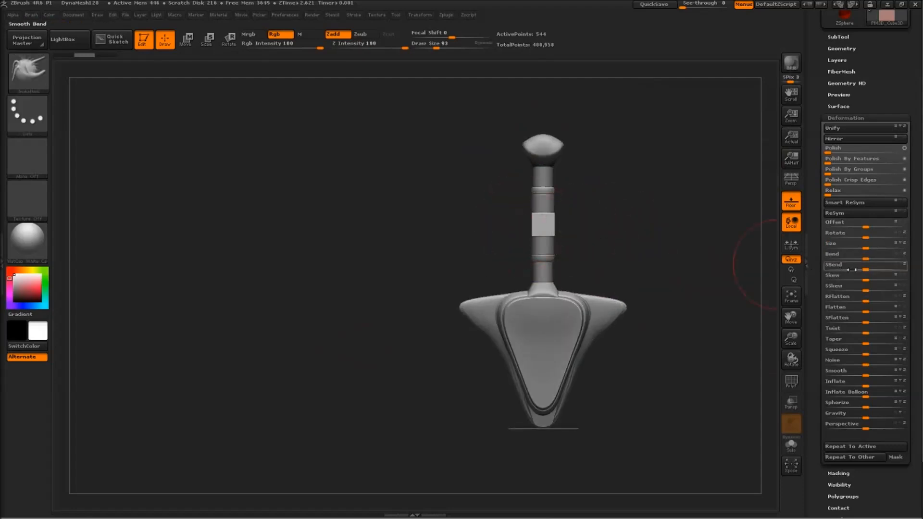
click(875, 247)
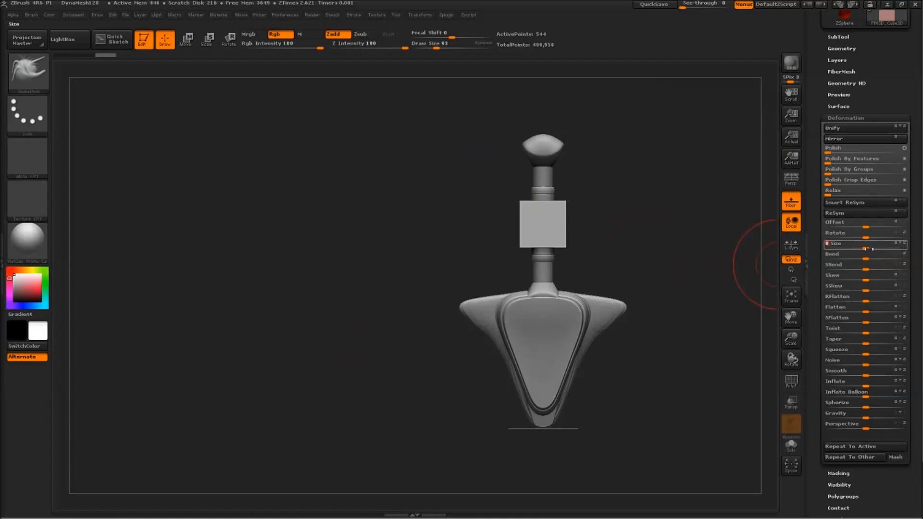
click(871, 247)
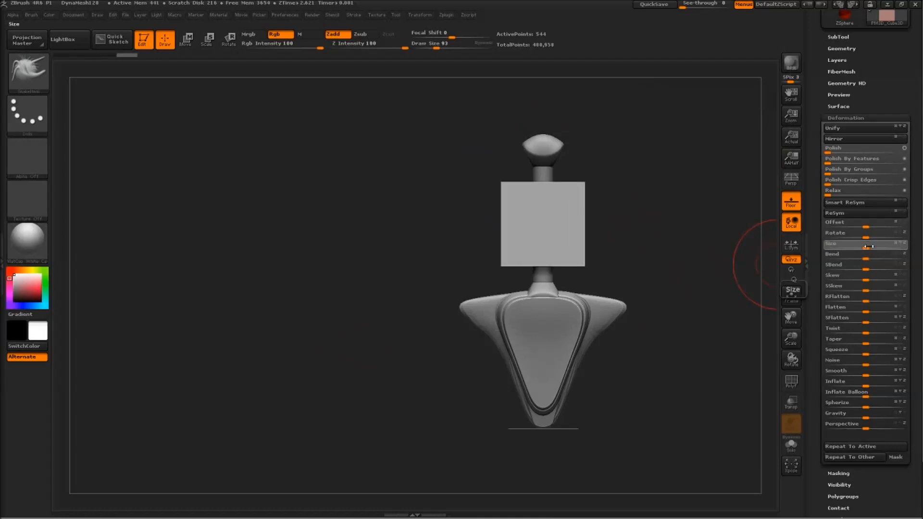
click(869, 246)
Subdivide the enlarged cube several times to raise its mesh resolution
drag(663, 227, 646, 216)
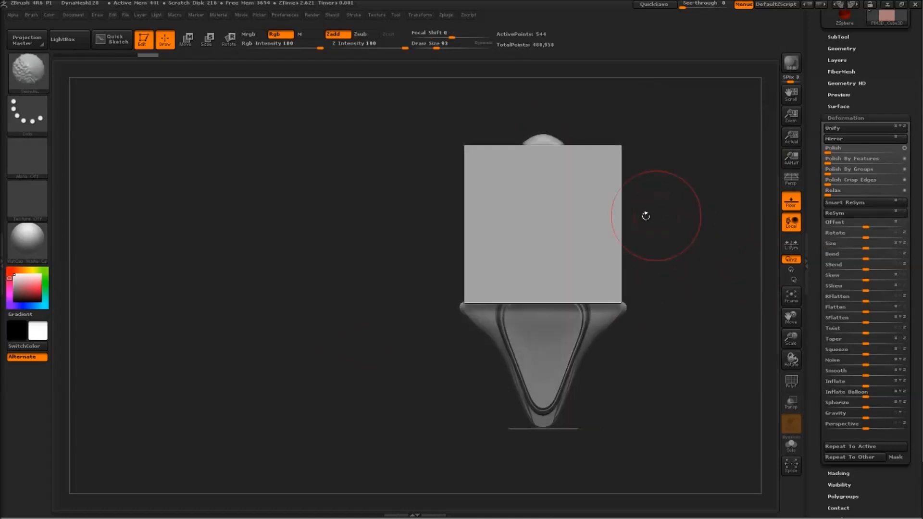
key(ctrl+d)
key(ctrl+d)
key(ctrl+d)
mouse_move(661, 214)
mouse_down()
mouse_move(601, 226)
mouse_move(641, 219)
mouse_up()
mouse_move(622, 212)
ctrl+right_down()
mouse_move(599, 186)
mouse_move(603, 199)
mouse_move(512, 173)
ctrl+right_up()
ctrl+right_drag(511, 173, 546, 241)
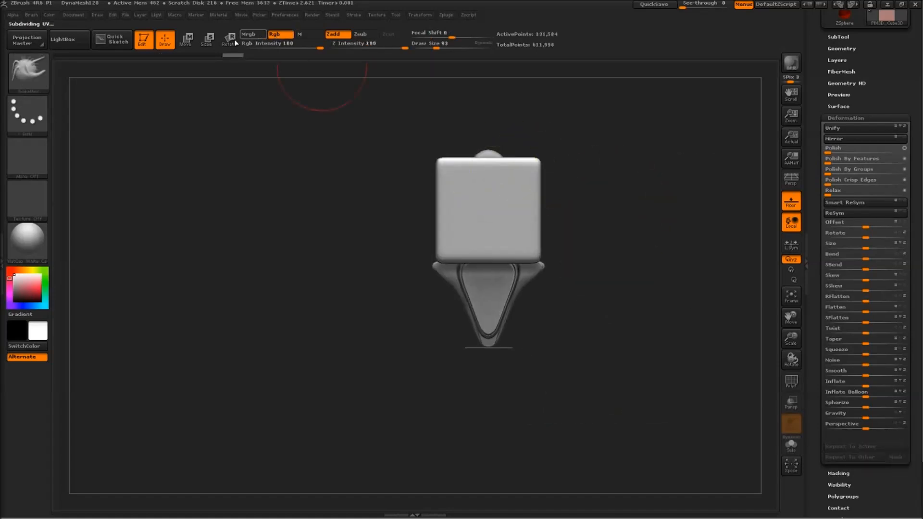
Move the cube down the sword's axis to the blade position beyond the handle, and return to Draw mode
click(189, 41)
mouse_move(447, 173)
shift+mouse_down()
mouse_move(465, 341)
mouse_move(467, 312)
shift+mouse_up()
mouse_move(588, 240)
mouse_down()
mouse_move(588, 189)
mouse_move(580, 231)
mouse_move(635, 202)
mouse_move(647, 221)
mouse_move(667, 201)
mouse_move(659, 207)
mouse_up()
click(164, 40)
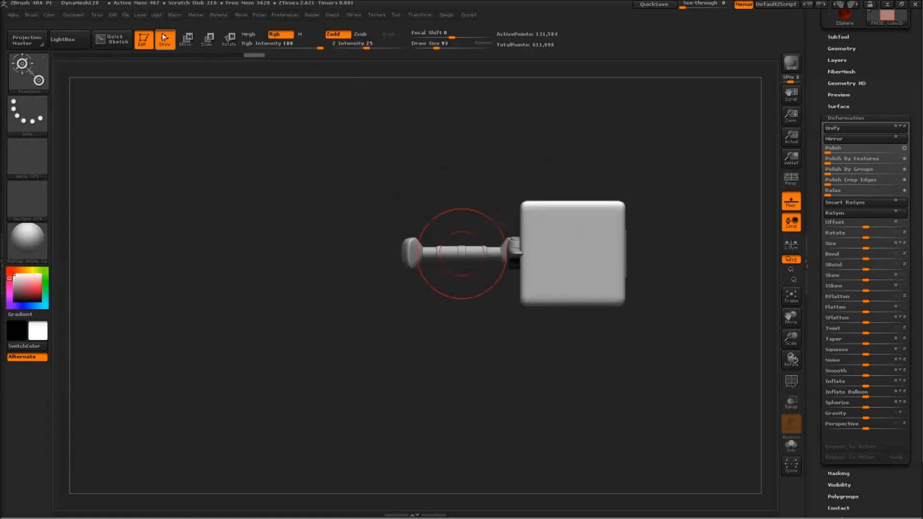
mouse_move(477, 185)
mouse_down()
mouse_move(442, 182)
mouse_move(537, 190)
mouse_up()
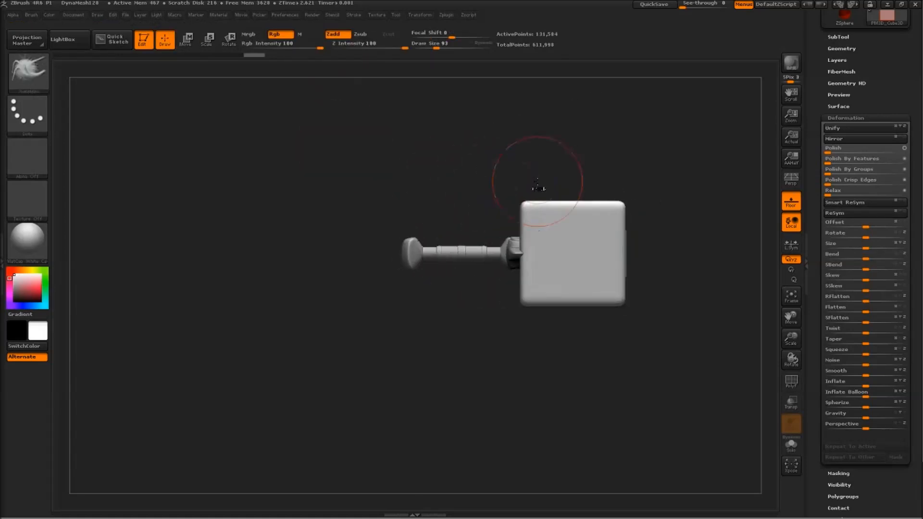
Clip the cube with the ClipRect brush in side view, leaving a thin flat slab along the sword's axis
ctrl+shift+click(27, 72)
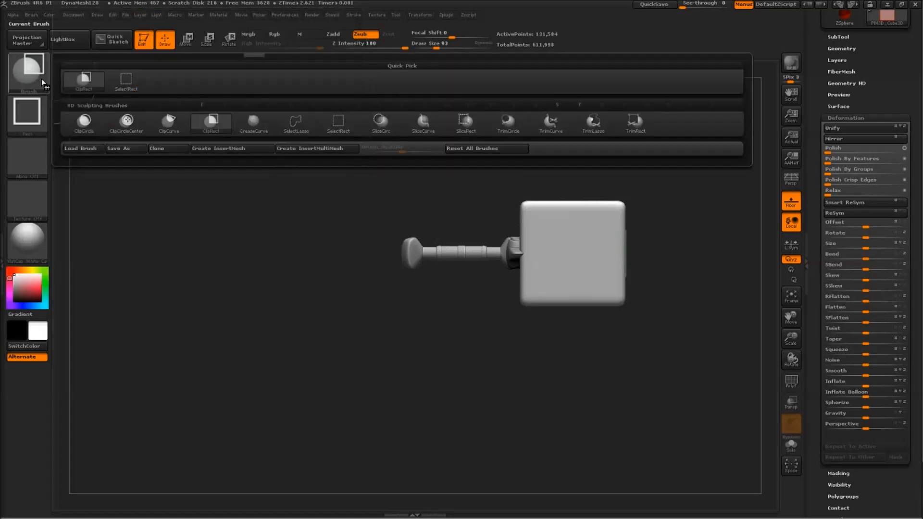
click(226, 135)
mouse_move(24, 115)
click(25, 126)
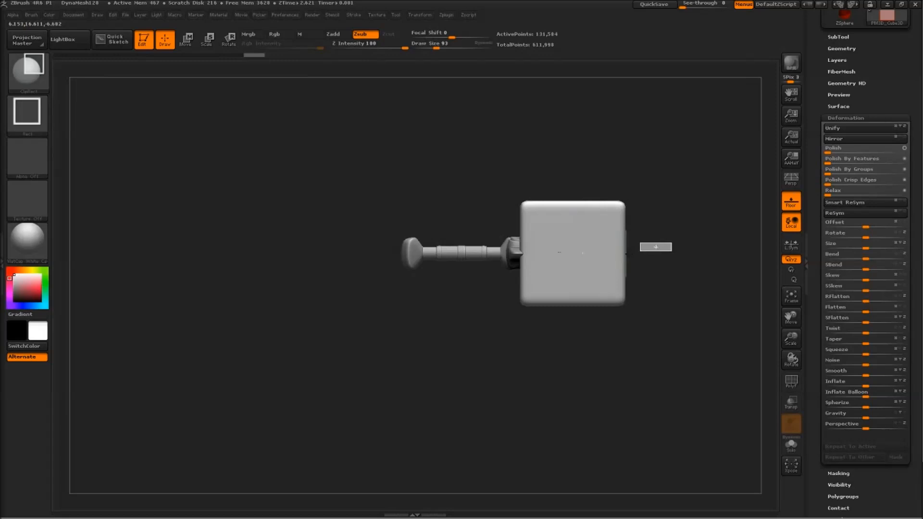
drag(640, 251, 527, 259)
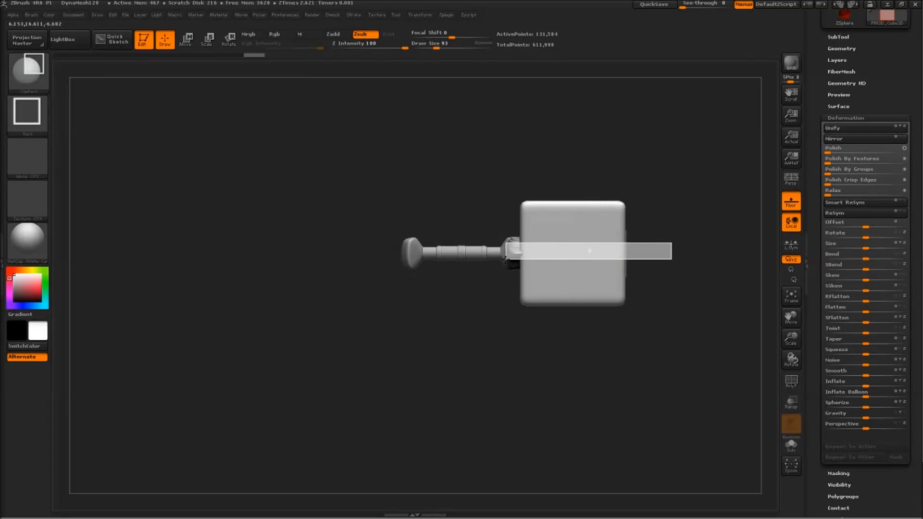
mouse_move(507, 260)
ctrl+shift+mouse_down()
mouse_move(532, 292)
mouse_move(542, 381)
mouse_move(573, 283)
mouse_move(619, 388)
mouse_move(639, 193)
ctrl+shift+mouse_up()
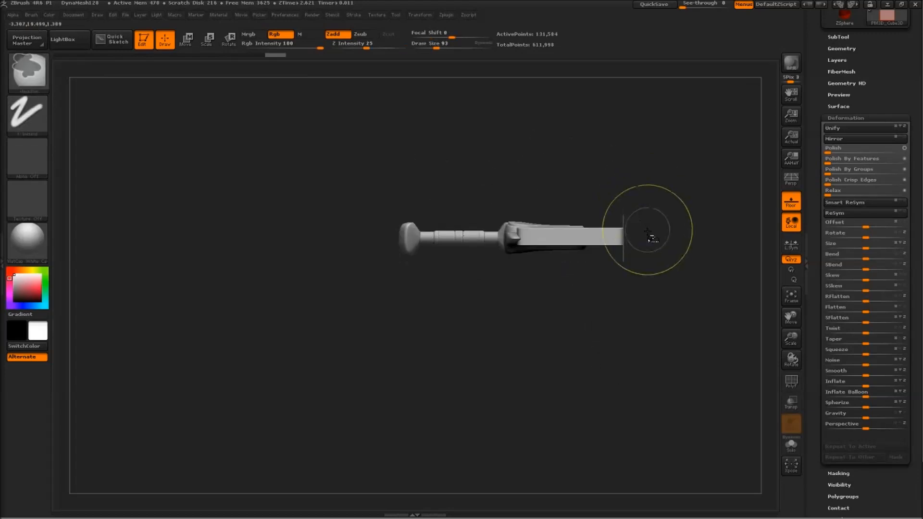
ctrl+shift+drag(645, 234, 604, 238)
ctrl+shift+drag(486, 235, 476, 243)
Mask the upper half of the slab, the part next to the guard, with a rectangular mask in front view
mouse_move(567, 267)
mouse_down()
mouse_move(587, 308)
mouse_move(598, 208)
mouse_move(590, 269)
mouse_move(650, 197)
mouse_move(618, 193)
mouse_move(635, 185)
mouse_up()
mouse_move(641, 152)
ctrl+right_down()
mouse_move(648, 169)
mouse_move(562, 208)
mouse_move(543, 202)
ctrl+right_up()
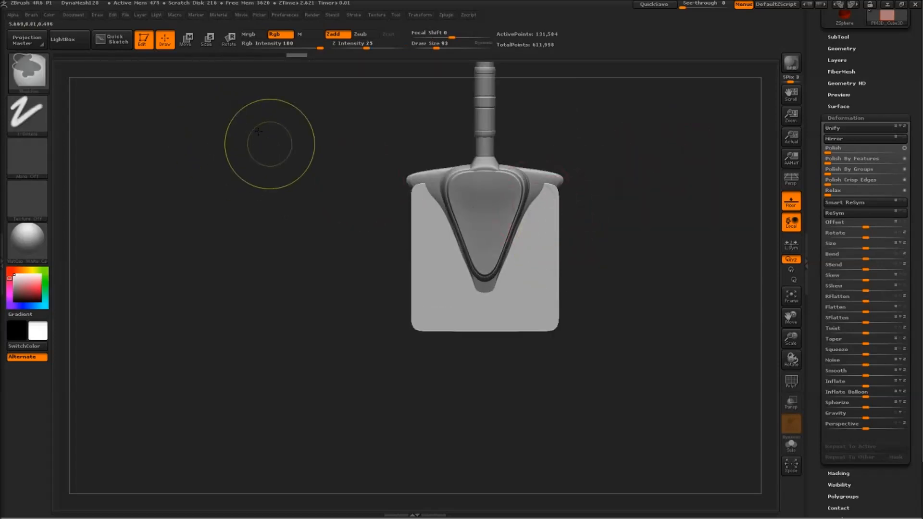
ctrl+right_drag(259, 131, 317, 153)
ctrl+drag(326, 124, 635, 254)
Move the unmasked lower end down the sword's axis with the transpose line until the blade is about six times as long as wide
alt+right_drag(604, 252, 549, 232)
ctrl+right_drag(505, 198, 423, 141)
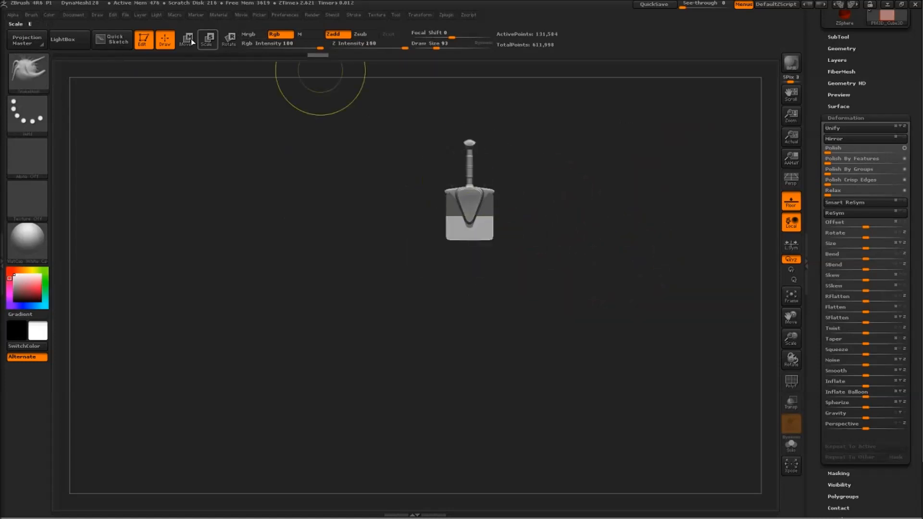
click(187, 39)
drag(456, 215, 456, 234)
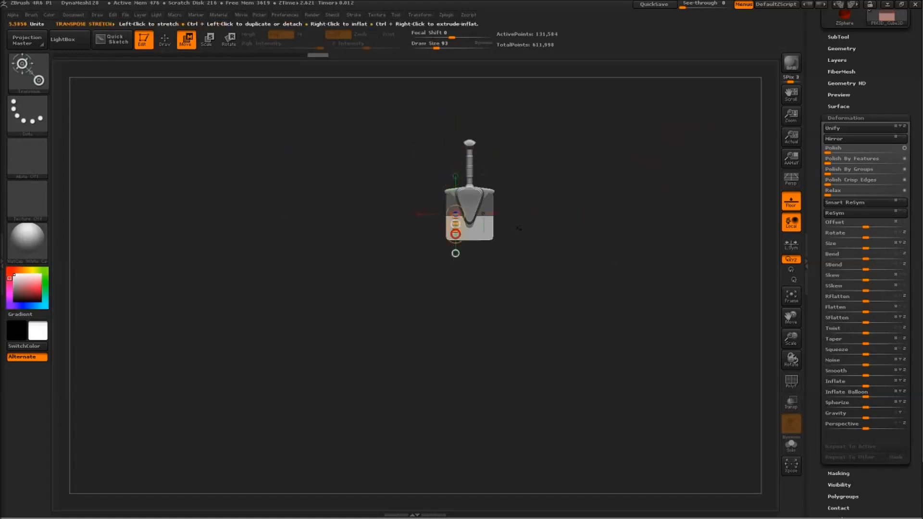
ctrl+right_drag(519, 229, 573, 293)
drag(531, 241, 530, 374)
ctrl+right_drag(531, 371, 534, 253)
drag(529, 243, 533, 334)
alt+right_drag(627, 316, 600, 222)
drag(573, 180, 596, 295)
ctrl+right_drag(596, 296, 634, 249)
key(ctrl+z)
drag(570, 178, 581, 310)
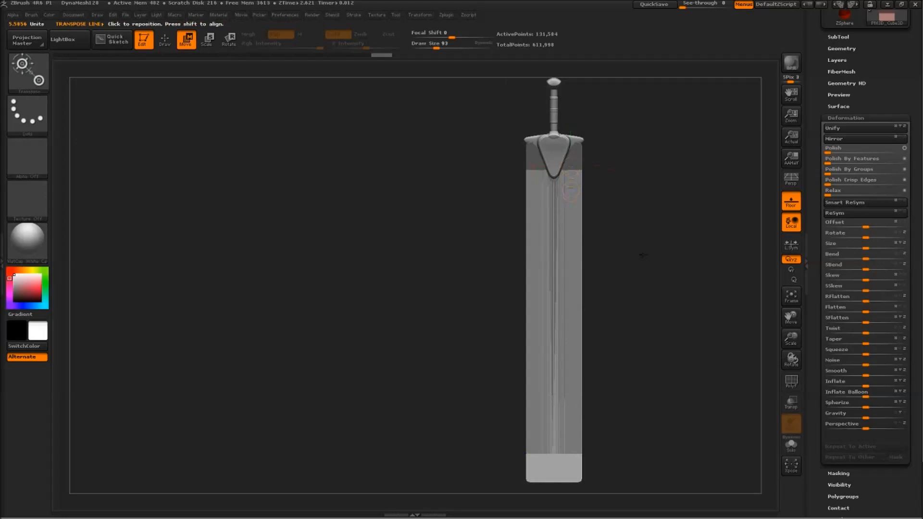
alt+right_drag(643, 255, 566, 226)
Return to Draw mode and clear the mask from the stretched blade
click(165, 42)
mouse_move(524, 200)
alt+right_down()
mouse_move(537, 228)
mouse_move(524, 179)
alt+right_up()
ctrl+drag(397, 117, 673, 431)
ctrl+right_drag(589, 175, 584, 216)
mouse_move(584, 216)
right_down()
mouse_move(659, 212)
mouse_move(607, 200)
right_up()
Delete the blade's lower subdivision levels
scroll(838, 115, up, 3)
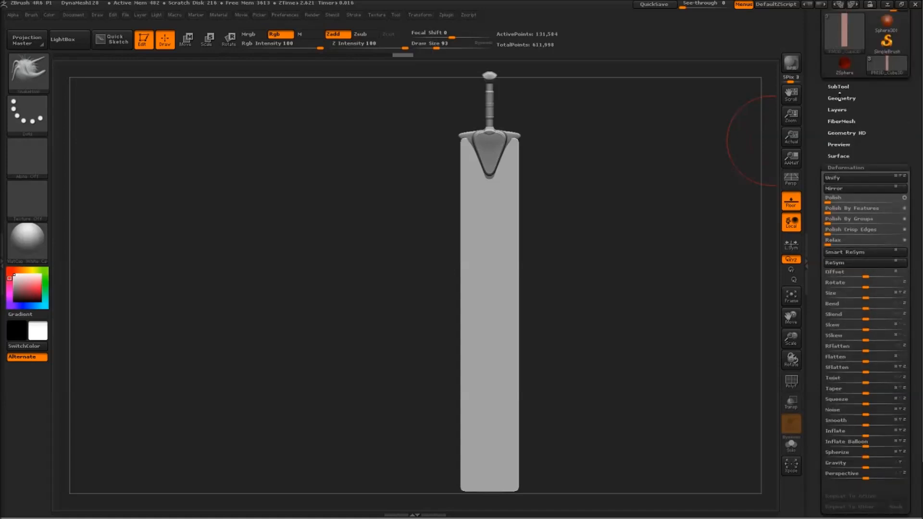
click(841, 98)
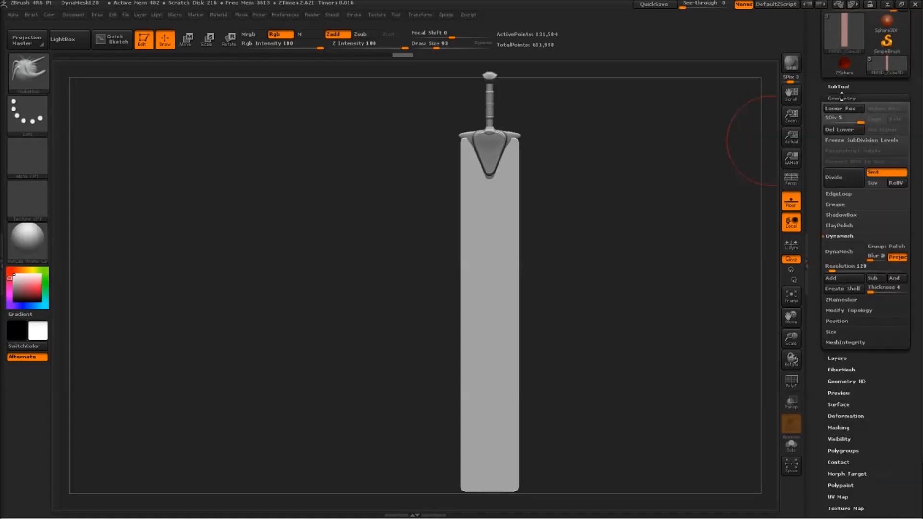
click(838, 129)
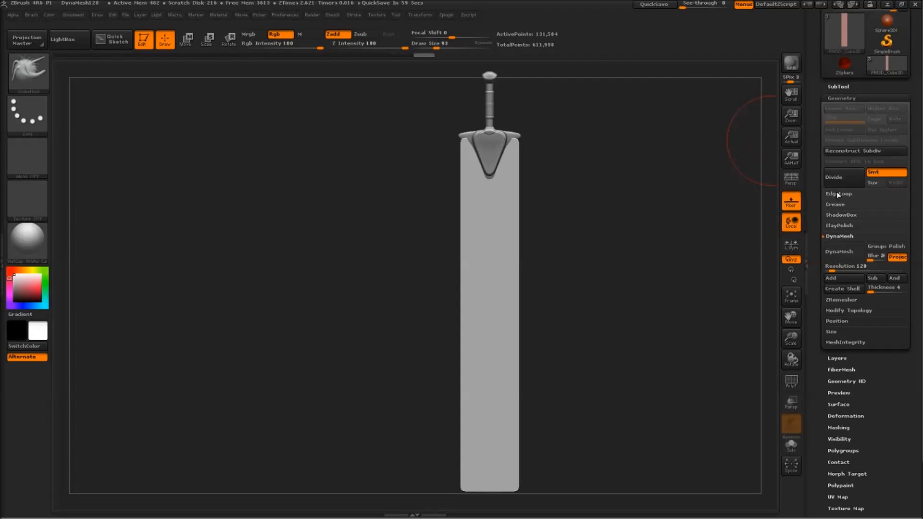
Set the blade's DynaMesh resolution to 384
drag(860, 409, 857, 365)
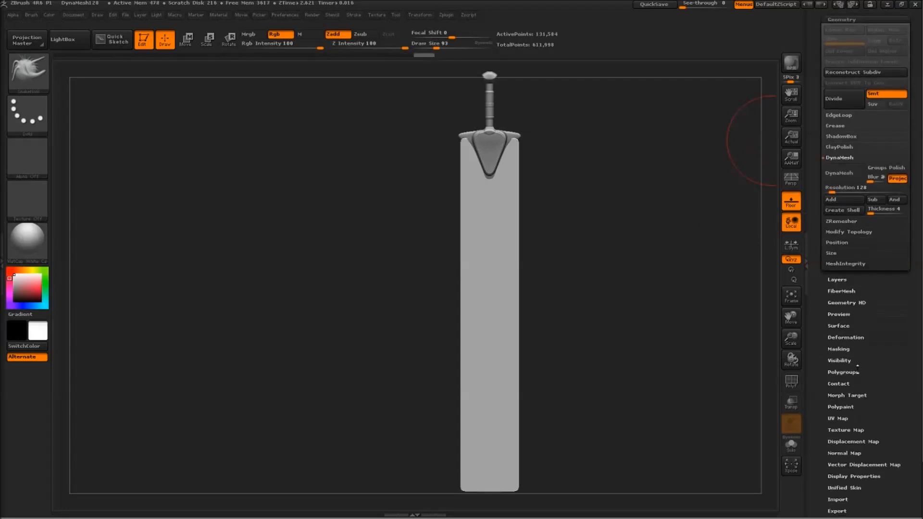
click(845, 360)
click(840, 101)
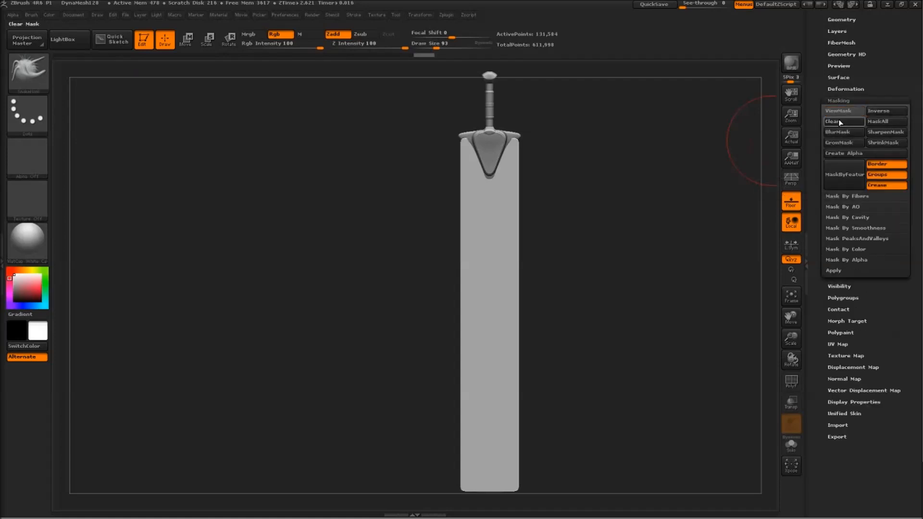
click(841, 101)
drag(884, 106, 883, 197)
click(850, 132)
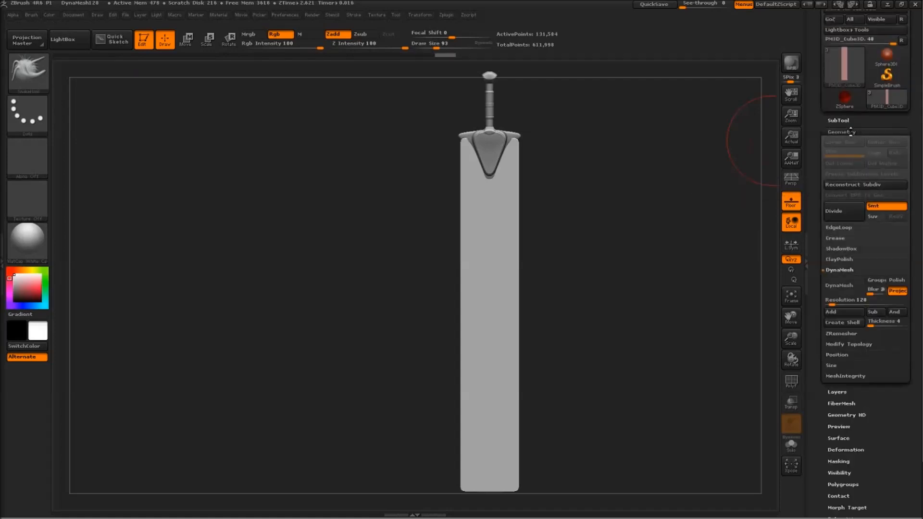
drag(832, 301, 842, 301)
key(super)
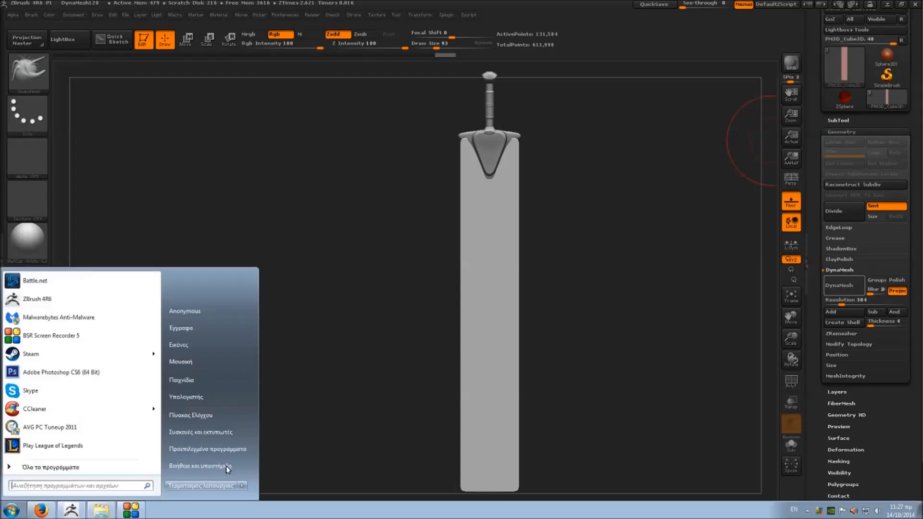
click(140, 512)
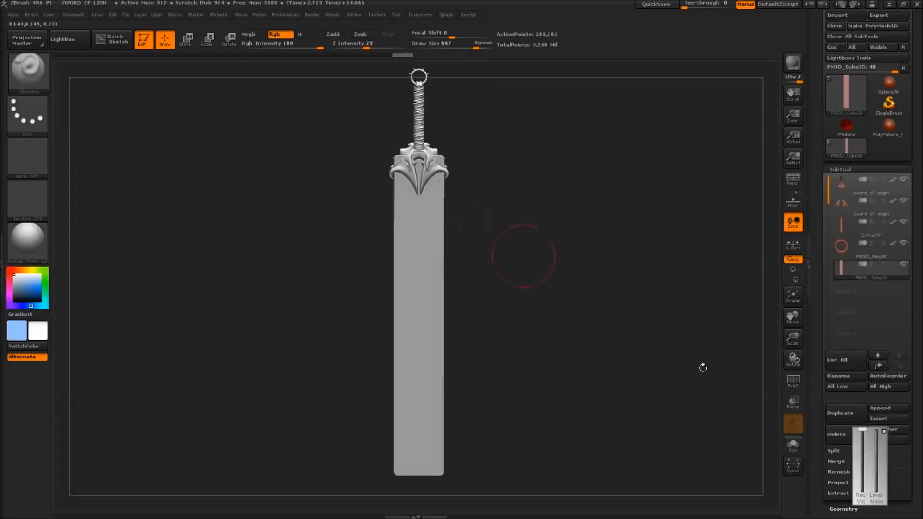
drag(857, 452, 904, 423)
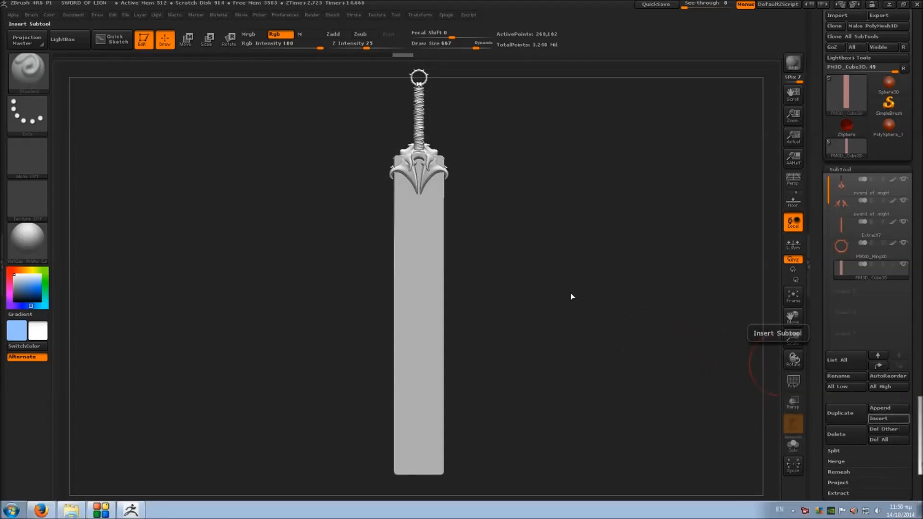
alt+drag(462, 130, 435, 149)
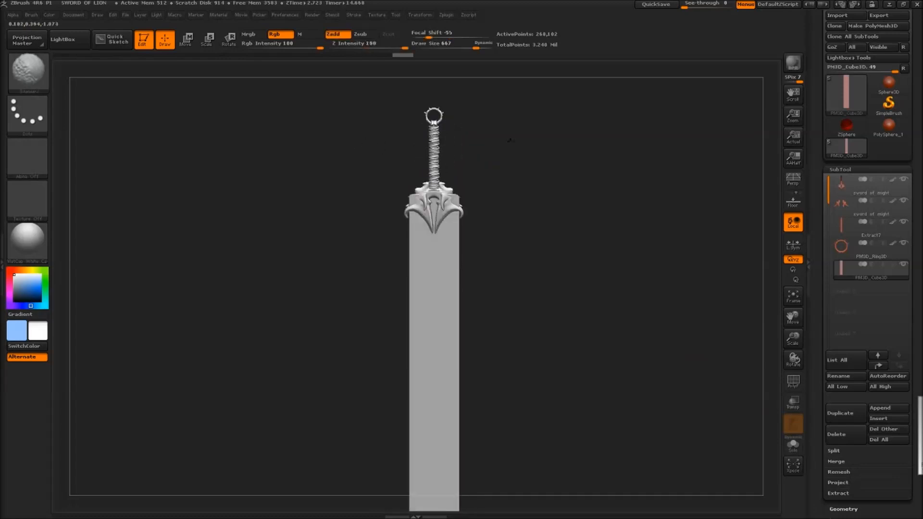
alt+drag(487, 242, 504, 198)
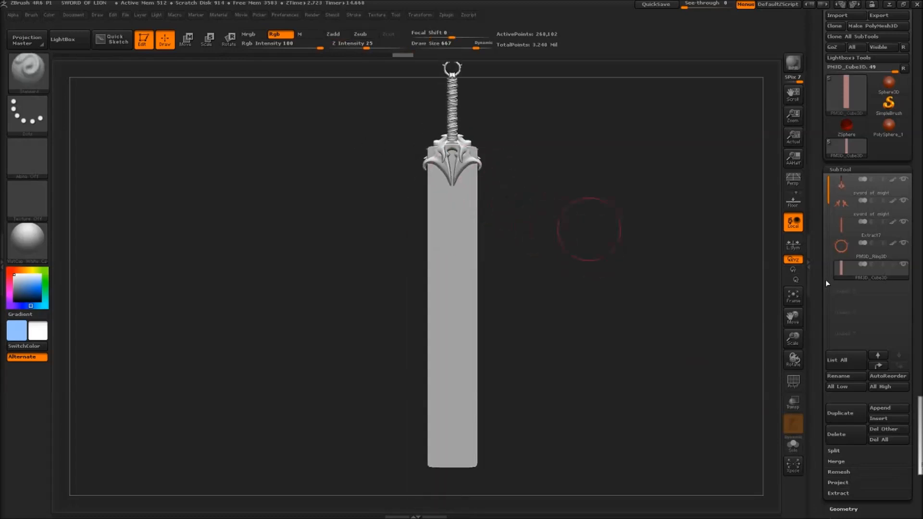
mouse_move(838, 275)
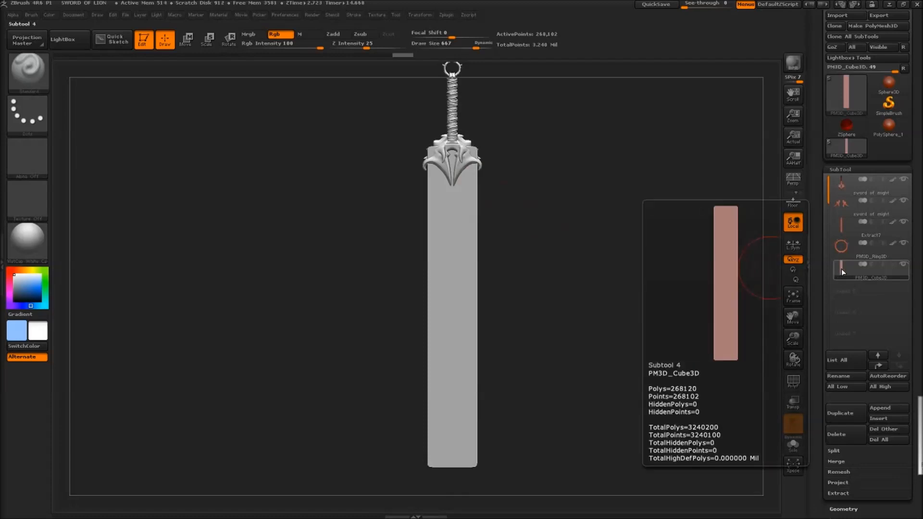
Mask the entire blade subtool and bring the sword back to front view
alt+drag(493, 137, 494, 331)
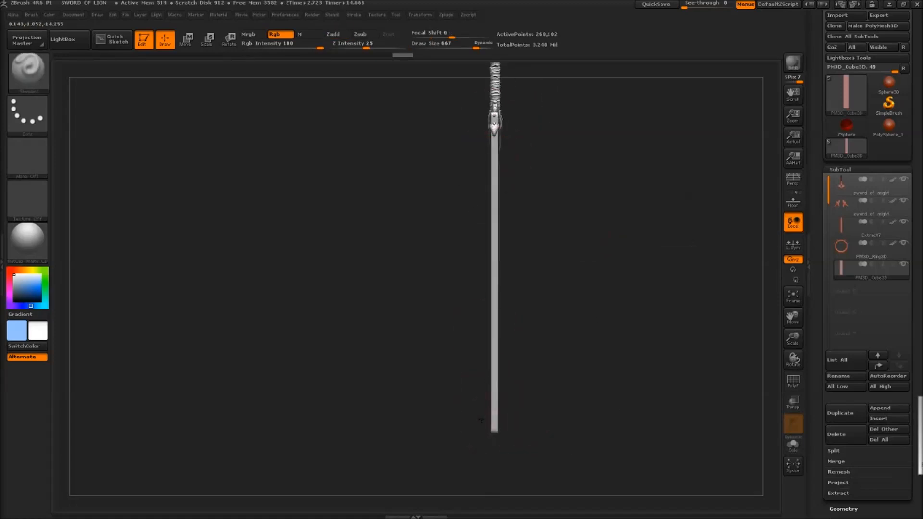
drag(481, 420, 606, 285)
drag(561, 244, 763, 248)
mouse_move(904, 268)
mouse_move(591, 133)
ctrl+mouse_down()
mouse_move(570, 258)
mouse_move(445, 438)
ctrl+mouse_up()
drag(445, 438, 560, 182)
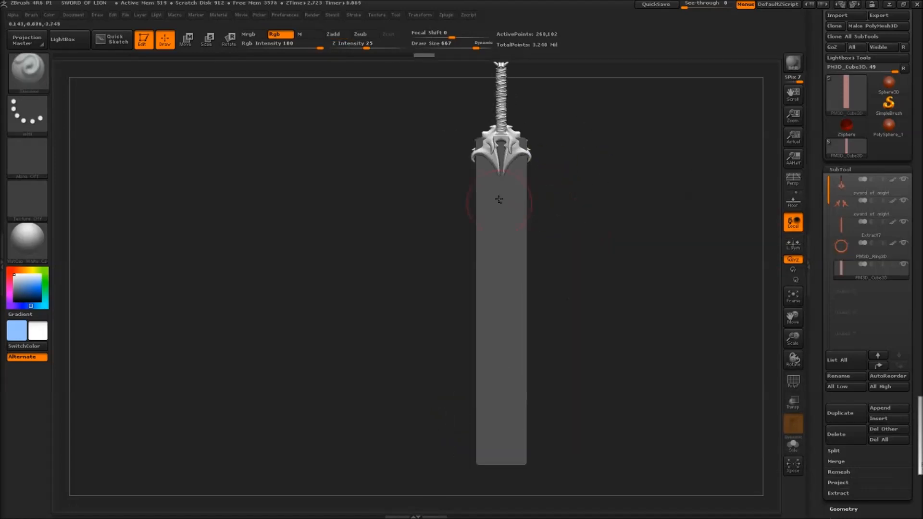
Switch the mask brush to the Lasso stroke and unmask a wavy strip down the blade's centre from guard to tip
drag(472, 155, 482, 156)
key(shift)
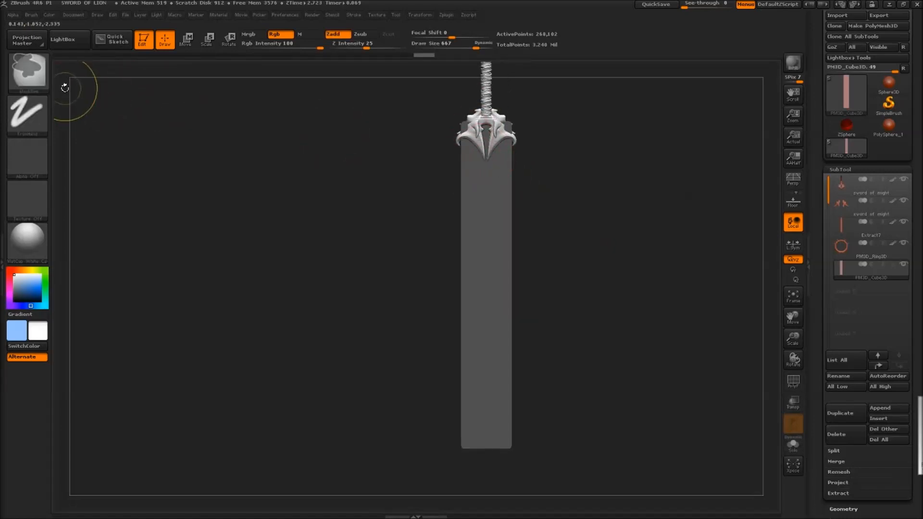
click(38, 113)
click(161, 152)
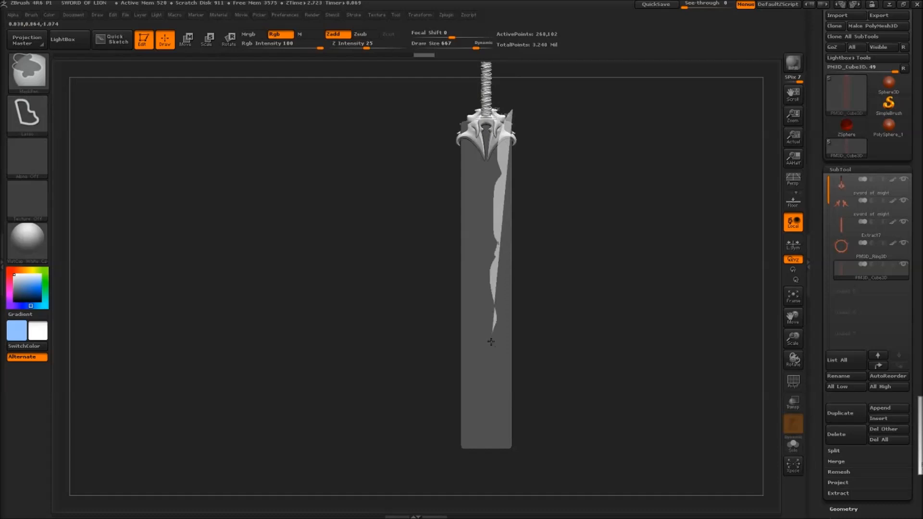
drag(490, 463, 478, 346)
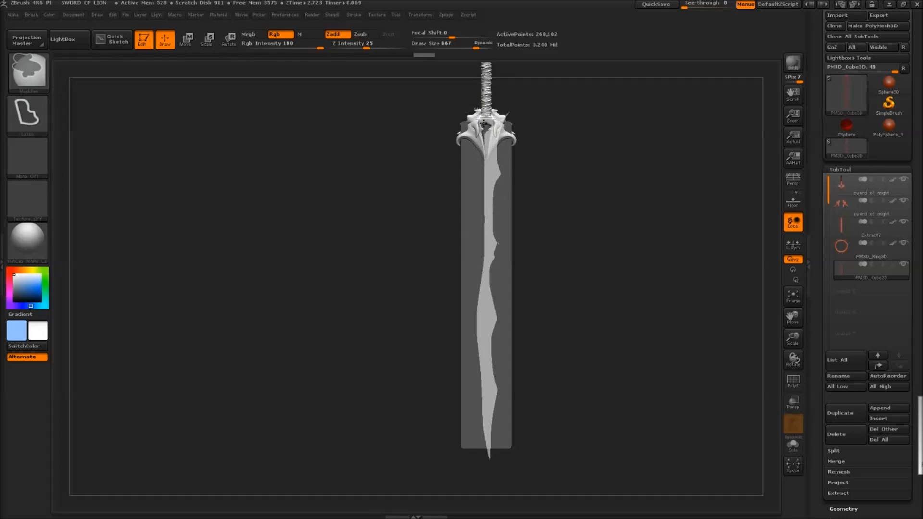
drag(485, 161, 494, 171)
Refine the unmasked strip's outline just below the guard with small lasso mask corrections
ctrl+right_drag(501, 183, 565, 150)
mouse_move(504, 188)
right_down()
mouse_move(510, 195)
mouse_move(487, 190)
mouse_move(489, 178)
right_up()
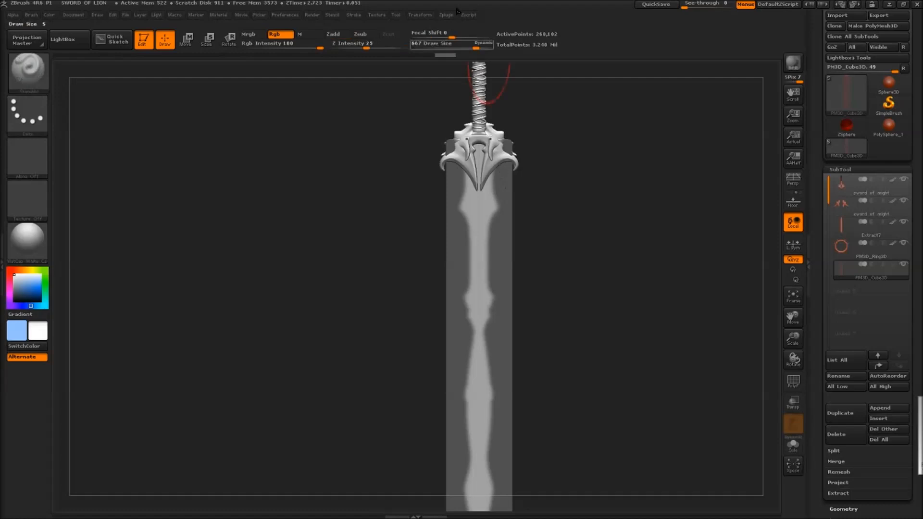
click(429, 17)
drag(413, 206, 499, 178)
mouse_move(499, 178)
ctrl+right_down()
mouse_move(486, 211)
mouse_move(484, 150)
mouse_move(509, 159)
mouse_move(492, 134)
mouse_move(470, 175)
mouse_move(481, 131)
mouse_move(495, 120)
ctrl+right_up()
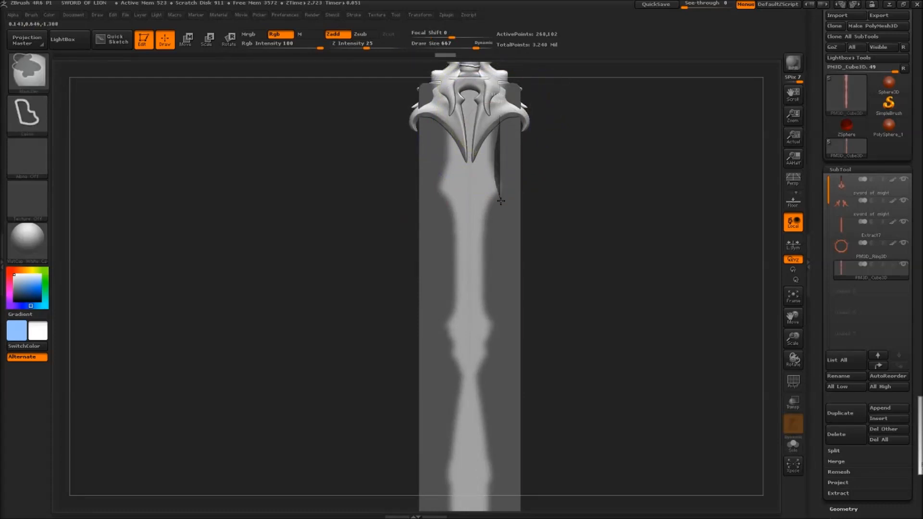
mouse_move(488, 323)
ctrl+alt+mouse_down()
mouse_move(460, 200)
mouse_move(488, 185)
ctrl+alt+mouse_up()
ctrl+alt+drag(493, 113, 479, 188)
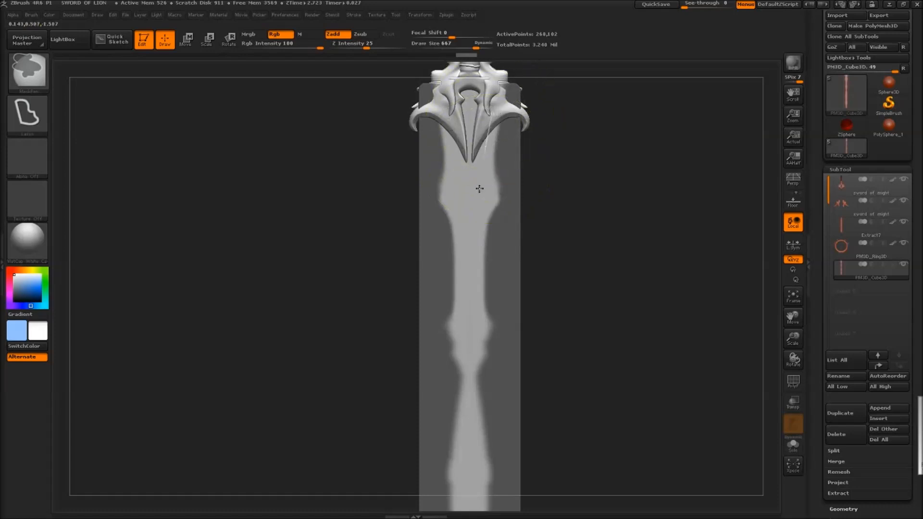
Widen and even out the unmasked strip's curves along the middle of the blade with lasso selections
mouse_move(496, 308)
ctrl+alt+mouse_down()
mouse_move(474, 350)
mouse_move(460, 222)
mouse_move(476, 202)
ctrl+alt+mouse_up()
mouse_move(499, 262)
ctrl+right_down()
mouse_move(494, 268)
mouse_move(495, 177)
mouse_move(483, 193)
ctrl+right_up()
mouse_move(506, 243)
ctrl+alt+mouse_down()
mouse_move(486, 363)
mouse_move(469, 354)
mouse_move(474, 337)
ctrl+alt+mouse_up()
ctrl+right_drag(486, 264, 470, 217)
Rework the strip's wavy edges along the lower part of the blade with further lasso mask selections
alt+right_drag(483, 303, 486, 242)
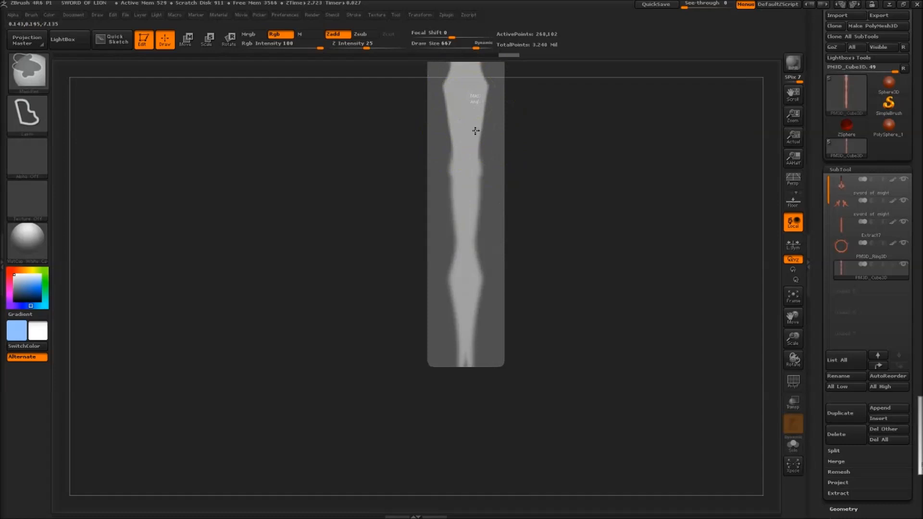
ctrl+drag(485, 265, 457, 364)
mouse_move(482, 361)
ctrl+right_down()
mouse_move(455, 223)
mouse_move(495, 344)
ctrl+right_up()
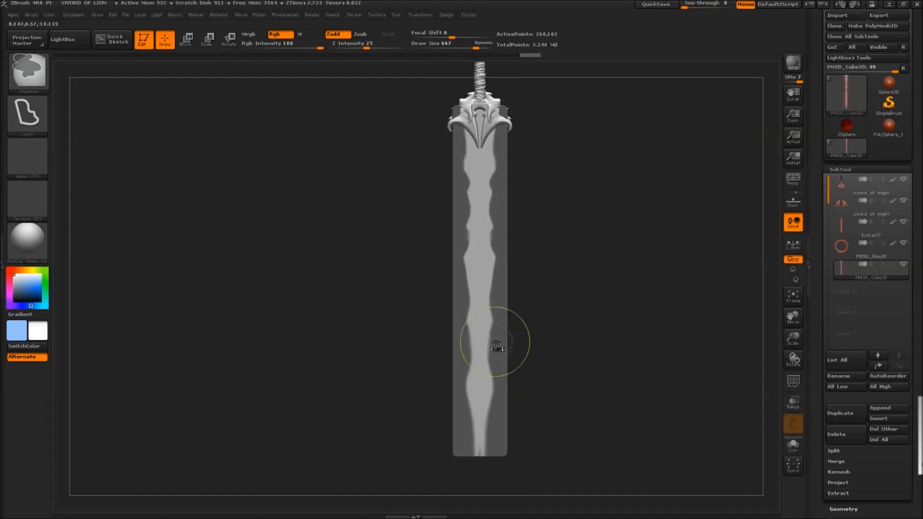
alt+right_drag(495, 205, 493, 91)
ctrl+right_drag(493, 91, 496, 235)
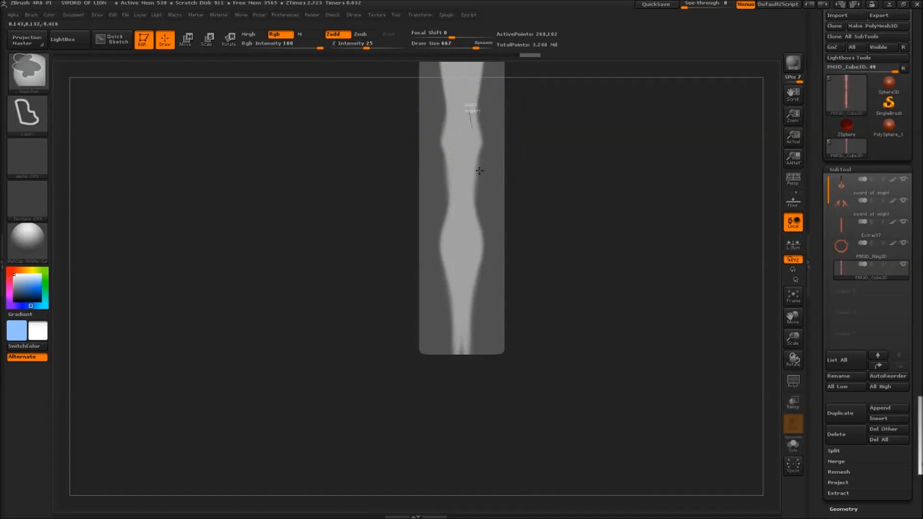
ctrl+alt+drag(486, 225, 459, 388)
Taper the unmasked strip to a sharp point at the blade's tip with lasso mask selections, undoing the unwanted ones
mouse_move(459, 381)
ctrl+right_down()
mouse_move(431, 121)
mouse_move(509, 319)
ctrl+right_up()
alt+right_drag(484, 266, 480, 319)
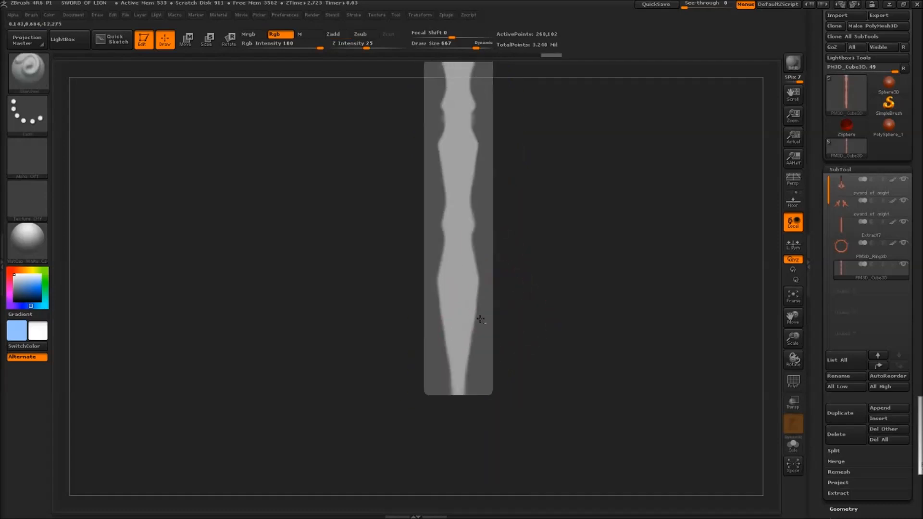
mouse_move(472, 331)
ctrl+alt+mouse_down()
mouse_move(479, 497)
mouse_move(493, 502)
ctrl+alt+mouse_up()
key(ctrl+z)
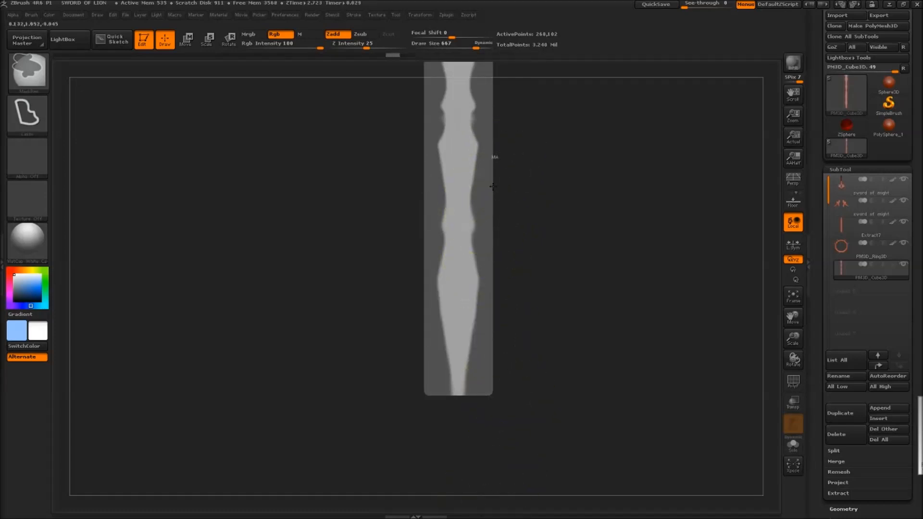
mouse_move(470, 302)
ctrl+mouse_down()
mouse_move(497, 484)
mouse_move(508, 487)
ctrl+mouse_up()
ctrl+right_drag(492, 373, 496, 316)
ctrl+drag(481, 507, 483, 509)
ctrl+drag(418, 319, 459, 415)
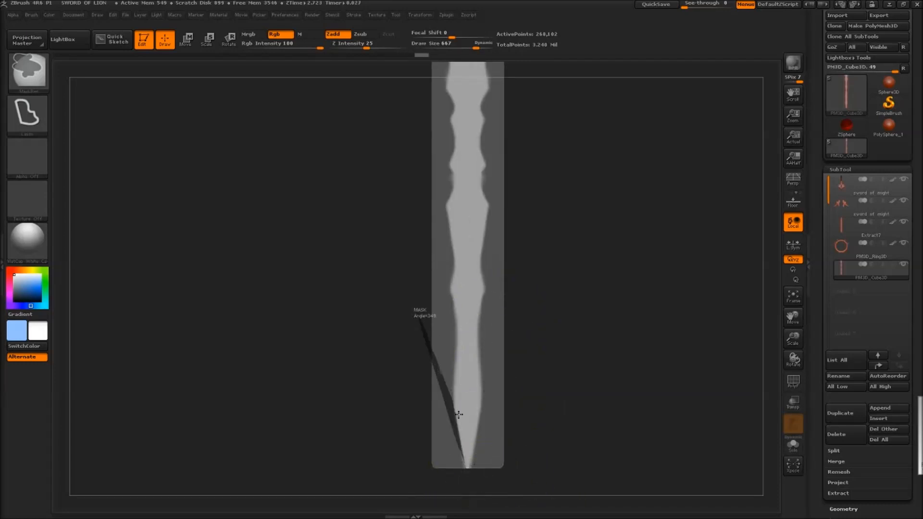
ctrl+drag(487, 501, 486, 501)
key(ctrl+z)
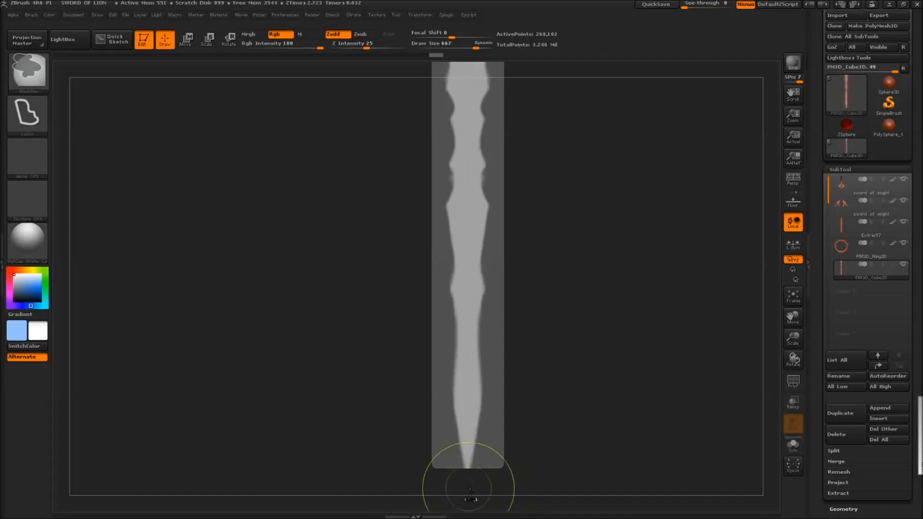
Shorten the unmasked strip's point to end above the blade's lower edge with lasso mask selections, undoing the unwanted one
mouse_move(450, 372)
ctrl+mouse_down()
mouse_move(359, 245)
mouse_move(363, 267)
ctrl+mouse_up()
alt+drag(411, 356, 412, 258)
ctrl+right_drag(462, 262, 490, 302)
ctrl+drag(440, 369, 545, 440)
mouse_move(512, 343)
ctrl+right_down()
mouse_move(461, 243)
mouse_move(478, 337)
mouse_move(494, 321)
ctrl+right_up()
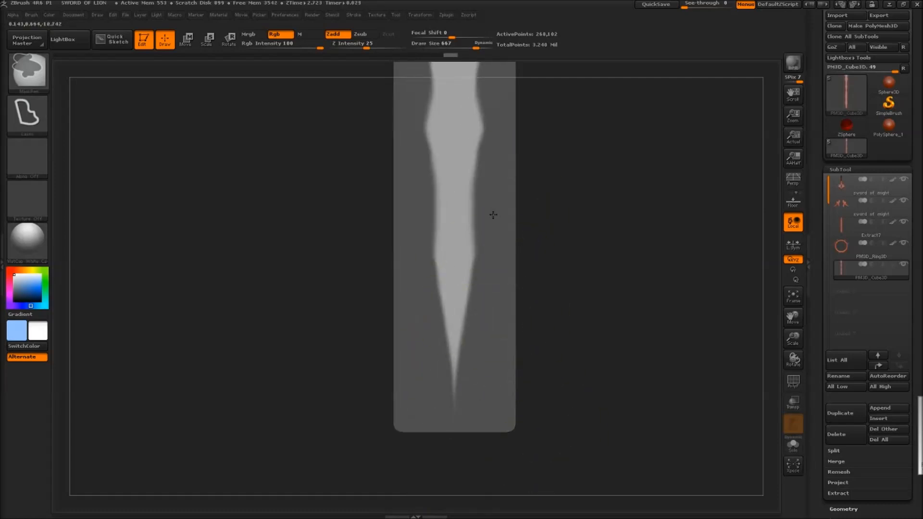
ctrl+drag(443, 400, 520, 328)
mouse_move(455, 237)
ctrl+right_down()
mouse_move(451, 219)
mouse_move(457, 247)
ctrl+right_up()
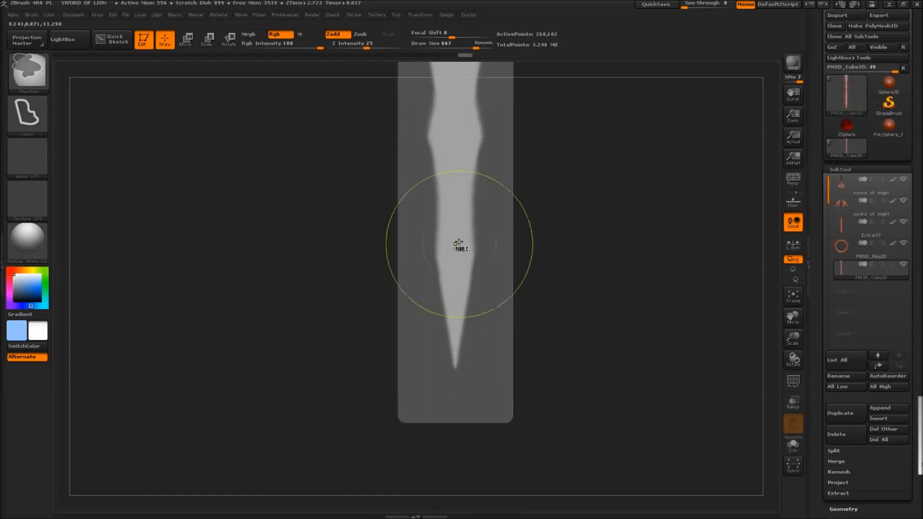
ctrl+drag(439, 136, 433, 182)
ctrl+drag(455, 248, 459, 251)
ctrl+right_drag(459, 252, 435, 144)
mouse_move(435, 144)
ctrl+right_down()
mouse_move(464, 208)
mouse_move(442, 175)
mouse_move(439, 105)
ctrl+right_up()
key(ctrl+z)
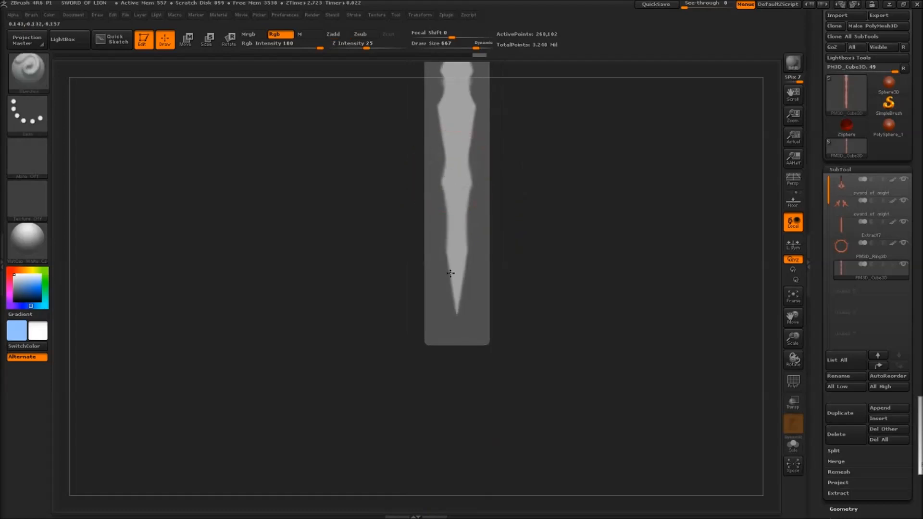
Clean up the unmasked strip's wavy edge along the middle of the blade with small lasso mask corrections
alt+right_drag(451, 274, 447, 388)
ctrl+right_drag(453, 239, 469, 287)
ctrl+drag(431, 220, 446, 242)
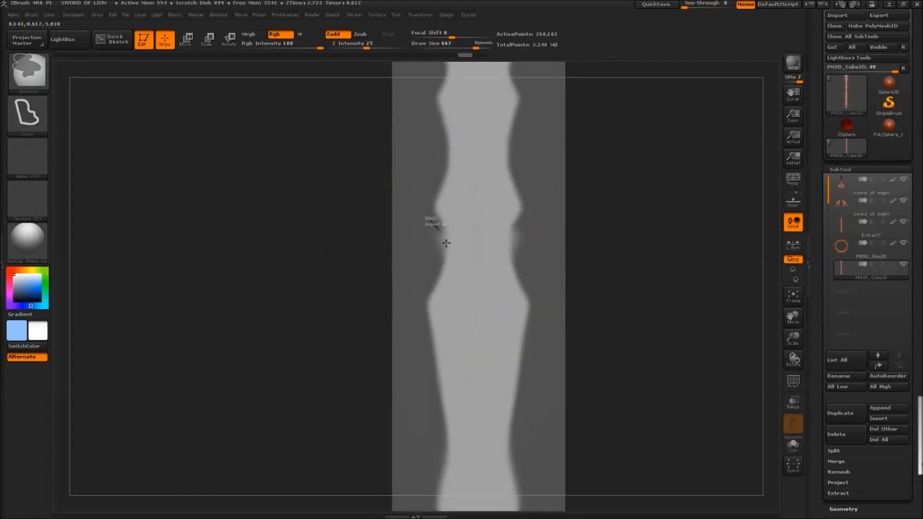
ctrl+drag(407, 284, 410, 271)
mouse_move(404, 221)
ctrl+right_down()
mouse_move(401, 149)
mouse_move(384, 180)
mouse_move(354, 182)
ctrl+right_up()
ctrl+right_drag(471, 193, 508, 258)
mouse_move(514, 171)
right_down()
mouse_move(524, 182)
mouse_move(518, 231)
mouse_move(510, 226)
mouse_move(521, 280)
mouse_move(513, 225)
right_up()
alt+right_drag(513, 334, 486, 169)
mouse_move(552, 259)
ctrl+right_down()
mouse_move(549, 206)
mouse_move(458, 202)
mouse_move(546, 194)
mouse_move(442, 196)
mouse_move(539, 203)
mouse_move(577, 305)
mouse_move(492, 235)
ctrl+right_up()
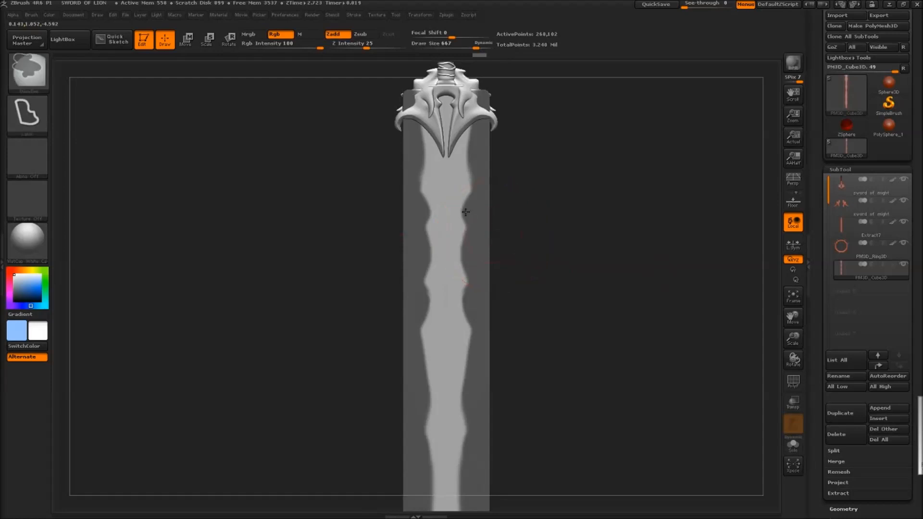
Sharpen the blade's mask edges and invert the mask so the wavy central strip is protected
key(f)
scroll(912, 375, down, 5)
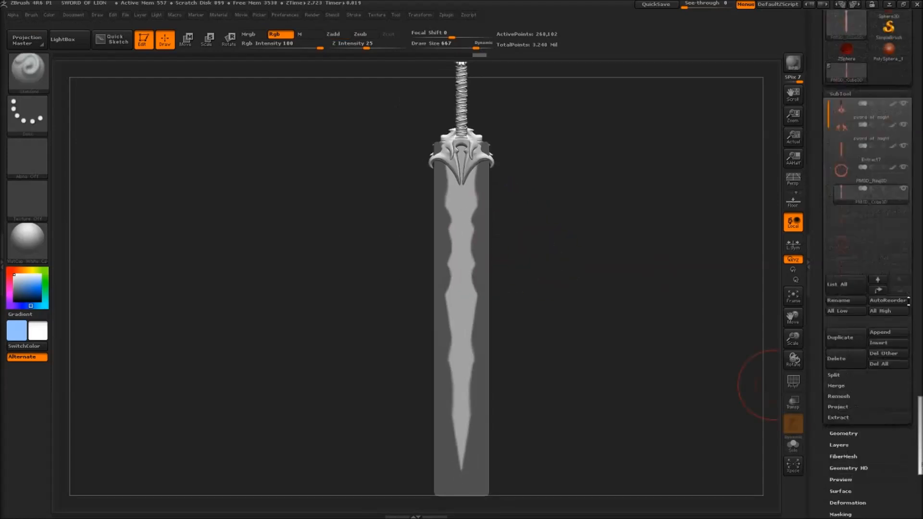
click(853, 344)
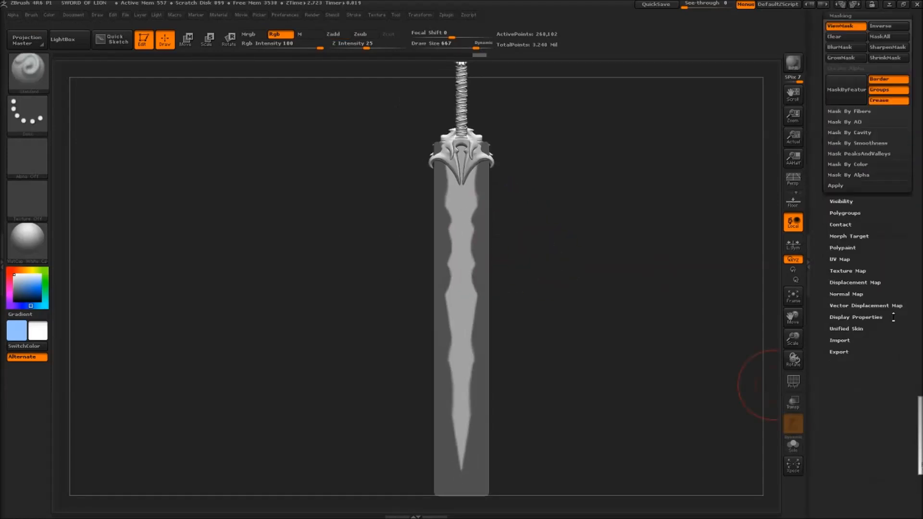
scroll(901, 264, up, 3)
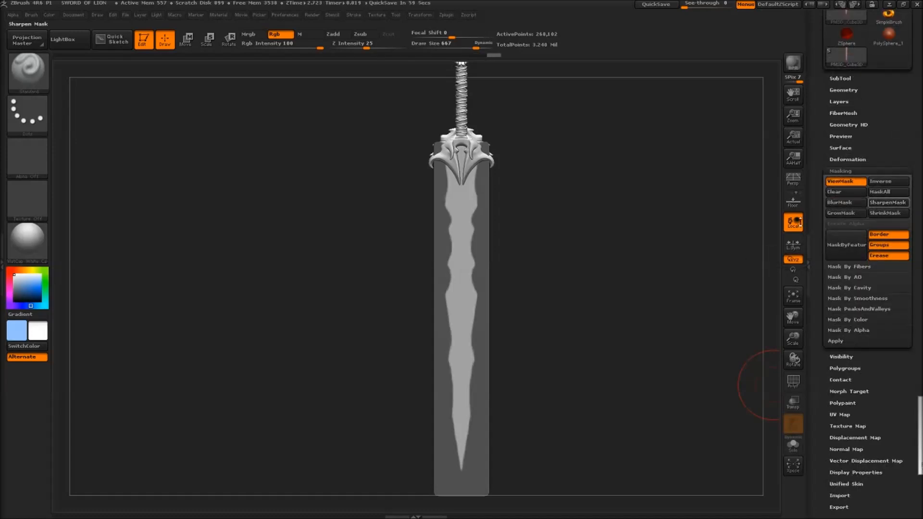
alt+right_drag(487, 270, 466, 179)
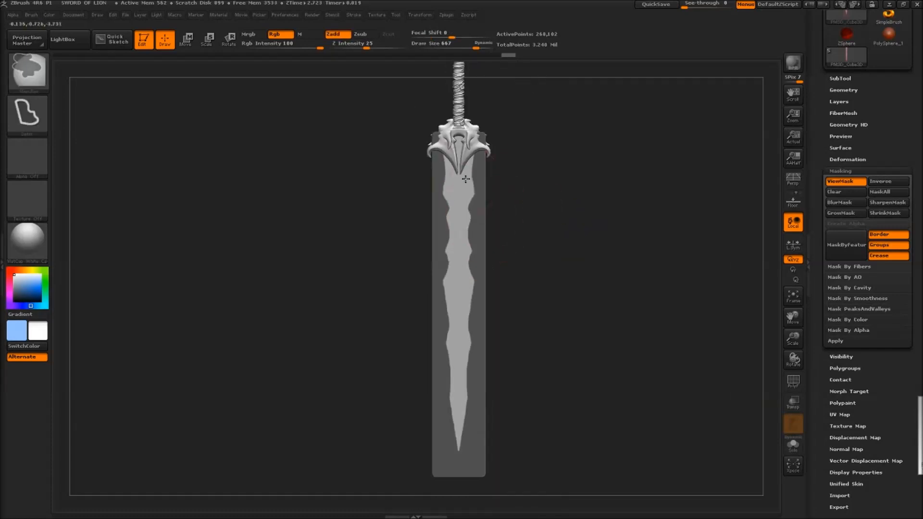
mouse_move(485, 399)
ctrl+right_down()
mouse_move(495, 432)
mouse_move(470, 237)
mouse_move(501, 269)
mouse_move(456, 179)
ctrl+right_up()
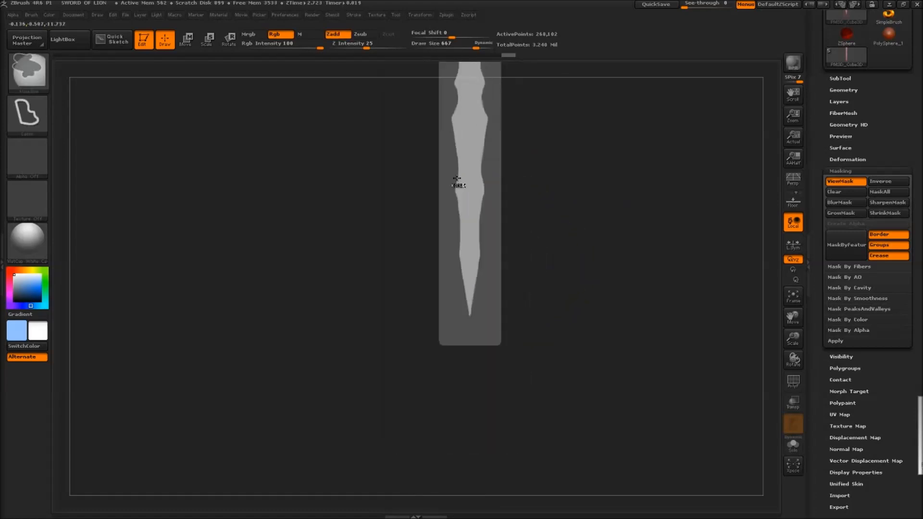
mouse_move(484, 293)
alt+right_down()
mouse_move(468, 483)
mouse_move(466, 211)
alt+right_up()
right_drag(377, 210, 433, 207)
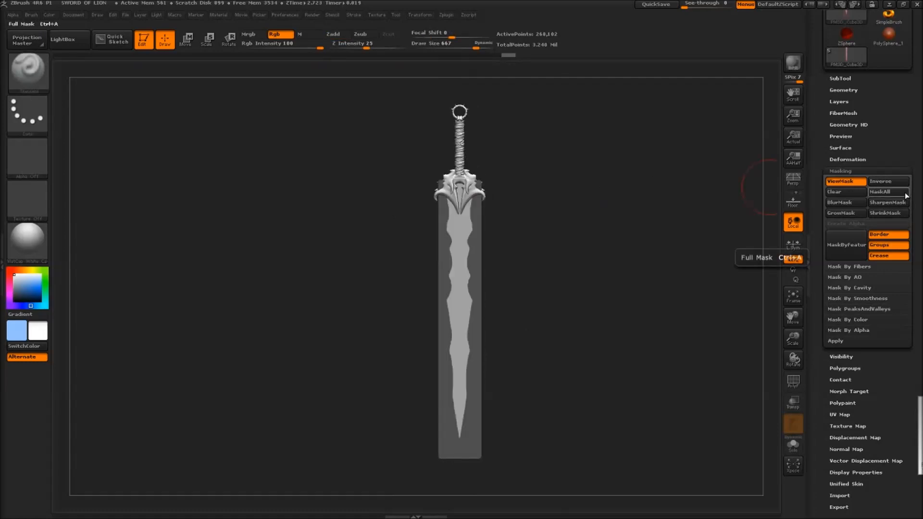
click(892, 181)
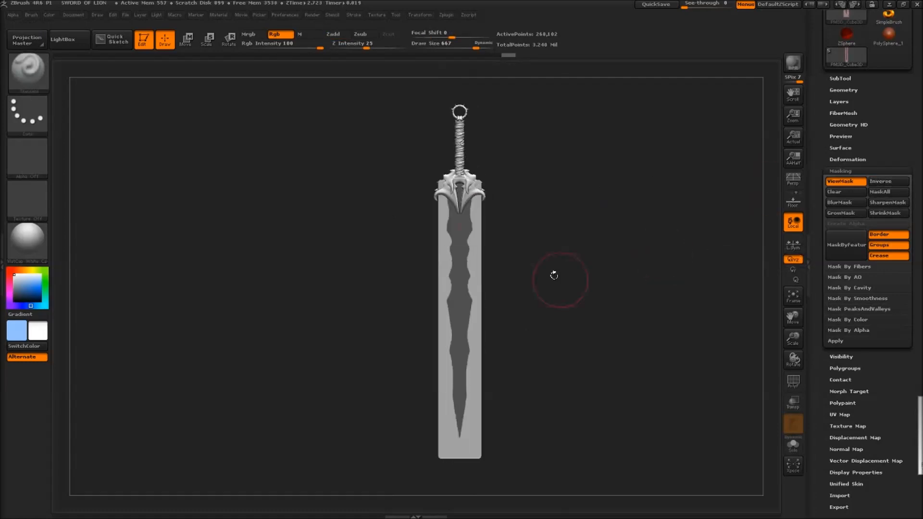
alt+right_drag(499, 206, 509, 223)
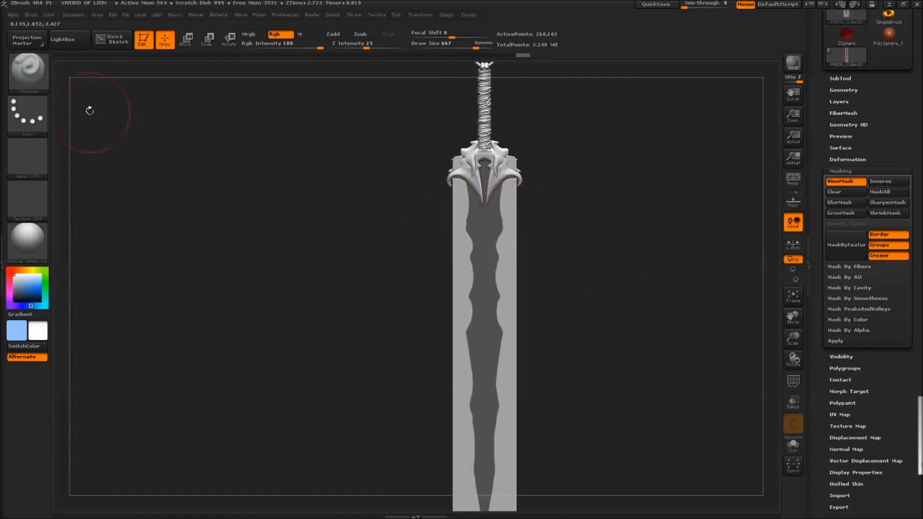
Try to pull the blade's outer edges inward below the guard with the SnakeHook brush, undoing the strokes
click(36, 81)
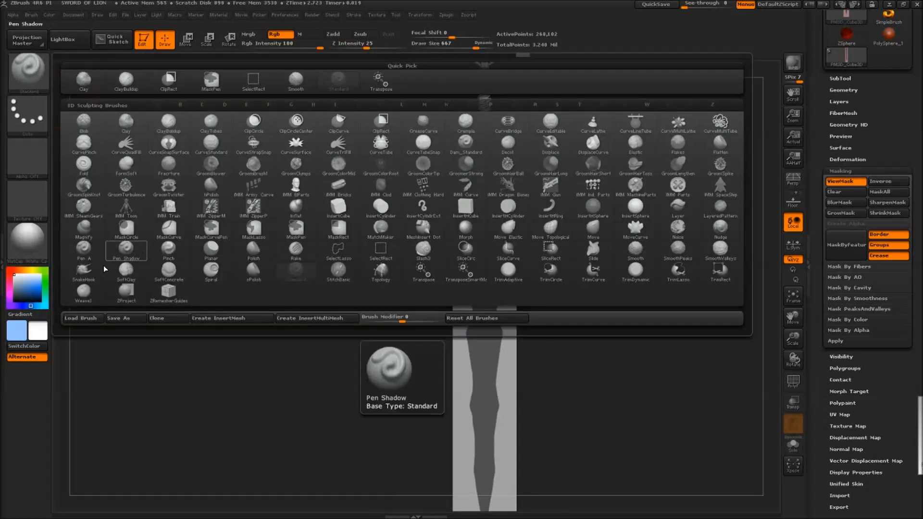
click(143, 250)
key(space)
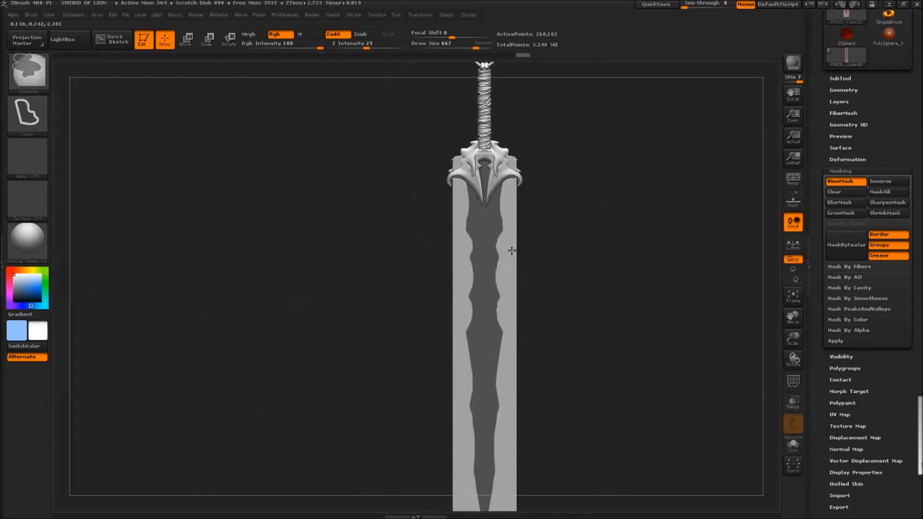
ctrl+right_drag(513, 249, 504, 274)
key(space)
drag(503, 209, 483, 210)
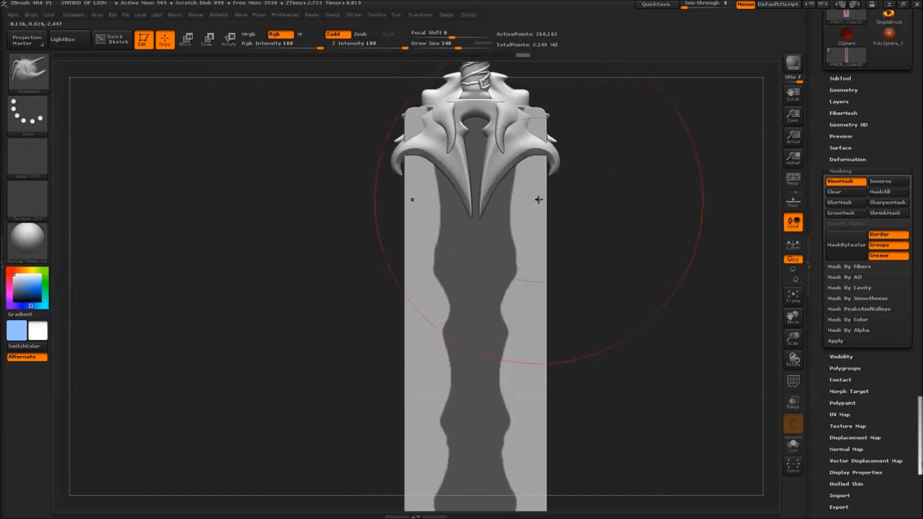
key(space)
drag(539, 199, 522, 197)
ctrl+right_drag(515, 195, 517, 245)
key(ctrl+z)
mouse_move(529, 231)
shift+mouse_down()
mouse_move(537, 234)
mouse_move(531, 177)
mouse_move(540, 216)
mouse_move(473, 220)
mouse_move(558, 223)
shift+mouse_up()
key(space)
key(ctrl+z)
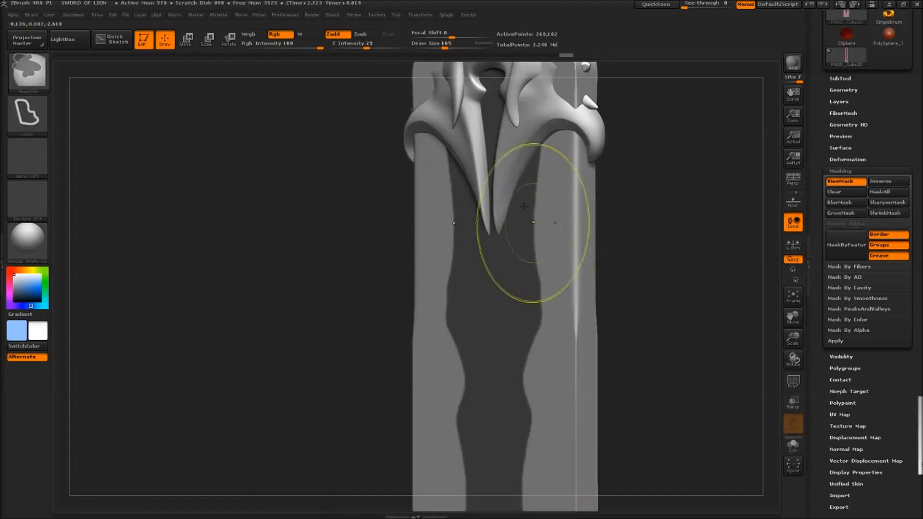
Thin the blade's unmasked outer edges below the guard with the TrimDynamic brush at draw size 165
key(f)
click(20, 77)
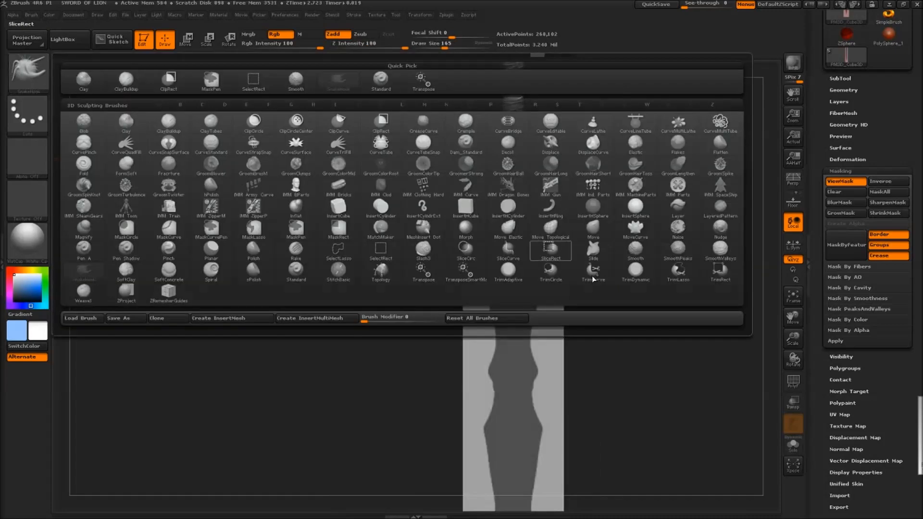
mouse_move(638, 279)
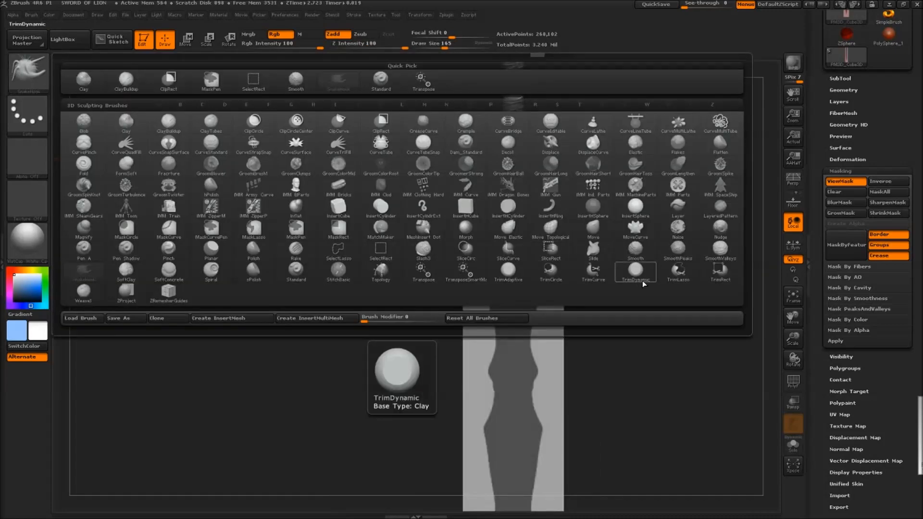
click(635, 272)
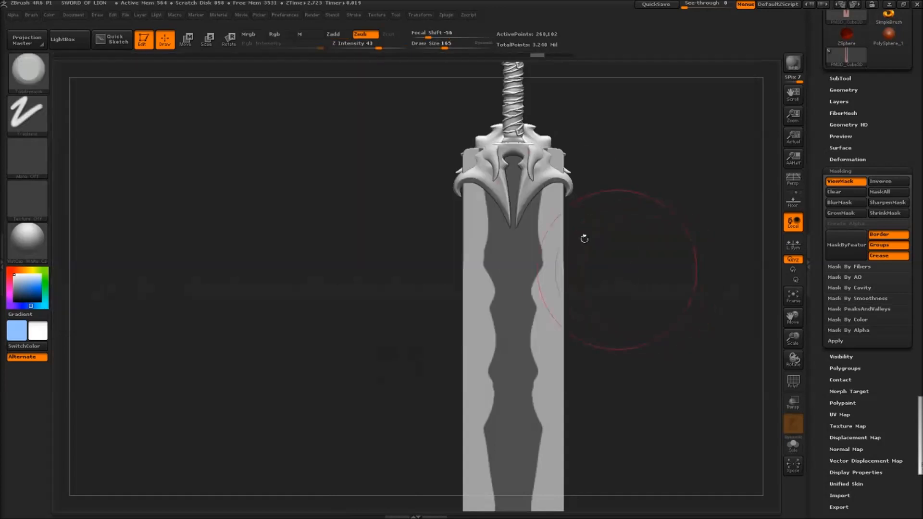
drag(564, 179, 566, 154)
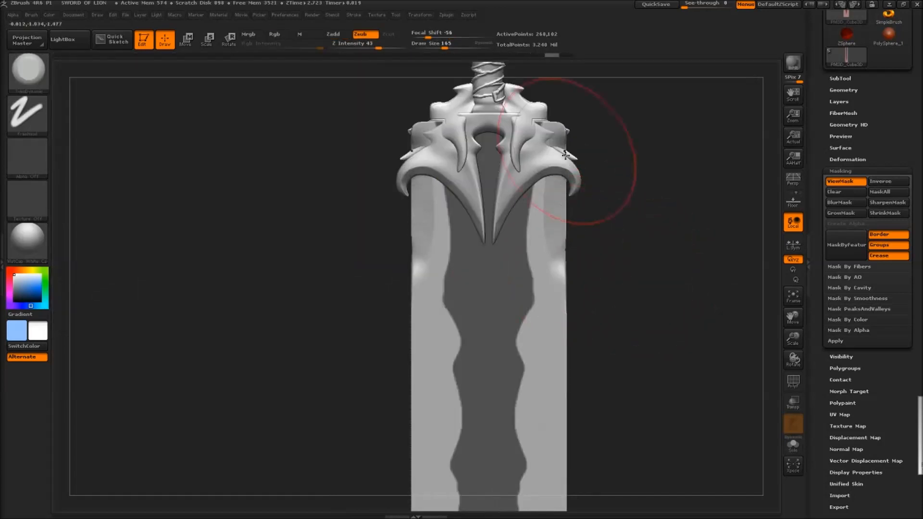
drag(552, 274, 558, 380)
alt+right_drag(558, 366, 560, 153)
ctrl+right_drag(560, 154, 563, 172)
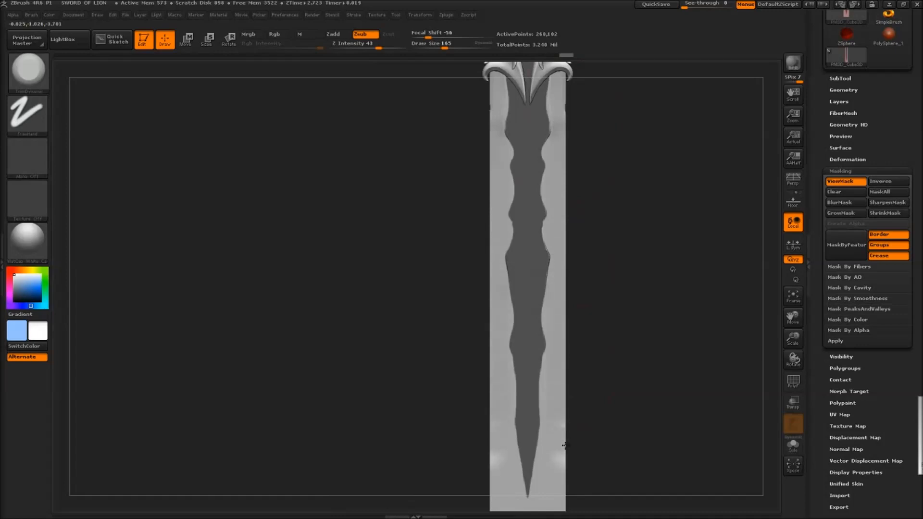
Continue trimming the blade's outer edges down towards the tip with the TrimDynamic brush
alt+right_drag(565, 445, 568, 264)
drag(563, 347, 560, 380)
mouse_move(562, 350)
right_down()
mouse_move(618, 327)
mouse_move(581, 295)
right_up()
alt+right_drag(521, 223, 519, 303)
mouse_move(527, 134)
alt+right_down()
mouse_move(514, 200)
mouse_move(494, 194)
mouse_move(516, 231)
mouse_move(550, 183)
mouse_move(501, 148)
mouse_move(513, 139)
alt+right_up()
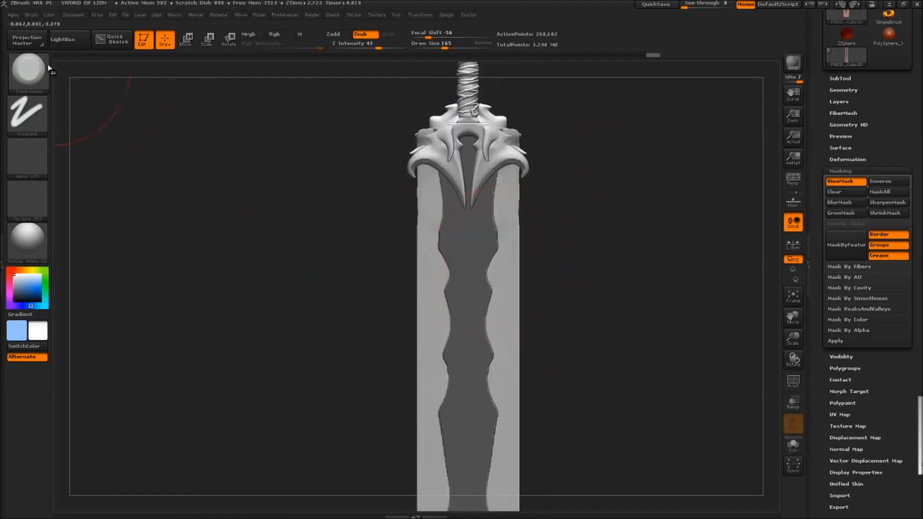
Pull the upper blade's outer edges inward with the SnakeHook brush to follow the masked strip's waves below the guard
click(27, 70)
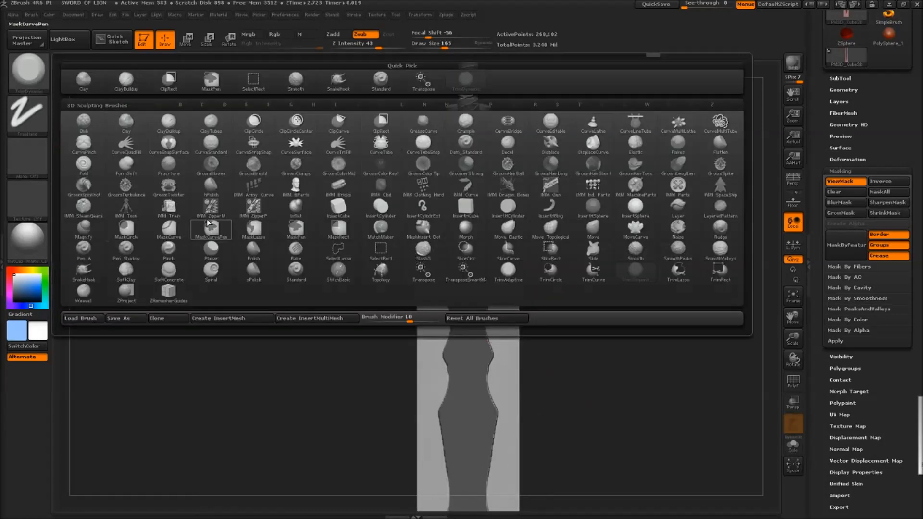
click(101, 270)
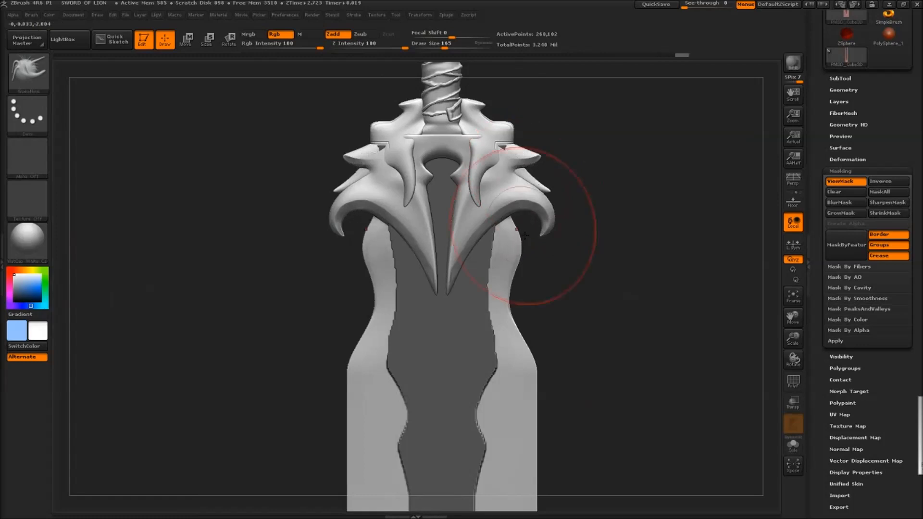
mouse_move(520, 239)
mouse_down()
mouse_move(505, 185)
mouse_move(526, 305)
mouse_move(532, 200)
mouse_move(522, 207)
mouse_up()
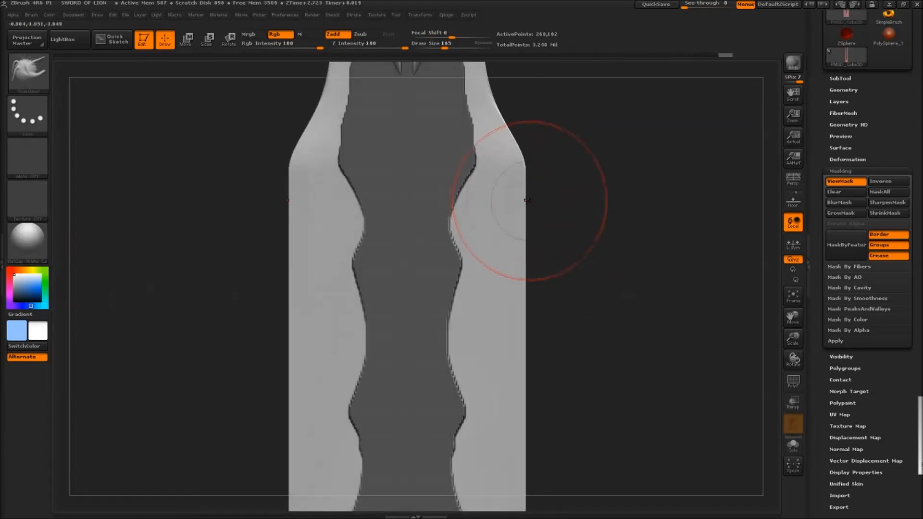
drag(527, 186, 508, 212)
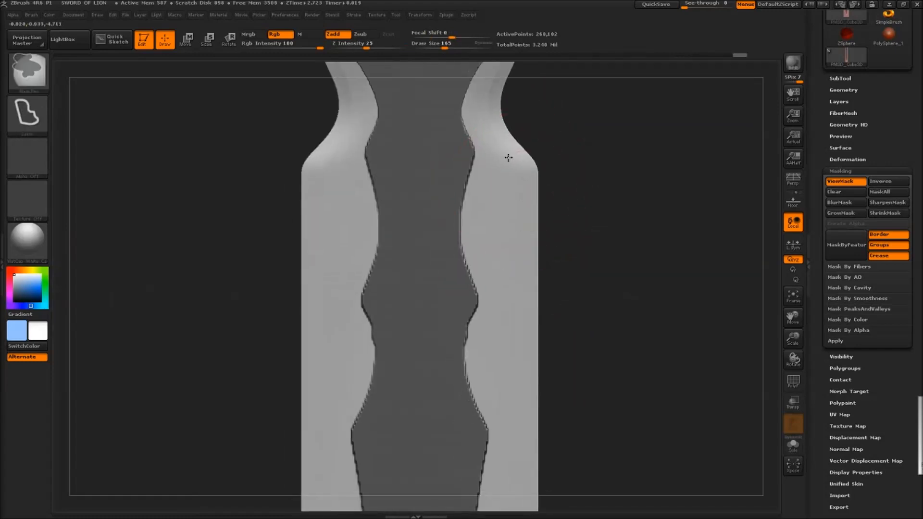
drag(537, 199, 519, 210)
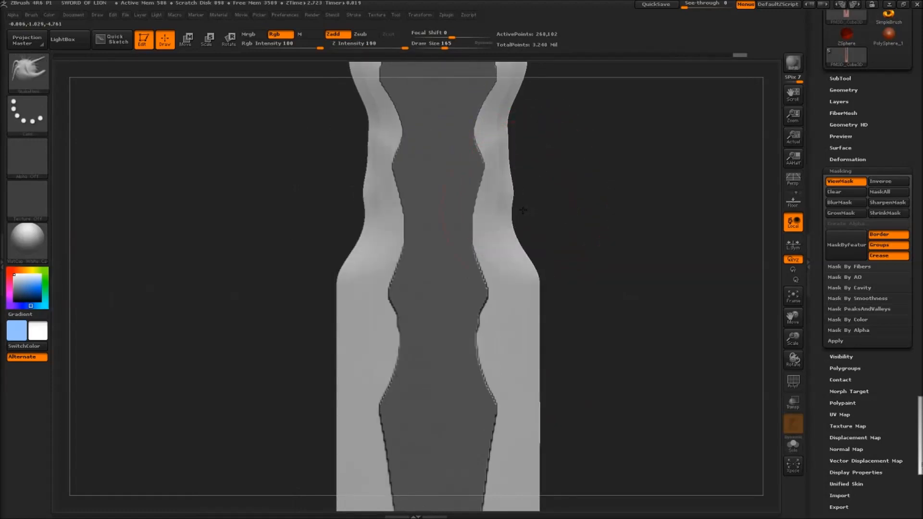
ctrl+right_drag(494, 149, 523, 158)
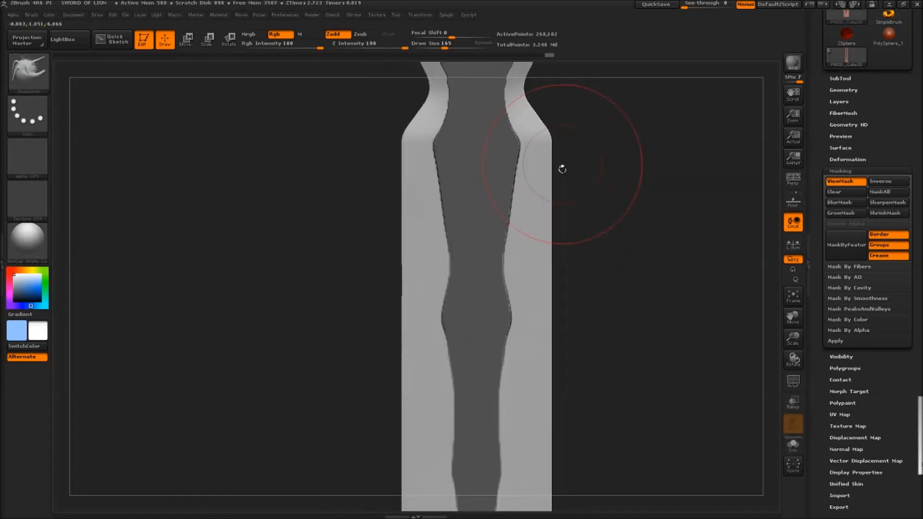
Shape the outer edges along the middle of the blade into waves matching the masked strip
drag(563, 170, 557, 192)
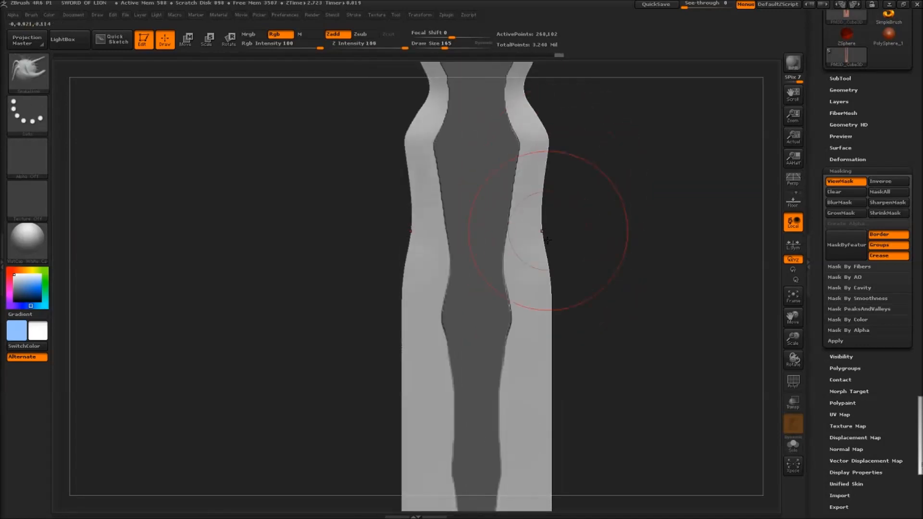
drag(547, 239, 550, 280)
drag(546, 199, 540, 204)
drag(548, 262, 542, 265)
drag(546, 298, 536, 211)
alt+right_drag(536, 211, 540, 159)
drag(546, 228, 540, 231)
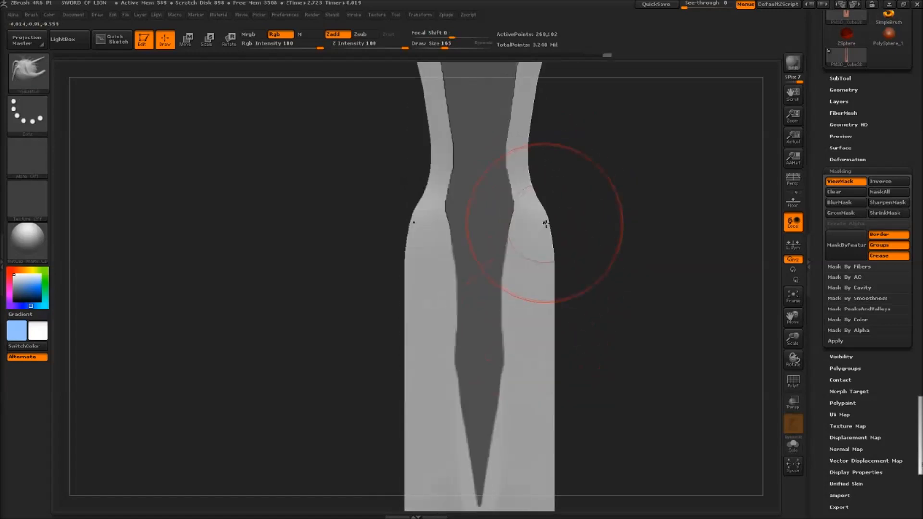
Narrow the outer edges along the lower part of the blade to follow the masked strip's contour
drag(546, 268, 537, 274)
alt+right_drag(543, 287, 547, 204)
ctrl+right_drag(558, 226, 540, 195)
drag(542, 204, 537, 207)
ctrl+right_drag(538, 206, 557, 264)
Taper the blade's lower end towards a point by pulling its sides and flared corners inward
mouse_move(560, 288)
mouse_down()
mouse_move(548, 293)
mouse_move(535, 366)
mouse_up()
mouse_move(535, 320)
alt+right_down()
mouse_move(540, 242)
mouse_move(554, 293)
alt+right_up()
mouse_move(557, 301)
mouse_down()
mouse_move(535, 321)
mouse_move(533, 381)
mouse_move(517, 379)
mouse_up()
mouse_move(521, 368)
right_down()
mouse_move(486, 365)
mouse_move(523, 368)
right_up()
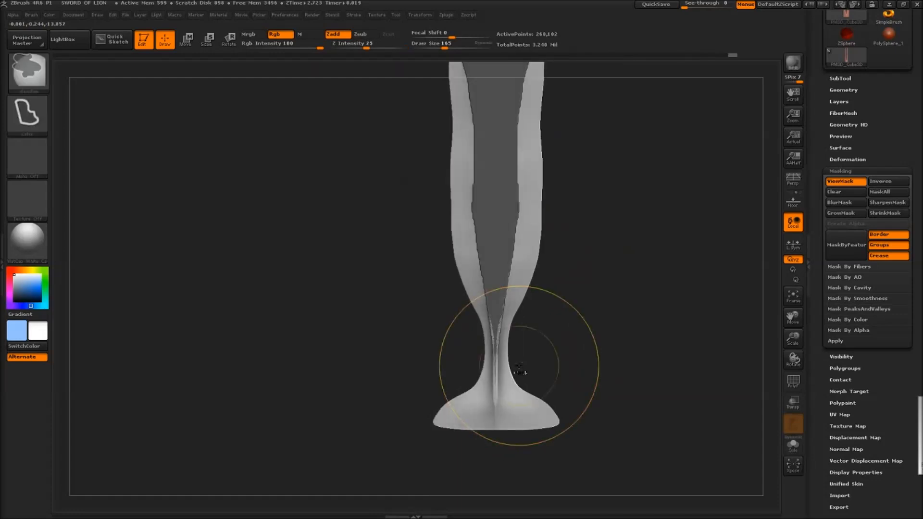
shift+drag(525, 372, 516, 368)
drag(559, 431, 521, 362)
right_drag(521, 362, 518, 205)
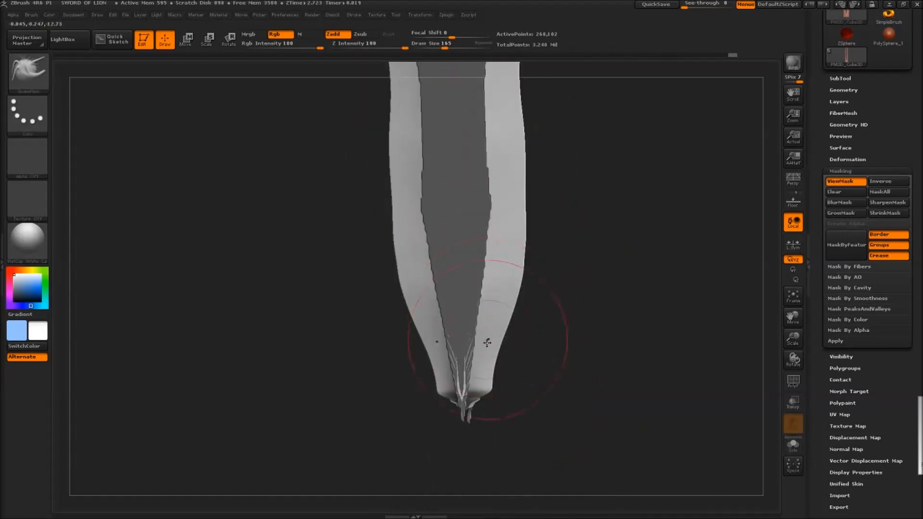
Pull the sides of the blade's tip further inward around the strip's point, undoing the unwanted smoothing stroke
right_click(490, 345)
click(488, 380)
mouse_move(490, 346)
alt+right_down()
mouse_move(513, 197)
mouse_move(515, 248)
alt+right_up()
click(405, 44)
mouse_move(517, 249)
mouse_down()
mouse_move(517, 276)
mouse_move(505, 284)
mouse_up()
mouse_move(483, 226)
shift+mouse_down()
mouse_move(470, 281)
mouse_move(499, 308)
mouse_move(486, 310)
shift+mouse_up()
key(ctrl+z)
Set the SnakeHook draw size to 140 and try narrowing the tip's blunt end, undoing the strokes
key(space)
right_drag(469, 264, 453, 333)
drag(454, 333, 463, 343)
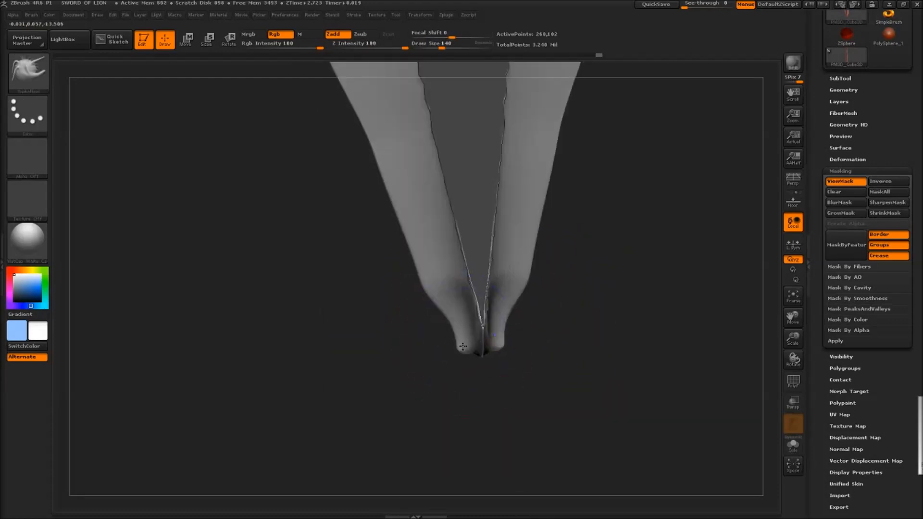
key(ctrl+z)
key(ctrl+z)
key(ctrl+z)
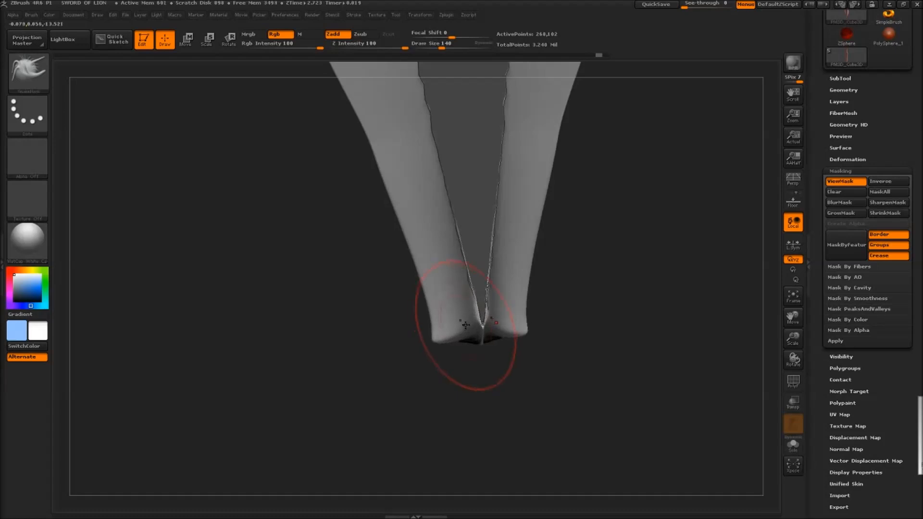
Pull the lower blade's outer edge slightly inward towards the strip, undoing the stroke on the blunt tip
drag(435, 340, 442, 329)
key(ctrl+z)
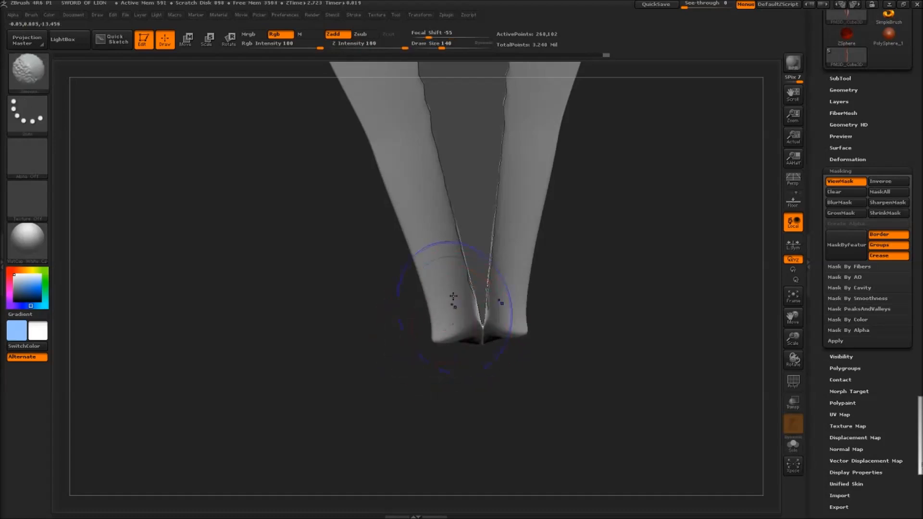
shift+right_drag(454, 303, 449, 260)
ctrl+right_drag(459, 311, 423, 229)
alt+right_drag(470, 207, 477, 301)
alt+right_drag(492, 106, 485, 212)
mouse_move(485, 249)
ctrl+right_down()
mouse_move(472, 215)
mouse_move(502, 290)
mouse_move(513, 348)
mouse_move(513, 340)
ctrl+right_up()
drag(512, 340, 506, 340)
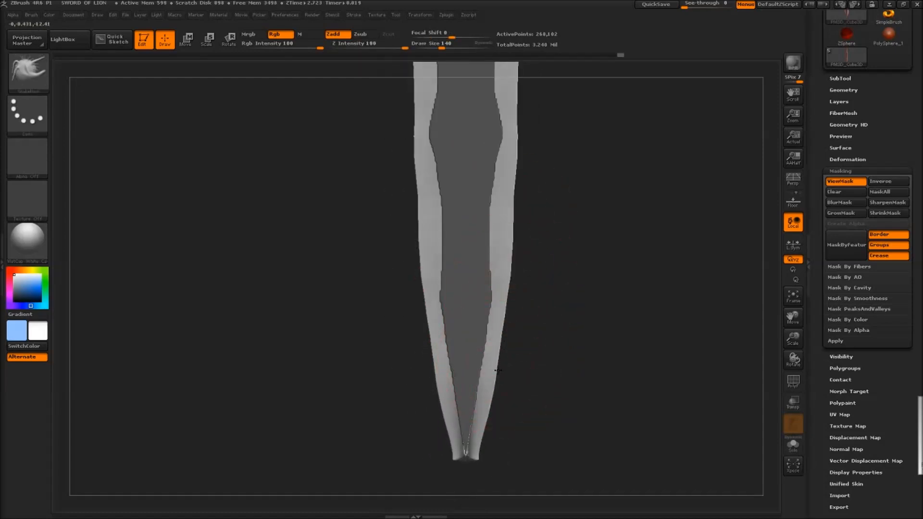
alt+right_drag(499, 269, 501, 337)
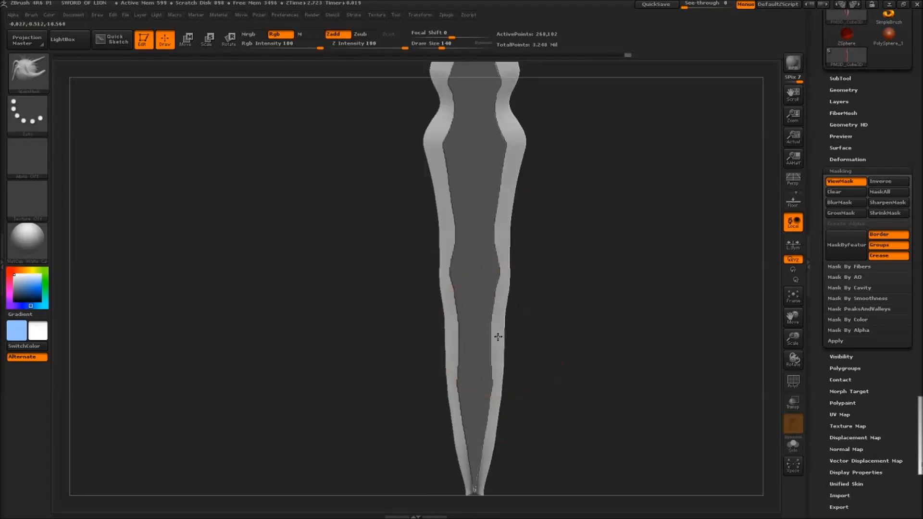
drag(513, 202, 506, 200)
Narrow the bulging outer edges along the middle and upper blade to follow the masked strip's contour
alt+right_drag(504, 165, 496, 270)
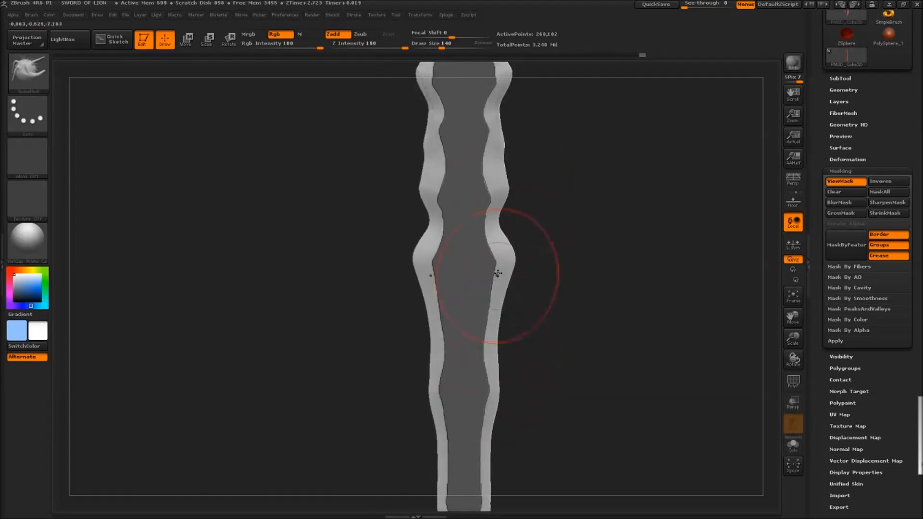
ctrl+right_drag(493, 191, 492, 233)
drag(373, 260, 380, 259)
alt+right_drag(385, 258, 391, 340)
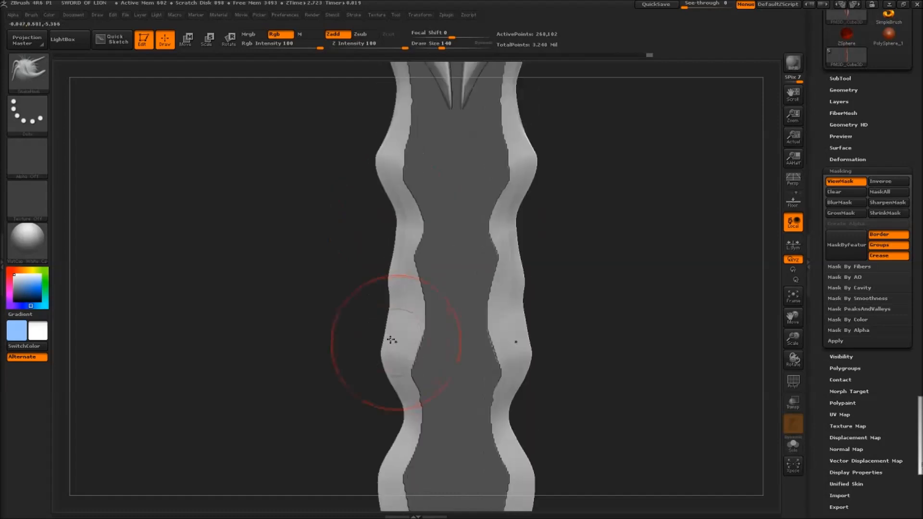
drag(392, 321, 404, 319)
drag(392, 227, 398, 226)
Clear the mask from the blade
alt+right_drag(421, 300, 348, 120)
mouse_move(370, 247)
right_down()
mouse_move(558, 235)
mouse_move(542, 359)
mouse_move(550, 352)
mouse_move(487, 175)
mouse_move(499, 372)
mouse_move(411, 331)
mouse_move(427, 252)
mouse_move(414, 167)
right_up()
alt+right_drag(499, 135, 496, 276)
mouse_move(458, 227)
alt+right_down()
mouse_move(456, 173)
mouse_move(451, 192)
mouse_move(570, 251)
alt+right_up()
ctrl+right_drag(511, 261, 473, 198)
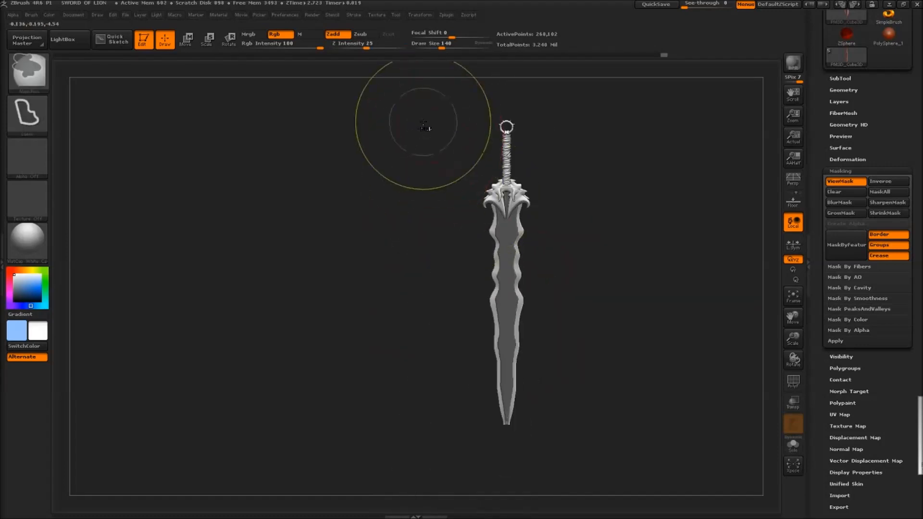
mouse_move(389, 253)
ctrl+mouse_down()
mouse_move(599, 494)
mouse_move(543, 89)
ctrl+mouse_up()
ctrl+right_drag(614, 217, 780, 234)
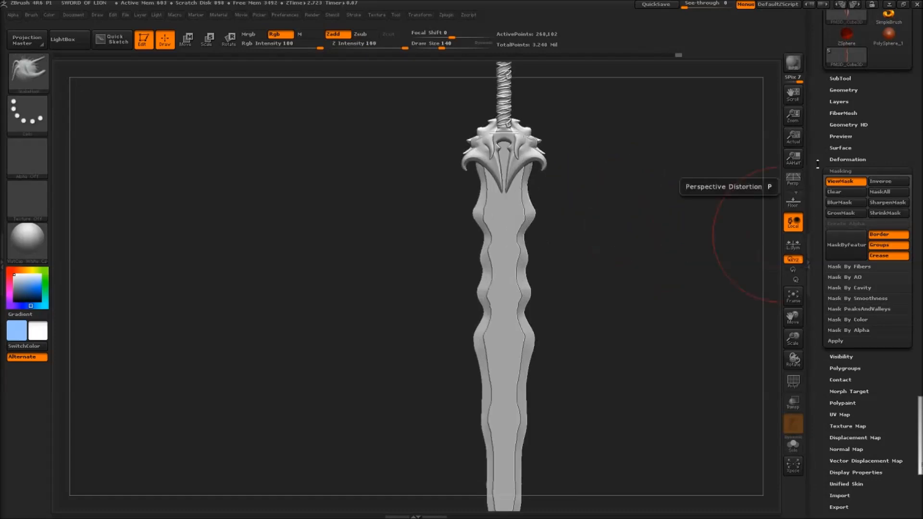
drag(888, 135, 867, 161)
click(849, 126)
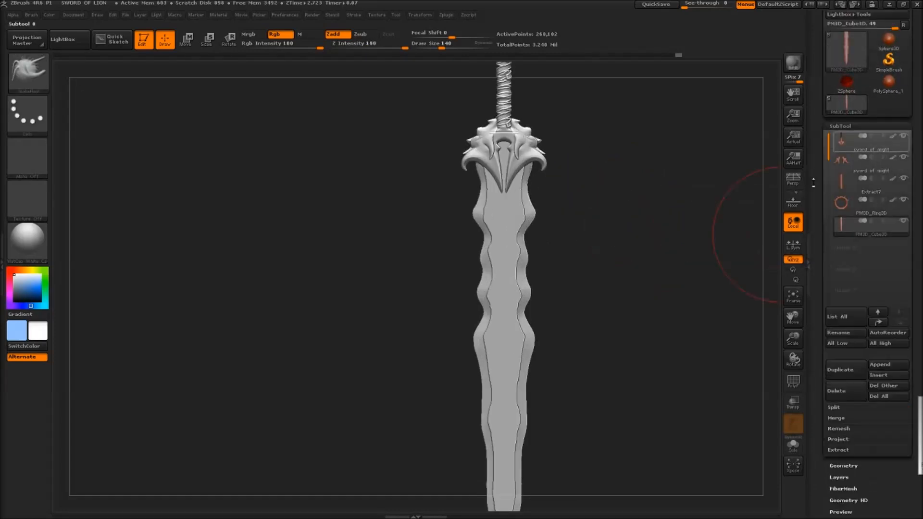
mouse_move(501, 203)
mouse_down()
mouse_move(435, 204)
mouse_move(486, 206)
mouse_move(451, 203)
mouse_move(565, 179)
mouse_up()
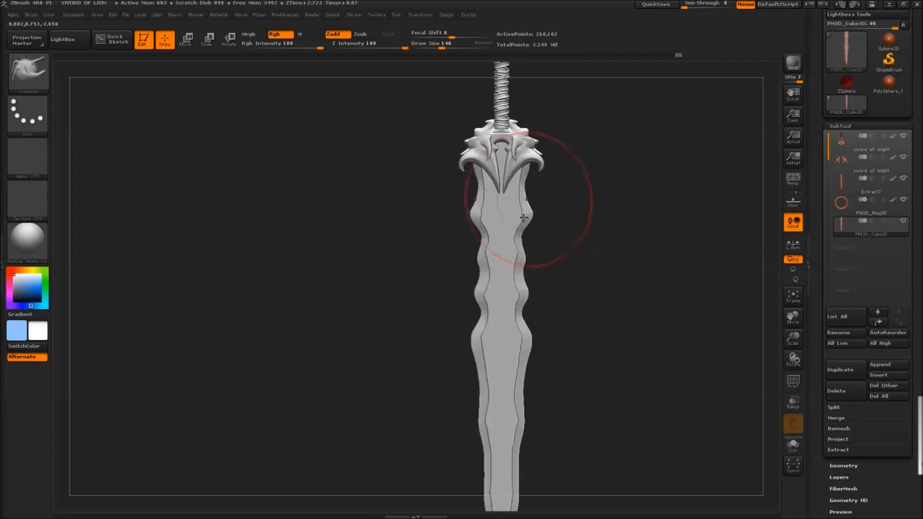
alt+drag(553, 216, 571, 152)
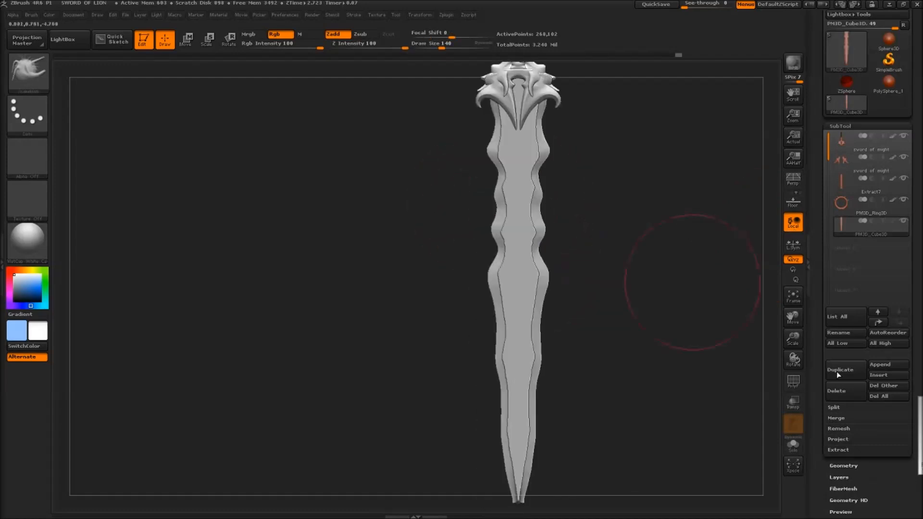
click(849, 465)
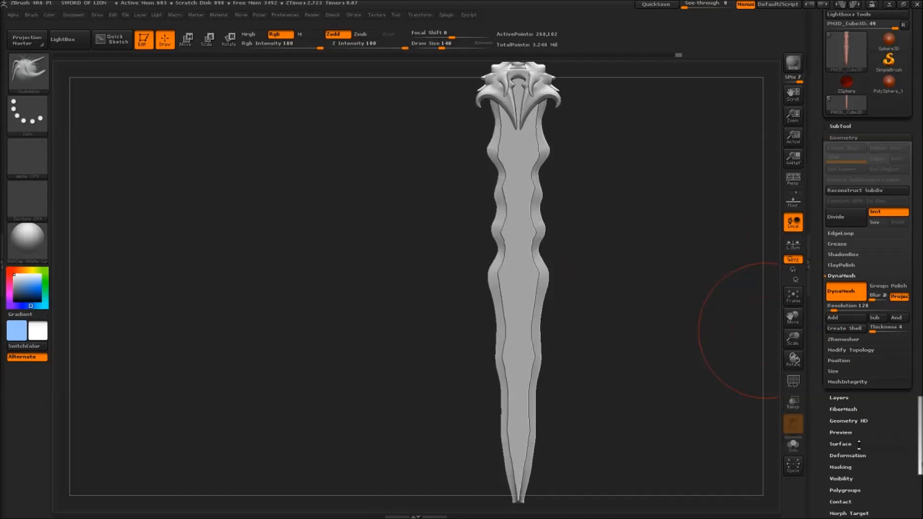
click(844, 275)
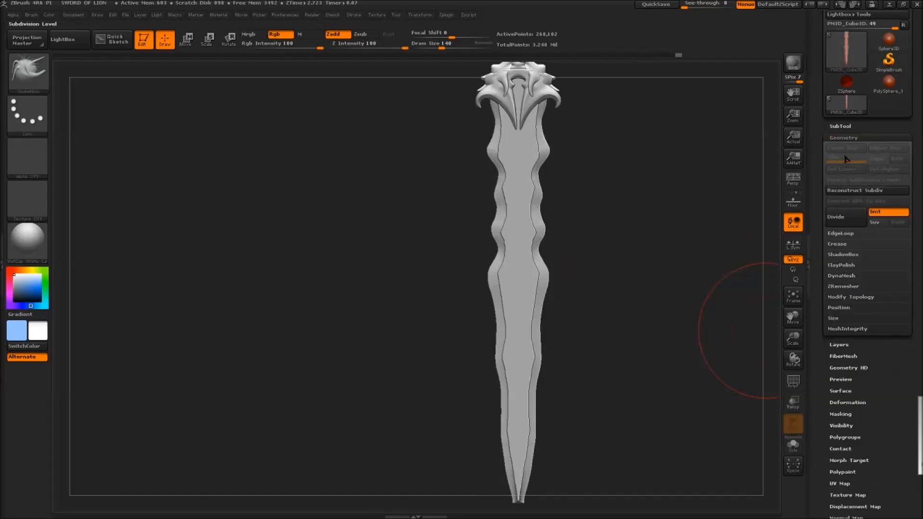
Append a ZSphere as a new subtool and select it
click(839, 126)
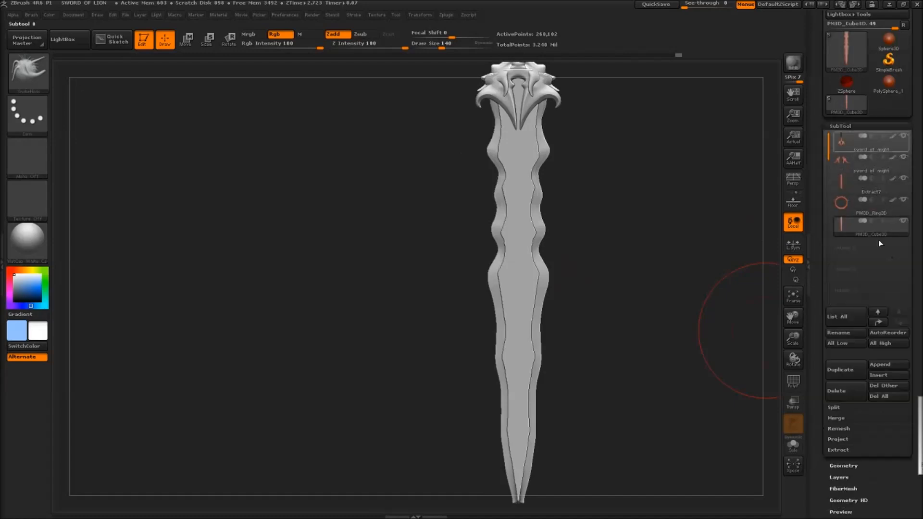
click(885, 365)
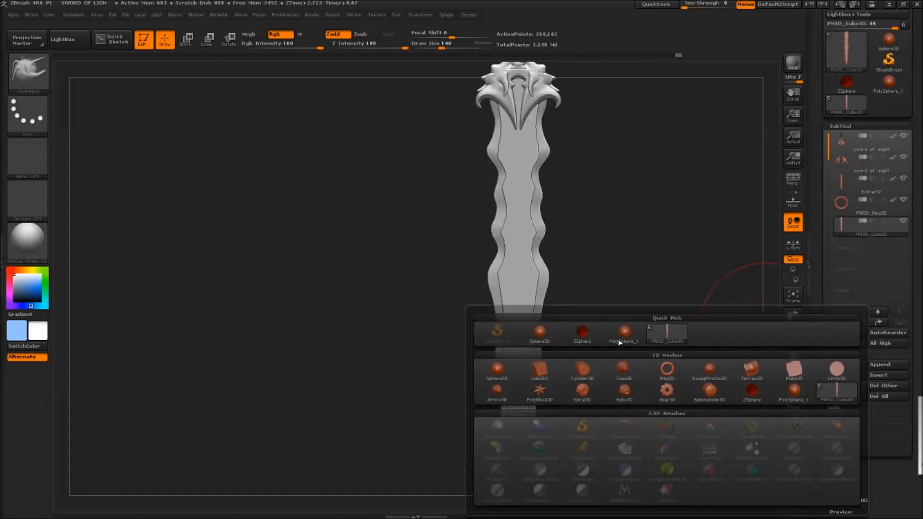
click(588, 338)
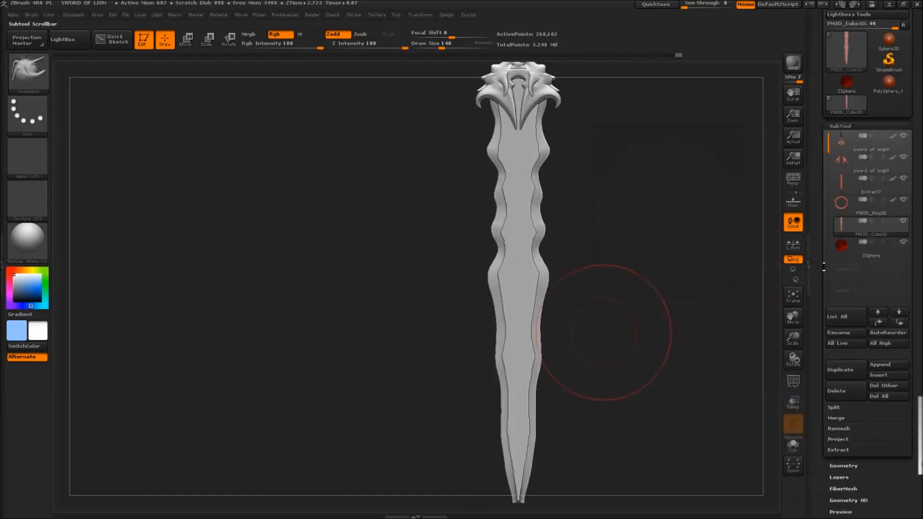
click(854, 248)
alt+drag(581, 135, 599, 210)
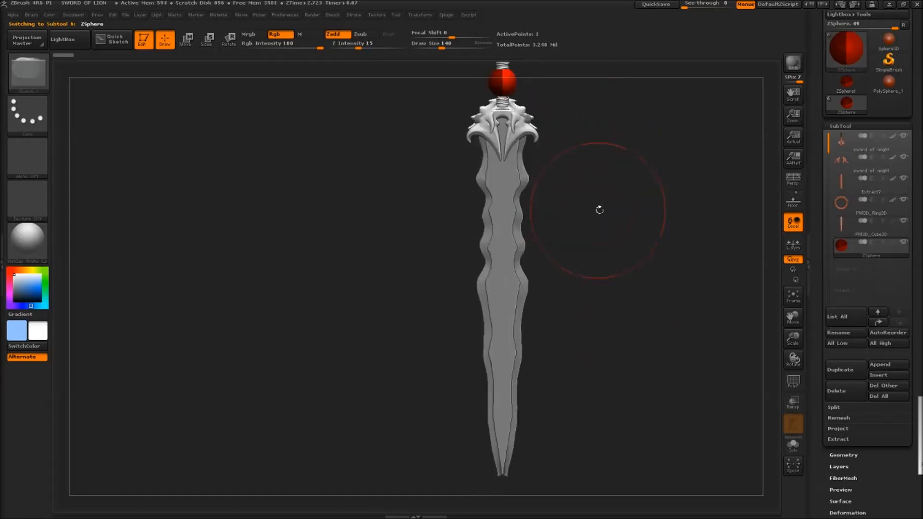
alt+drag(623, 263, 600, 243)
Enable Edit Topology for the ZSphere and activate X symmetry
drag(913, 395, 913, 255)
click(851, 272)
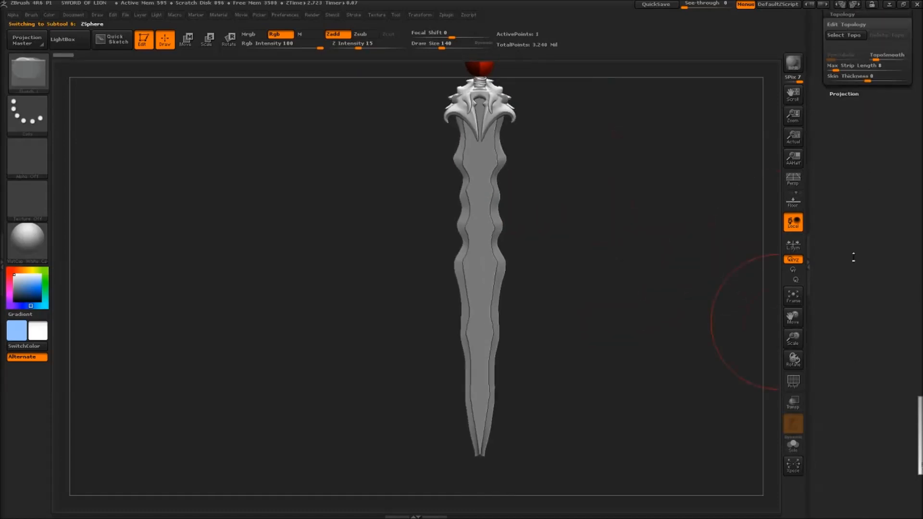
click(851, 25)
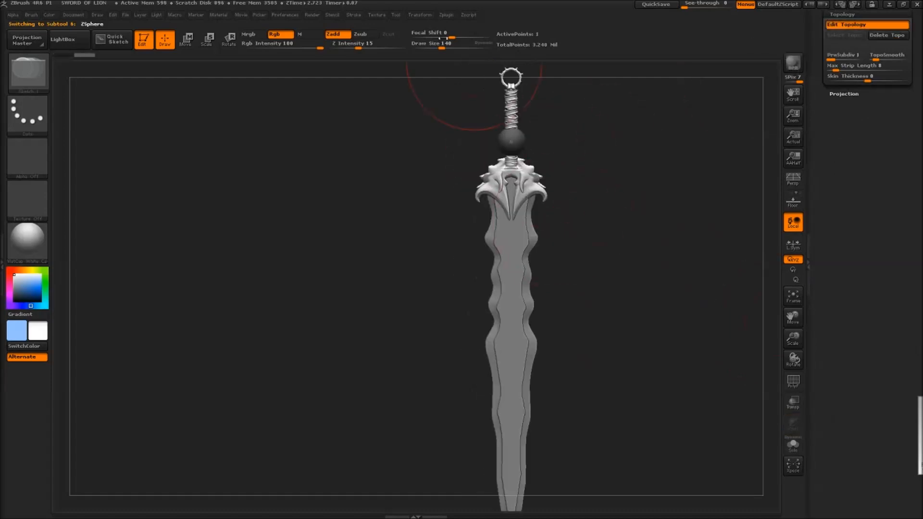
click(424, 17)
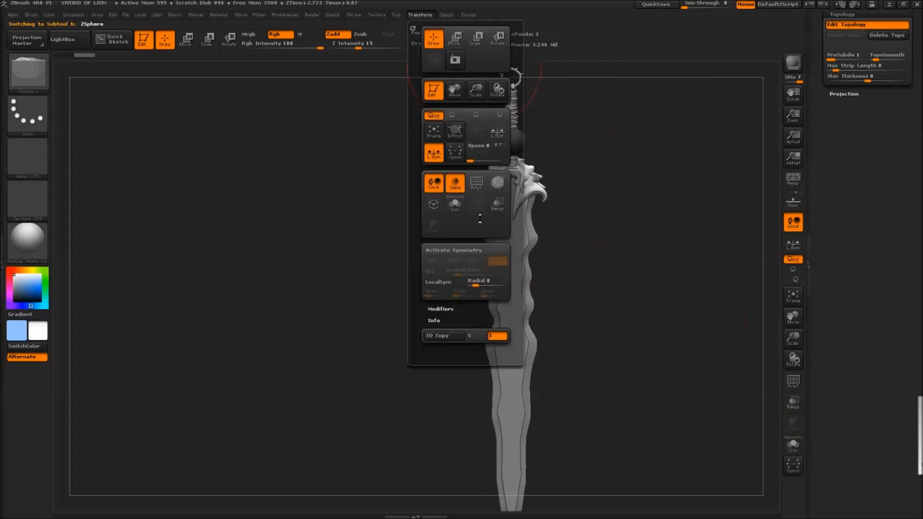
click(469, 251)
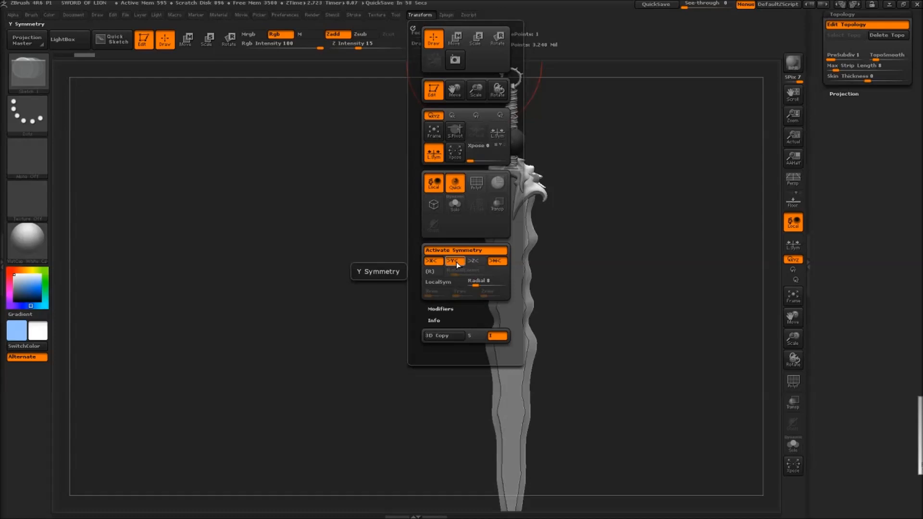
mouse_move(600, 260)
mouse_down()
mouse_move(523, 239)
mouse_move(601, 195)
mouse_move(553, 197)
mouse_up()
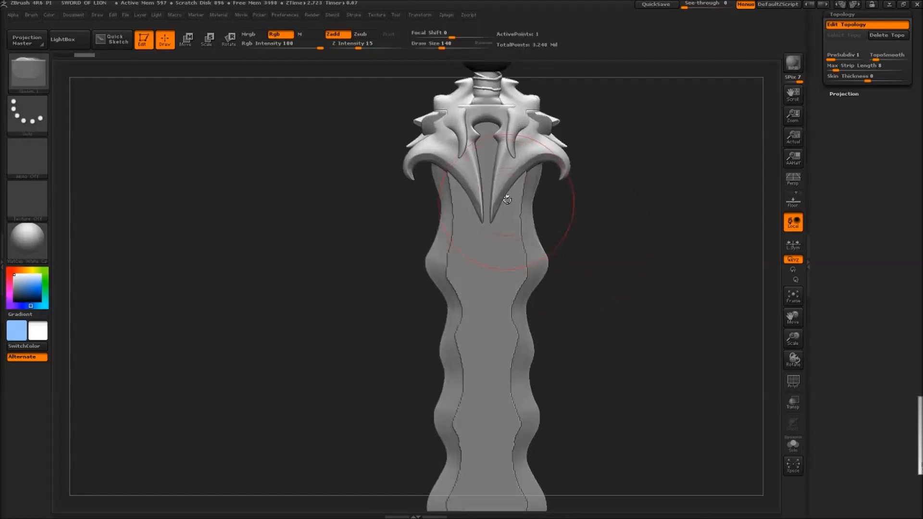
Hide every subtool except the PM3D_Cube3D blade and the ZSphere, keeping the ZSphere selected for topology editing
drag(889, 128, 861, 212)
click(840, 194)
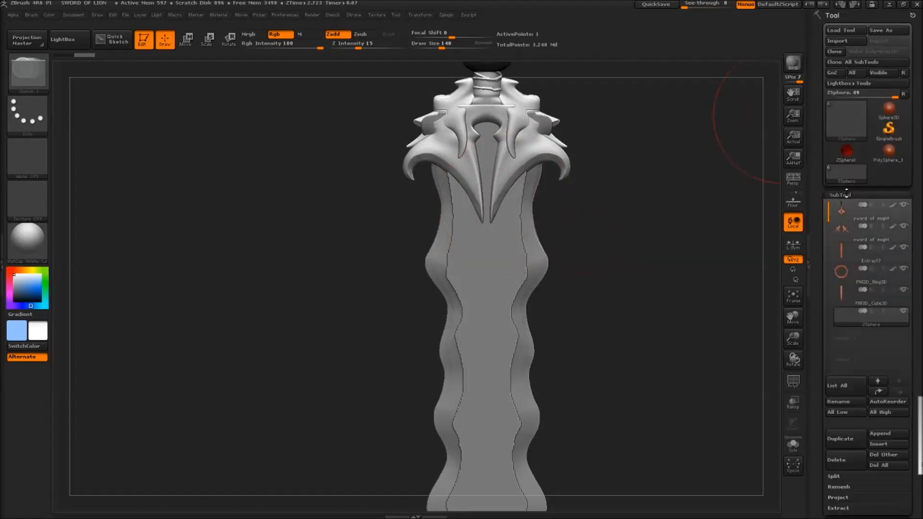
shift+click(903, 290)
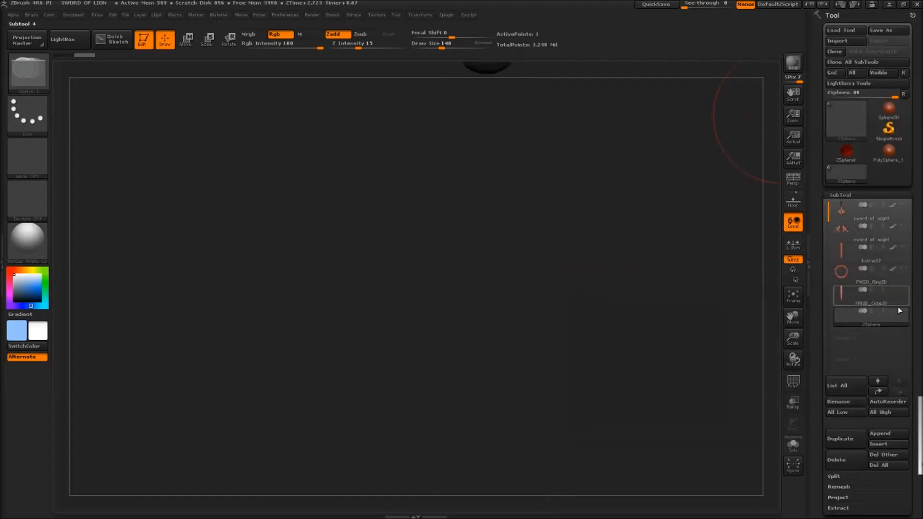
click(904, 310)
click(905, 289)
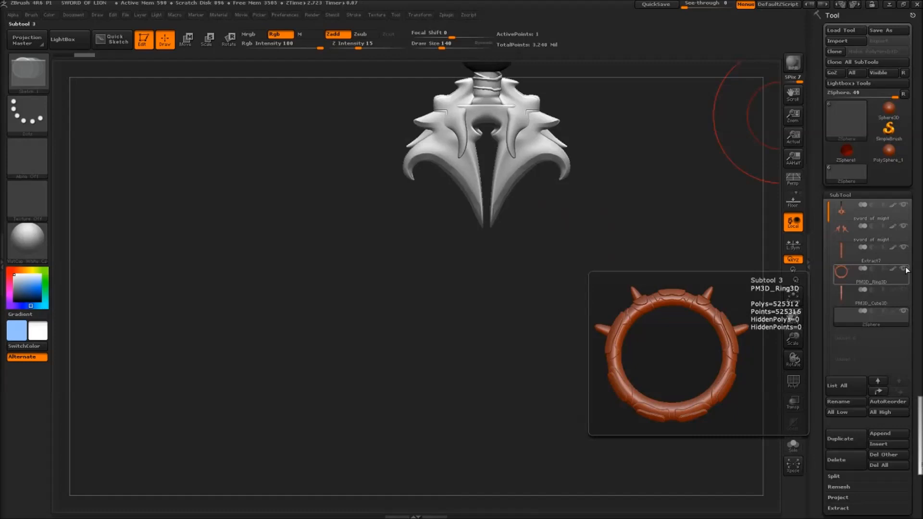
click(905, 270)
click(854, 290)
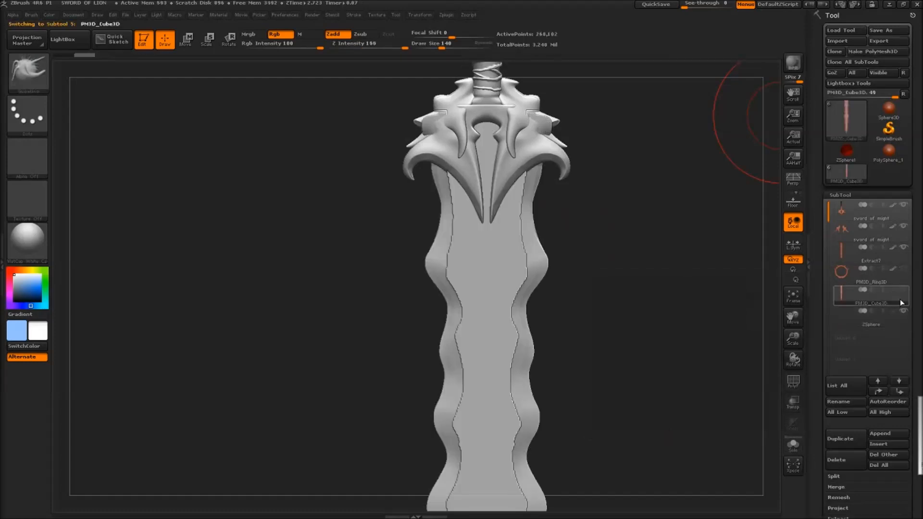
click(904, 248)
click(903, 226)
click(904, 205)
click(873, 314)
click(903, 290)
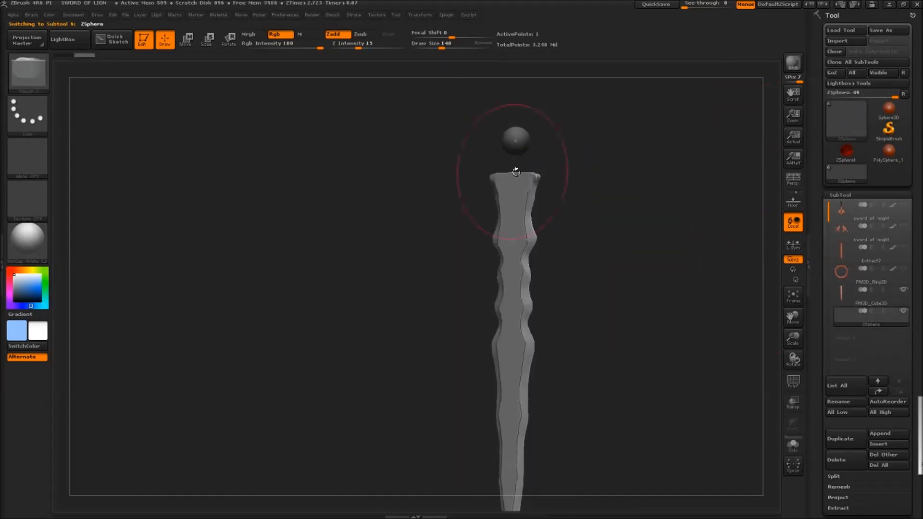
shift+drag(516, 172, 524, 217)
key(super)
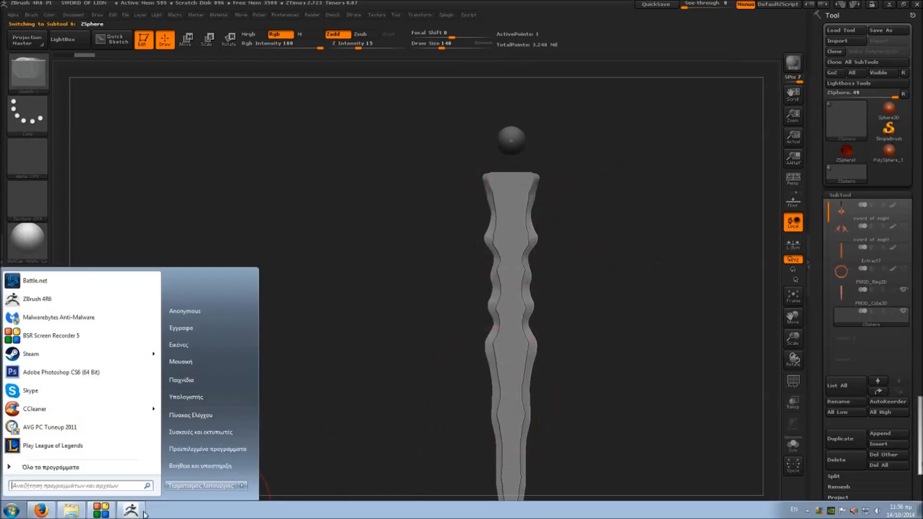
click(102, 509)
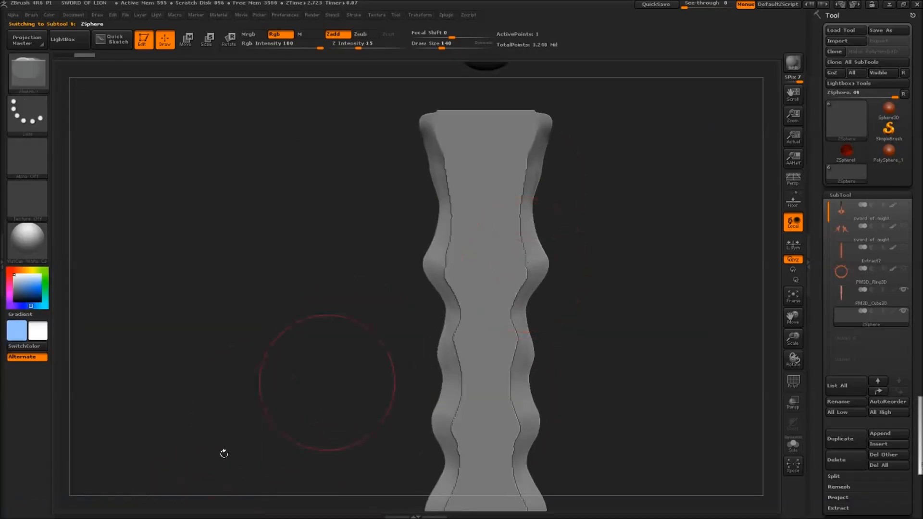
key(super)
click(102, 509)
click(558, 195)
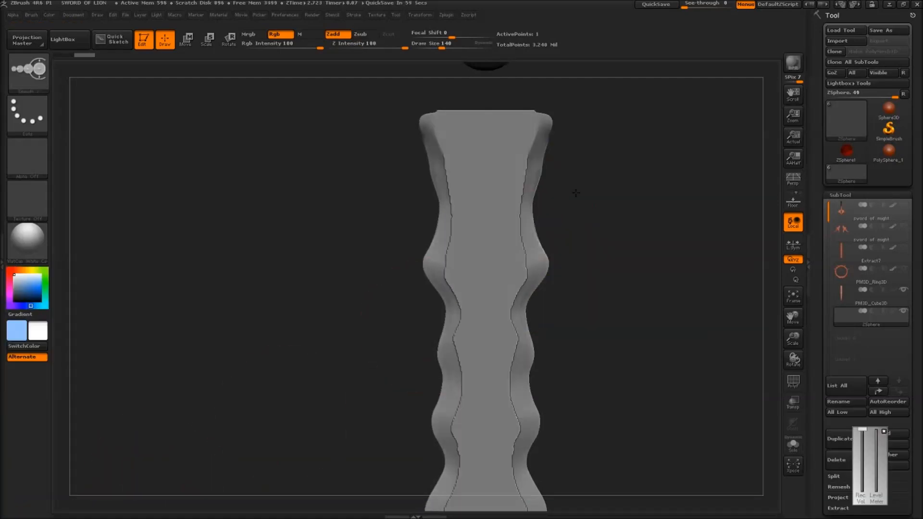
Set the draw size to 42 and place the first topology points along the upper end of the central strip's edge
drag(553, 167, 542, 228)
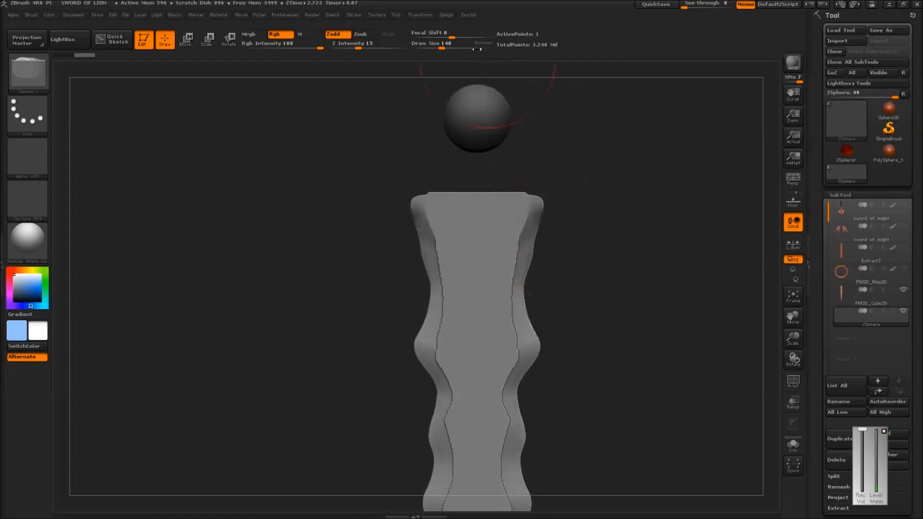
click(428, 19)
key(space)
drag(528, 201, 515, 201)
ctrl+right_drag(519, 201, 525, 239)
mouse_move(499, 137)
alt+right_down()
mouse_move(495, 222)
mouse_move(449, 221)
mouse_move(526, 212)
mouse_move(453, 215)
mouse_move(503, 223)
mouse_move(525, 210)
mouse_move(527, 189)
alt+right_up()
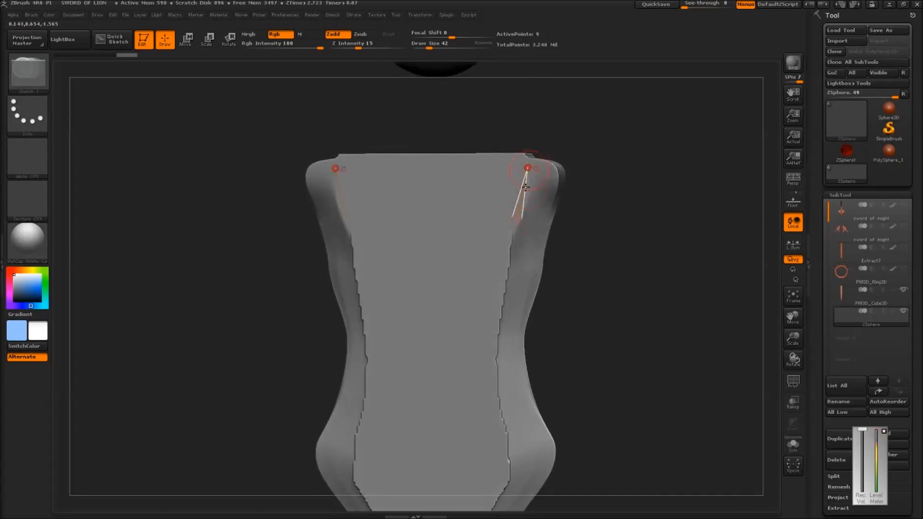
Trace the topology line down the central strip's edge from the blade's upper end past the first bulge
alt+right_drag(513, 258, 519, 189)
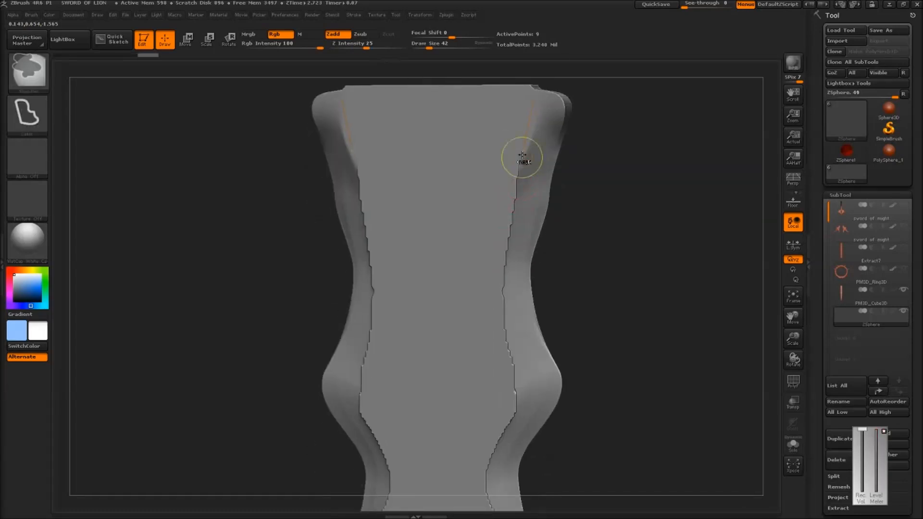
ctrl+click(524, 149)
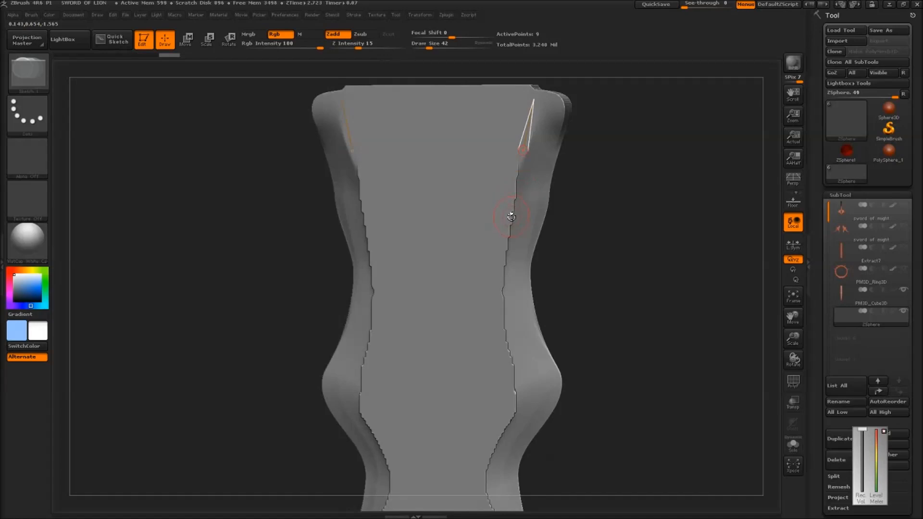
ctrl+click(508, 358)
alt+right_drag(508, 360, 523, 184)
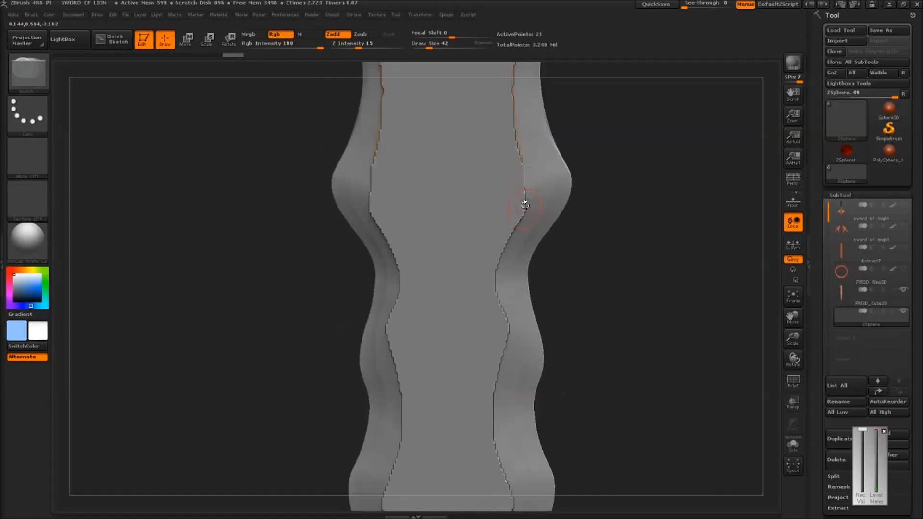
key(ctrl+z)
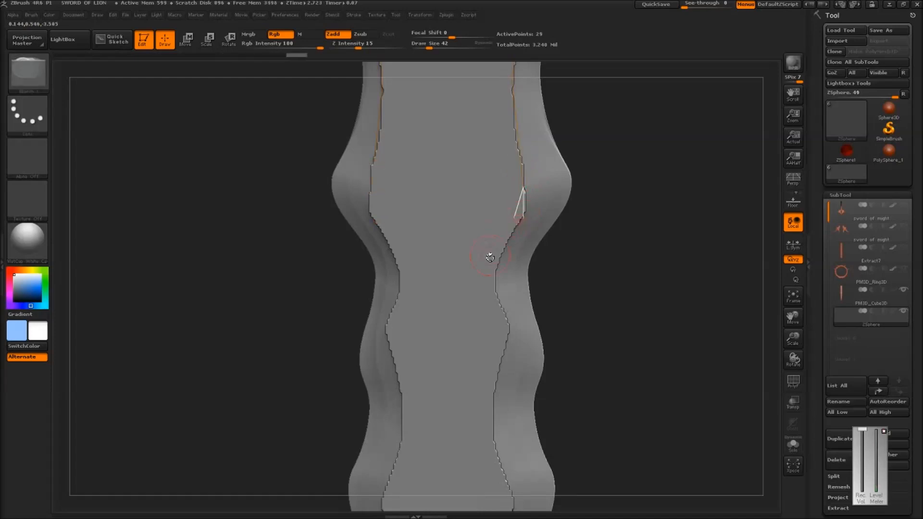
alt+right_drag(505, 283, 505, 192)
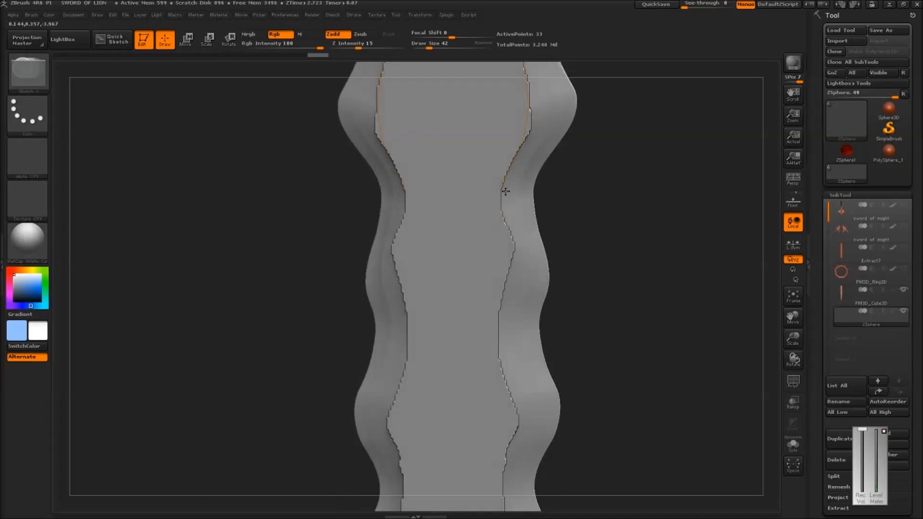
Continue the topology line along the strip's edge around the second and third bulges to the waist below them
right_drag(511, 252, 526, 177)
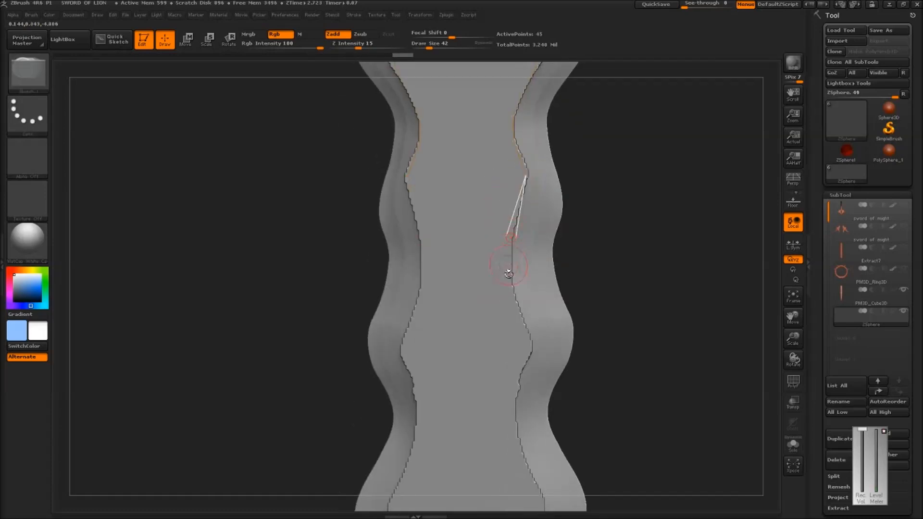
right_drag(510, 297, 500, 143)
key(shift)
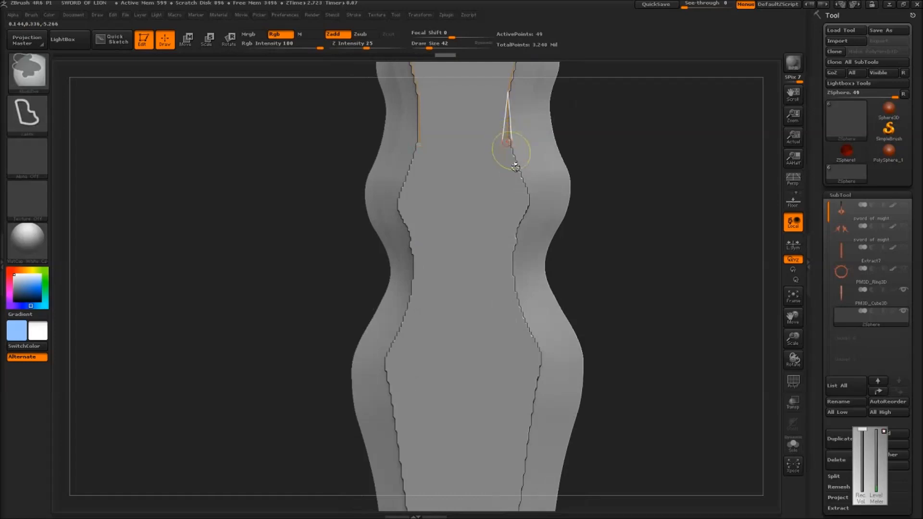
mouse_move(511, 215)
right_down()
mouse_move(486, 221)
mouse_move(504, 214)
right_up()
key(shift)
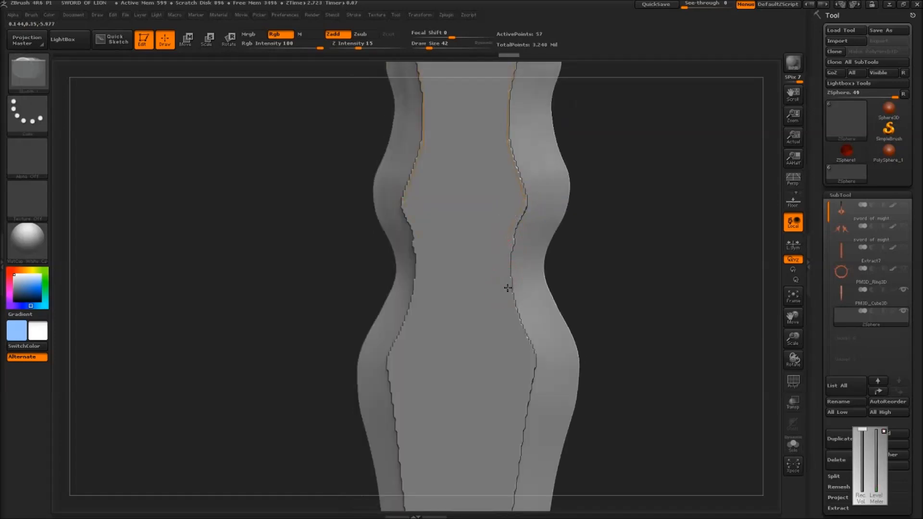
right_drag(508, 310, 479, 154)
key(shift)
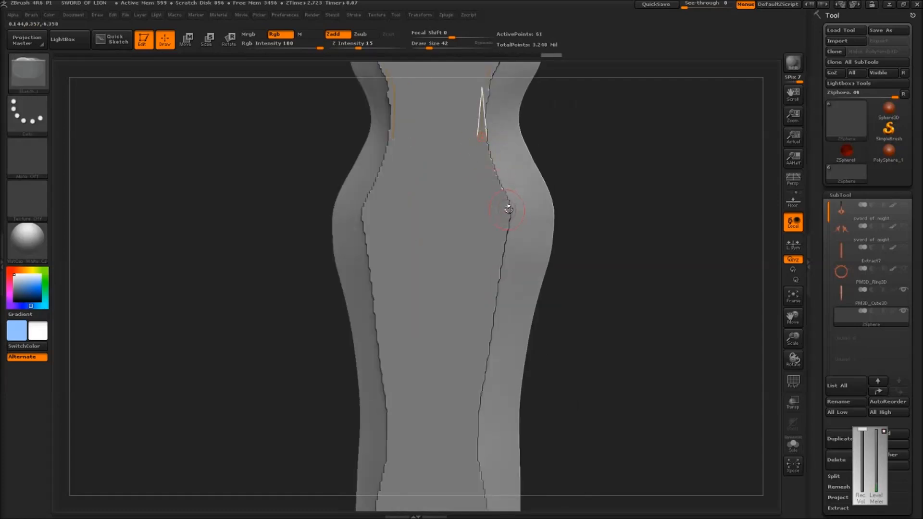
Extend the topology line along the strip's edge around the long fourth bulge and up to the fifth bulge
right_drag(481, 243, 515, 140)
shift+drag(495, 68, 505, 154)
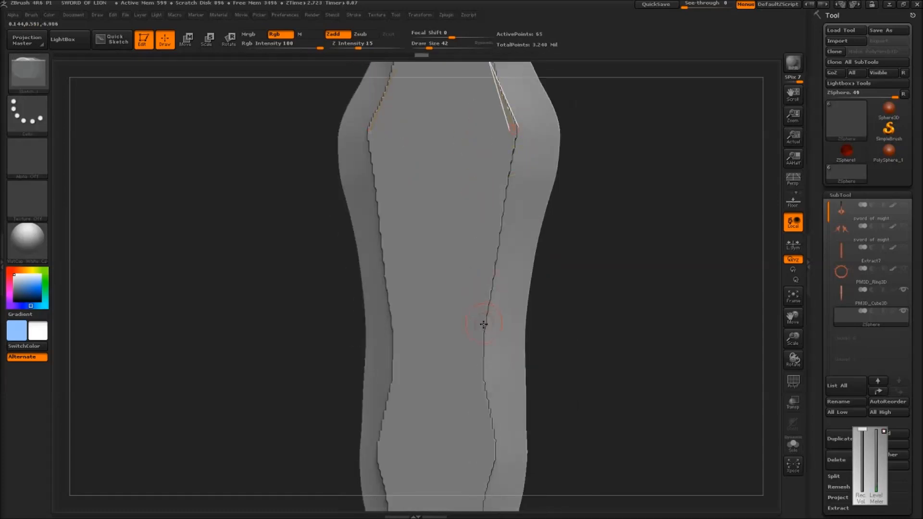
right_drag(480, 380, 471, 206)
key(shift)
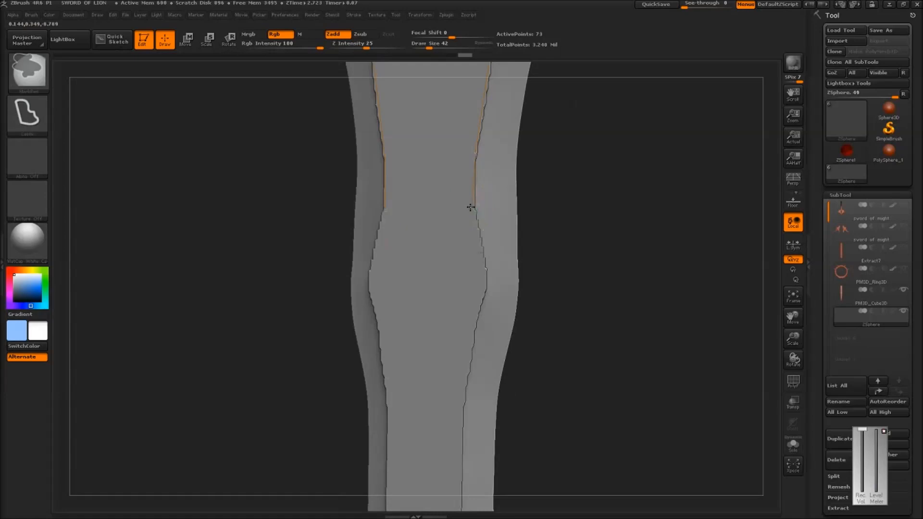
mouse_move(466, 306)
right_down()
mouse_move(490, 185)
mouse_move(474, 194)
mouse_move(476, 183)
mouse_move(498, 173)
right_up()
key(shift)
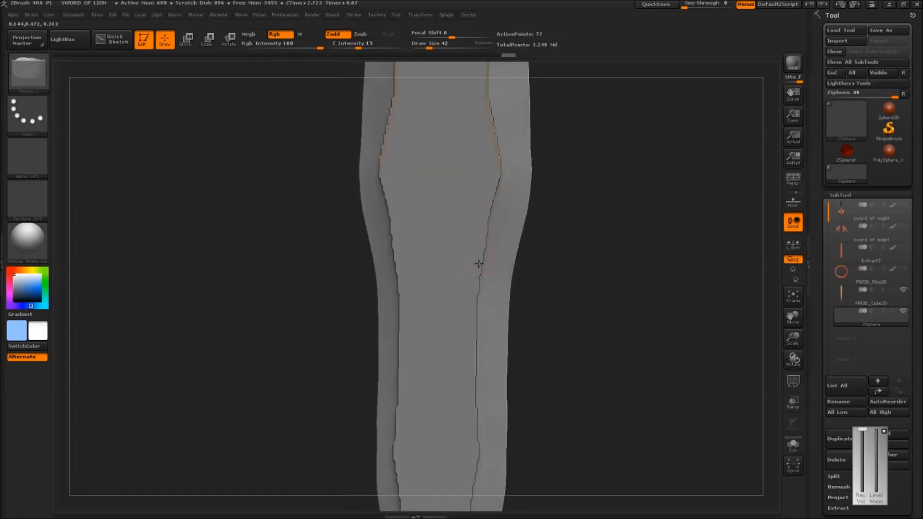
Complete the topology line along the strip's edge through the narrow lower section and the taper to the blade tip
right_drag(476, 249, 489, 189)
key(shift)
key(shift)
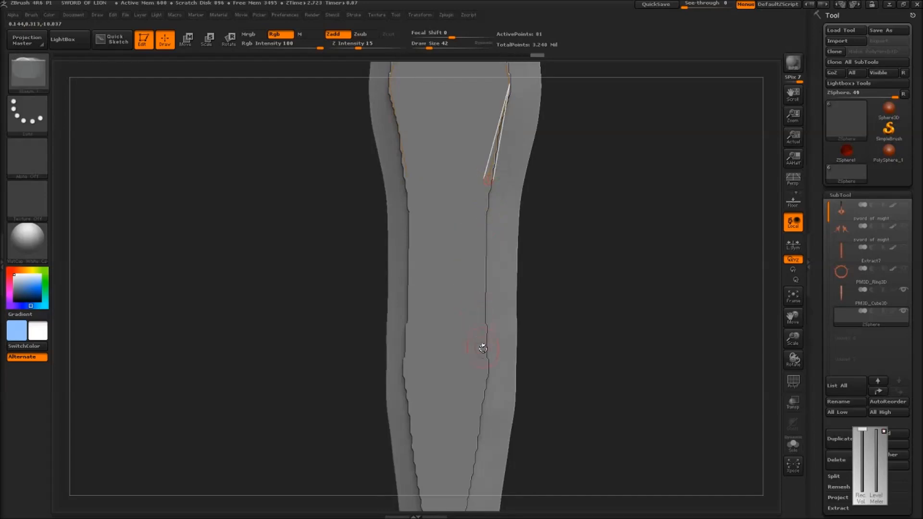
right_drag(482, 360, 495, 187)
key(shift)
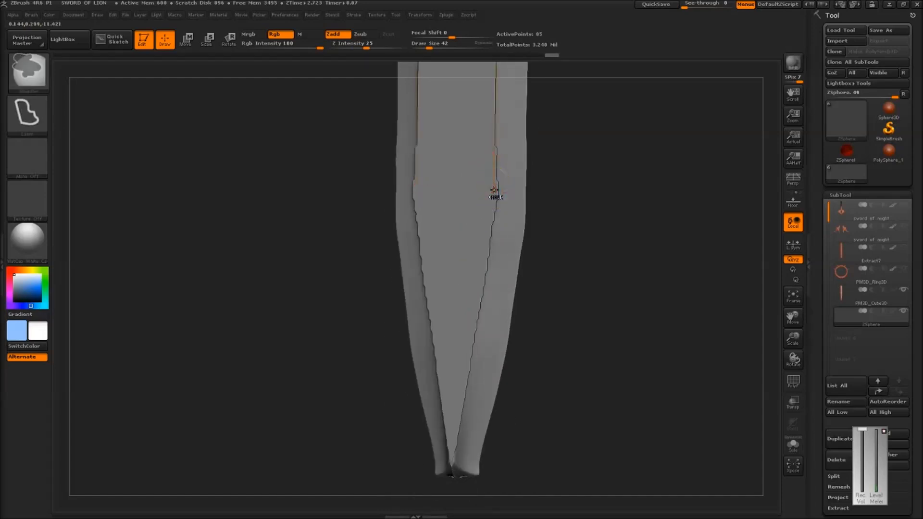
mouse_move(450, 463)
right_down()
mouse_move(445, 447)
mouse_move(482, 385)
mouse_move(458, 406)
mouse_move(448, 471)
mouse_move(535, 250)
mouse_move(505, 177)
mouse_move(612, 144)
mouse_move(596, 286)
mouse_move(601, 237)
mouse_move(653, 200)
mouse_move(552, 260)
mouse_move(589, 340)
mouse_move(556, 420)
mouse_move(580, 257)
mouse_move(541, 186)
mouse_move(550, 181)
mouse_move(525, 245)
right_up()
Link the strip's line to the blade's outer edge with cross edges at the upper corner and just below it
mouse_move(500, 229)
shift+mouse_down()
mouse_move(483, 270)
mouse_move(511, 218)
mouse_move(526, 220)
shift+mouse_up()
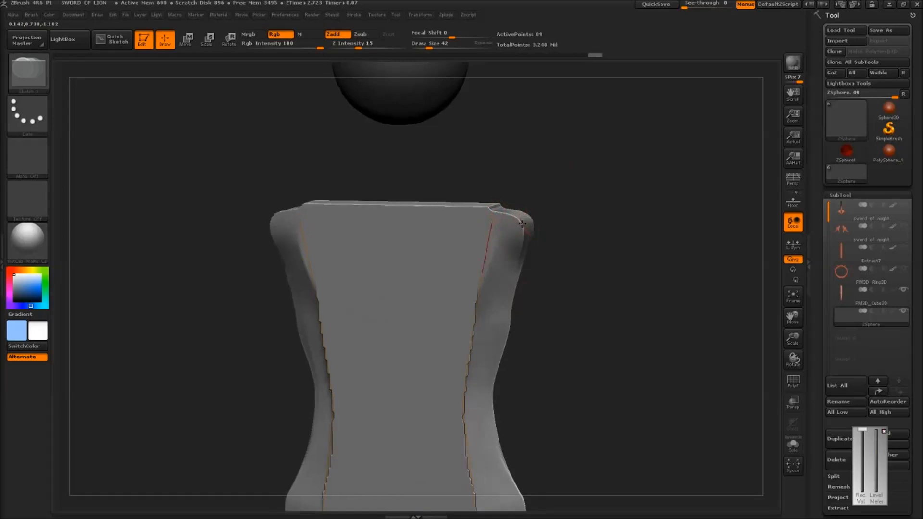
right_drag(526, 221, 500, 223)
mouse_move(493, 223)
shift+mouse_down()
mouse_move(485, 268)
mouse_move(532, 251)
shift+mouse_up()
mouse_move(531, 251)
right_down()
mouse_move(493, 248)
mouse_move(494, 265)
right_up()
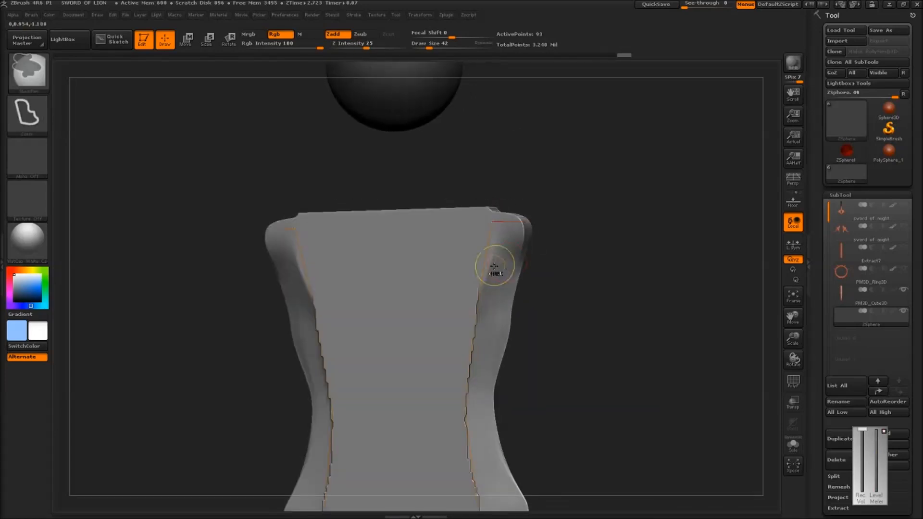
drag(491, 222, 514, 279)
right_drag(521, 304, 531, 225)
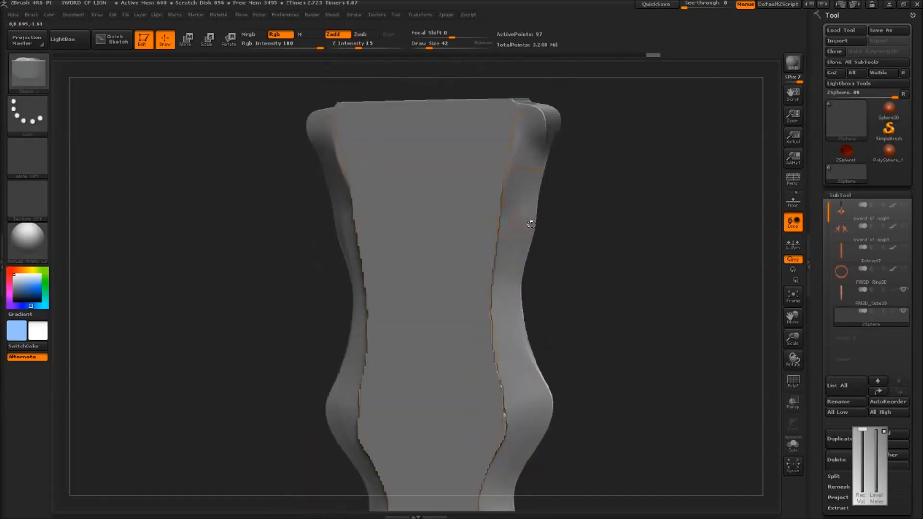
Add cross edges from the strip's line to the outer edge down to the first waist of the blade
mouse_move(500, 217)
mouse_down()
mouse_move(536, 226)
mouse_move(496, 235)
mouse_up()
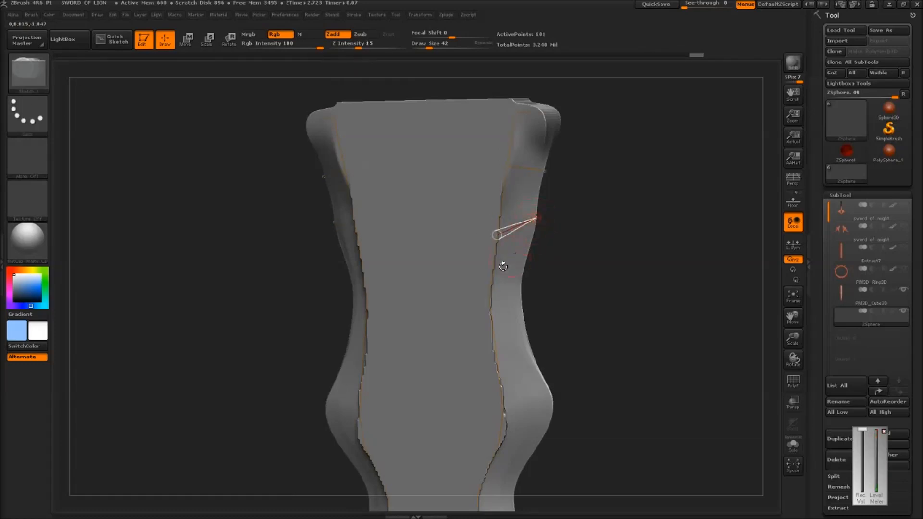
ctrl+click(490, 301)
click(520, 281)
mouse_move(536, 277)
mouse_down()
mouse_move(471, 274)
mouse_move(533, 272)
mouse_move(589, 255)
mouse_move(572, 202)
mouse_move(544, 222)
mouse_up()
key(ctrl)
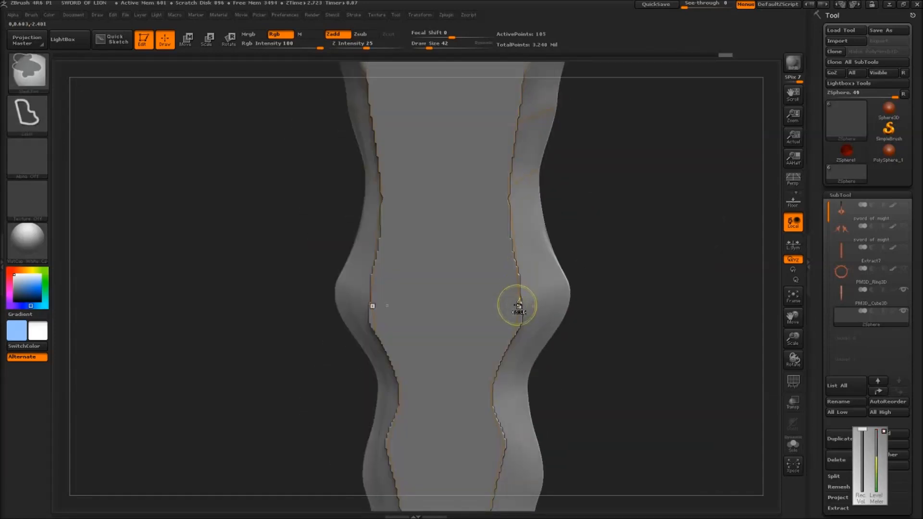
Add cross edges from the strip's line to the outer edge around the first bulge
ctrl+click(518, 275)
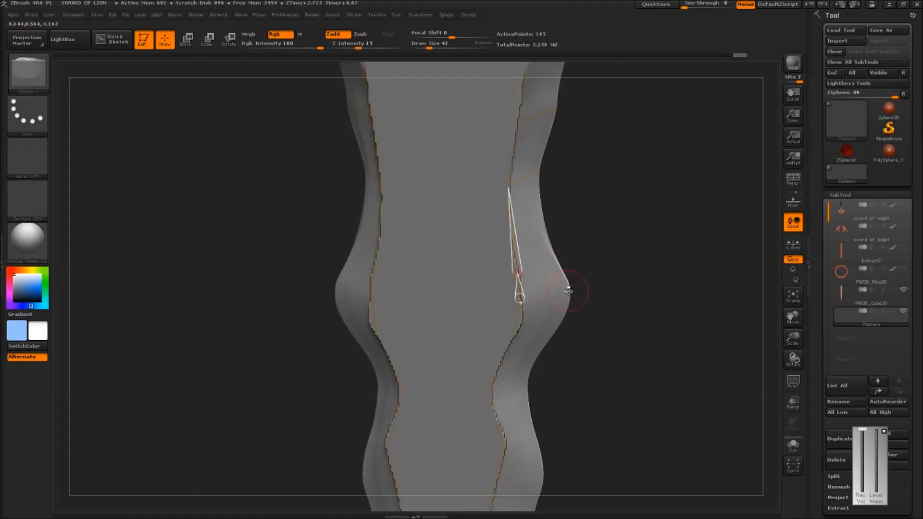
ctrl+click(521, 302)
mouse_move(582, 314)
mouse_down()
mouse_move(644, 316)
mouse_move(553, 312)
mouse_up()
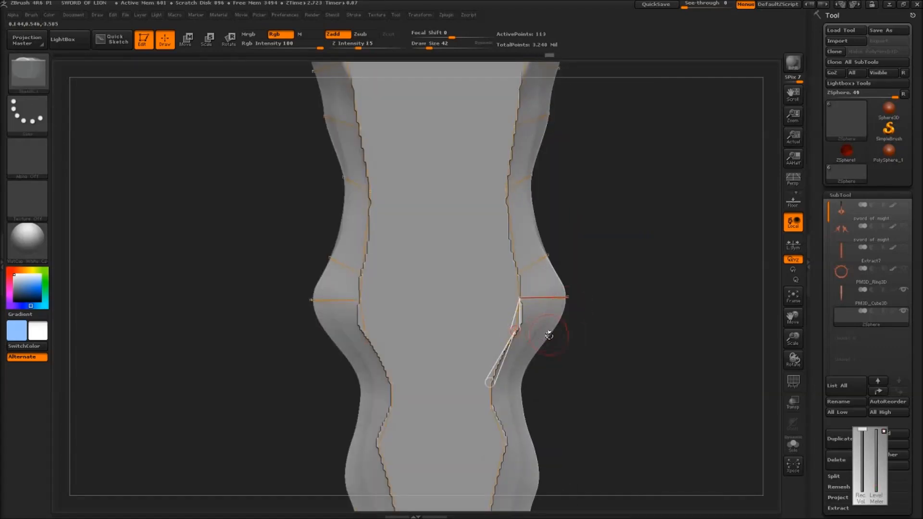
alt+drag(531, 369, 558, 284)
drag(558, 284, 528, 288)
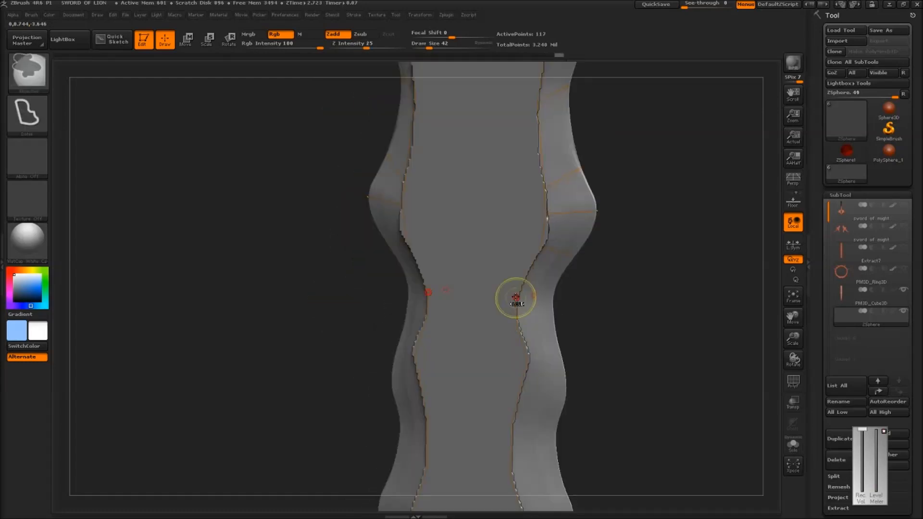
Add cross edges from the strip's line to the outer edge from the second waist through the third bulge
mouse_move(552, 320)
alt+right_down()
mouse_move(562, 282)
mouse_move(546, 268)
alt+right_up()
click(573, 275)
mouse_move(580, 313)
right_down()
mouse_move(544, 318)
mouse_move(581, 315)
mouse_move(568, 243)
mouse_move(551, 257)
right_up()
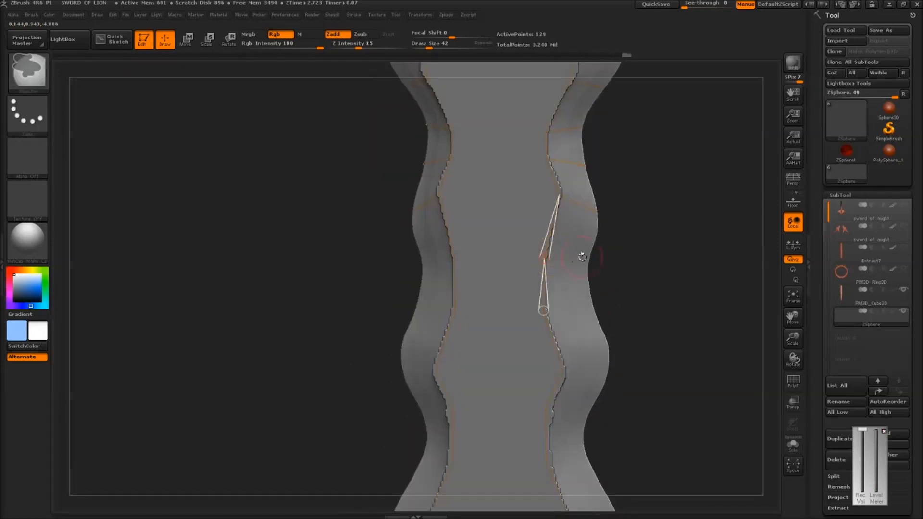
mouse_move(576, 299)
right_down()
mouse_move(538, 307)
mouse_move(553, 313)
mouse_move(563, 276)
mouse_move(546, 288)
right_up()
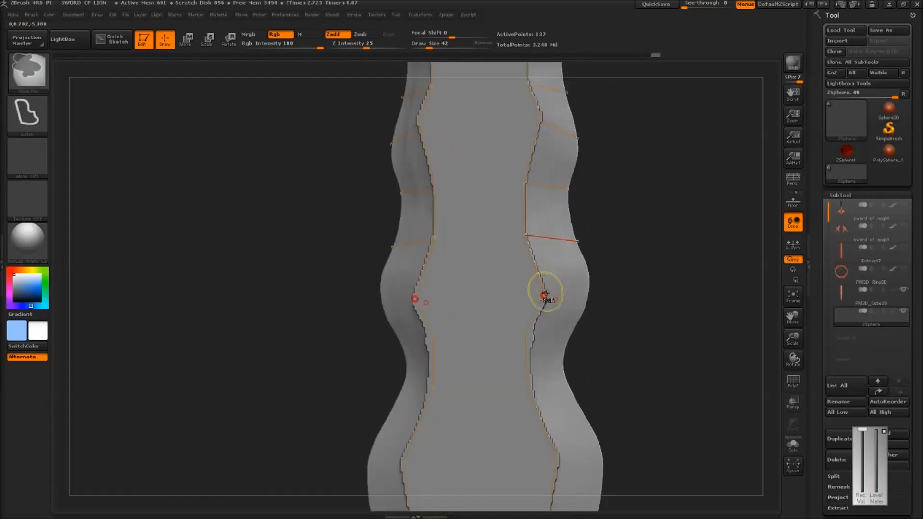
right_drag(590, 311, 538, 261)
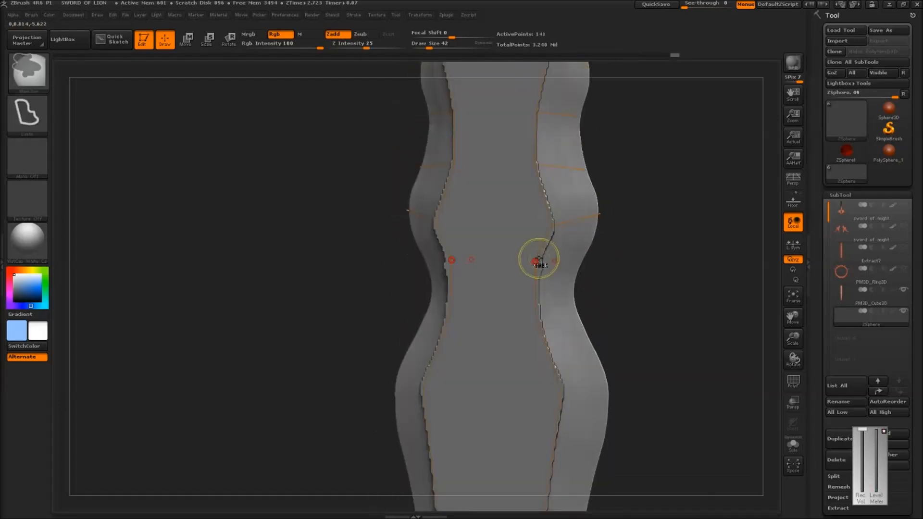
Add cross edges from the strip's line to the outer edge from the fourth bulge down to the fifth
mouse_move(581, 311)
shift+right_down()
mouse_move(543, 306)
mouse_move(583, 318)
mouse_move(592, 329)
mouse_move(619, 198)
shift+right_up()
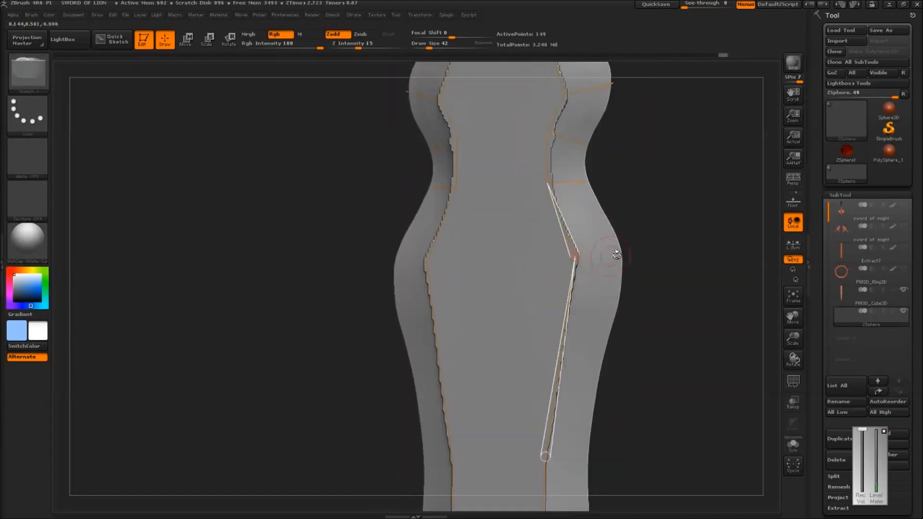
right_drag(614, 285, 598, 167)
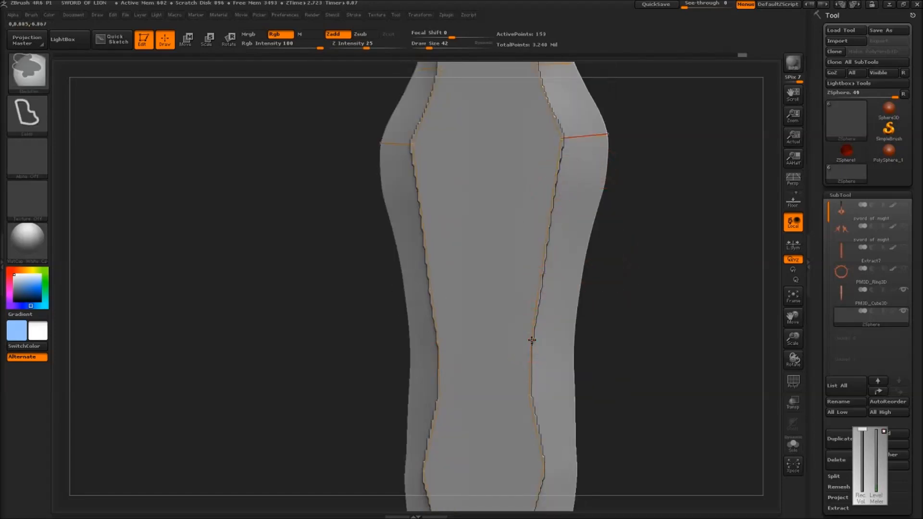
right_drag(563, 303, 580, 267)
ctrl+click(558, 247)
click(590, 259)
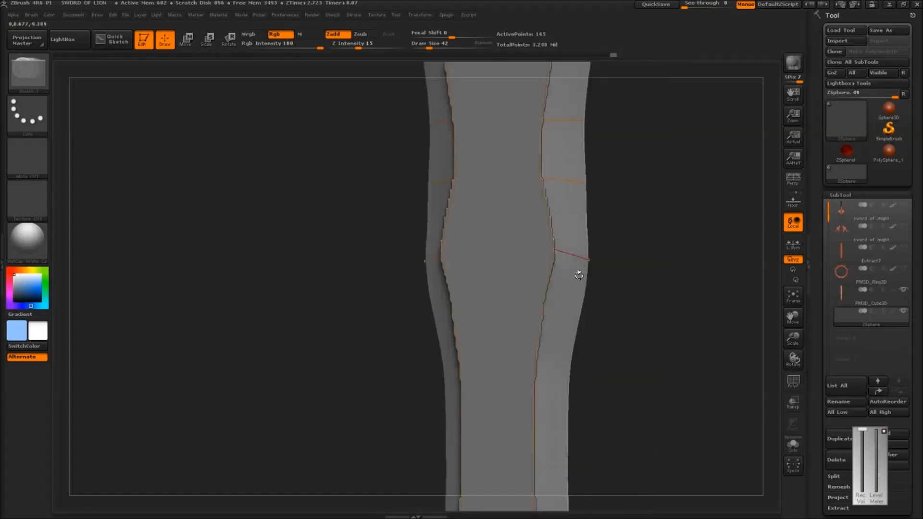
Add cross edges from the strip's line to the outer edge along the narrow lower section, ending where the taper starts
shift+right_drag(570, 301, 576, 296)
alt+right_drag(561, 330, 562, 202)
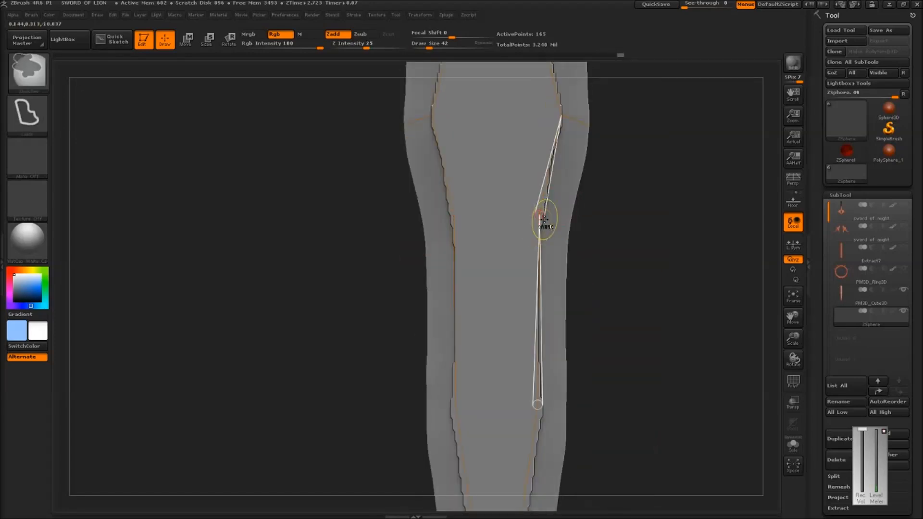
click(576, 223)
right_drag(552, 232, 561, 231)
drag(536, 403, 570, 399)
mouse_move(570, 399)
right_down()
mouse_move(517, 400)
mouse_move(585, 396)
right_up()
alt+right_drag(594, 459, 592, 195)
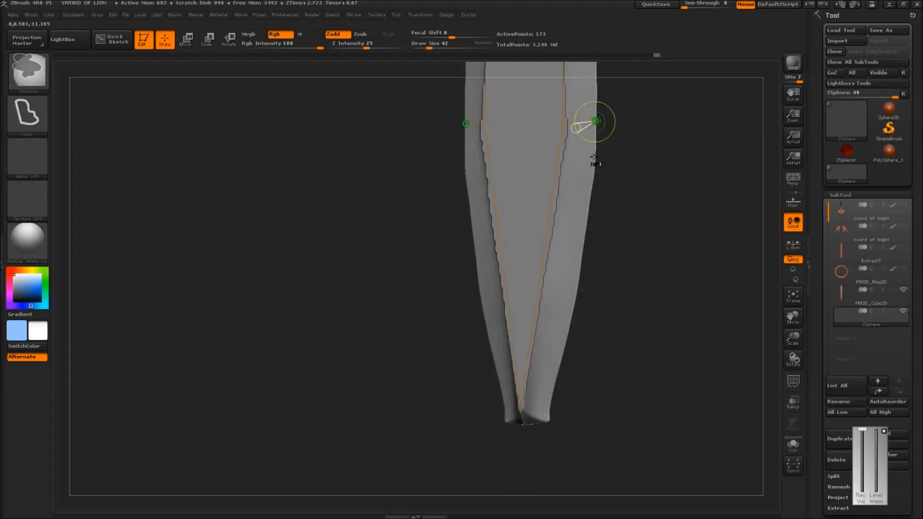
Try to connect the outer edge directly to the strip's end point at the blade tip
mouse_move(521, 409)
right_down()
mouse_move(536, 373)
mouse_move(577, 366)
mouse_move(520, 409)
right_up()
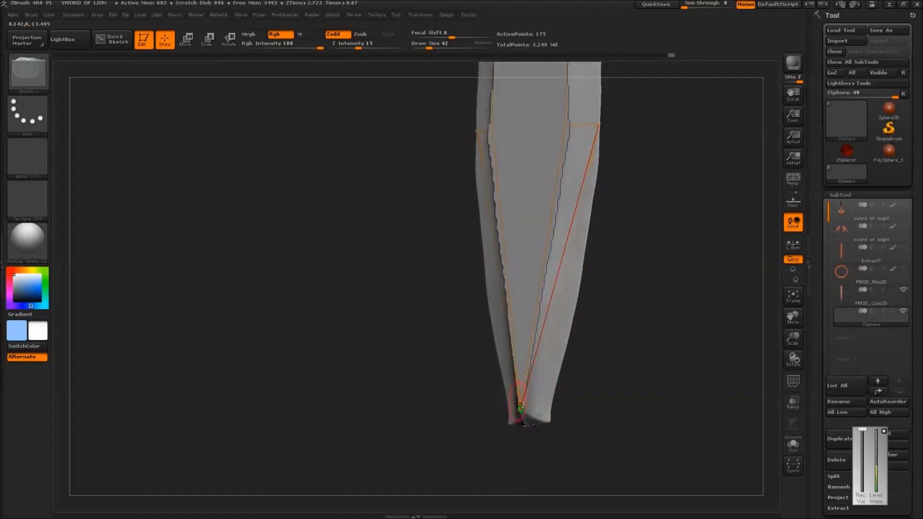
right_drag(578, 284, 566, 284)
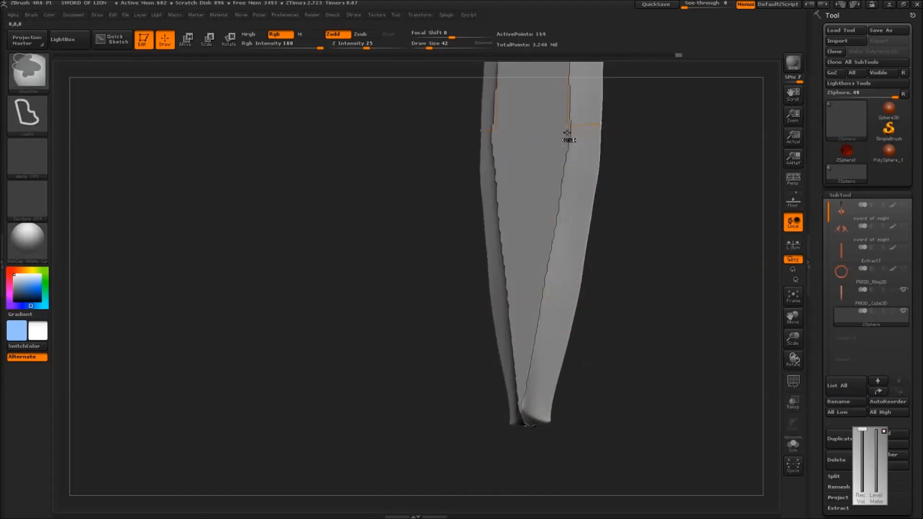
right_drag(560, 215, 564, 173)
Redraw the strip's line down to the blade tip and join the outer-edge point to the tip's end
ctrl+click(566, 126)
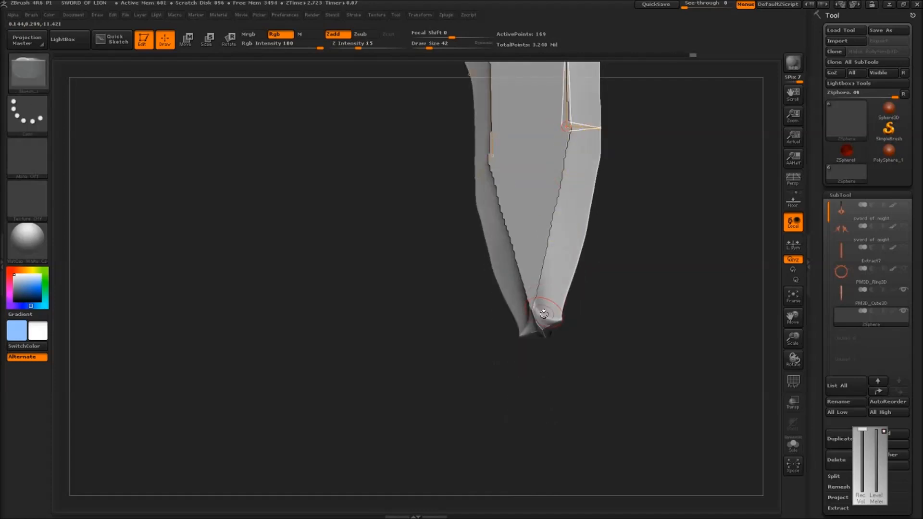
click(538, 326)
right_drag(560, 317, 596, 128)
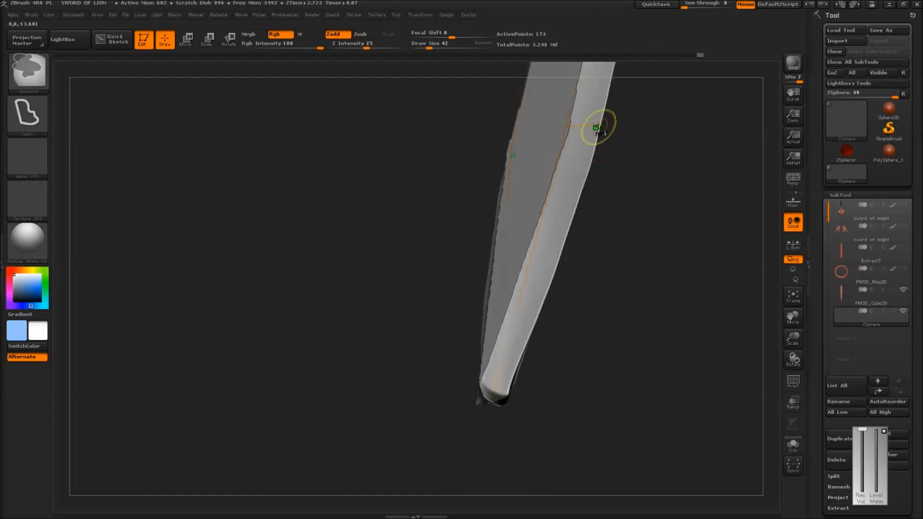
ctrl+click(566, 126)
click(495, 404)
right_drag(504, 402, 538, 371)
right_drag(491, 403, 500, 506)
right_drag(514, 136, 495, 393)
mouse_move(485, 193)
ctrl+right_down()
mouse_move(486, 214)
mouse_move(501, 216)
mouse_move(425, 212)
mouse_move(433, 186)
mouse_move(476, 173)
ctrl+right_up()
mouse_move(496, 128)
alt+right_down()
mouse_move(493, 233)
mouse_move(509, 144)
mouse_move(497, 260)
alt+right_up()
ctrl+right_drag(493, 227, 505, 168)
alt+right_drag(504, 79, 498, 412)
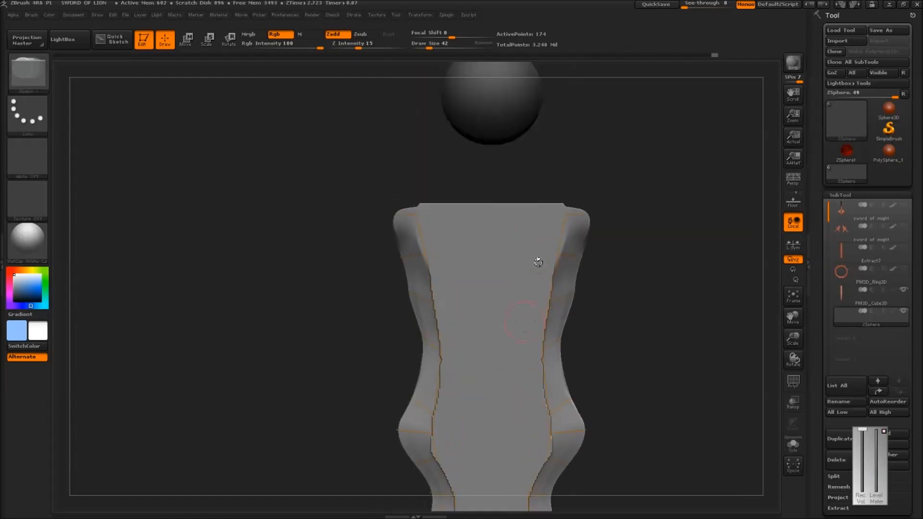
Bridge the central strip with mirrored cross edges at the blade's top three rows and join their midpoints with a centre line
ctrl+click(567, 215)
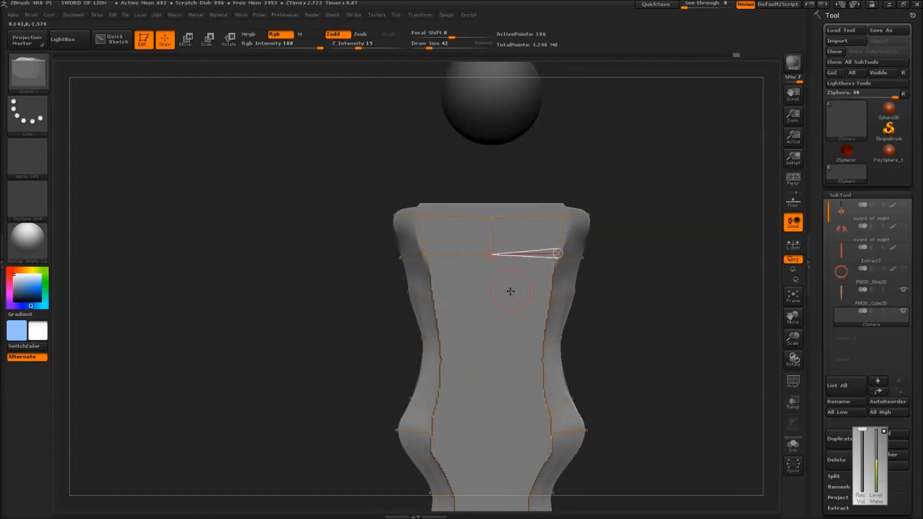
click(496, 254)
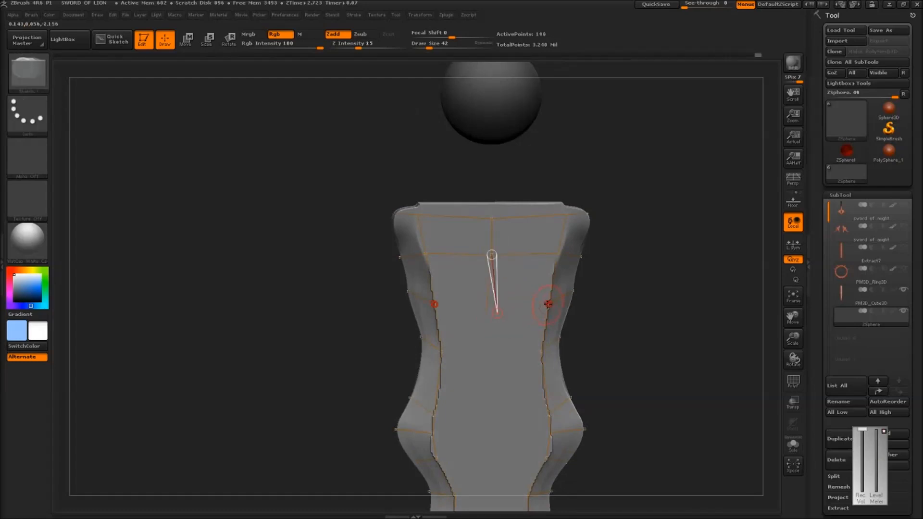
ctrl+click(539, 306)
mouse_move(536, 308)
right_down()
mouse_move(490, 313)
mouse_move(541, 306)
right_up()
ctrl+click(549, 304)
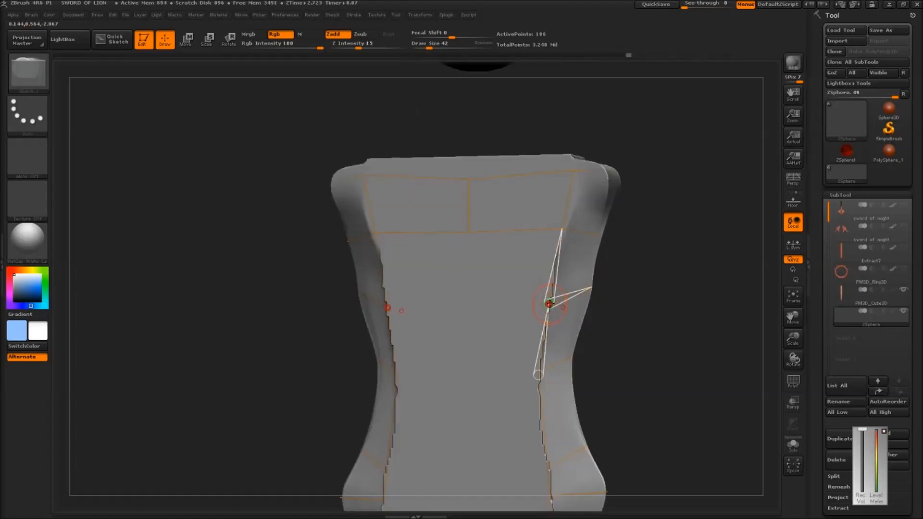
mouse_move(567, 309)
right_down()
mouse_move(513, 309)
mouse_move(552, 308)
right_up()
ctrl+click(552, 308)
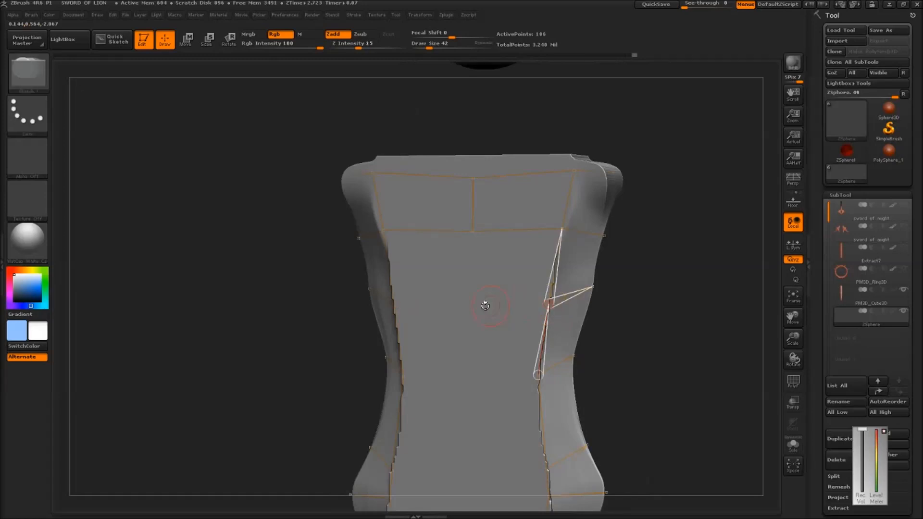
click(473, 306)
right_drag(496, 323, 493, 311)
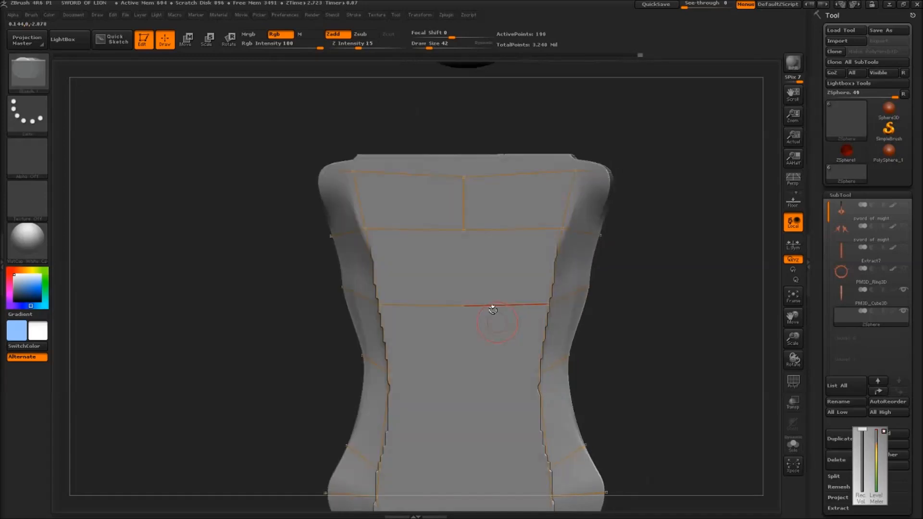
ctrl+click(463, 229)
click(464, 306)
Add cross edges over the strip at the next two rows above the first bulge and extend the centre line through them
mouse_move(495, 289)
right_down()
mouse_move(451, 274)
mouse_move(495, 270)
mouse_move(478, 305)
mouse_move(475, 245)
mouse_move(441, 253)
mouse_move(484, 205)
right_up()
ctrl+click(411, 258)
click(485, 263)
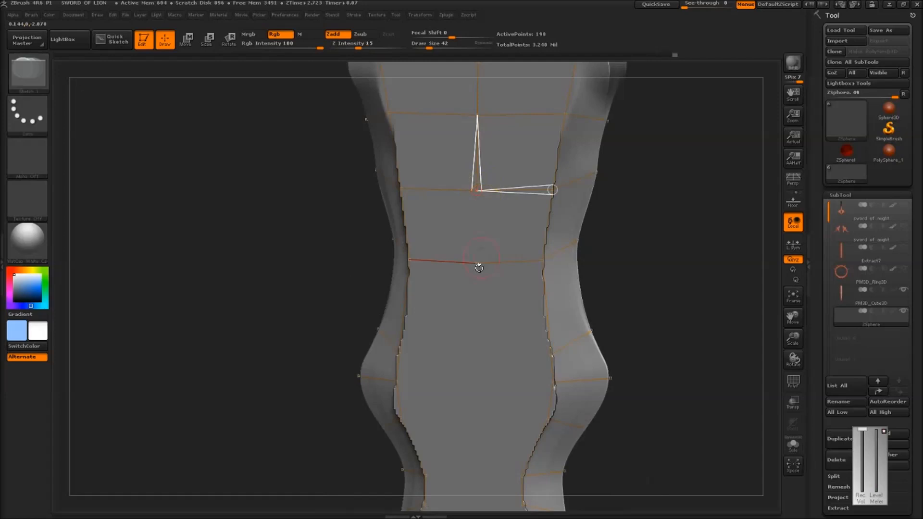
click(476, 264)
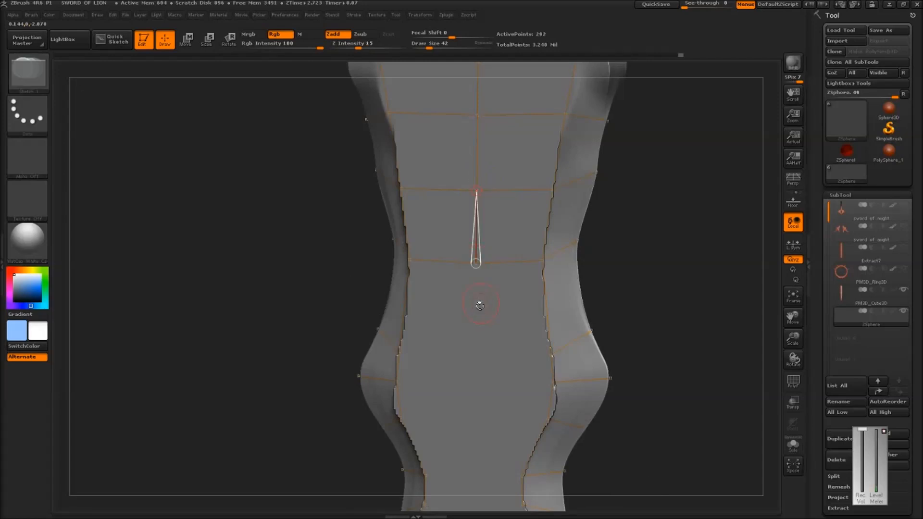
right_drag(492, 354, 501, 351)
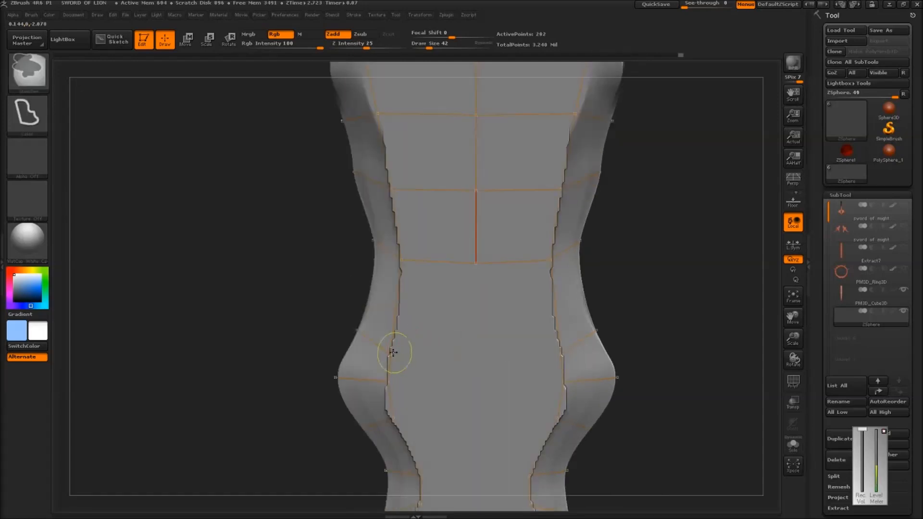
click(475, 353)
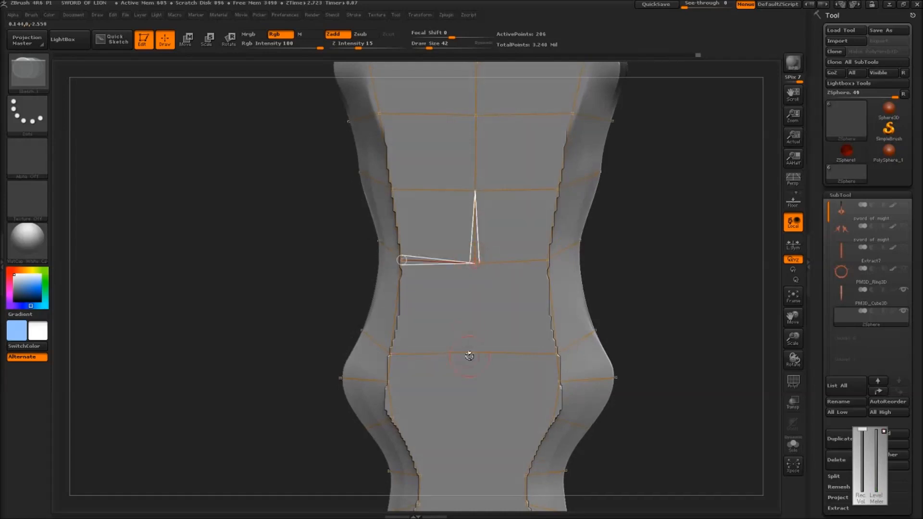
right_drag(504, 393, 440, 193)
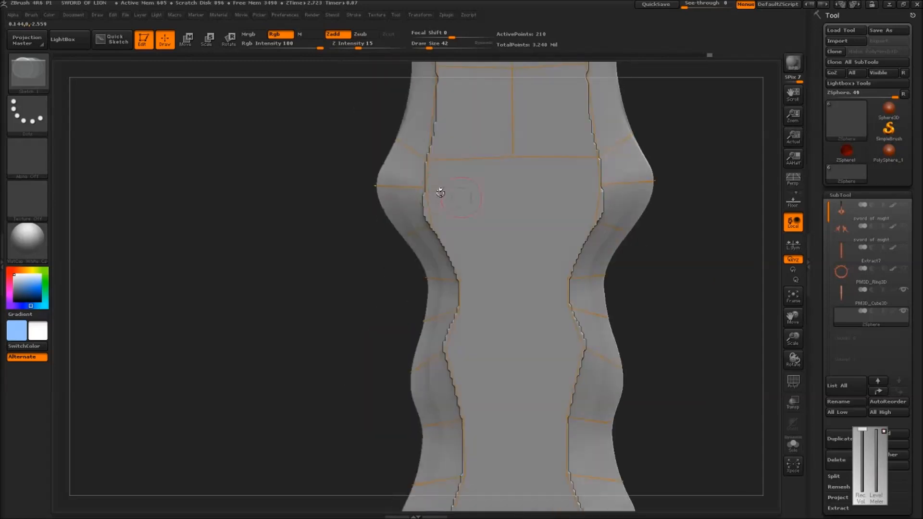
Add cross edges at the first bulge's widest point and just below it, connecting their midpoints to the centre line
click(516, 200)
key(ctrl)
ctrl+click(433, 224)
right_drag(494, 227, 426, 225)
ctrl+click(429, 225)
click(545, 230)
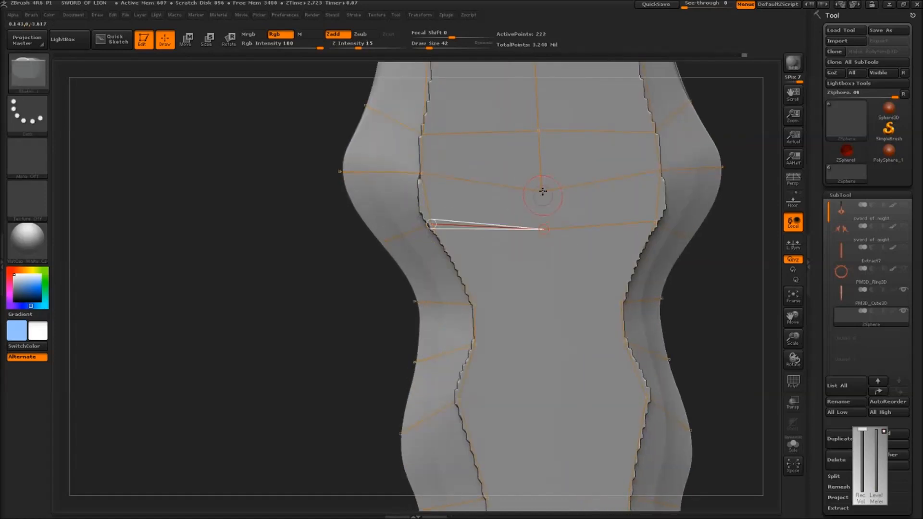
click(542, 192)
ctrl+click(473, 305)
click(559, 313)
alt+right_drag(544, 229, 539, 143)
key(ctrl+z)
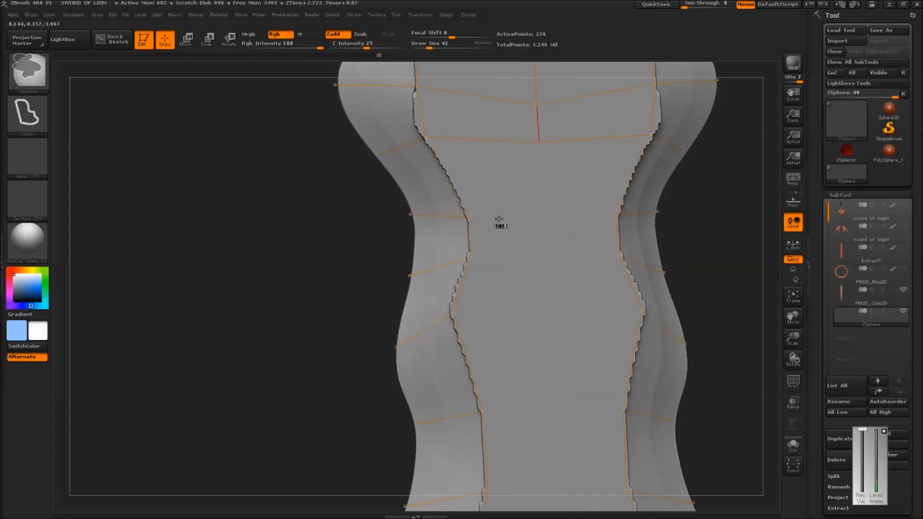
Add three cross edges from the waist below the first bulge to the second bulge, extending the centre line through their midpoints
click(542, 225)
click(539, 144)
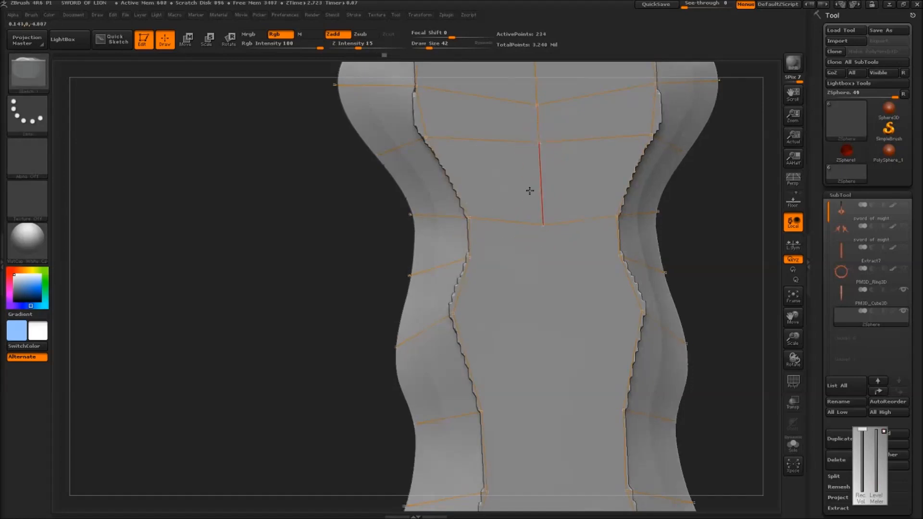
right_drag(528, 189, 505, 221)
ctrl+click(465, 254)
click(543, 266)
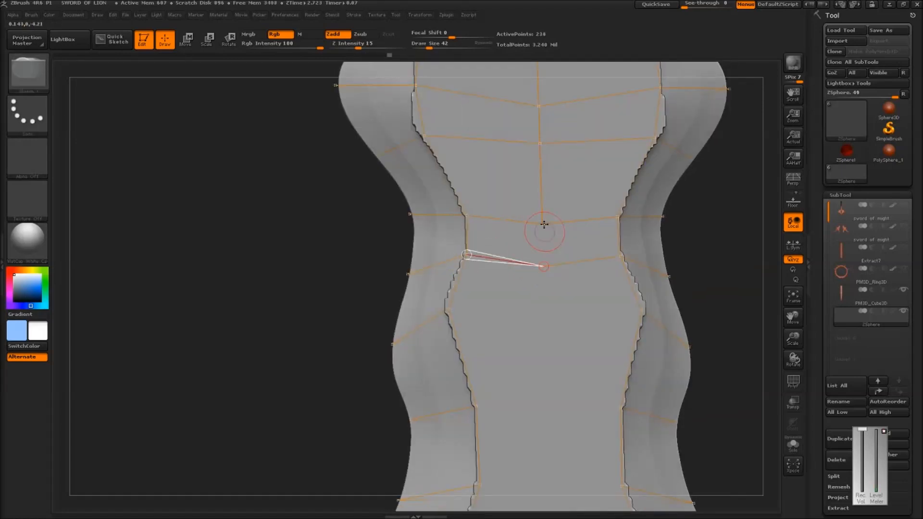
ctrl+click(452, 307)
click(543, 320)
click(544, 266)
Add cross edges over the strip at the two rows between the second and third bulges, continuing the centre line
right_drag(595, 201, 532, 226)
ctrl+click(501, 248)
click(574, 255)
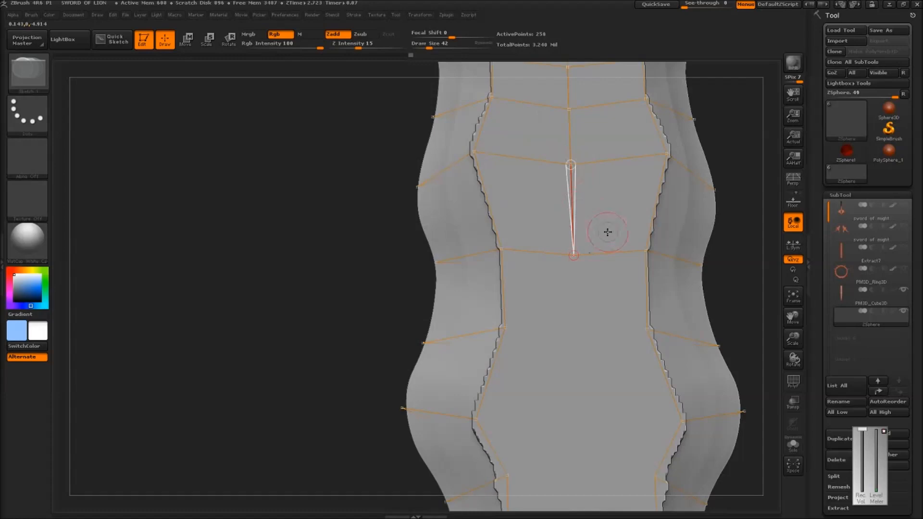
right_drag(598, 223, 499, 319)
key(ctrl+shift)
ctrl+click(501, 324)
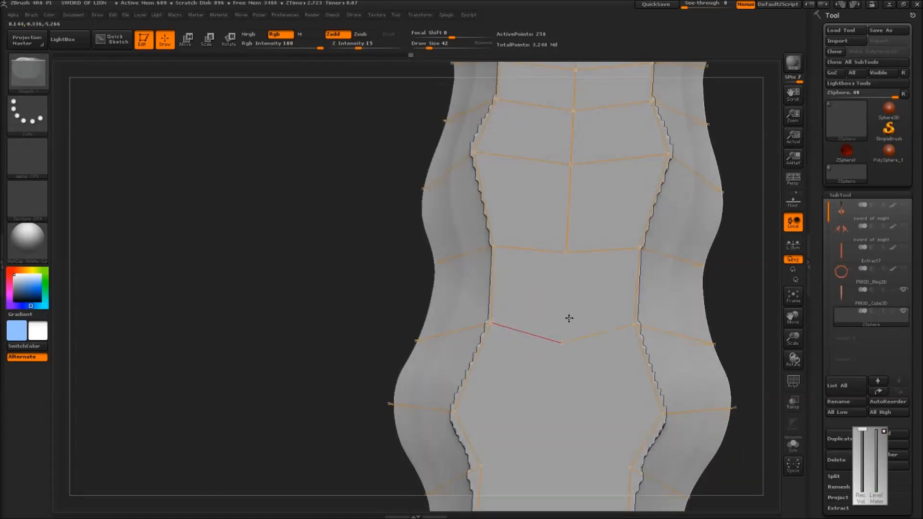
right_drag(585, 296, 513, 215)
ctrl+click(473, 238)
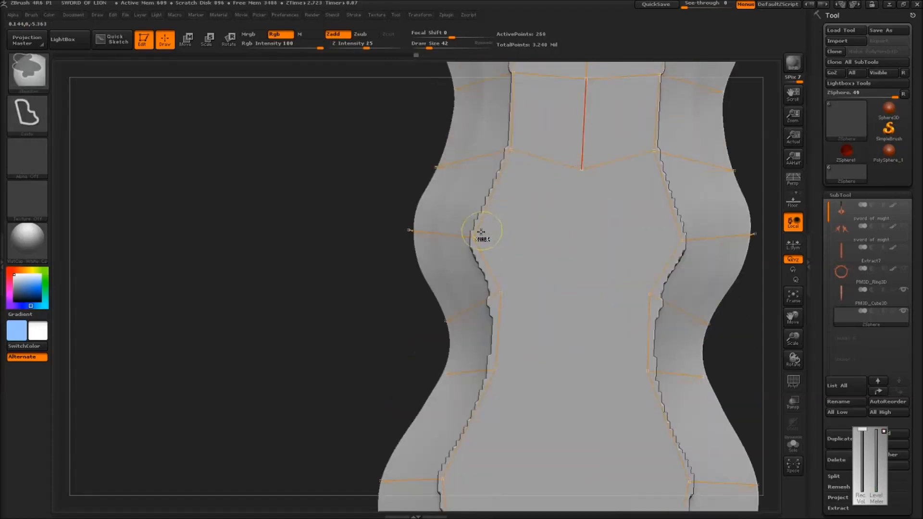
click(583, 256)
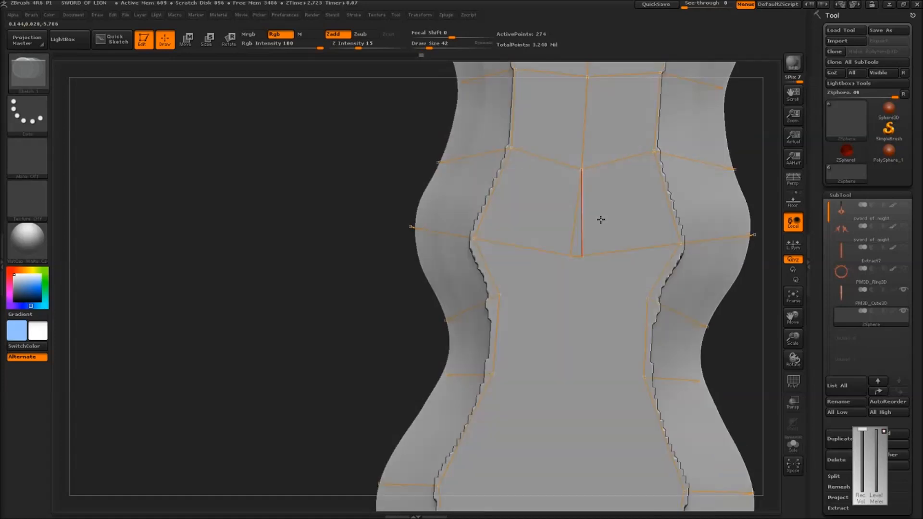
key(ctrl+z)
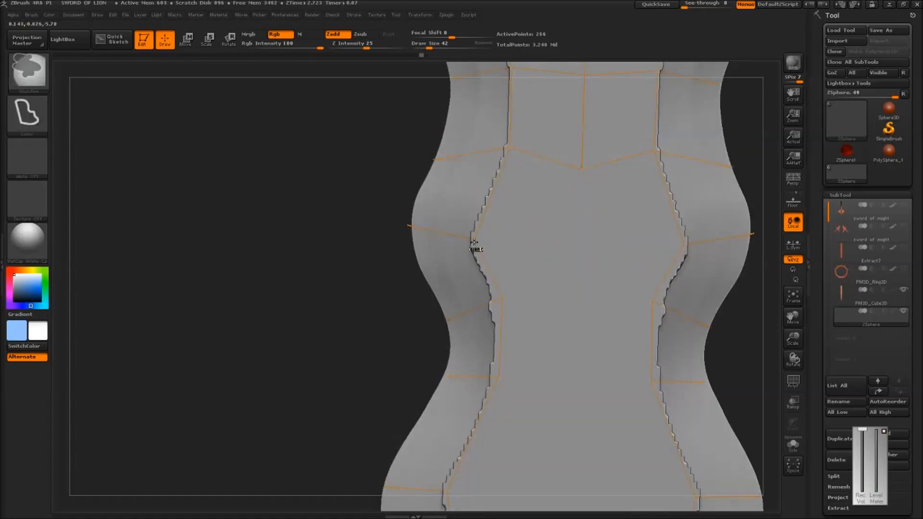
Bridge the strip at the third bulge's widest point and the two rows of the waist below it, joined along the centre line
drag(583, 169, 581, 260)
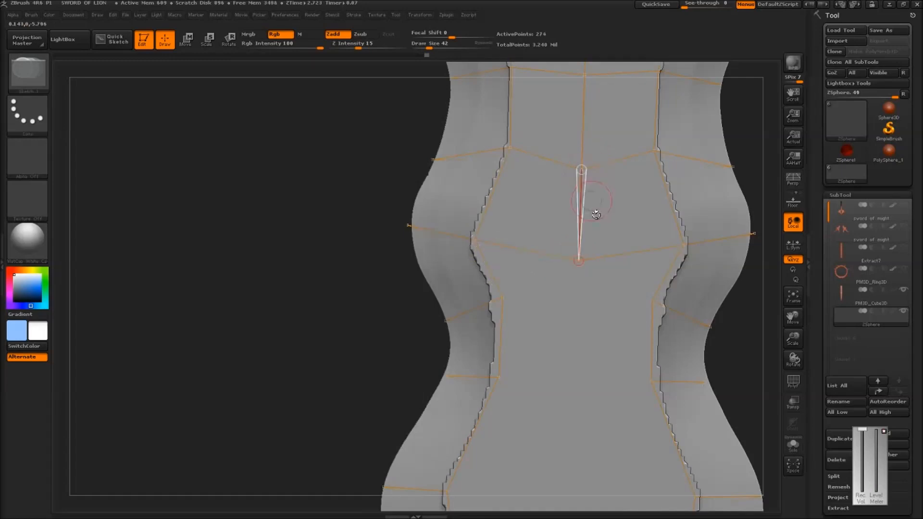
click(573, 311)
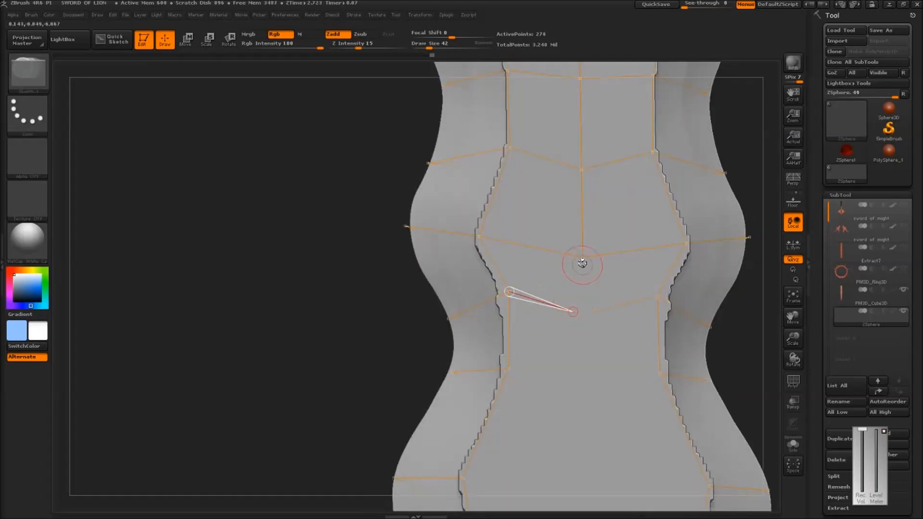
click(583, 317)
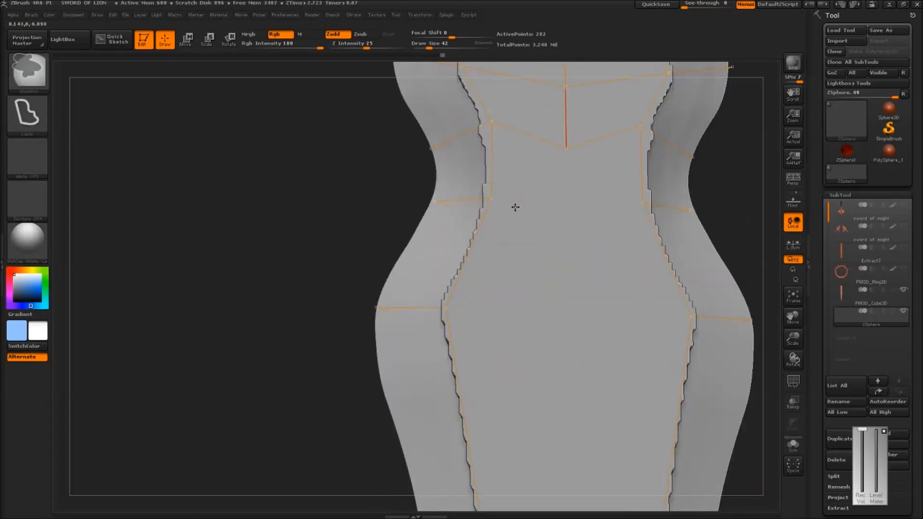
click(566, 148)
click(567, 228)
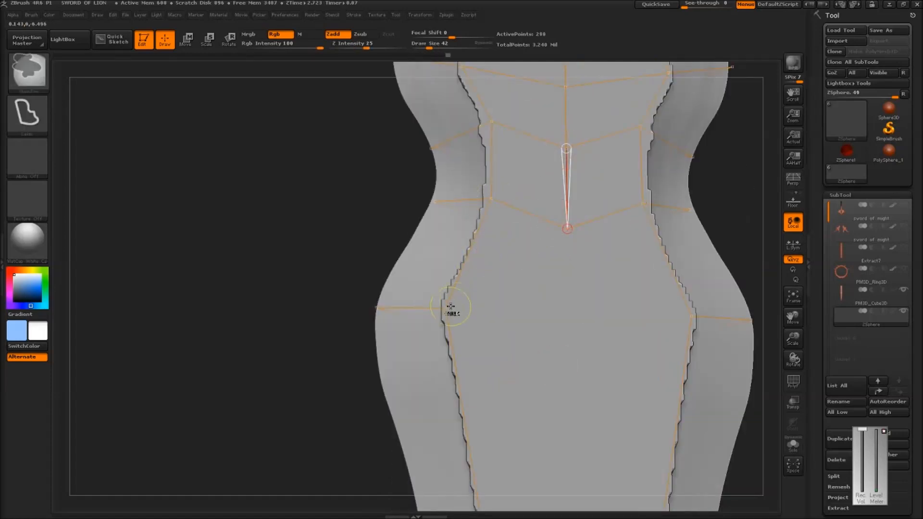
Add cross edges over the strip at the fourth bulge's widest point and at the two rows of the waist below it
click(446, 307)
click(565, 311)
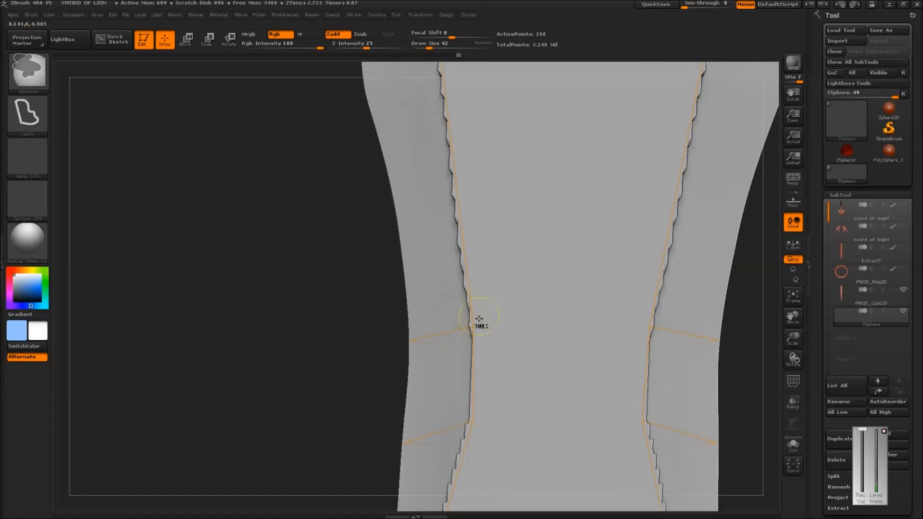
click(473, 326)
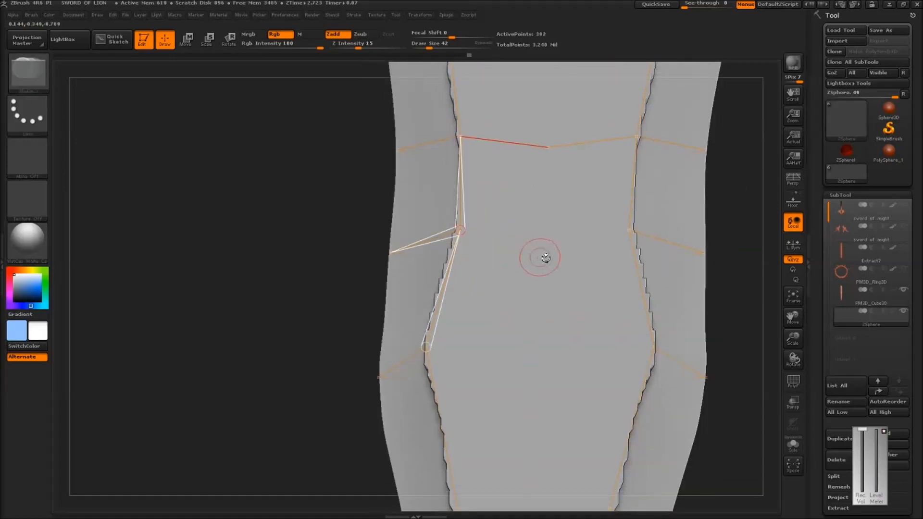
click(543, 259)
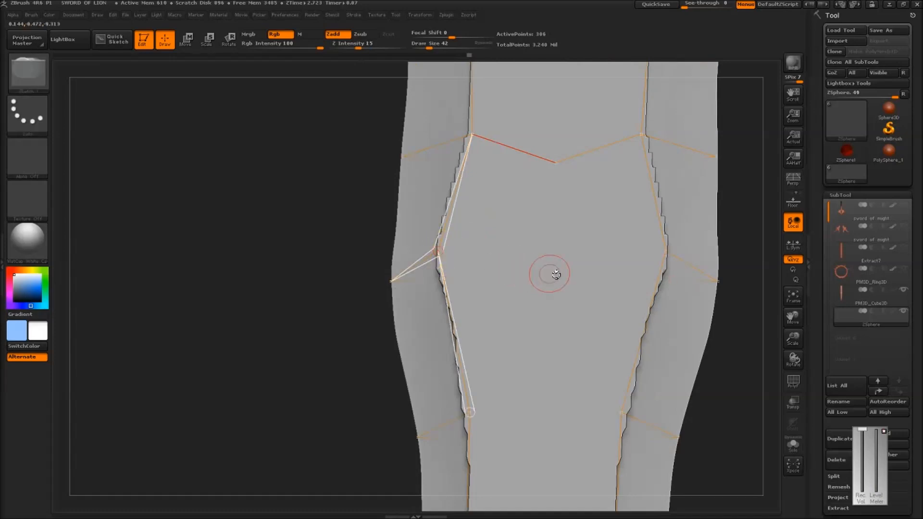
click(558, 276)
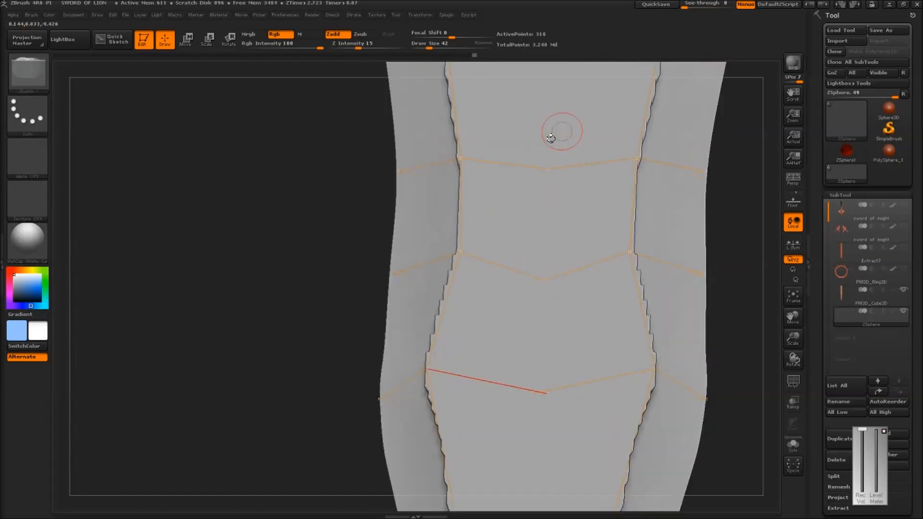
click(548, 168)
click(544, 278)
key(shift)
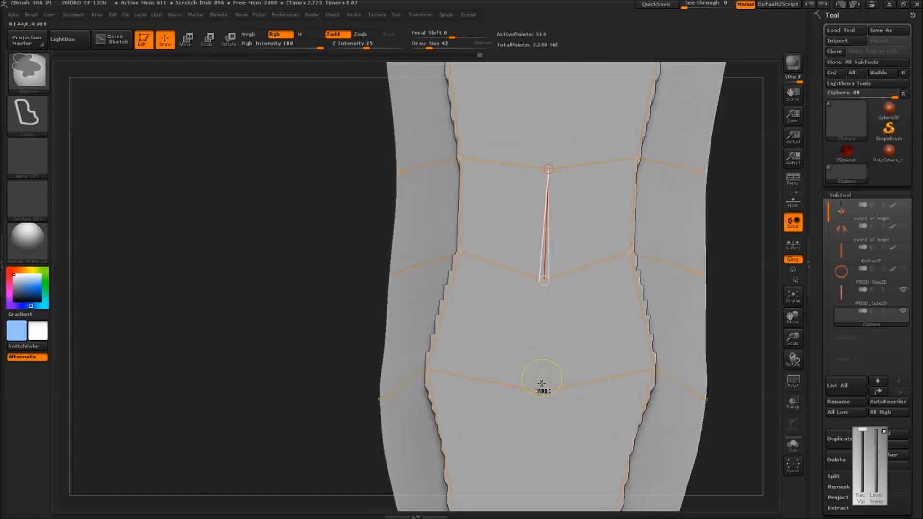
alt+click(436, 374)
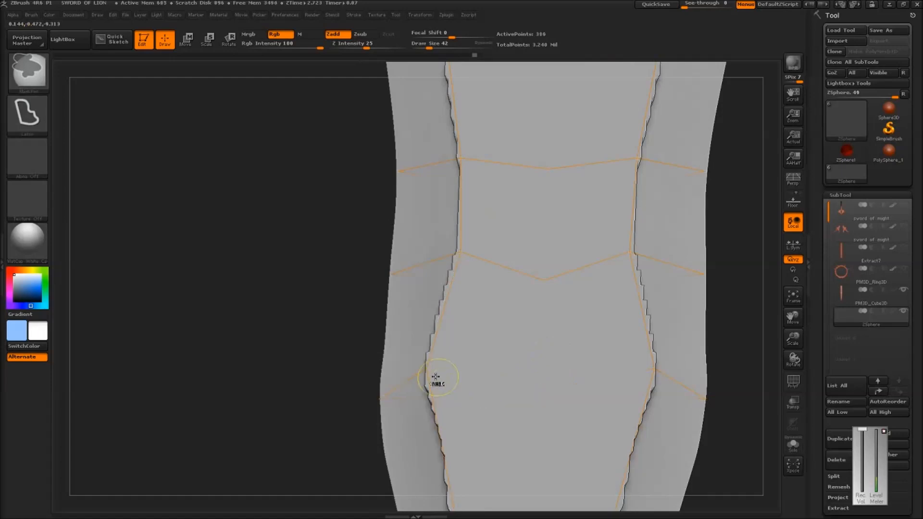
Add the cross edge at the fifth bulge's widest point and link its midpoint up to the two rows above
click(539, 389)
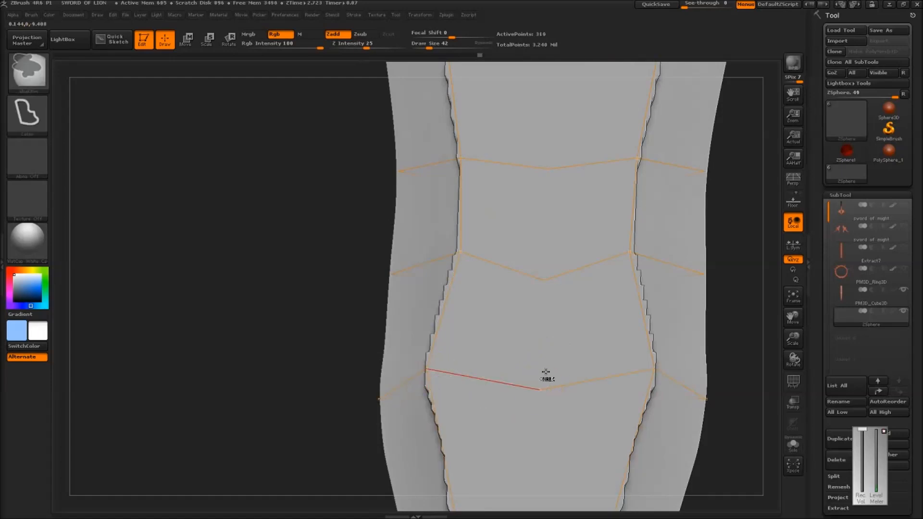
click(539, 275)
click(548, 169)
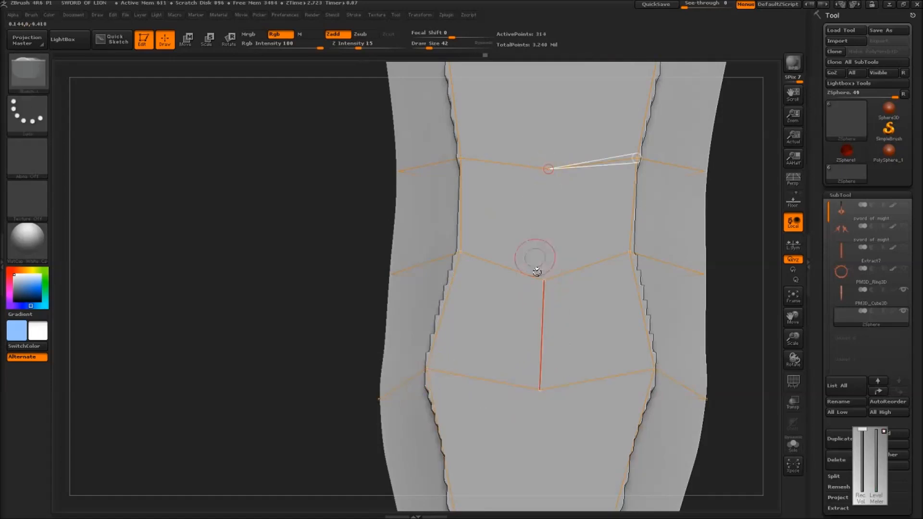
click(544, 279)
Add a cross edge over the strip at the first row below the fifth bulge
drag(501, 192, 531, 160)
click(527, 331)
mouse_move(527, 331)
mouse_down()
mouse_move(523, 299)
mouse_move(553, 299)
mouse_move(542, 187)
mouse_move(528, 158)
mouse_move(504, 211)
mouse_up()
key(shift)
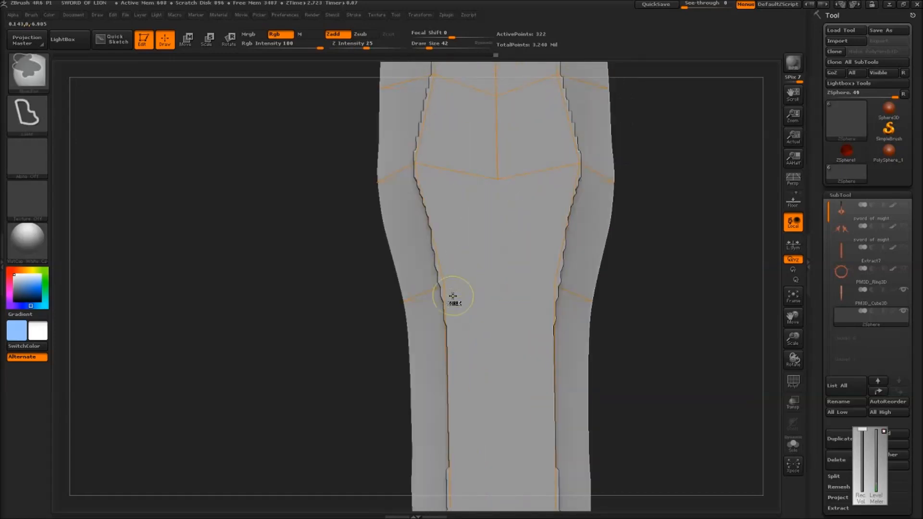
click(444, 285)
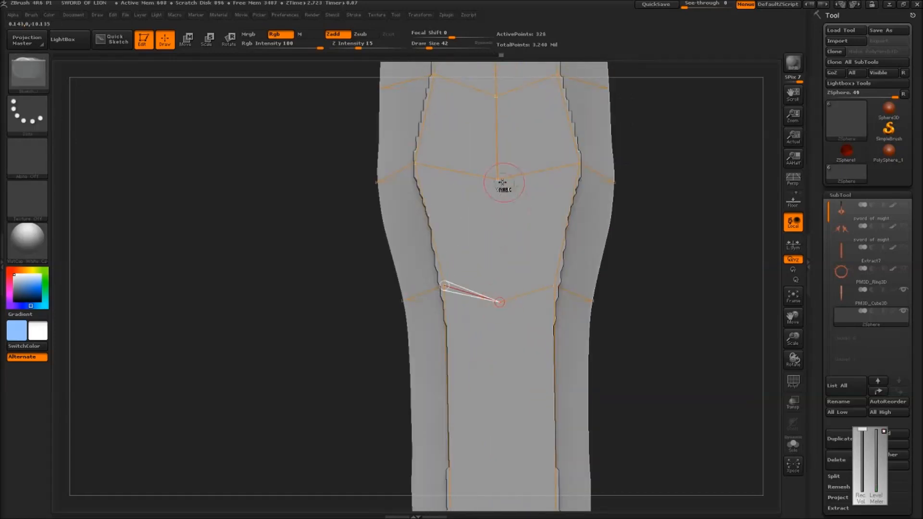
ctrl+click(499, 180)
click(499, 300)
key(ctrl+z)
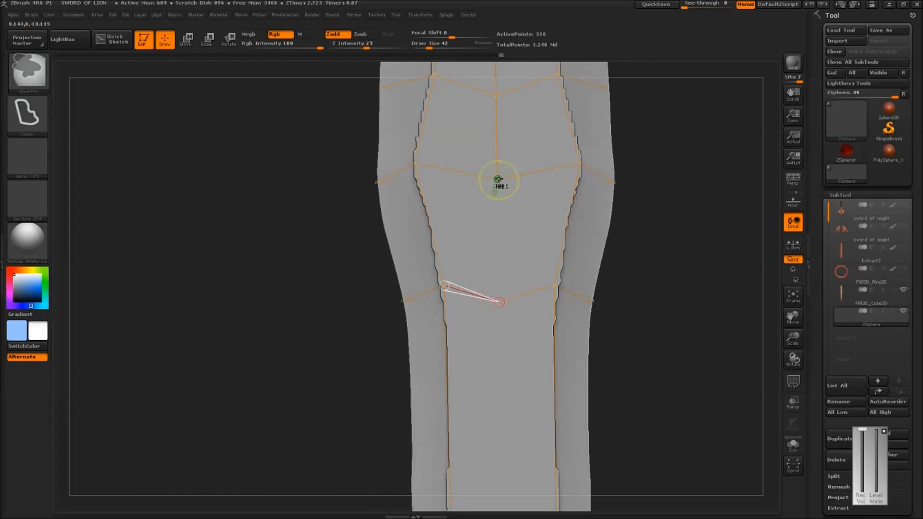
Extend the centre line to the row below the fifth bulge and add a cross edge where the taper starts
ctrl+click(498, 180)
click(500, 302)
alt+right_drag(514, 342, 528, 99)
right_drag(516, 164, 520, 138)
alt+right_drag(515, 181, 504, 245)
ctrl+click(452, 331)
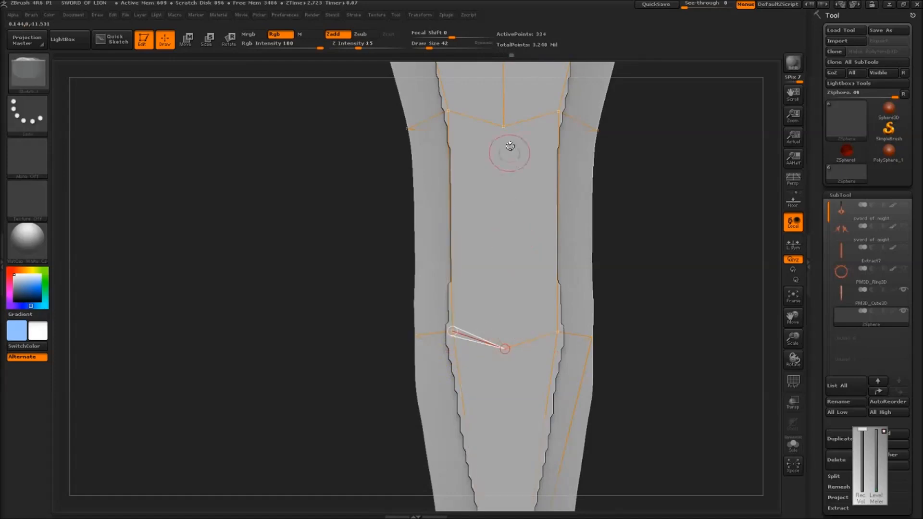
Extend the centre line from the row below the fifth bulge to the taper start and on to the blade tip
click(506, 125)
mouse_move(521, 217)
right_down()
mouse_move(457, 299)
mouse_move(471, 321)
mouse_move(512, 190)
right_up()
ctrl+click(519, 141)
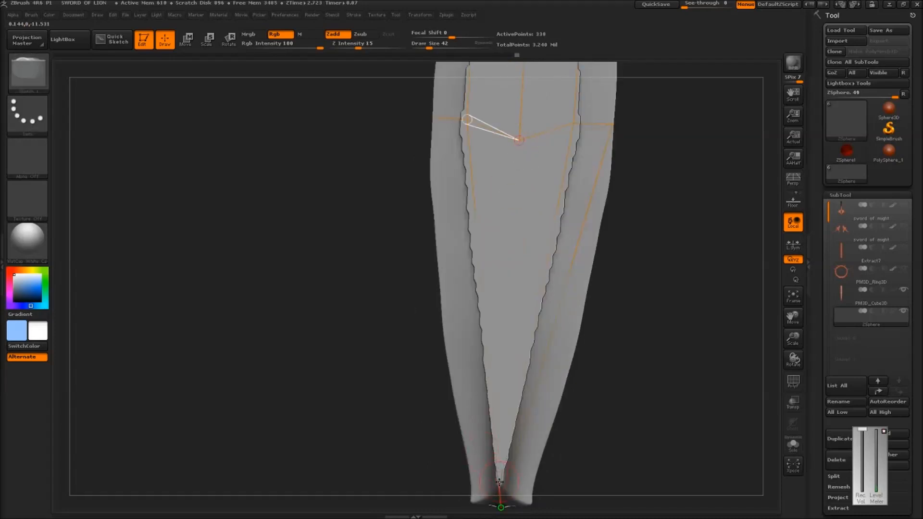
click(500, 504)
mouse_move(500, 504)
right_down()
mouse_move(515, 258)
mouse_move(458, 245)
mouse_move(425, 463)
right_up()
mouse_move(425, 144)
alt+right_down()
mouse_move(396, 408)
mouse_move(377, 474)
mouse_move(380, 305)
alt+right_up()
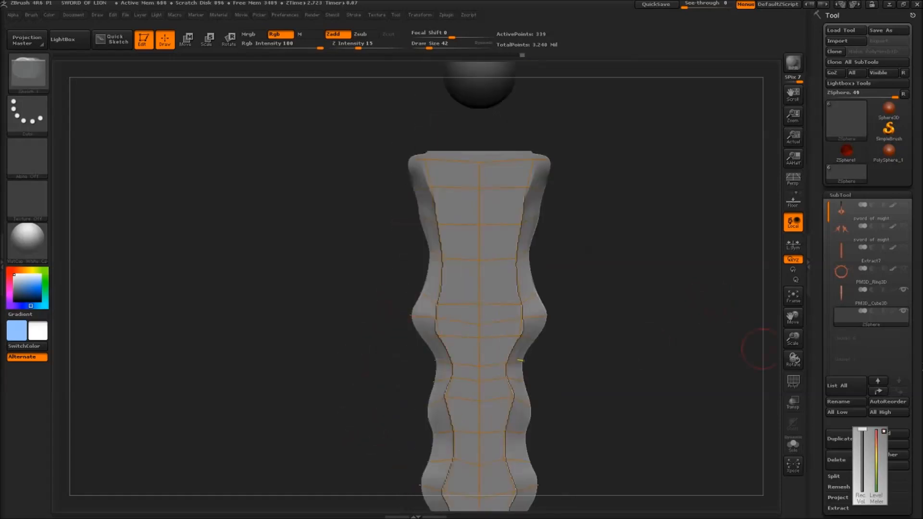
Preview the topology skin with the original blade hidden at subdivision level 1 and examine the blade down to its tip
drag(855, 444, 921, 440)
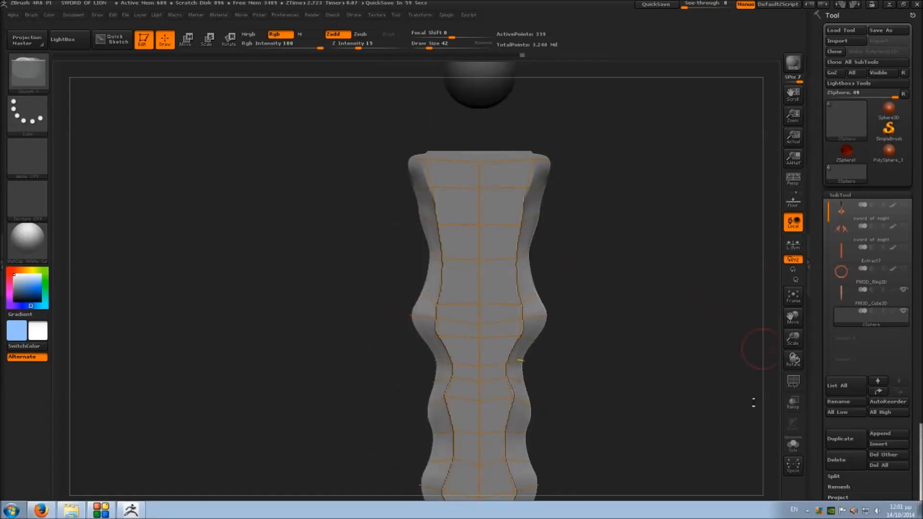
alt+right_drag(703, 338, 706, 363)
key(a)
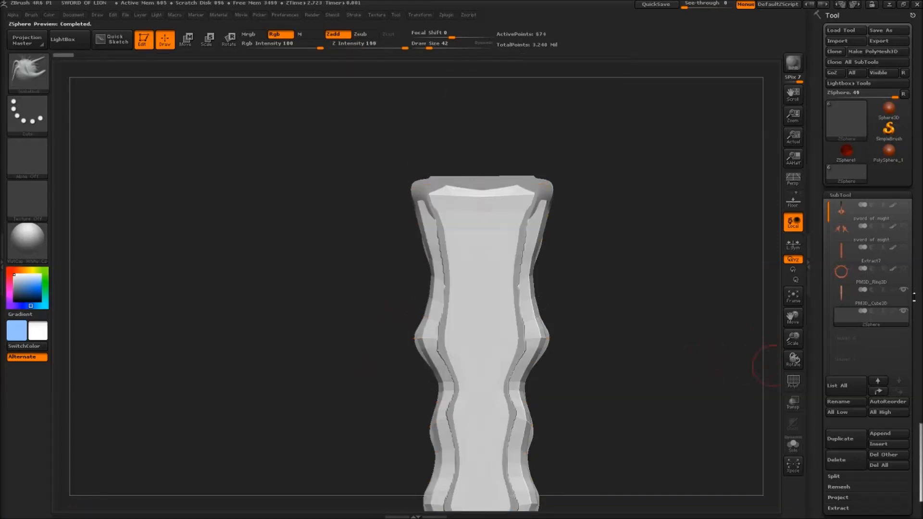
scroll(904, 318, down, 10)
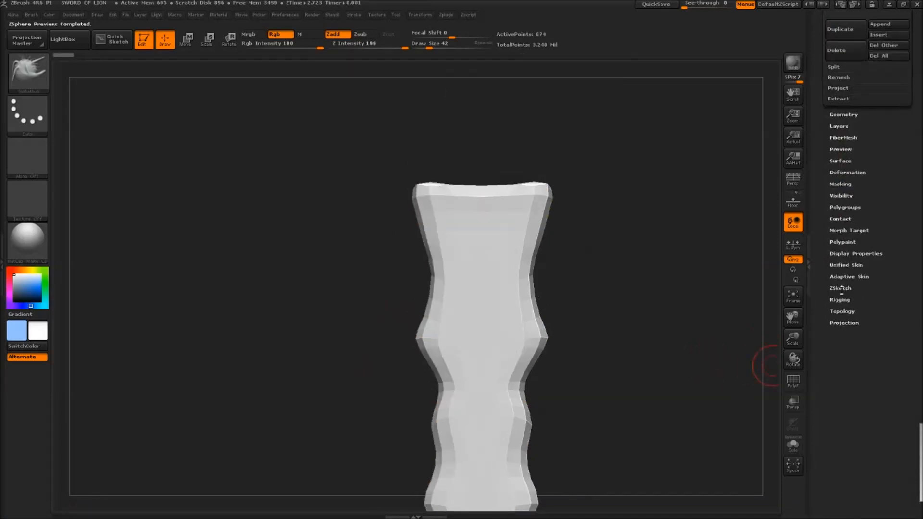
click(850, 115)
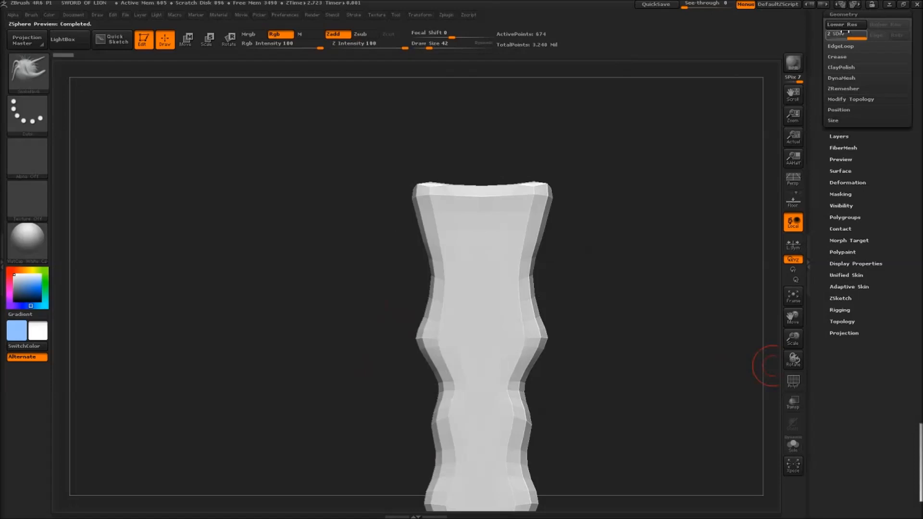
drag(843, 34, 832, 35)
right_drag(635, 233, 534, 212)
ctrl+right_drag(534, 212, 554, 225)
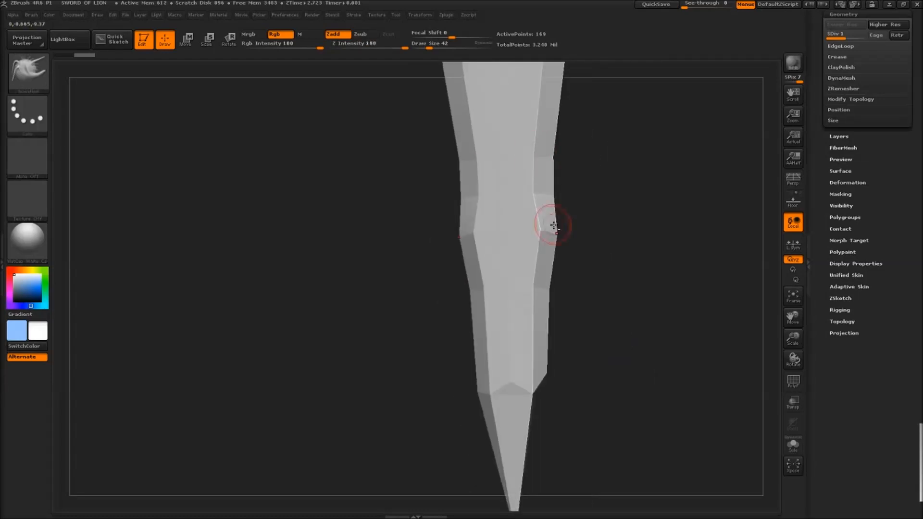
Show the PM3D_Cube3D blade again, return to the topology edges and examine the tip from the side
scroll(860, 173, up, 5)
click(849, 195)
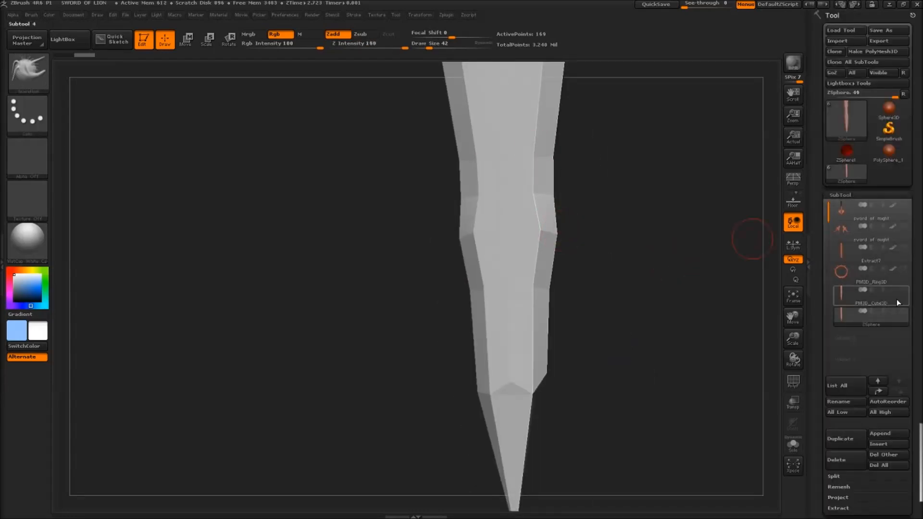
click(906, 306)
drag(655, 284, 616, 288)
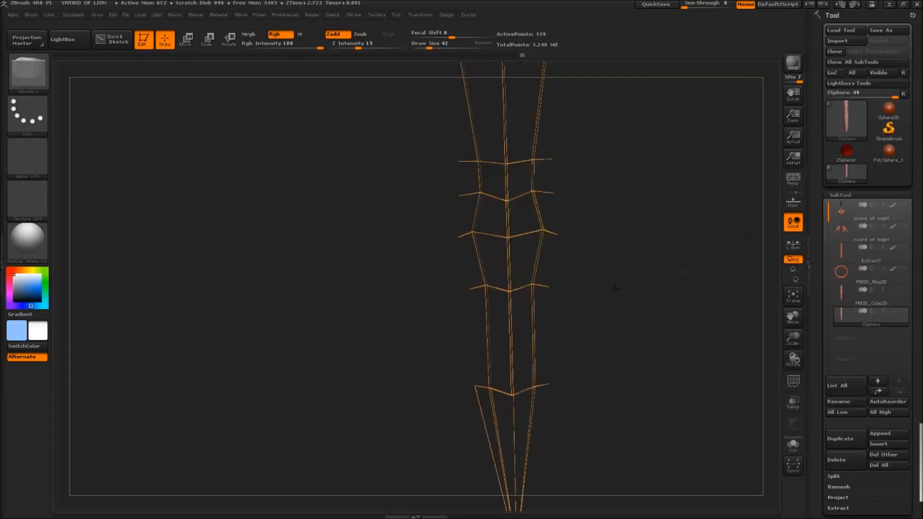
key(a)
drag(680, 281, 611, 207)
key(a)
drag(607, 257, 595, 183)
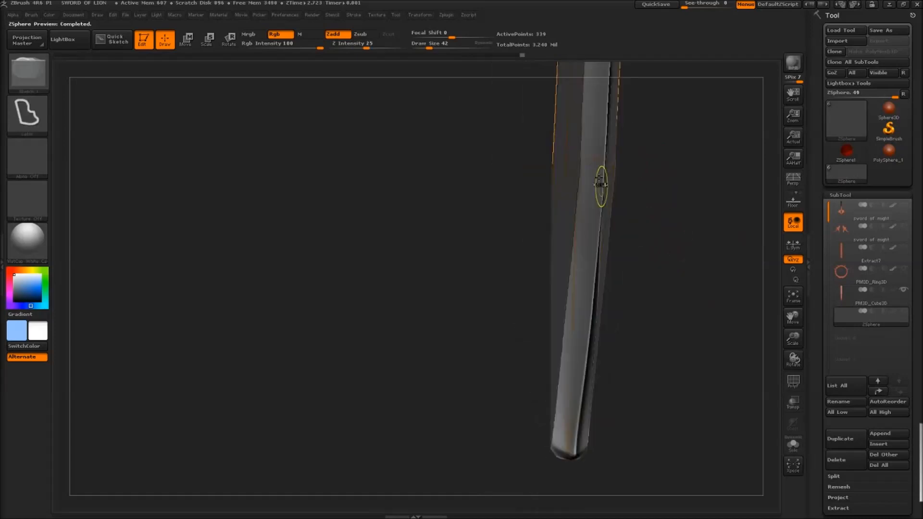
Preview the skin again with PM3D_Cube3D hidden, at subdivision level 1, and examine the sides near the tip
drag(647, 378, 665, 371)
key(a)
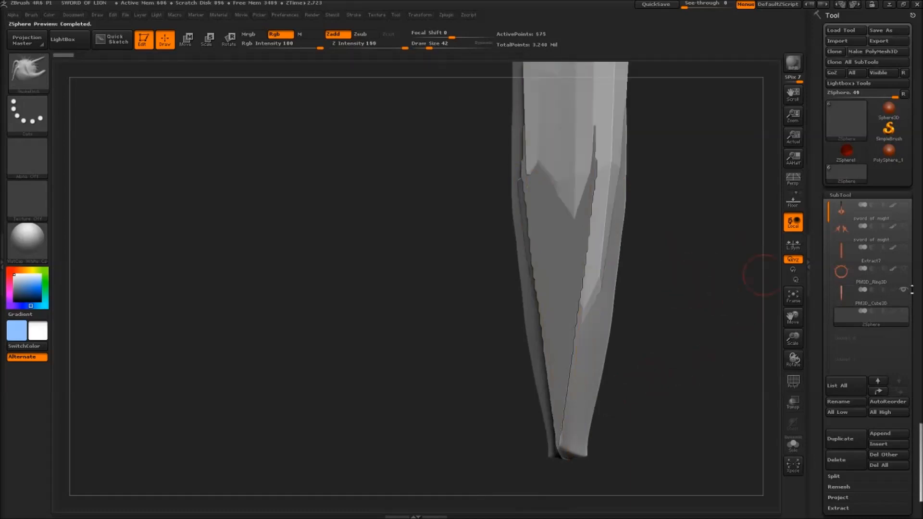
click(849, 313)
drag(636, 247, 607, 179)
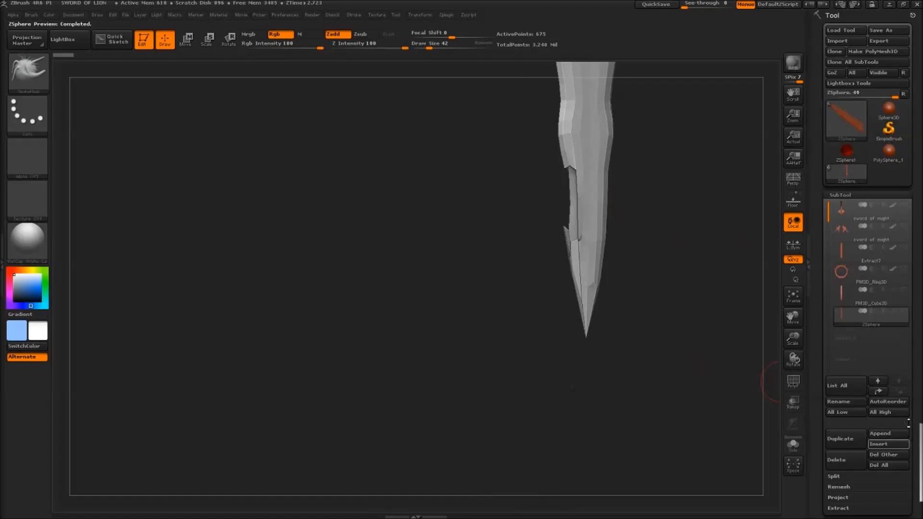
scroll(837, 284, down, 5)
click(844, 221)
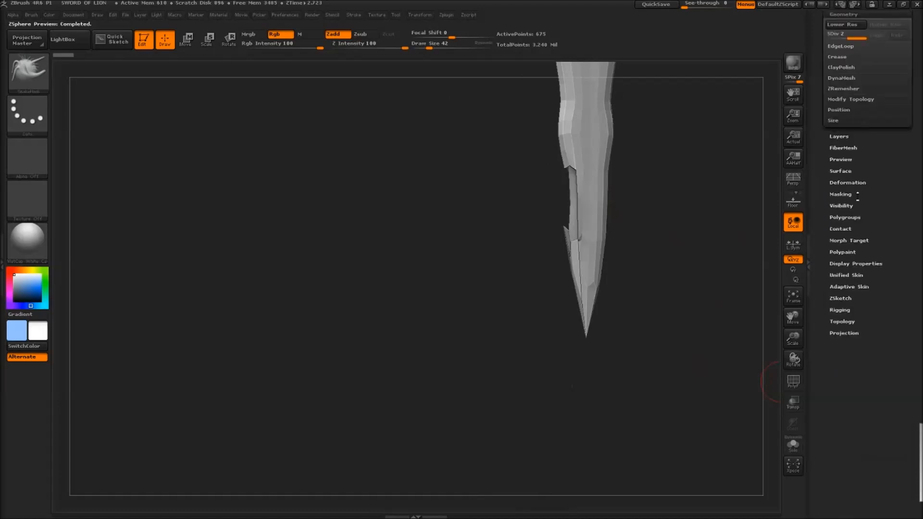
click(833, 36)
Leave the skin preview and link the outer side edge from the taper start up to the fifth bulge's widest point
mouse_move(688, 128)
mouse_down()
mouse_move(736, 122)
mouse_move(690, 136)
mouse_move(659, 160)
mouse_move(672, 206)
mouse_up()
key(a)
ctrl+right_drag(672, 206, 623, 236)
mouse_move(690, 249)
mouse_down()
mouse_move(697, 189)
mouse_move(760, 224)
mouse_up()
mouse_move(609, 137)
mouse_down()
mouse_move(631, 130)
mouse_move(604, 136)
mouse_up()
ctrl+click(602, 129)
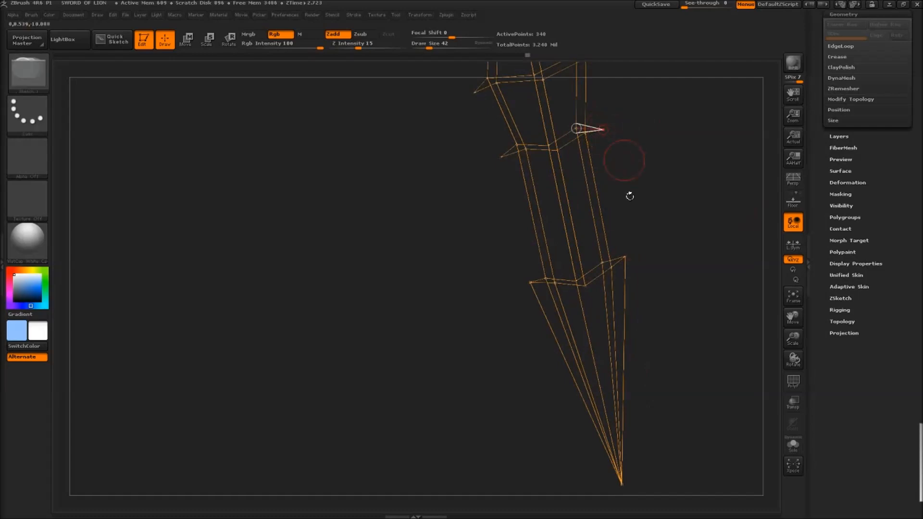
mouse_move(653, 197)
mouse_down()
mouse_move(655, 169)
mouse_move(651, 189)
mouse_move(631, 196)
mouse_up()
ctrl+click(614, 213)
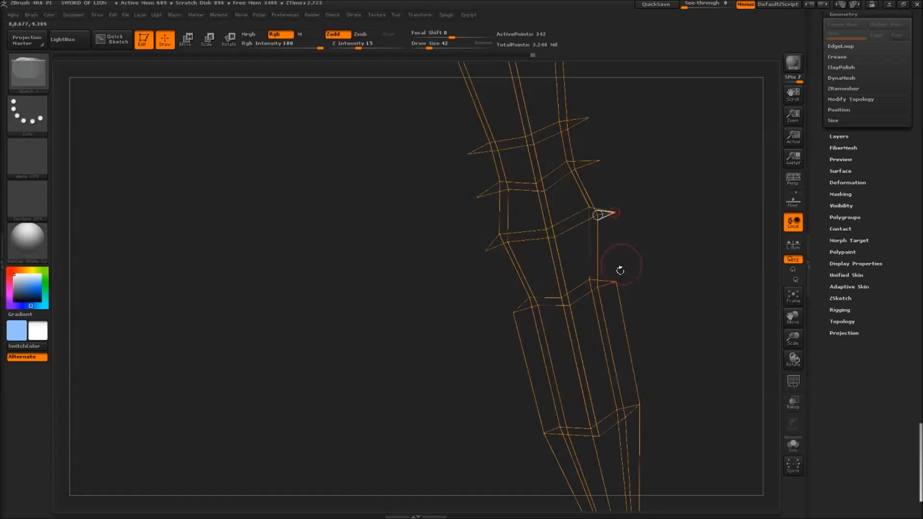
Continue the outer side edge over the two rows above the fifth bulge
mouse_move(639, 257)
mouse_down()
mouse_move(653, 248)
mouse_move(604, 275)
mouse_up()
ctrl+click(603, 275)
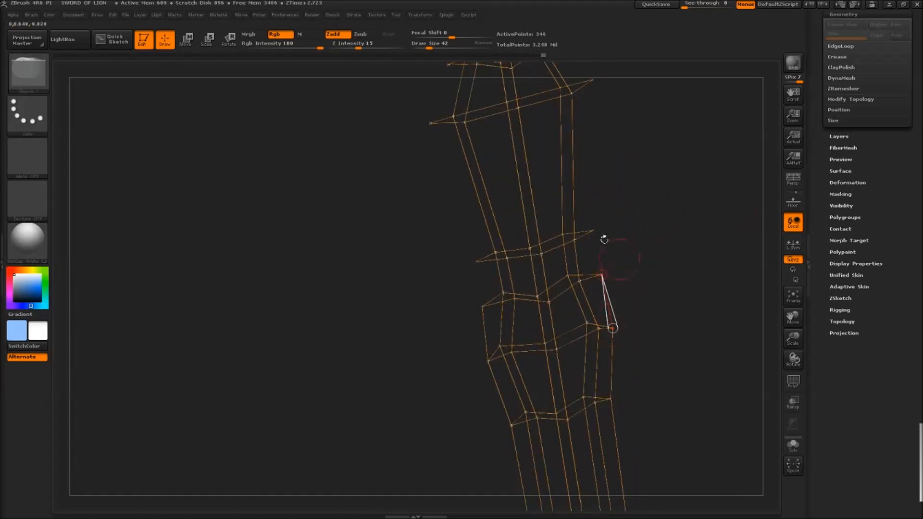
ctrl+click(595, 231)
click(601, 275)
alt+drag(634, 351, 642, 512)
Link the outer side edge from the fourth bulge's widest point through the waist rows to the third bulge's widest point
ctrl+click(601, 241)
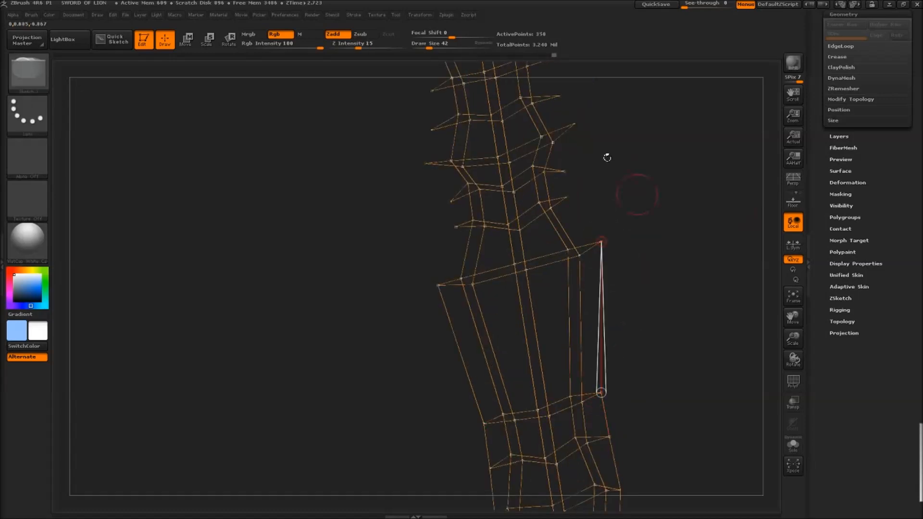
ctrl+click(567, 197)
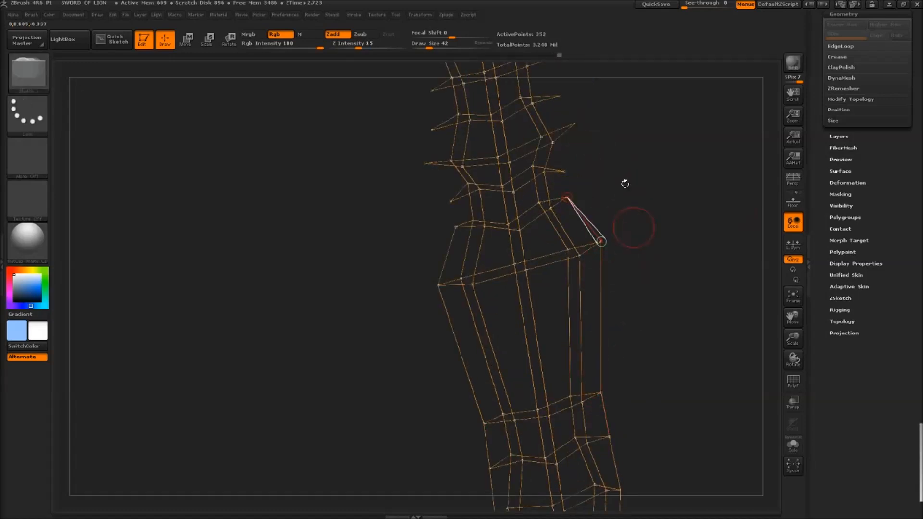
alt+drag(625, 184, 633, 279)
ctrl+click(572, 266)
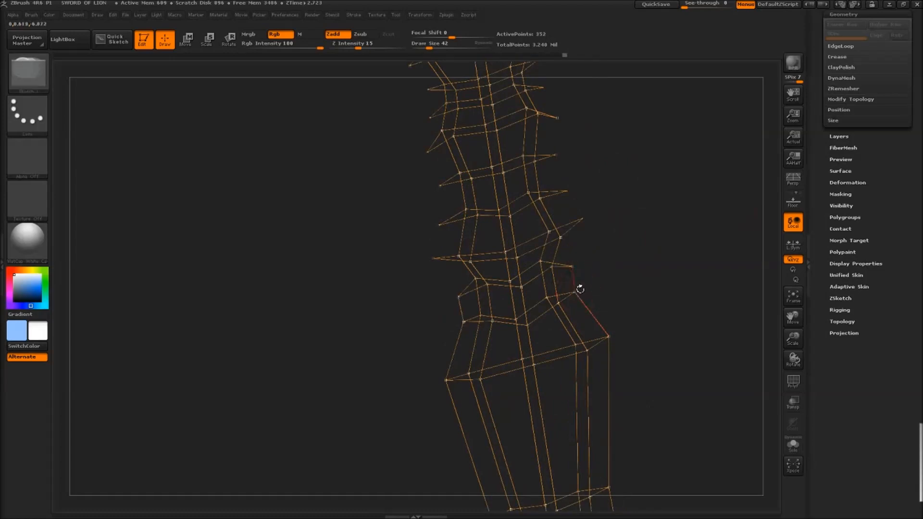
drag(580, 288, 610, 283)
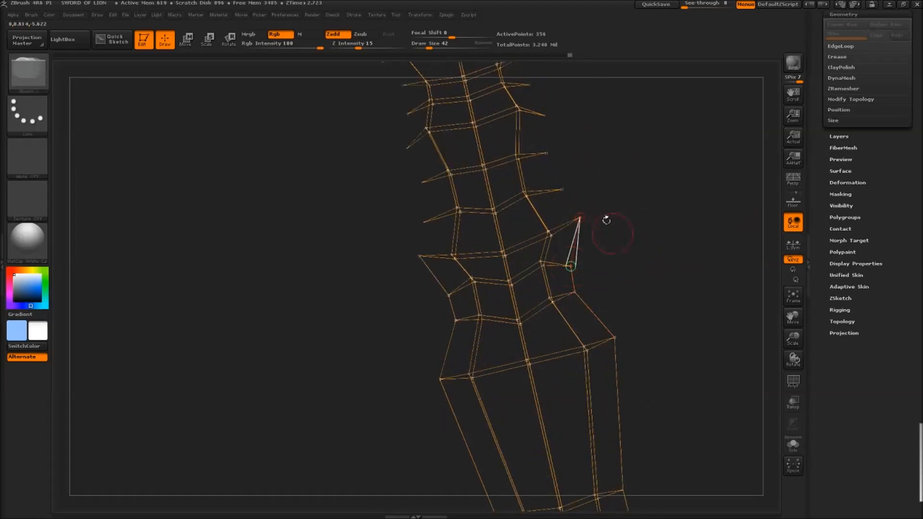
Extend the outer side edge from the third bulge past the second bulge to the waist below the first bulge
drag(606, 220, 564, 279)
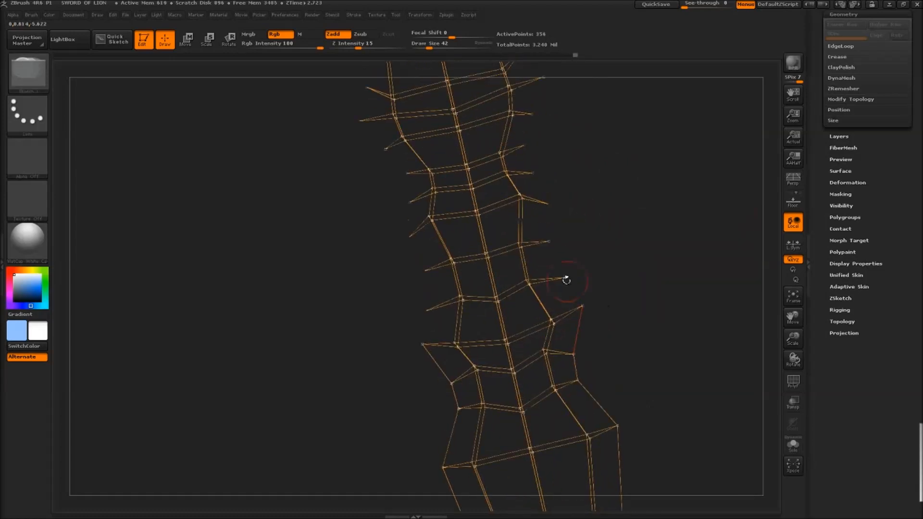
ctrl+click(549, 242)
ctrl+click(548, 203)
drag(578, 188, 529, 262)
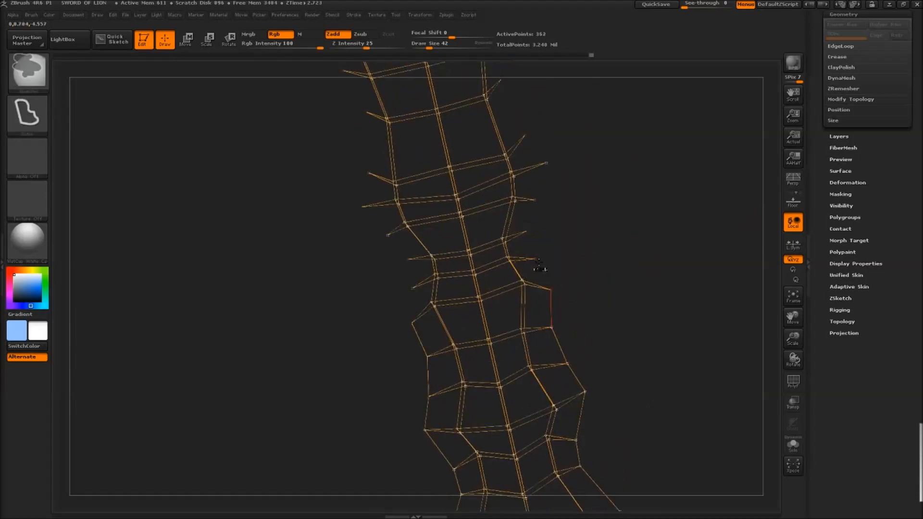
ctrl+click(527, 232)
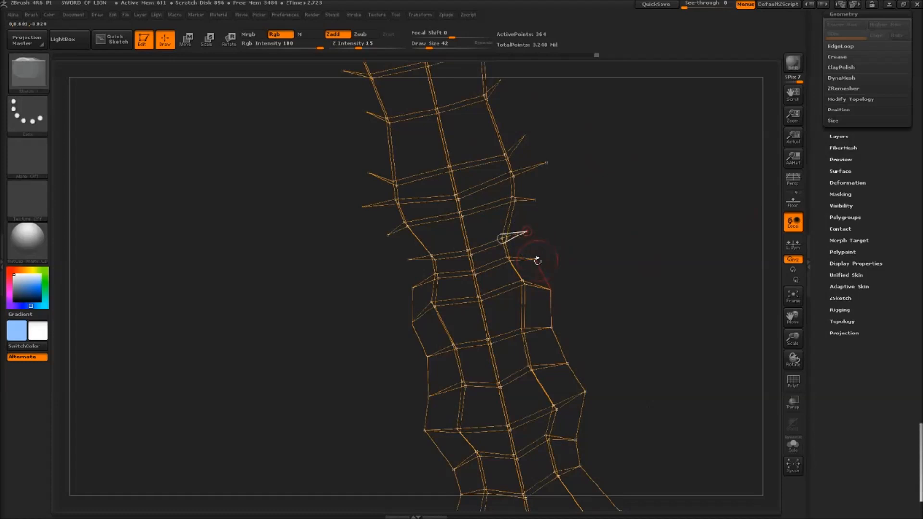
ctrl+right_drag(558, 201, 569, 202)
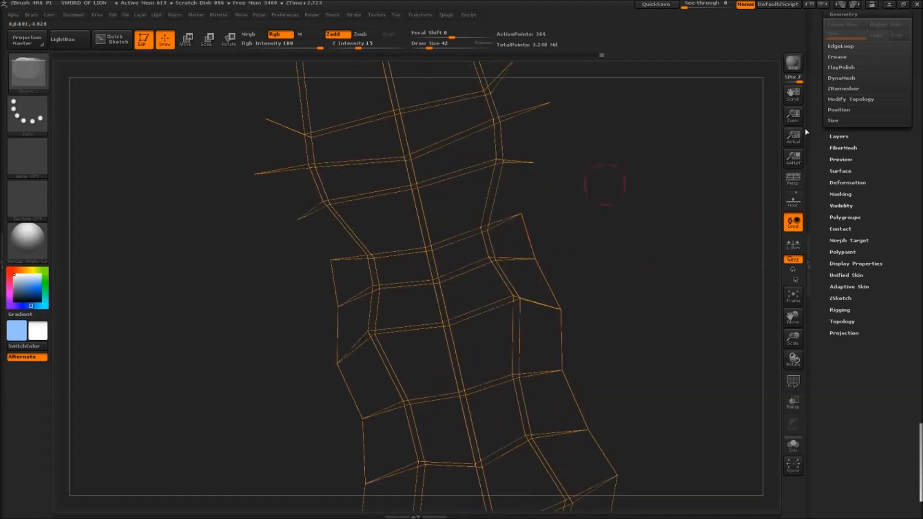
Show the PM3D_Cube3D blade and link the outer side edge around the first bulge to the row above it
drag(917, 185, 918, 288)
click(840, 105)
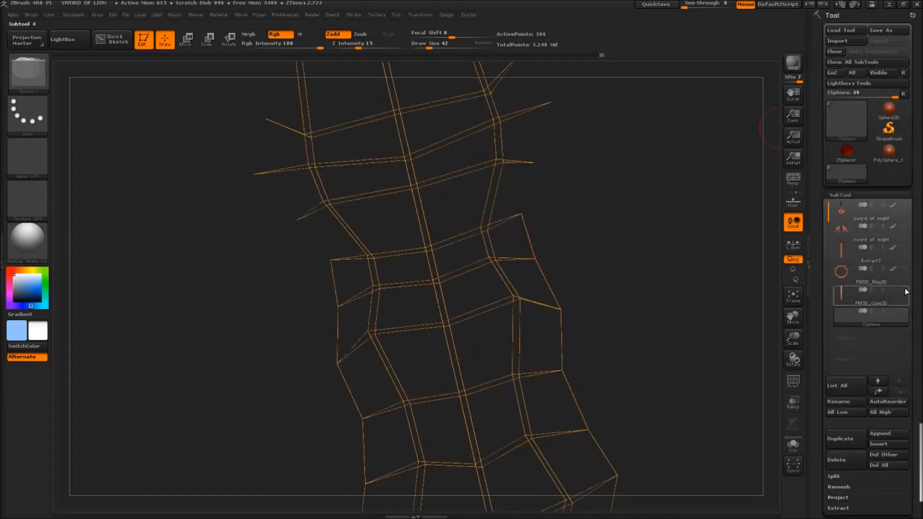
click(905, 287)
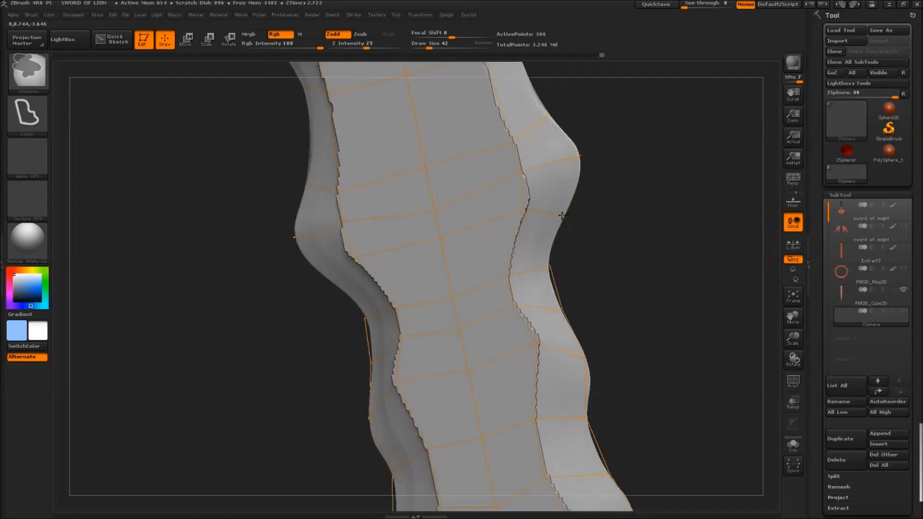
ctrl+click(562, 216)
drag(581, 245, 612, 296)
ctrl+click(572, 156)
click(560, 216)
ctrl+click(541, 229)
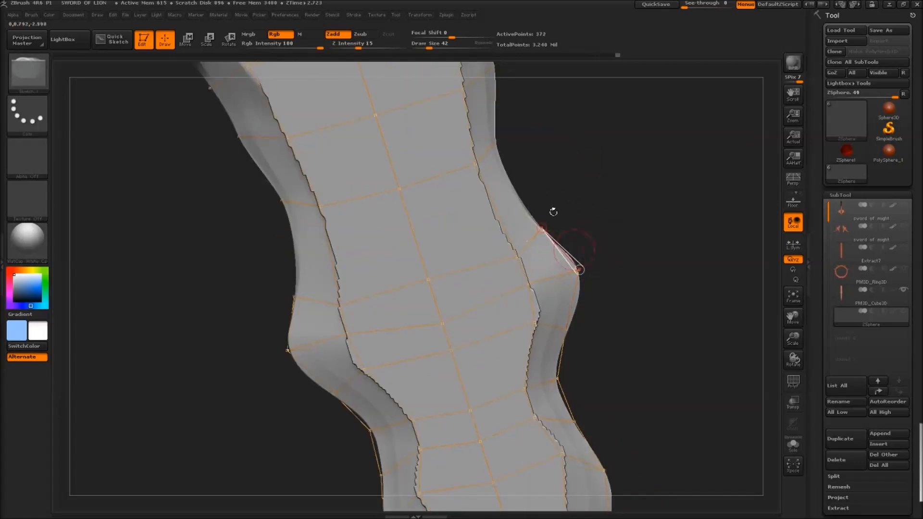
Continue the outer side edge from above the first bulge through the upper rows to the blade's top corner
alt+drag(553, 212, 609, 308)
ctrl+click(551, 239)
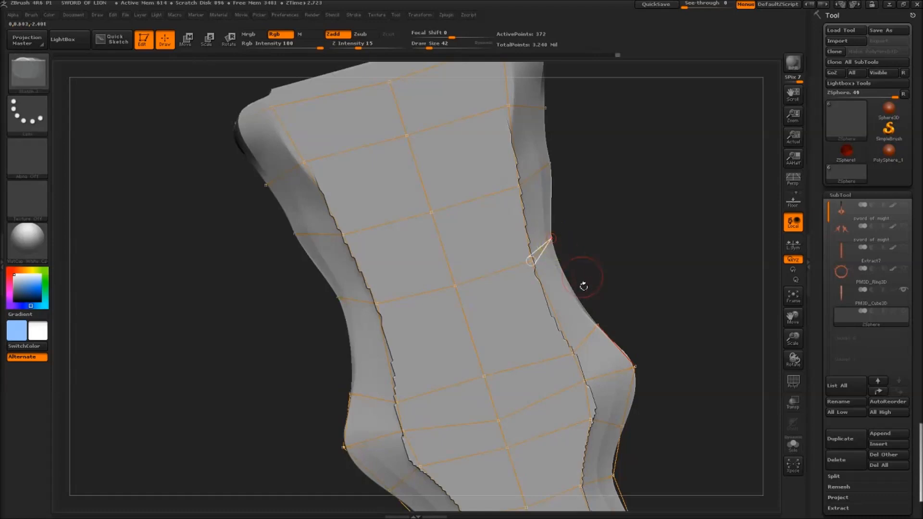
mouse_move(606, 311)
mouse_down()
mouse_move(578, 317)
mouse_move(593, 314)
mouse_up()
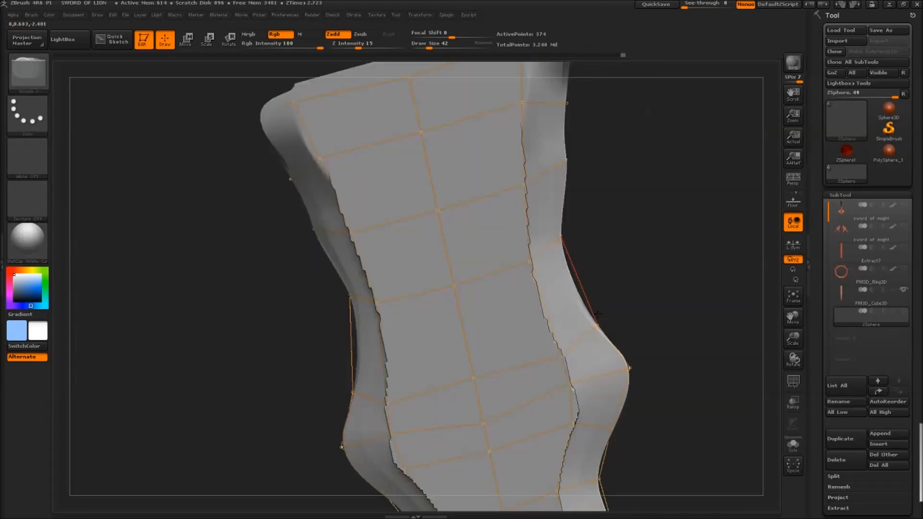
alt+drag(590, 180, 580, 235)
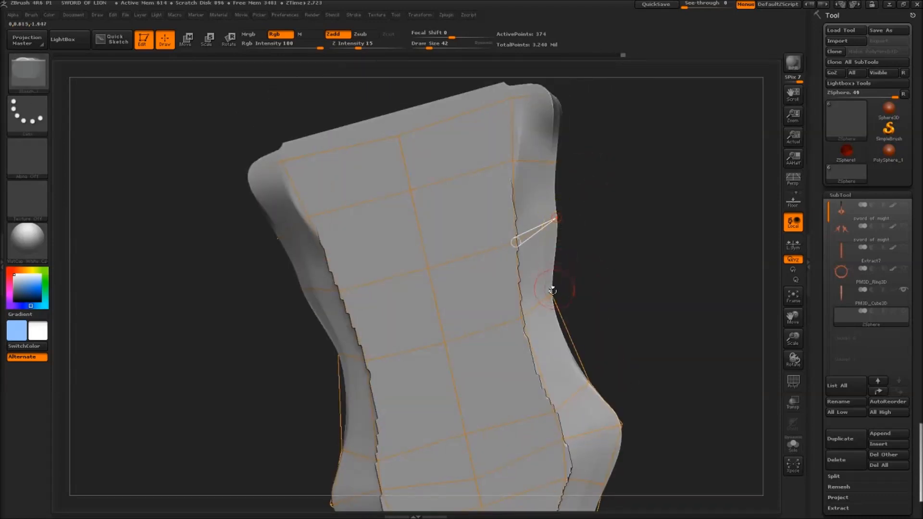
ctrl+click(557, 162)
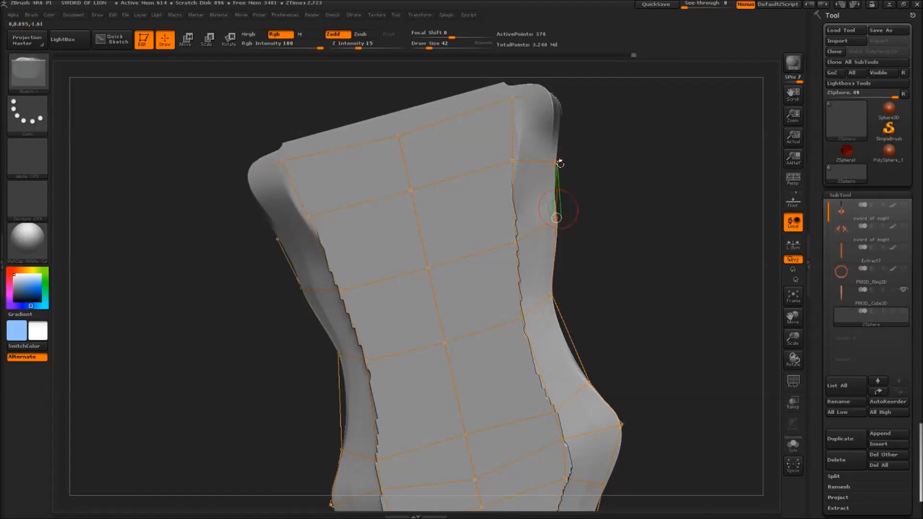
ctrl+click(552, 97)
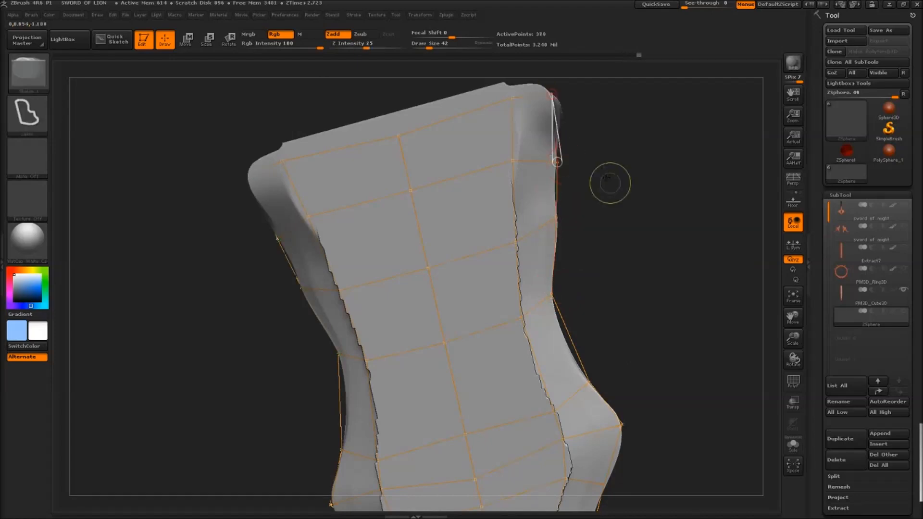
Preview the complete blade skin with PM3D_Cube3D hidden, set its subdivision to level 1 and return to the subtool list
ctrl+right_drag(610, 183, 620, 215)
drag(620, 215, 629, 218)
key(a)
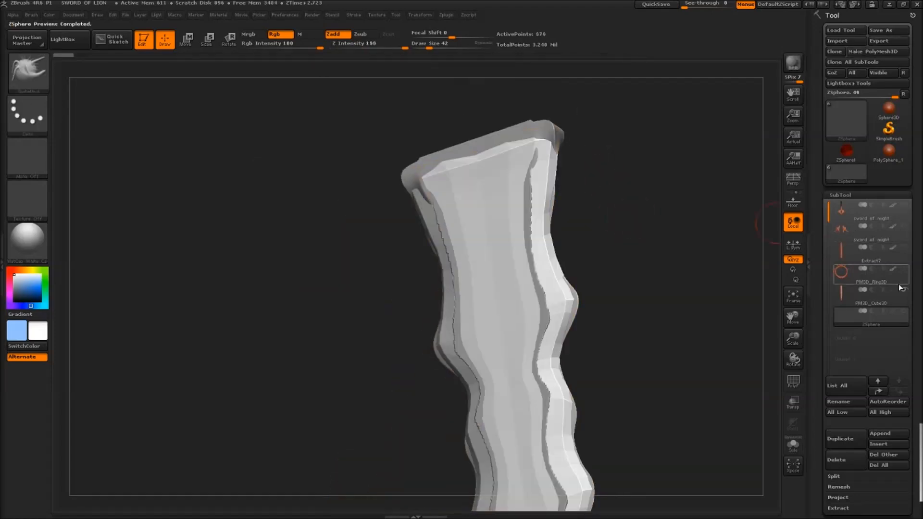
drag(769, 226, 611, 155)
drag(914, 394, 914, 272)
click(856, 402)
click(826, 111)
ctrl+right_drag(665, 177, 568, 213)
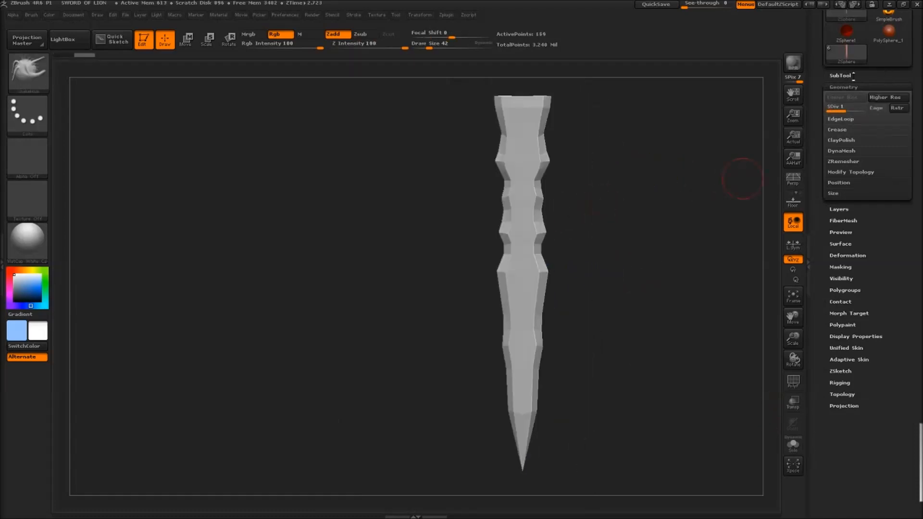
click(840, 76)
drag(918, 101, 916, 159)
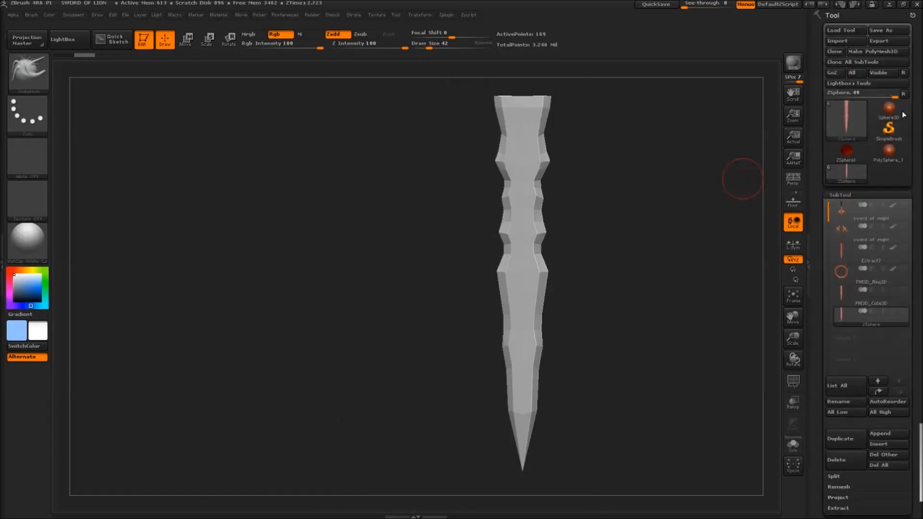
Convert the ZSphere blade skin into a PolyMesh3D tool and delete the ZSphere and PM3D_Cube3D subtools
click(877, 51)
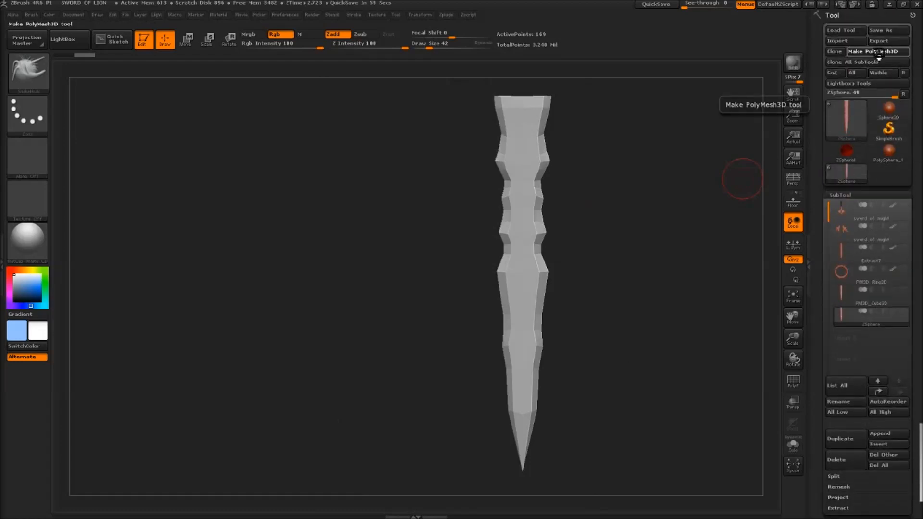
click(842, 174)
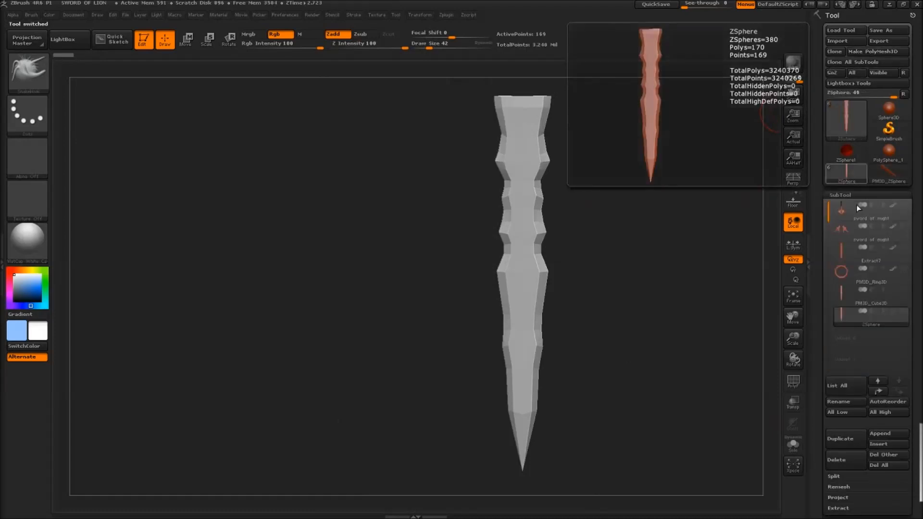
click(849, 464)
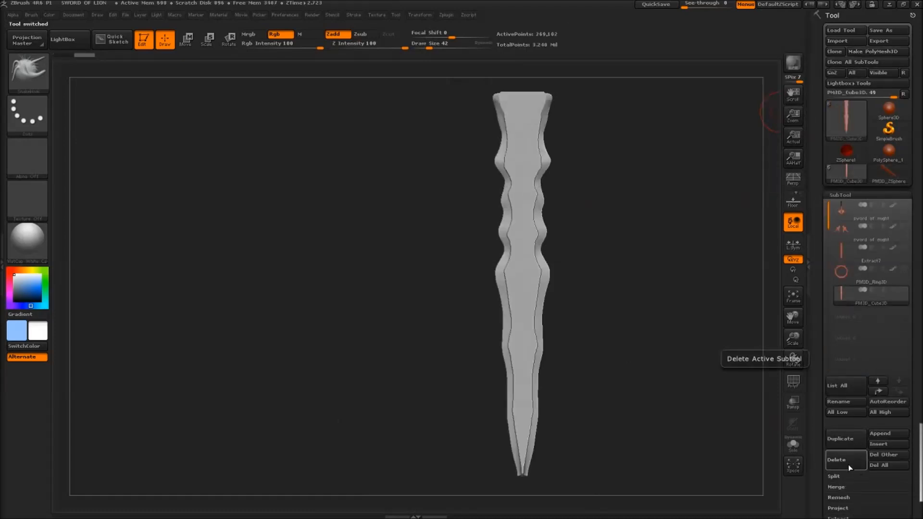
click(848, 464)
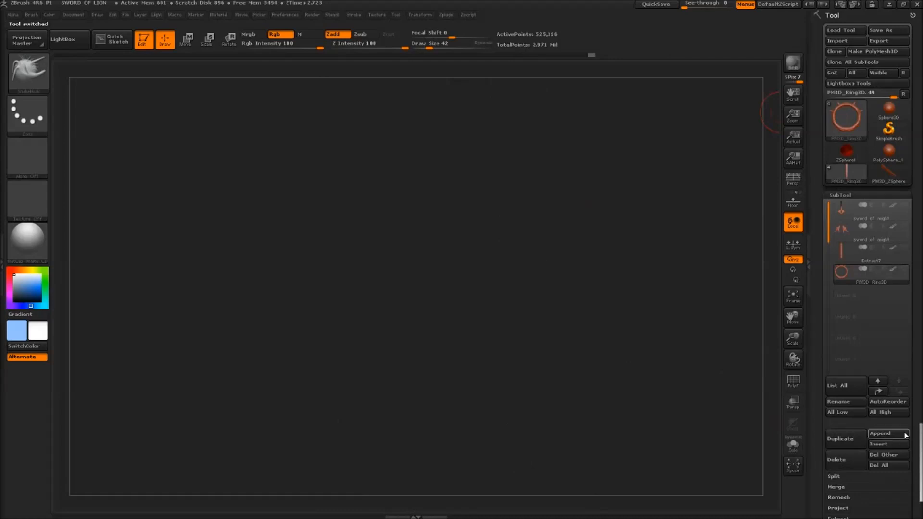
Append PM3D_ZSphere to the sword as a subtool, make it active and show the hidden subtools
click(900, 436)
click(824, 371)
click(895, 436)
mouse_move(722, 321)
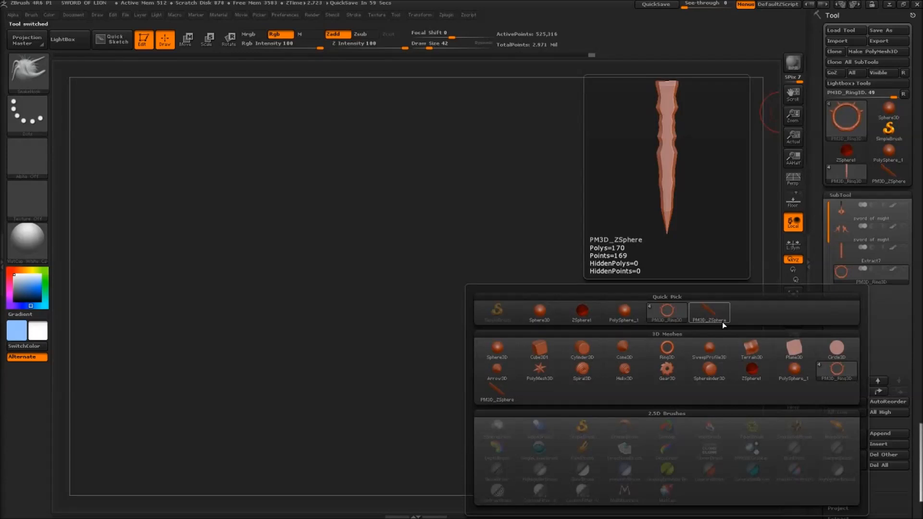
click(722, 321)
click(871, 294)
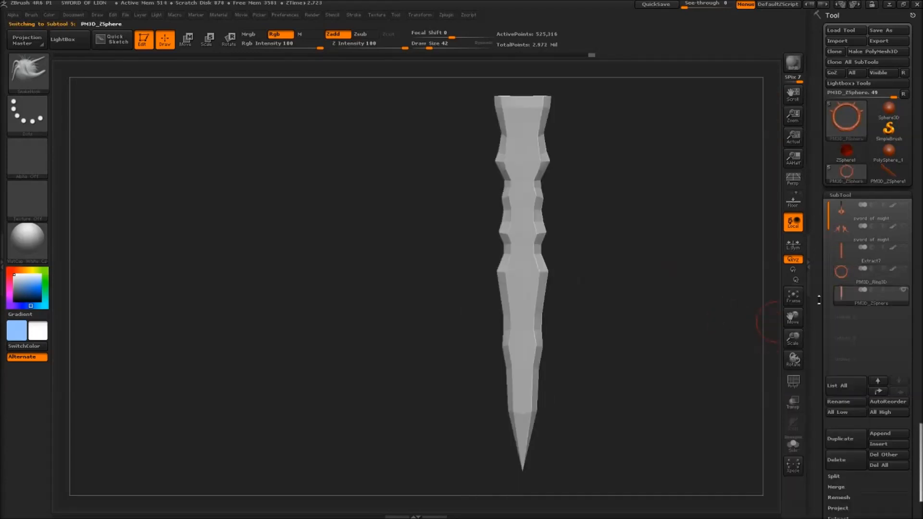
drag(604, 248, 644, 194)
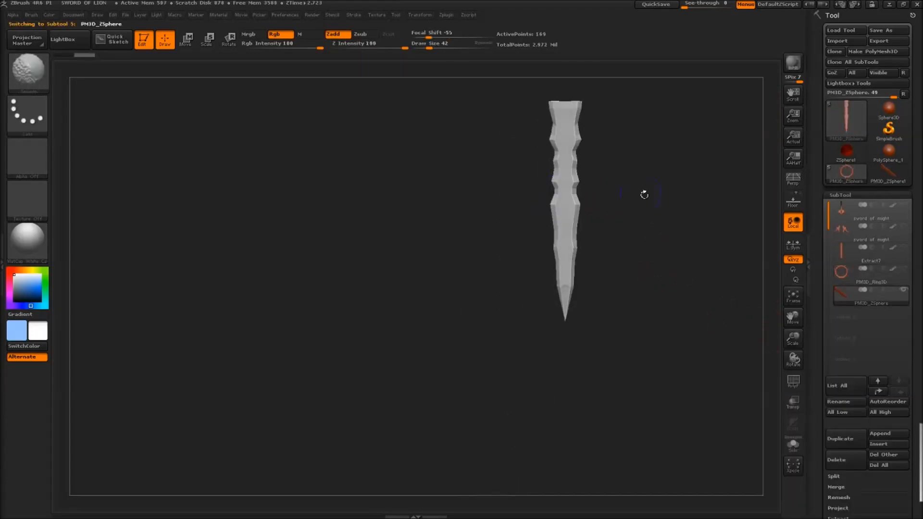
click(904, 291)
drag(589, 201, 540, 234)
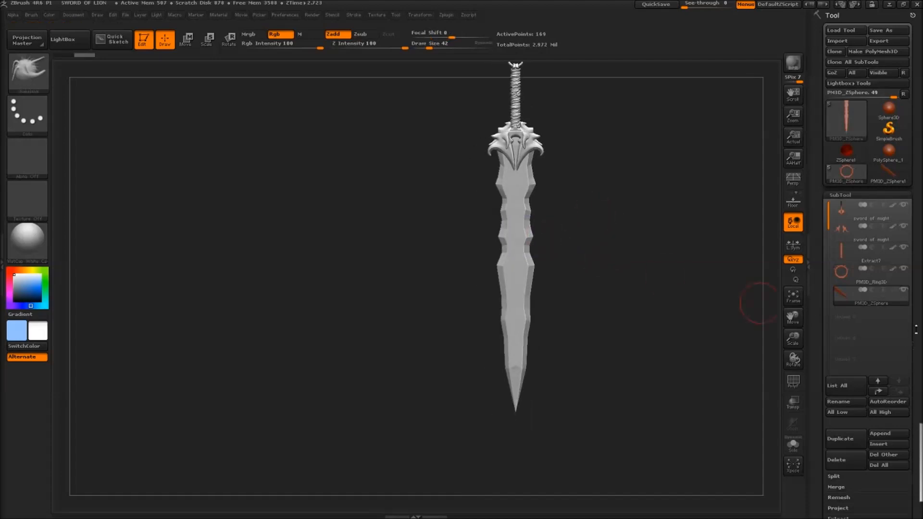
Try subdividing the new blade mesh to level 4 without creases and return it to its base level
scroll(865, 288, down, 5)
click(844, 235)
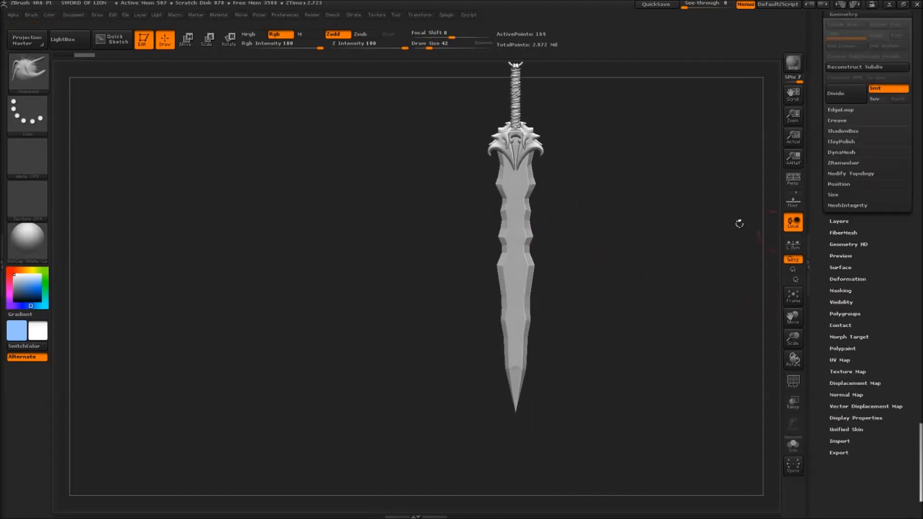
key(ctrl+d)
key(ctrl+d)
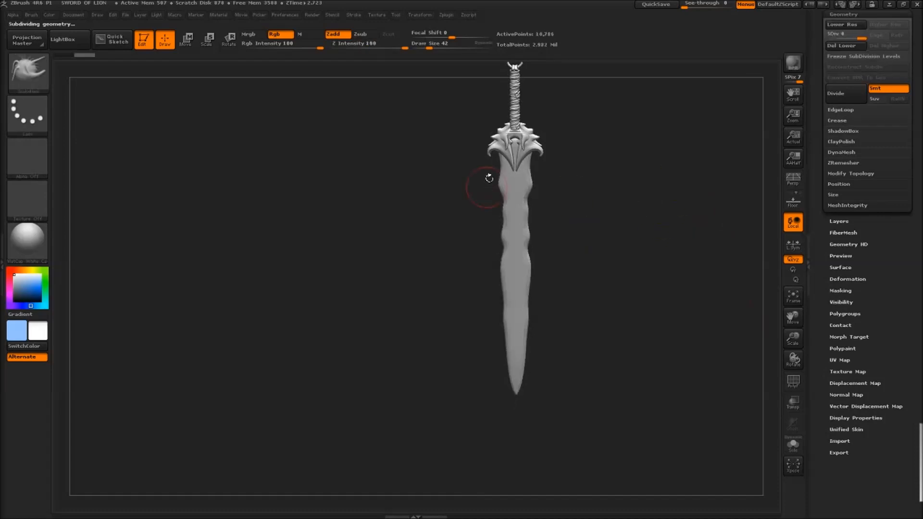
key(ctrl+d)
mouse_move(592, 212)
alt+mouse_down()
mouse_move(613, 263)
mouse_move(593, 195)
alt+mouse_up()
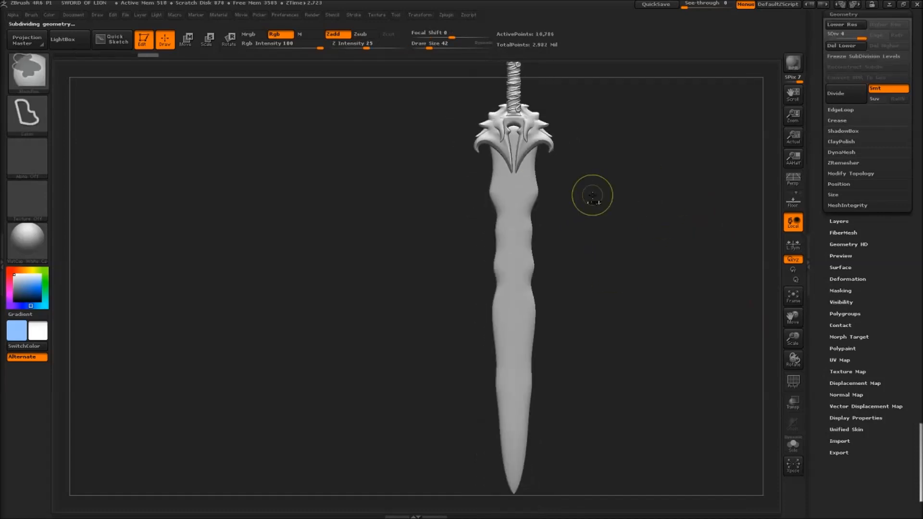
key(shift+d)
key(shift+d)
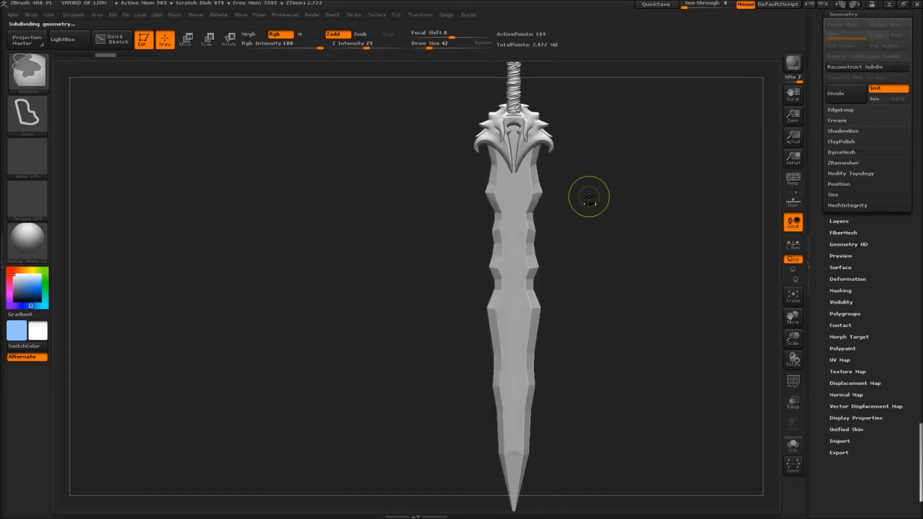
key(b)
key(s)
key(h)
key(super)
click(102, 509)
click(271, 369)
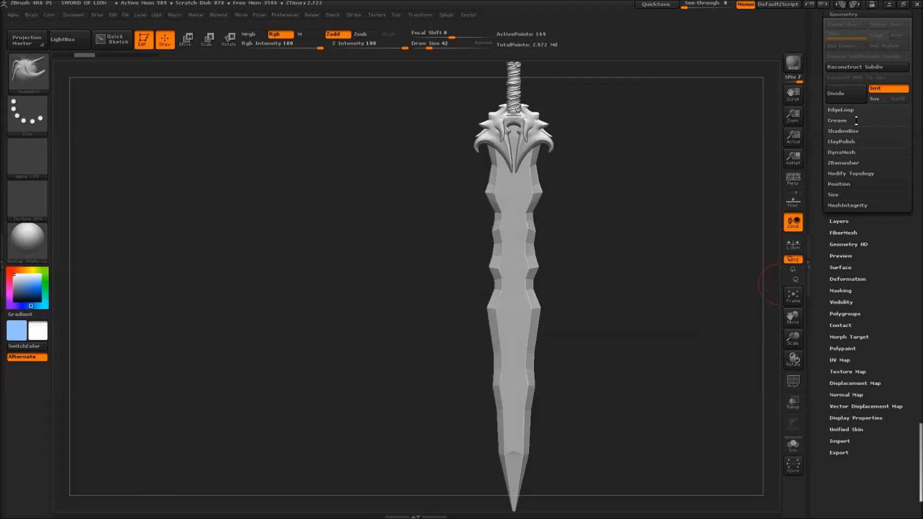
Open the crease settings for the blade's geometry
click(837, 120)
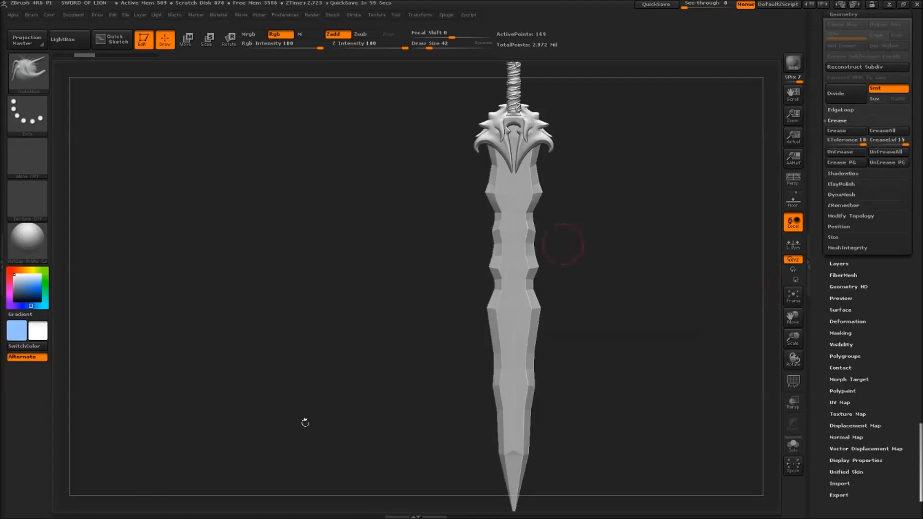
key(super)
click(99, 511)
click(565, 176)
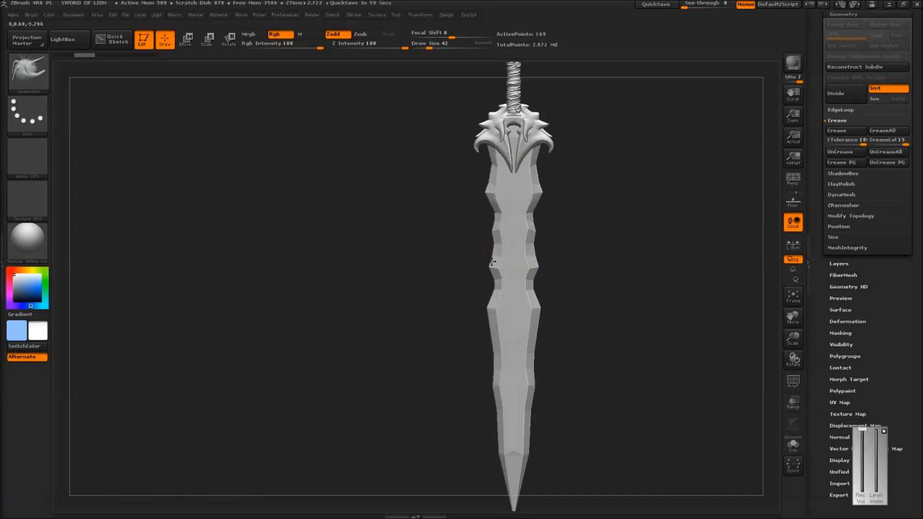
drag(854, 454, 920, 453)
click(667, 322)
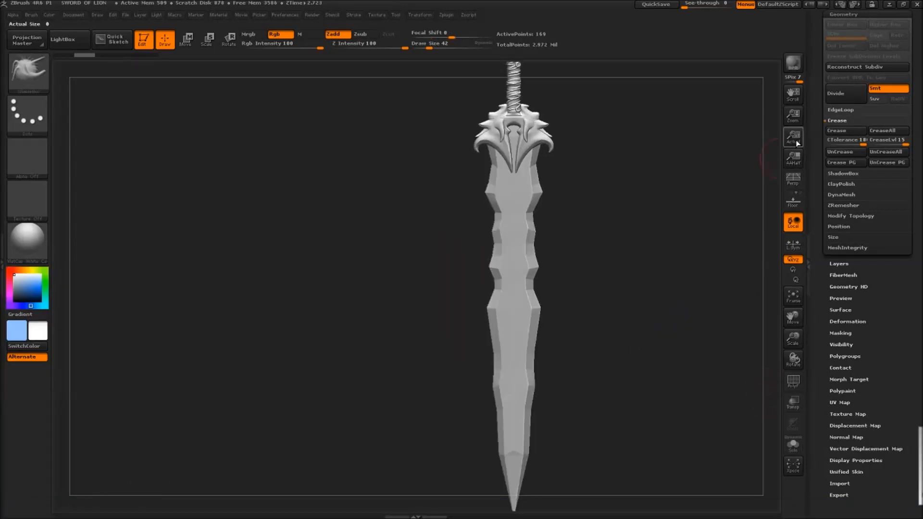
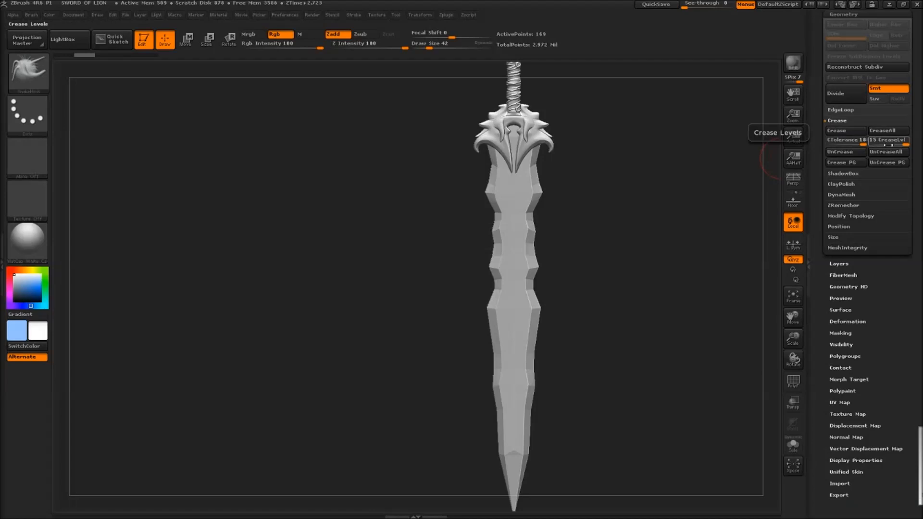
Try creasing the blade with tolerance 39 and crease level 3, checking the shape at subdivision level 4 before undoing
drag(861, 142, 841, 145)
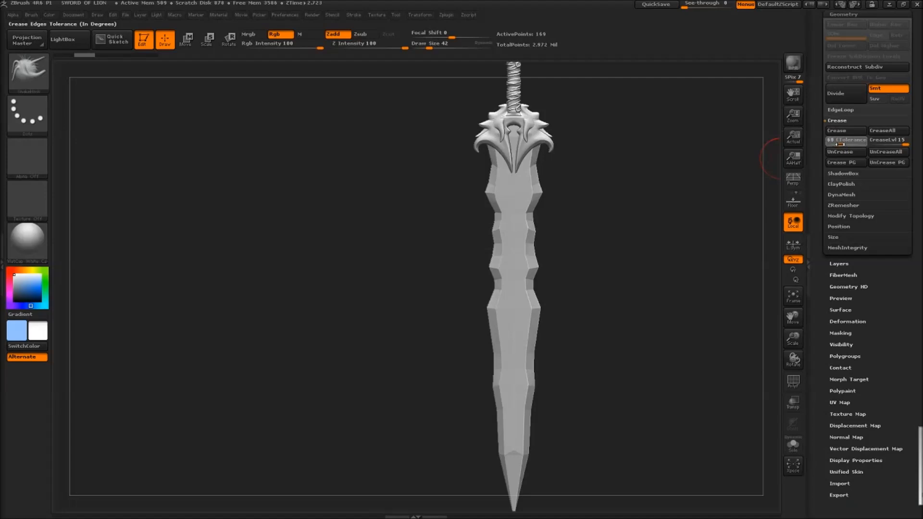
drag(898, 143, 876, 145)
click(843, 132)
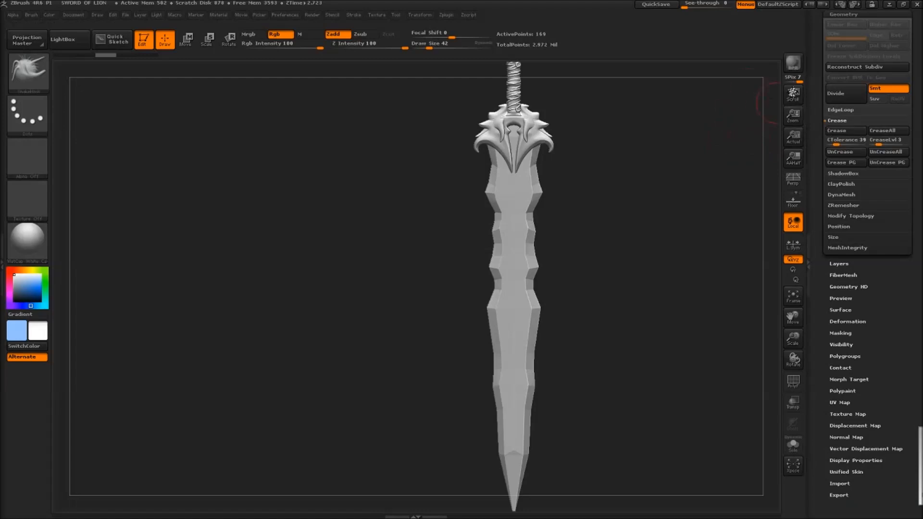
key(ctrl)
key(ctrl+d)
key(ctrl+d)
key(ctrl+d)
drag(539, 191, 676, 190)
key(ctrl)
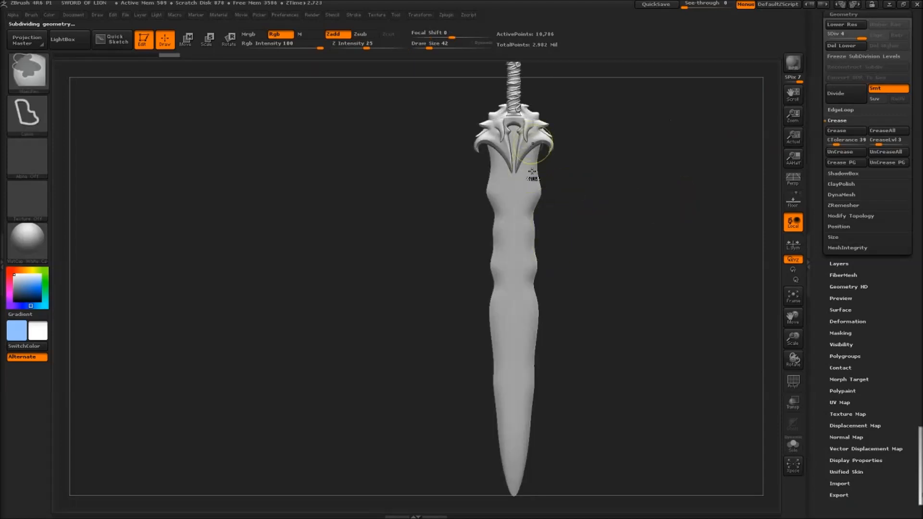
key(ctrl+z)
key(ctrl+z)
key(ctrl+z)
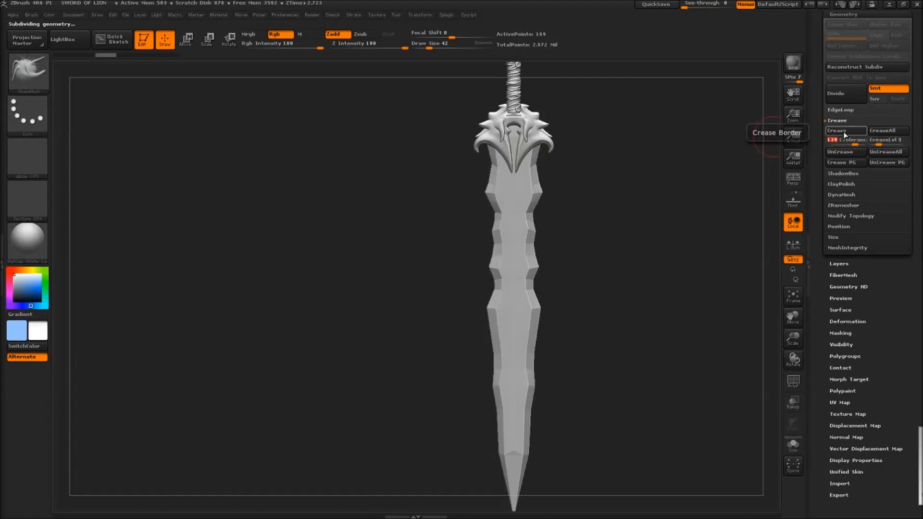
Try a higher crease tolerance on the blade, preview it at subdivision level 2 and undo the subdivision
key(ctrl+shift+z)
key(ctrl+shift+z)
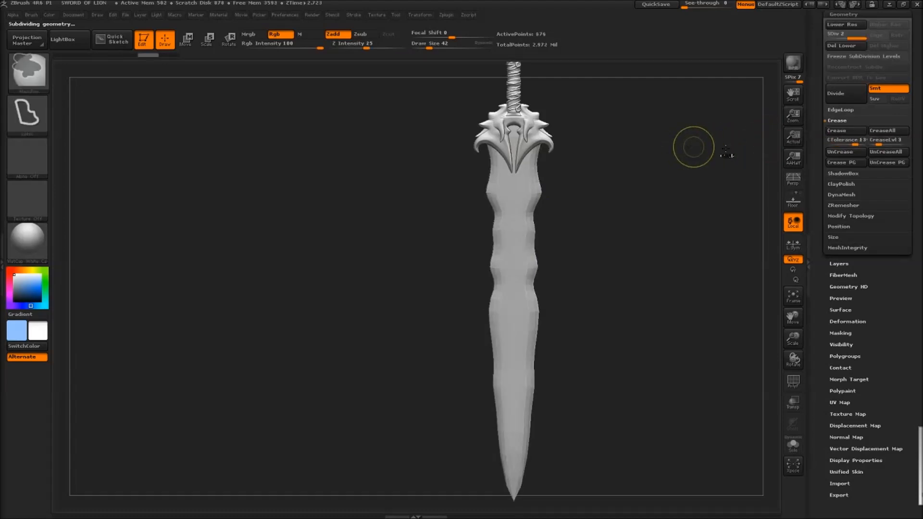
key(ctrl+z)
key(ctrl+z)
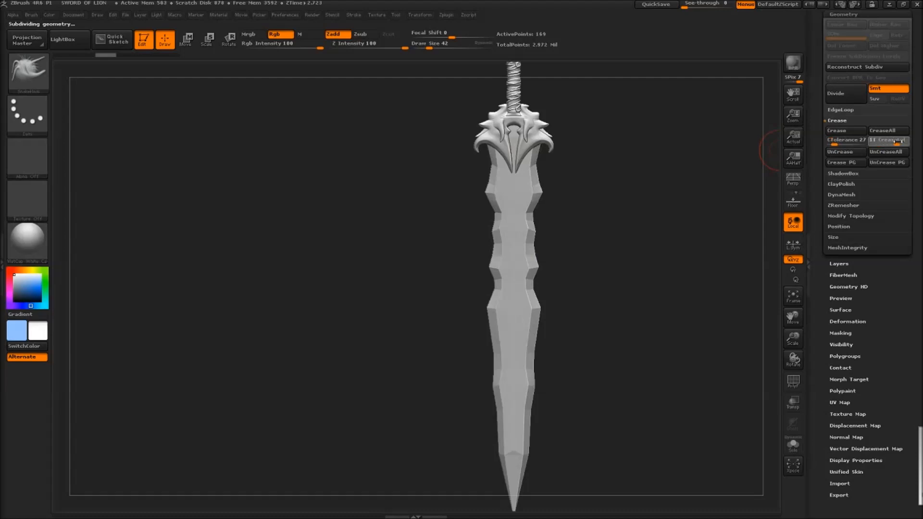
Try crease tolerance 27 with crease levels 12 and 14, preview the subdivided blade and undo the subdivision
key(ctrl+shift+z)
key(ctrl+shift+z)
key(ctrl+z)
key(ctrl+z)
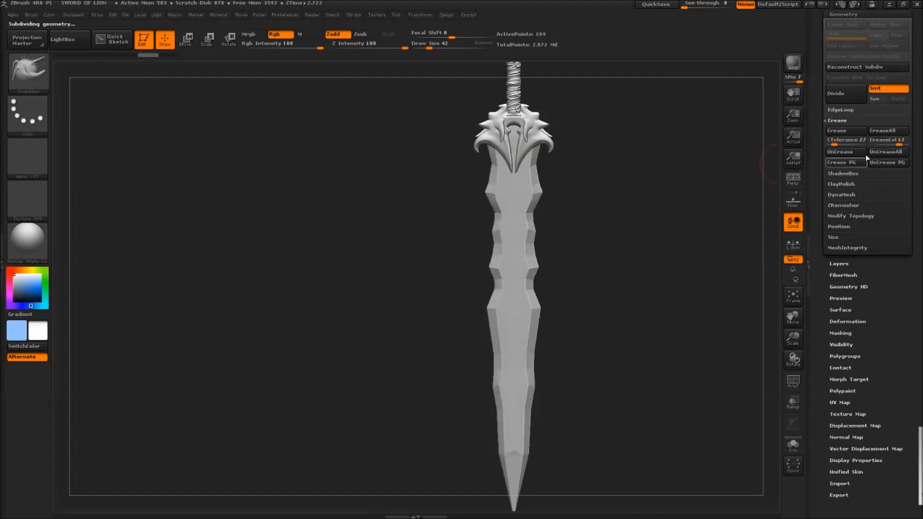
key(ctrl+shift+z)
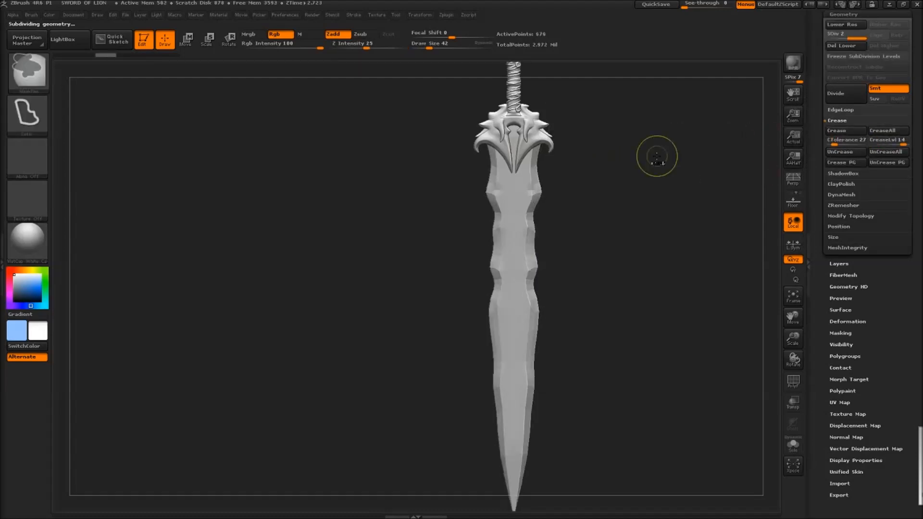
mouse_move(568, 158)
ctrl+right_down()
mouse_move(532, 207)
mouse_move(435, 189)
mouse_move(599, 198)
mouse_move(664, 168)
mouse_move(685, 175)
mouse_move(608, 233)
mouse_move(587, 190)
mouse_move(624, 172)
ctrl+right_up()
ctrl+right_drag(624, 172, 639, 207)
key(ctrl+z)
key(ctrl+z)
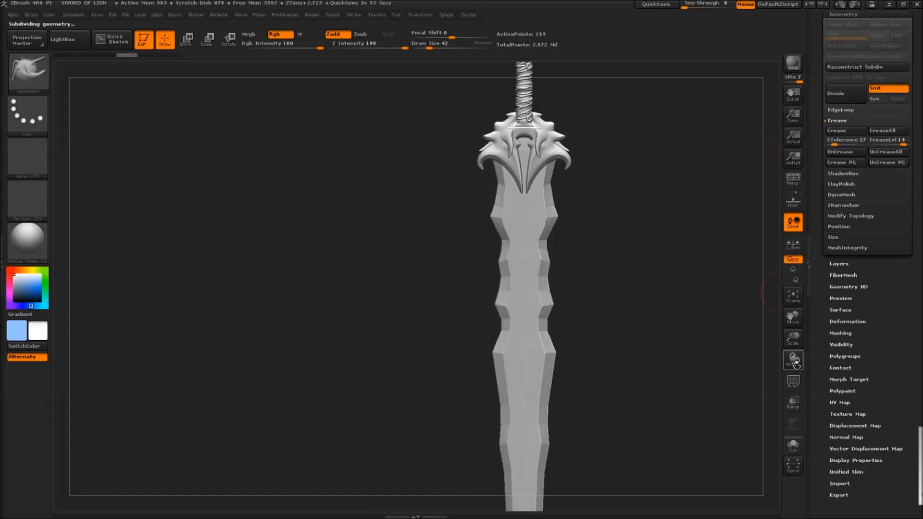
Display the blade's polygon wireframe and try creasing its edges with a much higher tolerance
click(793, 381)
mouse_move(567, 229)
ctrl+right_down()
mouse_move(602, 303)
mouse_move(548, 284)
mouse_move(543, 308)
mouse_move(558, 179)
mouse_move(531, 185)
mouse_move(631, 172)
ctrl+right_up()
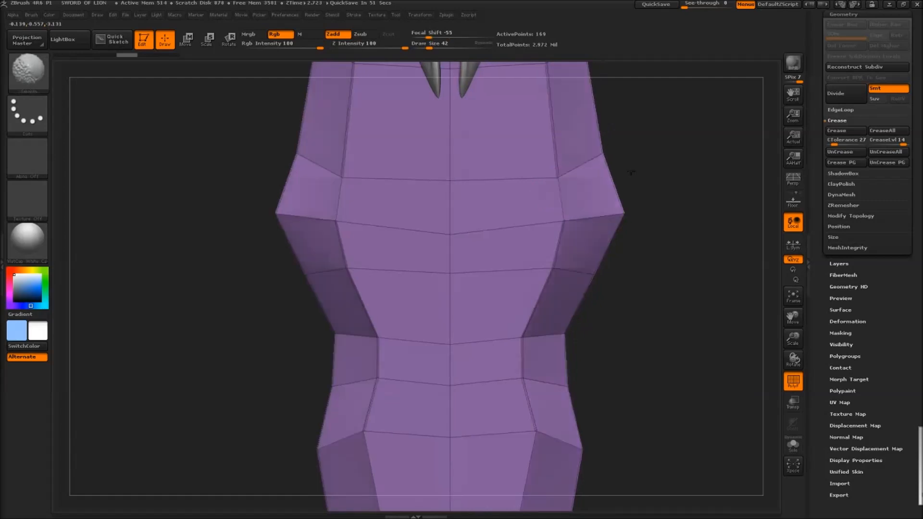
click(847, 142)
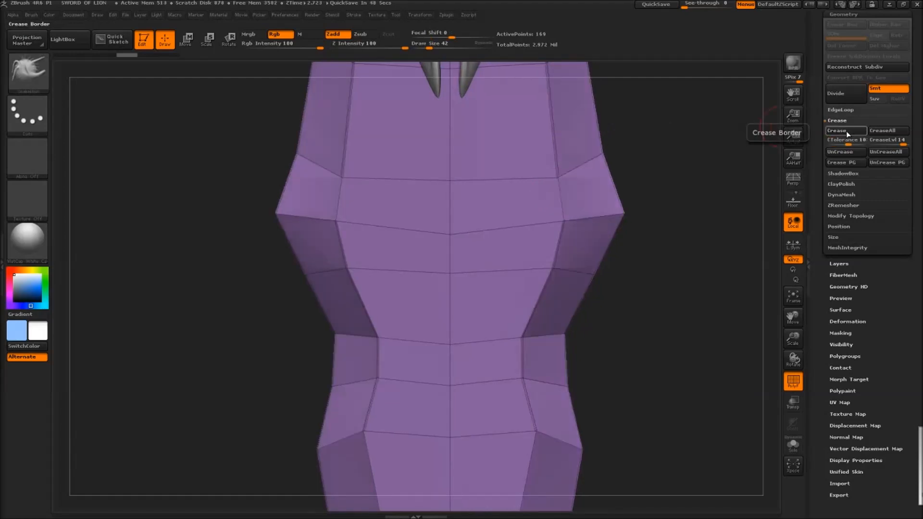
key(ctrl+z)
Set the crease tolerance to 14 and try creasing all blade edges at crease level 15
drag(843, 140, 833, 141)
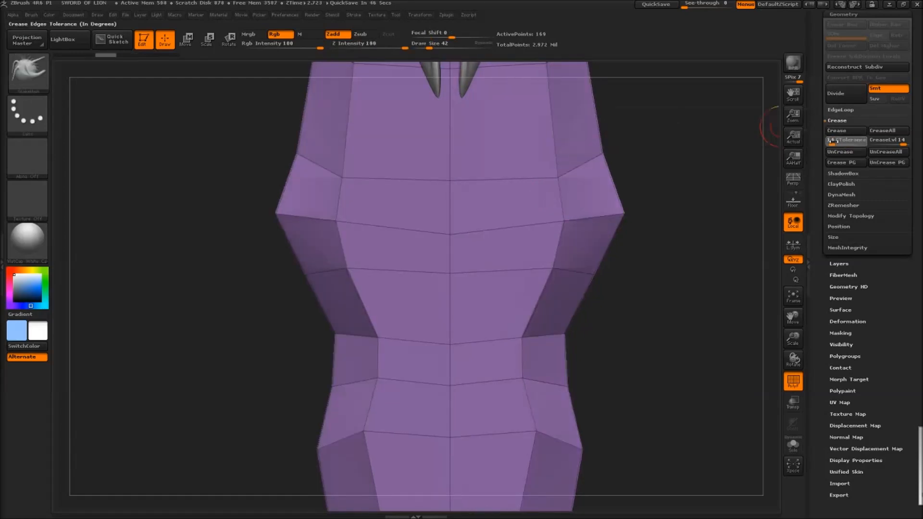
drag(889, 141, 902, 141)
click(881, 129)
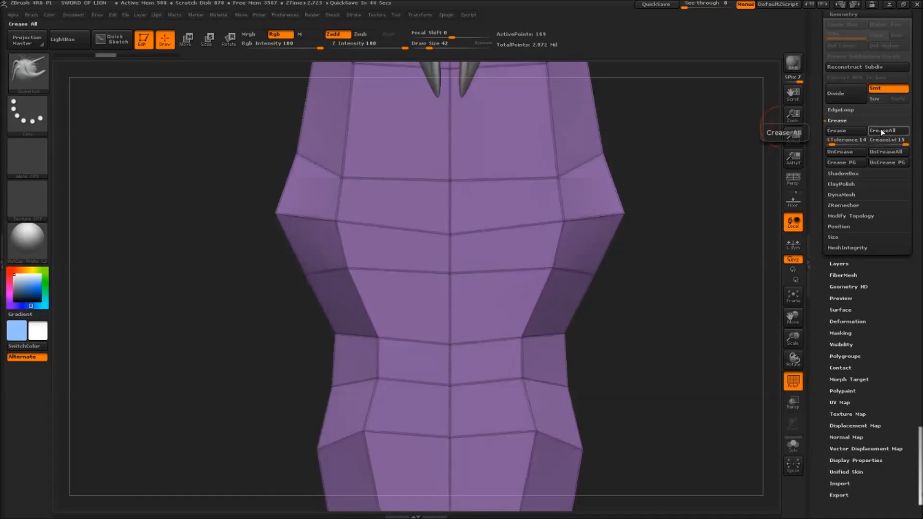
mouse_move(671, 155)
ctrl+right_down()
mouse_move(592, 128)
mouse_move(660, 141)
mouse_move(718, 166)
mouse_move(765, 168)
ctrl+right_up()
key(ctrl+z)
Set the crease level to 6 and crease the blade's edges by tolerance
click(886, 141)
click(844, 130)
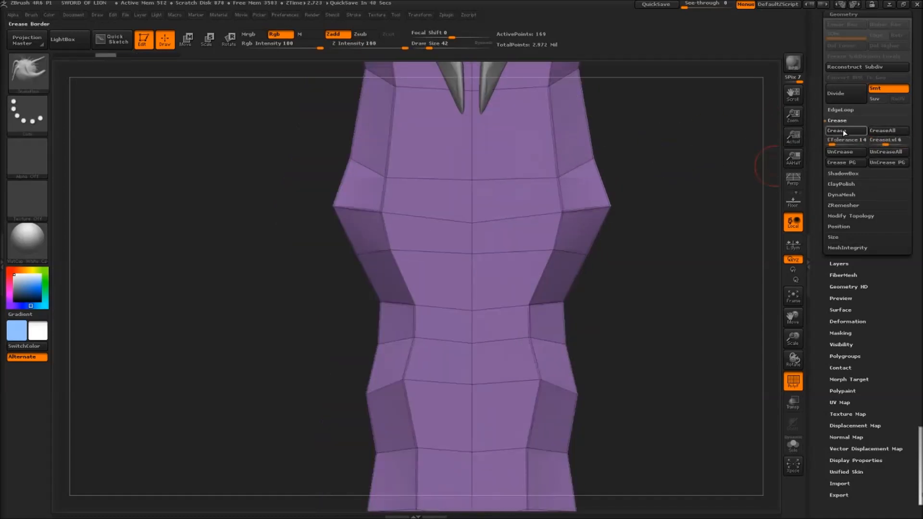
ctrl+right_drag(670, 147, 600, 110)
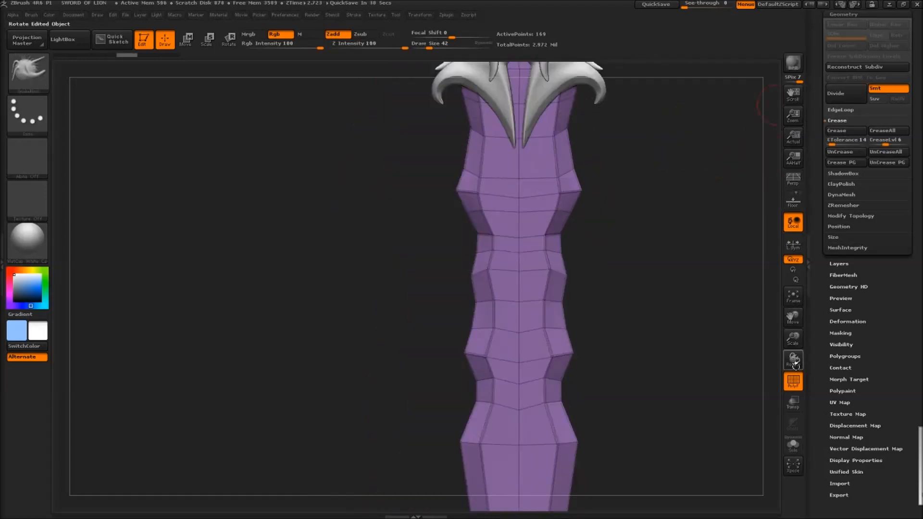
Hide the polygon wireframe and subdivide the creased blade to level 3, inspecting its edges down to the tip
click(795, 384)
mouse_move(668, 311)
ctrl+right_down()
mouse_move(620, 226)
mouse_move(626, 269)
mouse_move(649, 220)
mouse_move(635, 172)
ctrl+right_up()
key(ctrl+d)
key(ctrl+d)
mouse_move(607, 229)
ctrl+right_down()
mouse_move(608, 197)
mouse_move(617, 199)
ctrl+right_up()
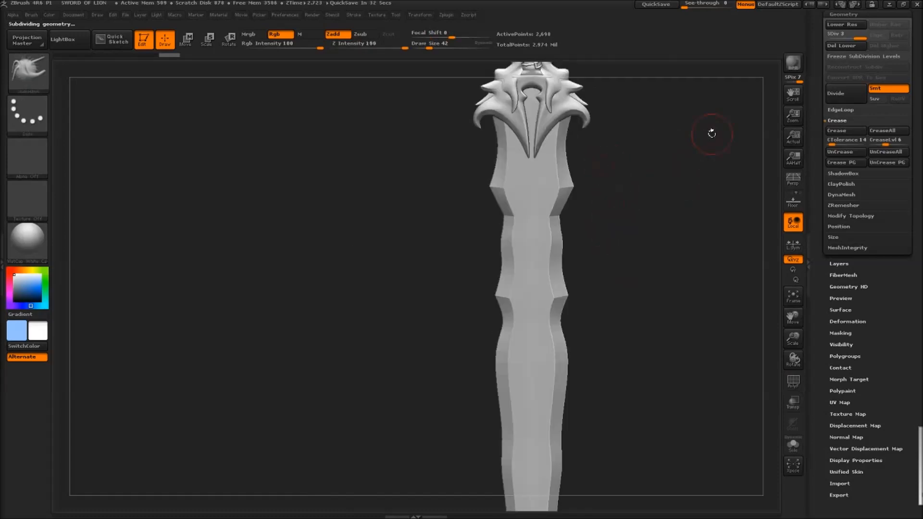
ctrl+right_drag(600, 139, 607, 194)
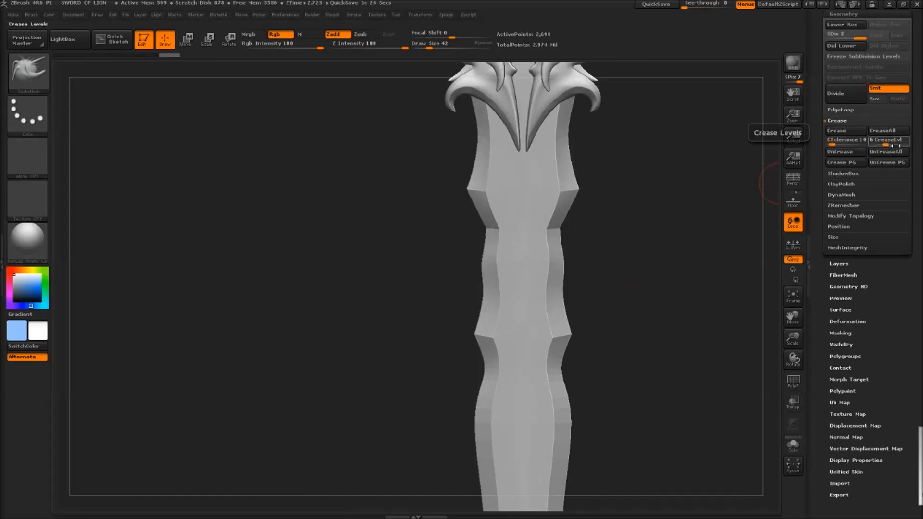
mouse_move(694, 154)
mouse_down()
mouse_move(563, 177)
mouse_move(539, 195)
mouse_move(564, 206)
mouse_move(610, 201)
mouse_move(615, 144)
mouse_up()
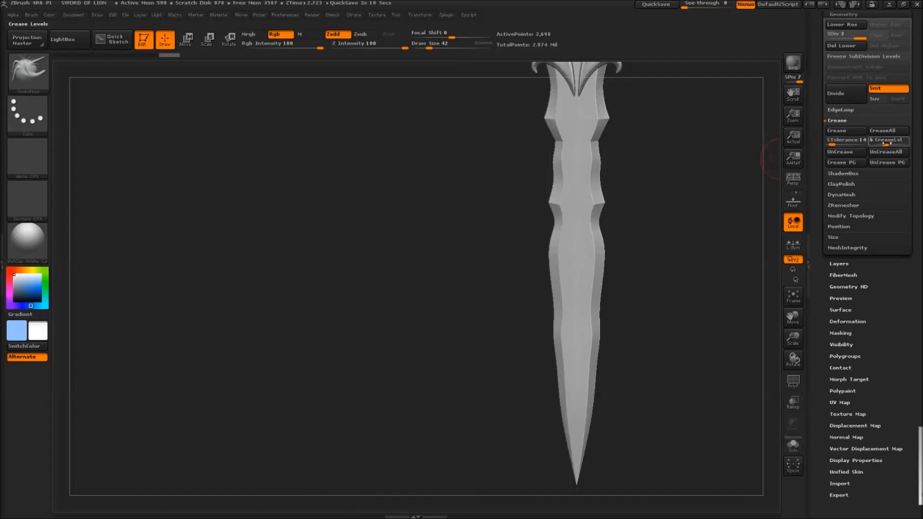
Subdivide the creased blade up to subdivision level 6
mouse_move(659, 155)
alt+mouse_down()
mouse_move(542, 233)
mouse_move(620, 232)
alt+mouse_up()
ctrl+right_drag(620, 232, 612, 189)
key(ctrl)
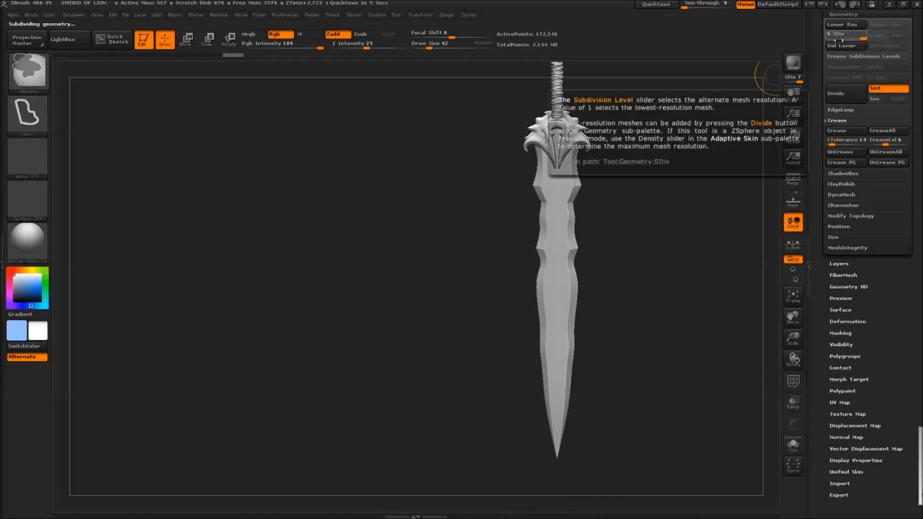
mouse_move(615, 207)
ctrl+right_down()
mouse_move(613, 237)
mouse_move(606, 173)
ctrl+right_up()
drag(607, 172, 610, 151)
right_click(610, 151)
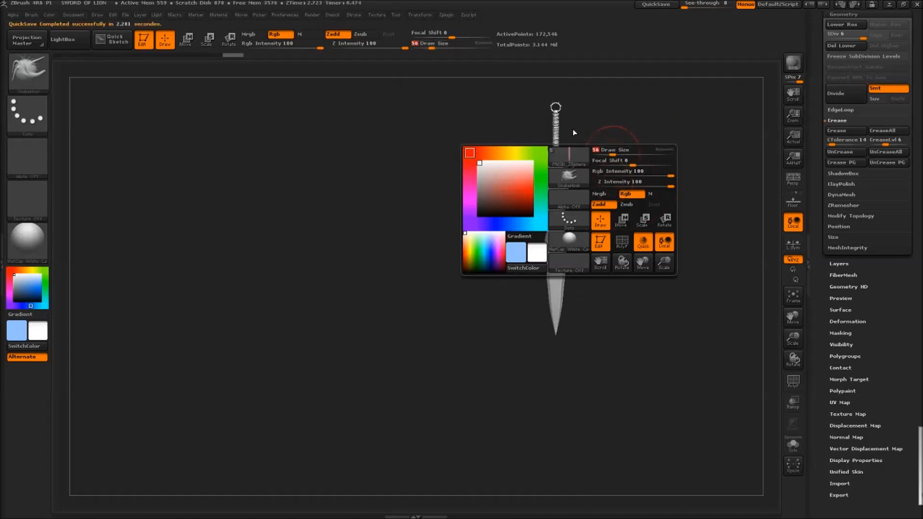
Mask the entire blade, straightening the sword to a front view
shift+drag(664, 170, 657, 183)
mouse_move(657, 182)
ctrl+right_down()
mouse_move(582, 268)
mouse_move(581, 205)
mouse_move(555, 156)
mouse_move(547, 188)
mouse_move(563, 175)
mouse_move(563, 142)
ctrl+right_up()
mouse_move(637, 140)
ctrl+right_down()
mouse_move(633, 179)
mouse_move(620, 180)
mouse_move(636, 185)
mouse_move(660, 173)
ctrl+right_up()
mouse_move(652, 129)
ctrl+mouse_down()
mouse_move(558, 417)
mouse_move(691, 462)
ctrl+mouse_up()
ctrl+right_drag(647, 359, 681, 187)
ctrl+drag(669, 126, 671, 495)
ctrl+right_drag(586, 135, 581, 313)
Try to lasso an unmasked spike on the blade just below the guard
mouse_move(576, 264)
alt+right_down()
mouse_move(536, 273)
mouse_move(535, 185)
mouse_move(529, 240)
alt+right_up()
ctrl+drag(507, 154, 519, 181)
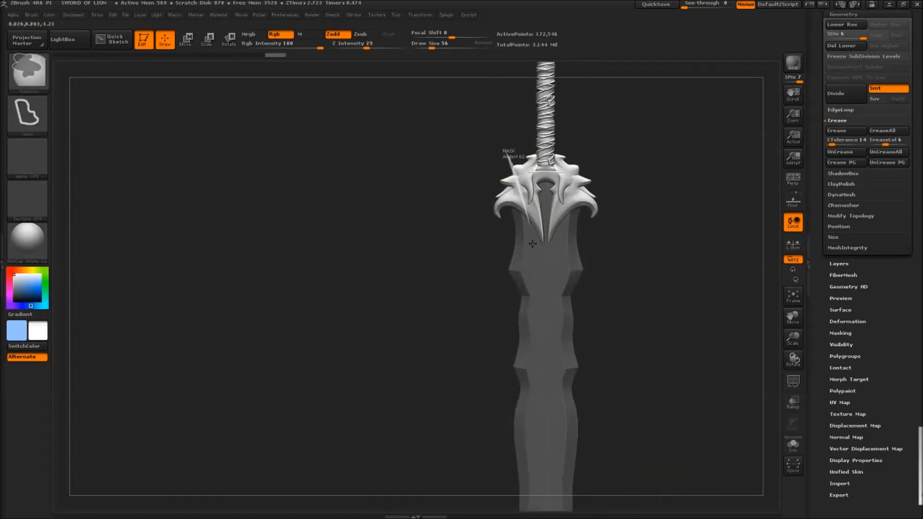
mouse_move(547, 304)
ctrl+alt+mouse_down()
mouse_move(576, 144)
mouse_move(601, 137)
ctrl+alt+mouse_up()
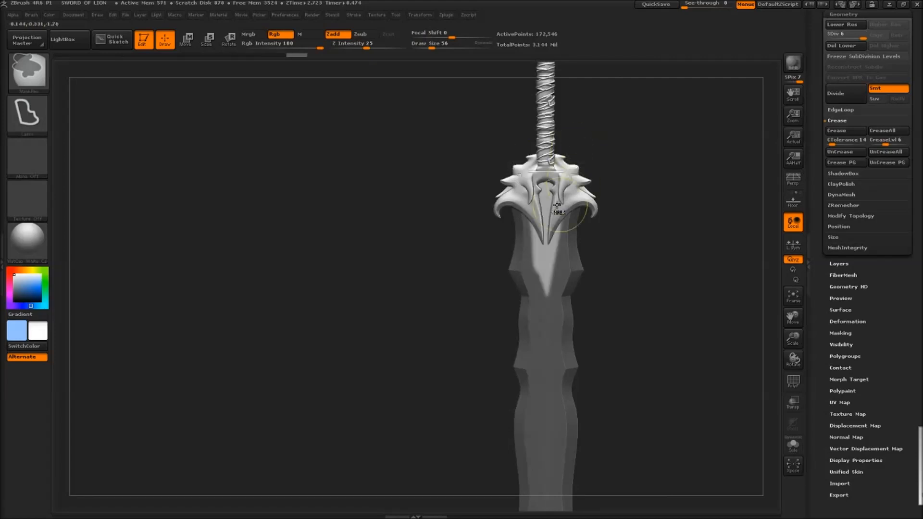
ctrl+right_drag(554, 210, 568, 256)
key(ctrl+z)
mouse_move(474, 153)
ctrl+alt+mouse_down()
mouse_move(528, 317)
mouse_move(476, 107)
ctrl+alt+mouse_up()
key(ctrl+z)
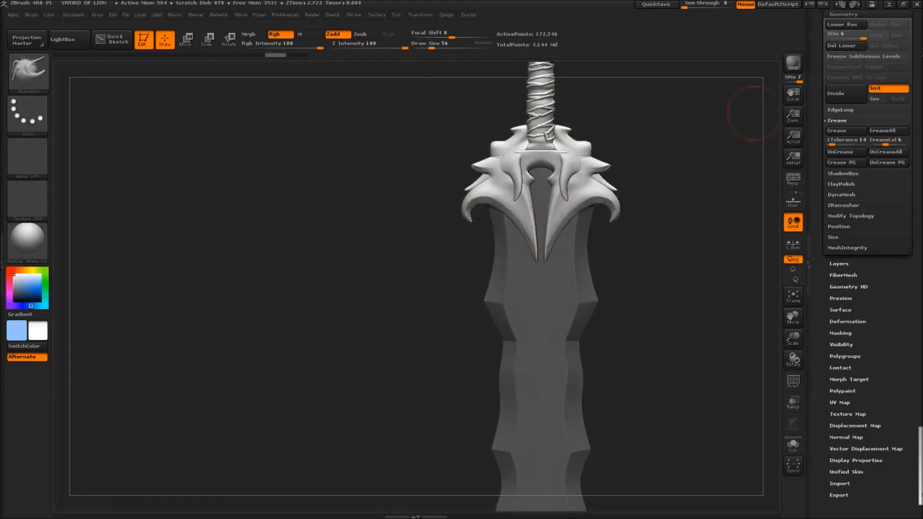
Set mirrored symmetry across the blade in X and try unmasking a spike below the guard
drag(910, 58, 910, 196)
click(426, 17)
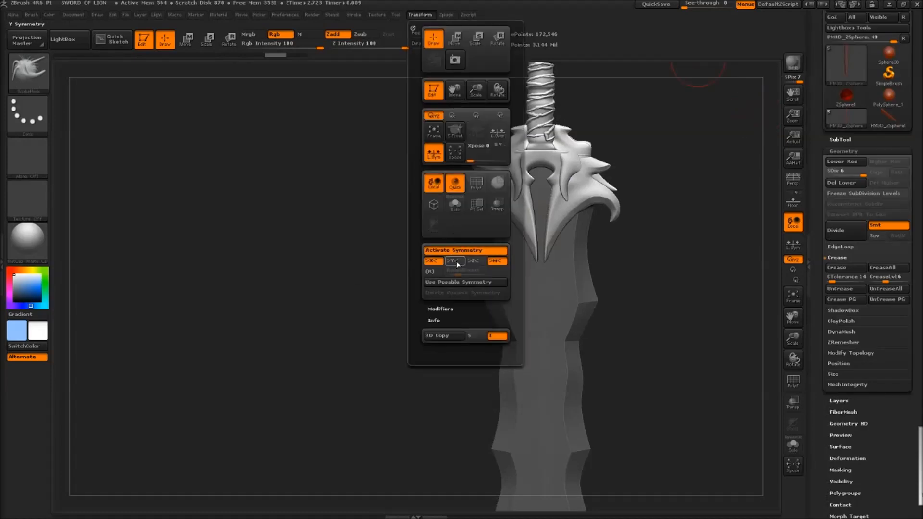
mouse_move(505, 136)
ctrl+alt+mouse_down()
mouse_move(534, 274)
mouse_move(565, 115)
ctrl+alt+mouse_up()
drag(426, 184, 496, 184)
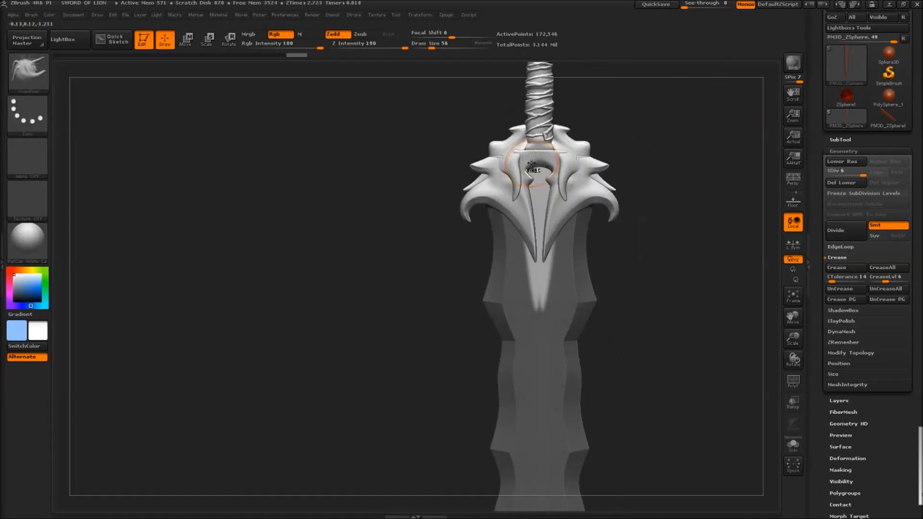
key(ctrl+z)
Lasso mirrored unmasked V-shaped strips on the blade below the guard to form a spiked emblem
mouse_move(475, 120)
ctrl+alt+mouse_down()
mouse_move(540, 288)
mouse_move(576, 115)
mouse_move(542, 138)
mouse_move(640, 304)
ctrl+alt+mouse_up()
ctrl+right_drag(479, 249, 497, 288)
mouse_move(491, 255)
ctrl+alt+mouse_down()
mouse_move(540, 358)
mouse_move(553, 411)
mouse_move(608, 291)
mouse_move(569, 401)
mouse_move(536, 446)
ctrl+alt+mouse_up()
ctrl+alt+drag(504, 303, 490, 256)
mouse_move(544, 387)
ctrl+right_down()
mouse_move(547, 366)
mouse_move(531, 365)
mouse_move(508, 196)
ctrl+right_up()
ctrl+right_drag(575, 365, 575, 413)
alt+right_drag(495, 155, 530, 332)
Finish the lower end of the unmasked emblem as a single downward point, discarding the forked attempts
mouse_move(479, 226)
mouse_down()
mouse_move(541, 445)
mouse_move(549, 402)
mouse_up()
key(ctrl+z)
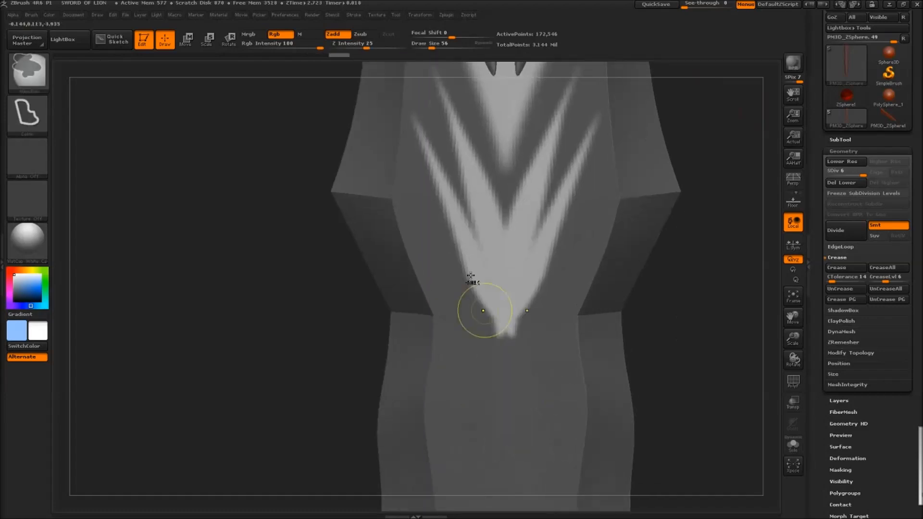
drag(501, 377, 504, 437)
key(ctrl+z)
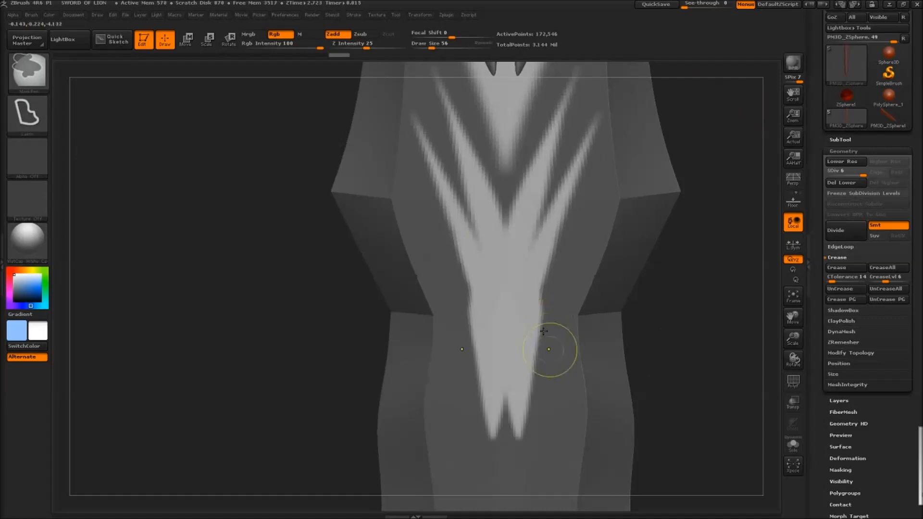
key(ctrl+z)
alt+drag(513, 367, 500, 266)
mouse_move(544, 402)
mouse_down()
mouse_move(542, 264)
mouse_move(560, 311)
mouse_move(499, 249)
mouse_move(502, 298)
mouse_up()
Sharpen the mask edges around the spiked emblem on the upper blade
key(b)
key(s)
key(h)
click(848, 144)
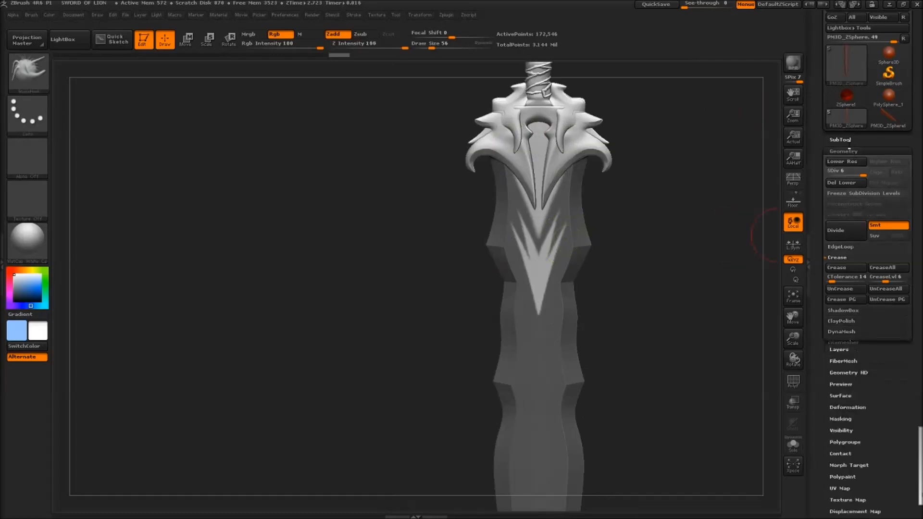
click(836, 232)
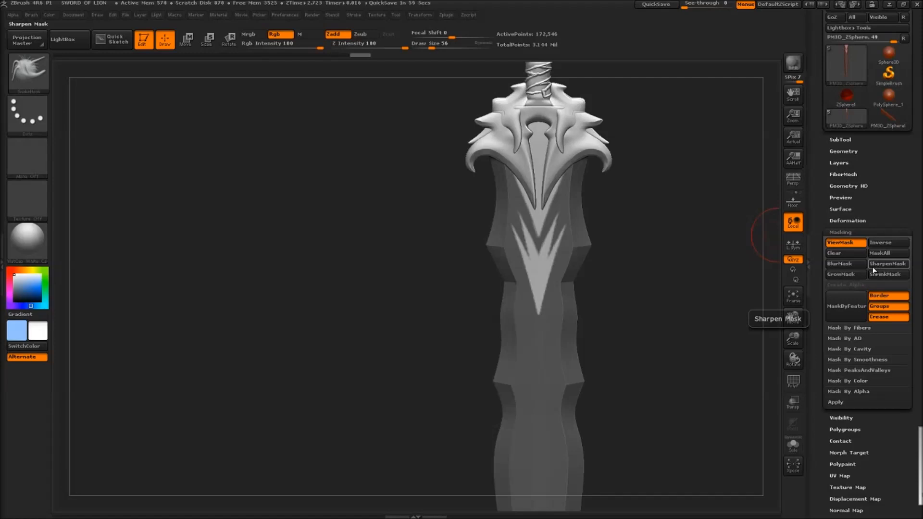
click(845, 231)
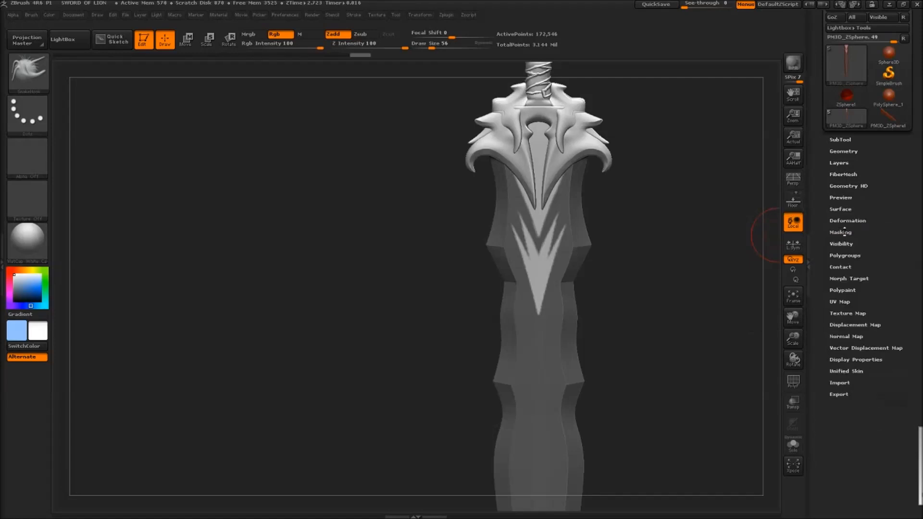
Inflate the unmasked spiked emblem outward from the blade surface
click(846, 220)
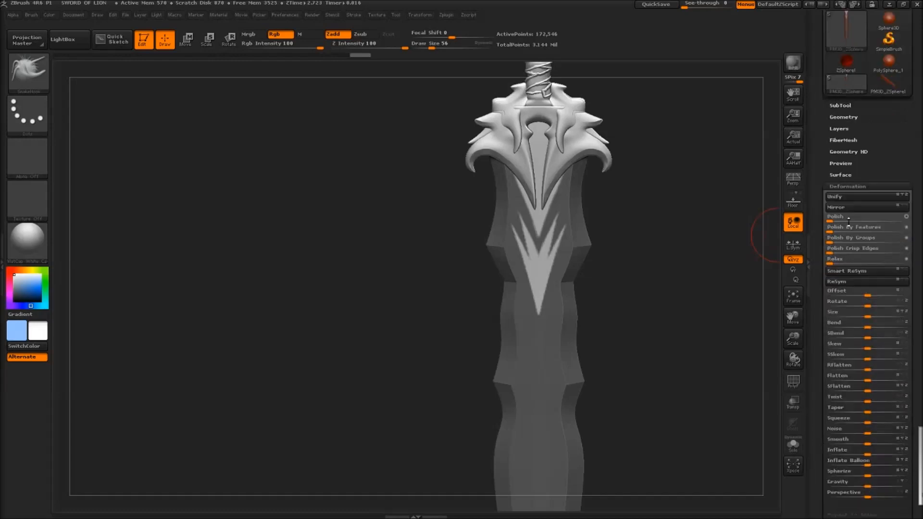
drag(875, 281, 871, 282)
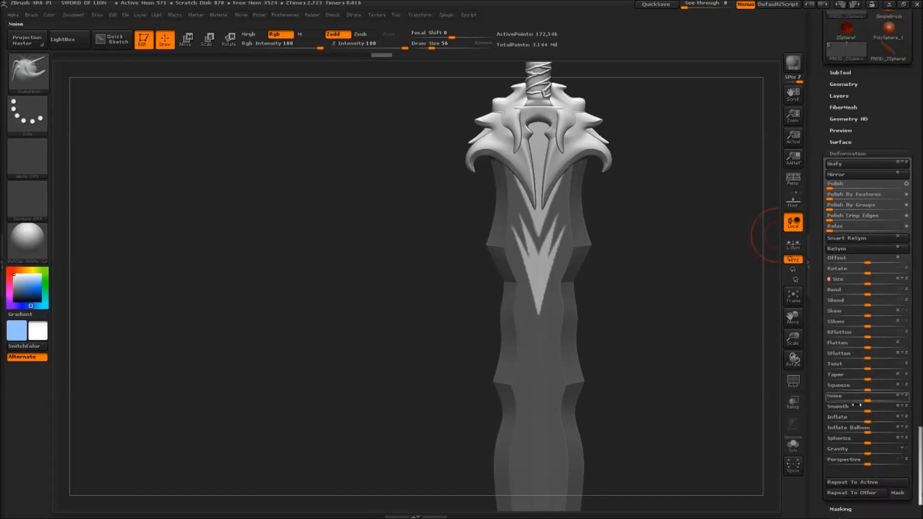
click(868, 422)
drag(878, 420, 881, 417)
mouse_move(631, 206)
ctrl+right_down()
mouse_move(534, 118)
mouse_move(644, 261)
mouse_move(553, 214)
ctrl+right_up()
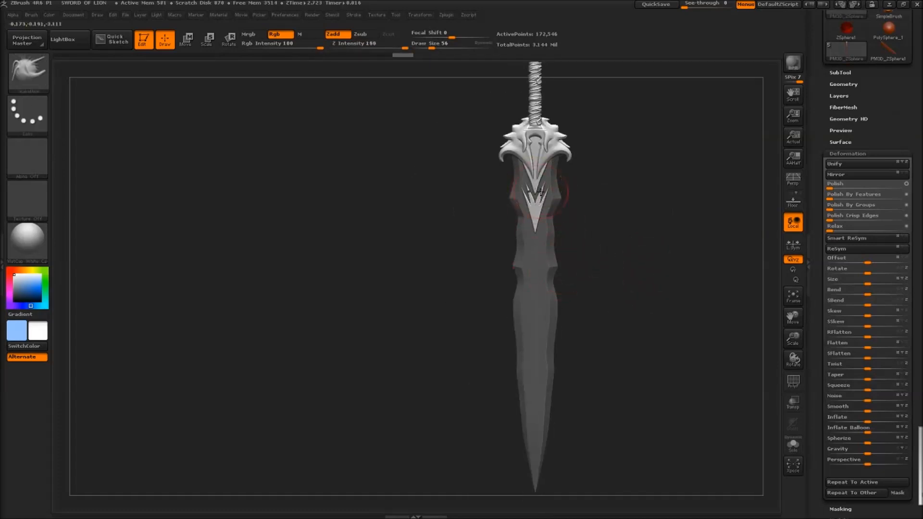
mouse_move(563, 229)
ctrl+right_down()
mouse_move(603, 277)
mouse_move(611, 186)
ctrl+right_up()
alt+right_drag(648, 305, 643, 384)
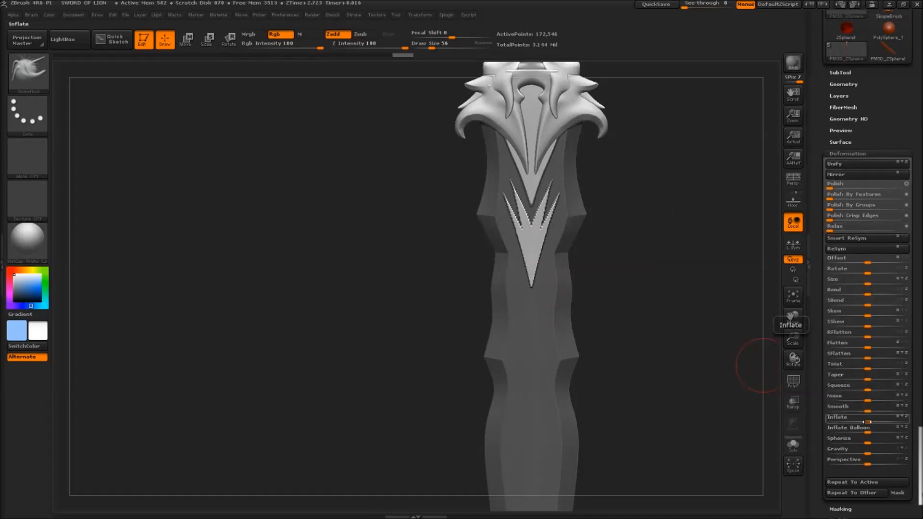
Try deflating the emblem with a negative Inflate value and smoothing its centre
drag(866, 422, 833, 419)
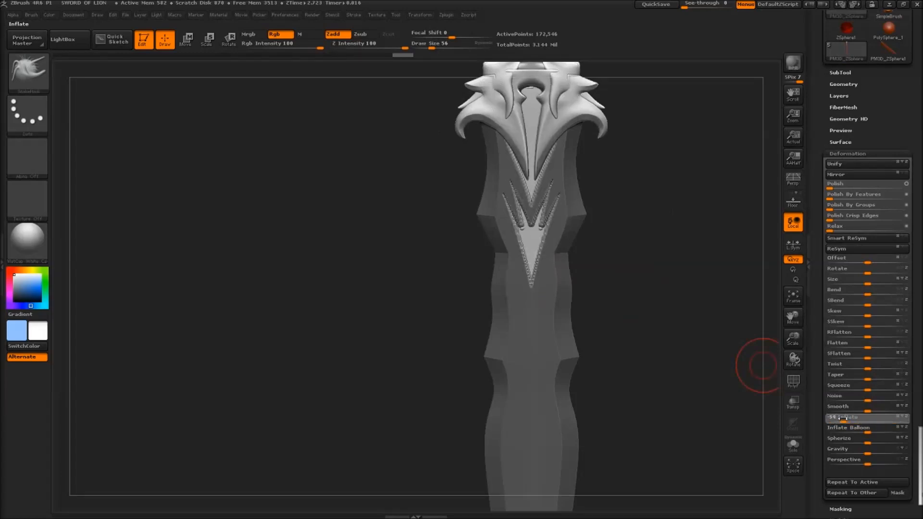
shift+drag(533, 219, 531, 263)
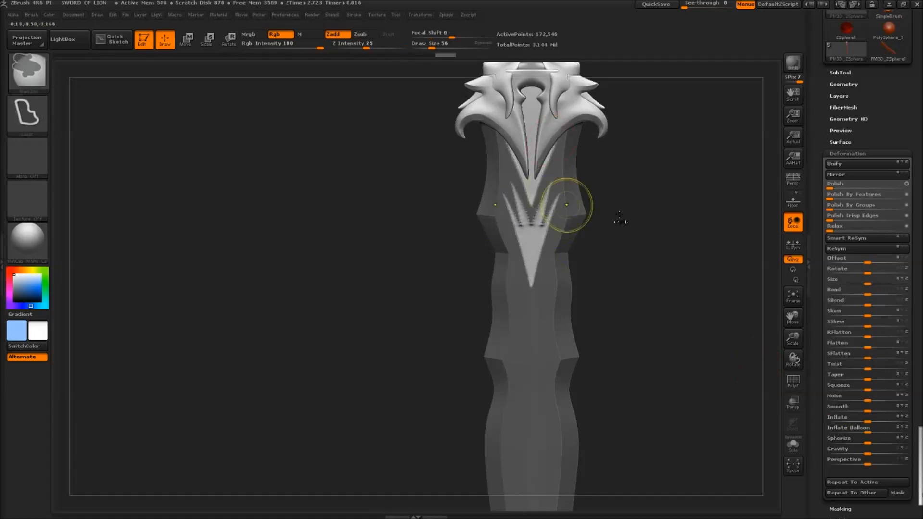
ctrl+right_drag(651, 238, 620, 163)
mouse_move(583, 157)
ctrl+alt+mouse_down()
mouse_move(414, 207)
mouse_move(622, 304)
ctrl+alt+mouse_up()
mouse_move(568, 230)
ctrl+right_down()
mouse_move(624, 357)
mouse_move(637, 303)
ctrl+right_up()
key(ctrl+z)
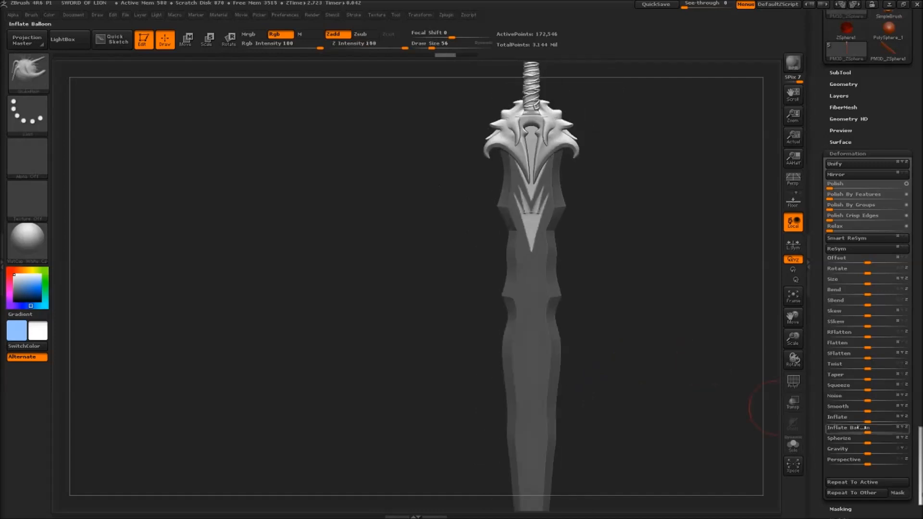
Try inflating the emblem outward again and unmasking the rest of the blade around it
drag(868, 420, 878, 420)
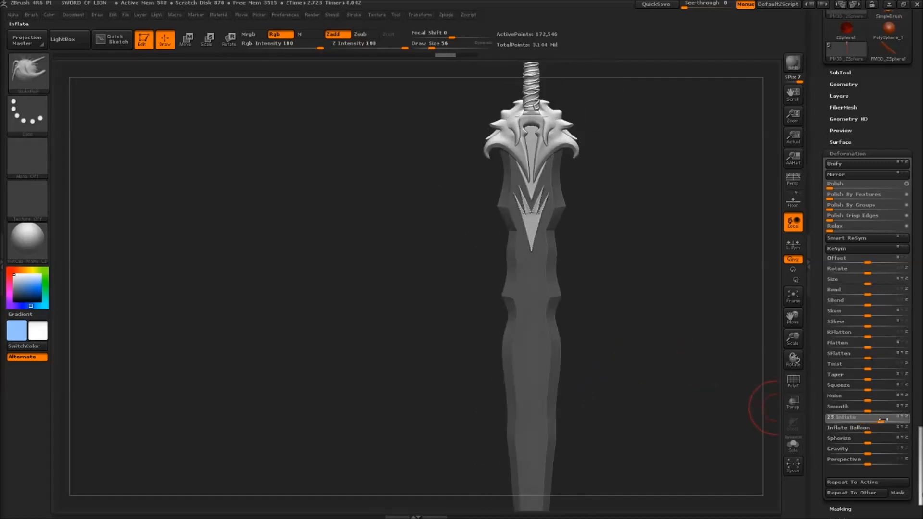
ctrl+right_drag(638, 307, 628, 168)
ctrl+alt+drag(626, 131, 728, 491)
ctrl+alt+drag(608, 207, 775, 490)
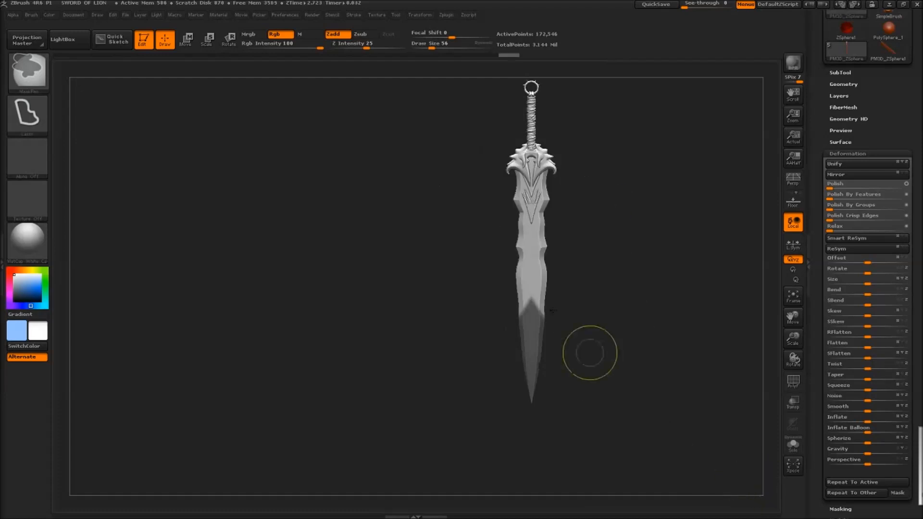
ctrl+right_drag(590, 353, 577, 410)
ctrl+alt+drag(482, 206, 630, 403)
mouse_move(649, 402)
ctrl+right_down()
mouse_move(605, 476)
mouse_move(510, 274)
mouse_move(476, 269)
ctrl+right_up()
Undo the recent unmasking, inflation and smoothing changes on the blade
mouse_move(605, 268)
shift+mouse_down()
mouse_move(591, 242)
mouse_move(613, 192)
shift+mouse_up()
key(ctrl+z)
key(ctrl+z)
key(ctrl+z)
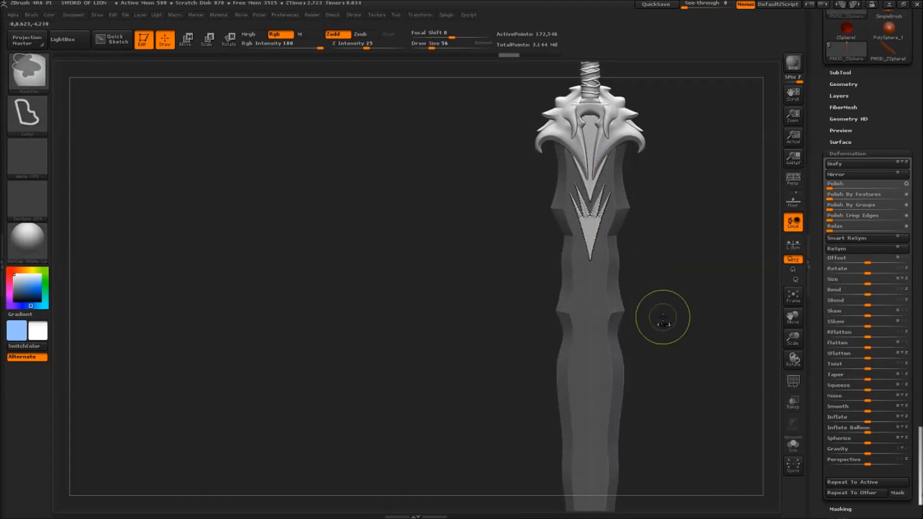
key(ctrl+z)
key(ctrl+z)
Unmask two mirrored vertical strips and an inverted V in the middle of the blade below the emblem
alt+right_drag(619, 332, 547, 288)
mouse_move(517, 216)
alt+right_down()
mouse_move(509, 336)
mouse_move(529, 223)
alt+right_up()
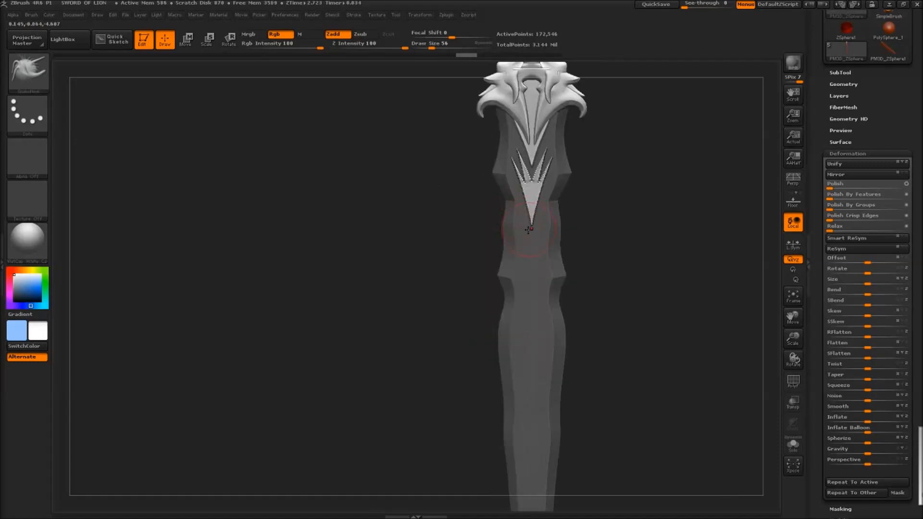
alt+right_drag(533, 255, 529, 198)
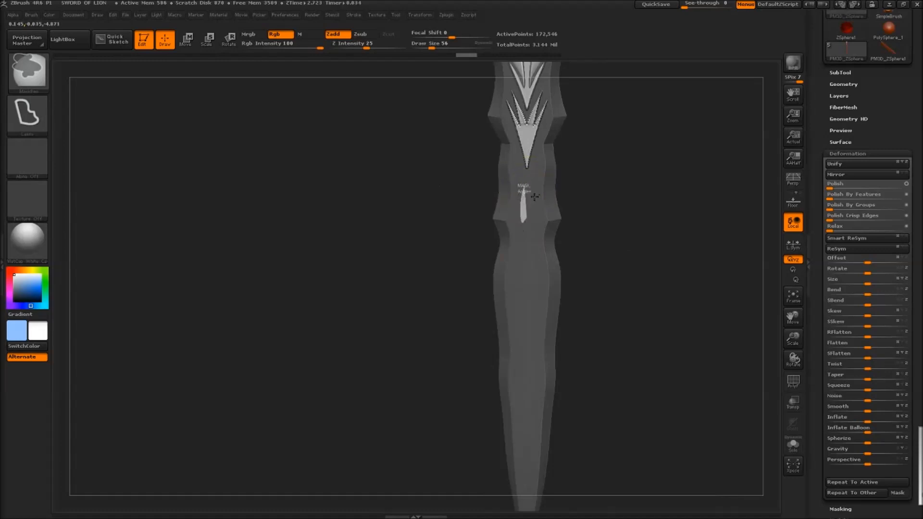
ctrl+alt+drag(528, 266, 533, 258)
key(ctrl+z)
ctrl+alt+drag(537, 191, 535, 234)
ctrl+alt+drag(535, 295, 527, 239)
ctrl+right_drag(531, 231, 527, 283)
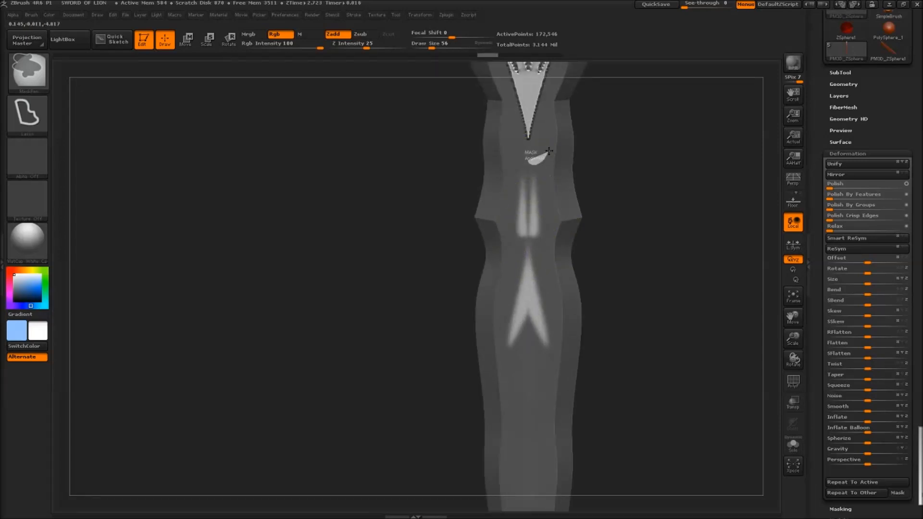
Extend the mid-blade pattern with unmasked horn-like tips above the strips and tapered links to the inverted V
ctrl+alt+drag(523, 165, 528, 162)
mouse_move(534, 210)
ctrl+right_down()
mouse_move(533, 187)
mouse_move(513, 312)
mouse_move(537, 328)
mouse_move(503, 119)
ctrl+right_up()
ctrl+alt+drag(518, 99, 521, 101)
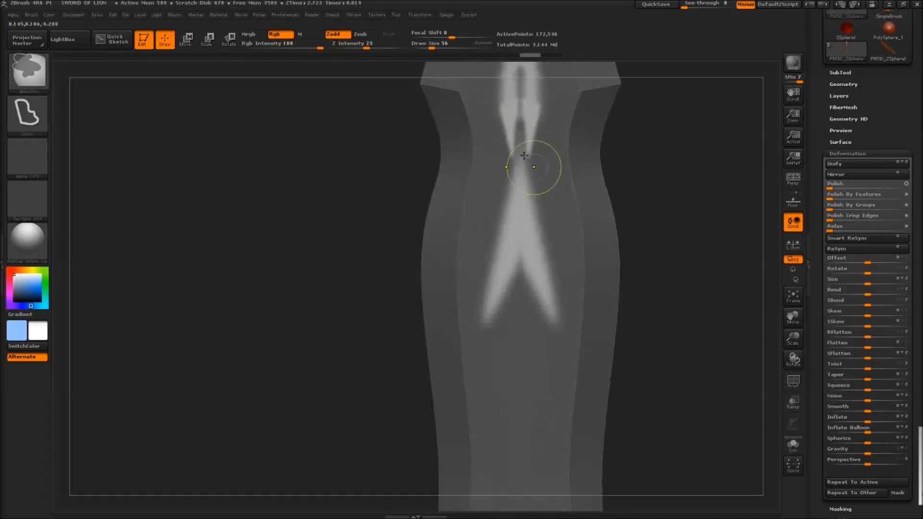
ctrl+right_drag(532, 168, 528, 138)
alt+right_drag(533, 233, 523, 120)
ctrl+right_drag(526, 156, 495, 107)
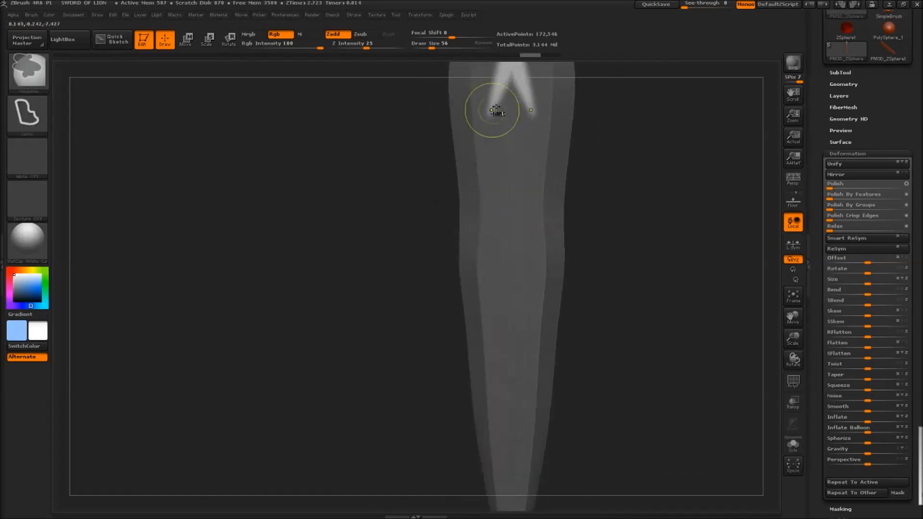
Continue the mirrored unmasked ornament down the lower blade, ending in a long forked shape toward the tip
ctrl+drag(504, 159, 488, 169)
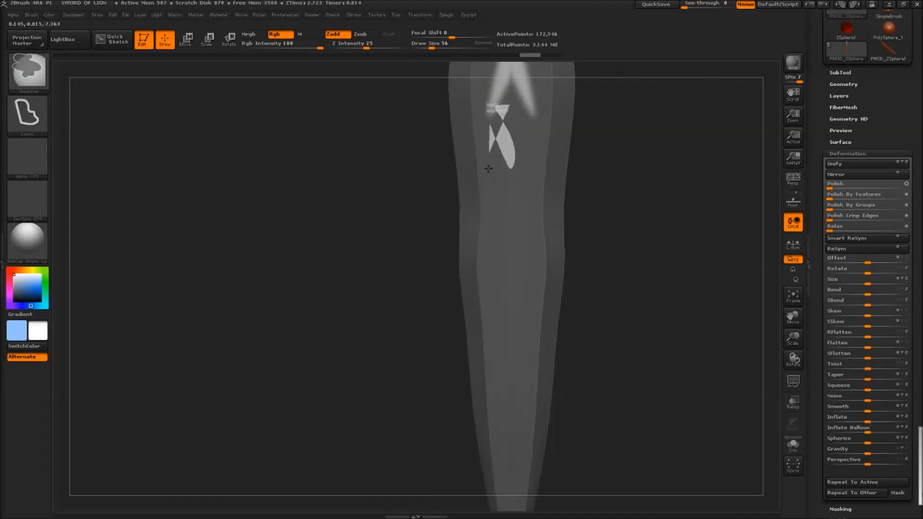
mouse_move(502, 207)
ctrl+alt+mouse_down()
mouse_move(519, 163)
mouse_move(528, 171)
ctrl+alt+mouse_up()
mouse_move(523, 196)
ctrl+right_down()
mouse_move(527, 212)
mouse_move(508, 147)
mouse_move(509, 256)
ctrl+right_up()
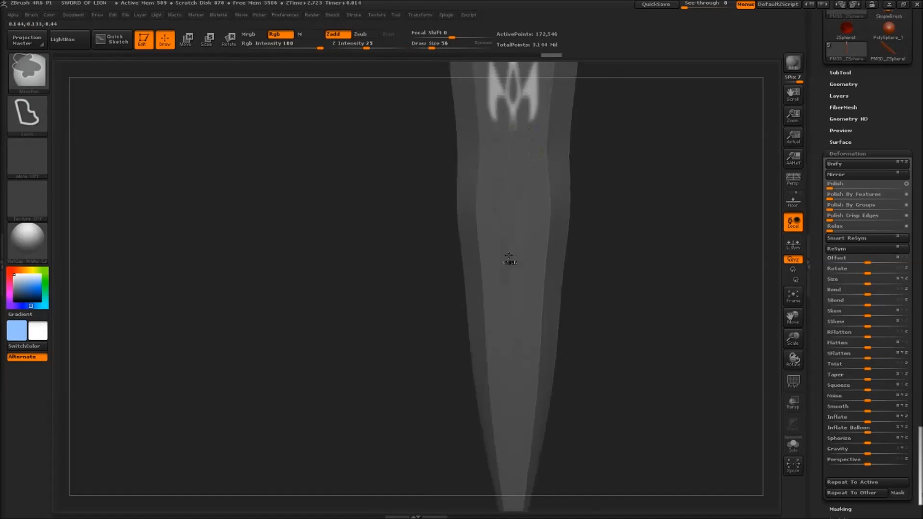
mouse_move(508, 105)
ctrl+mouse_down()
mouse_move(506, 285)
mouse_move(509, 180)
ctrl+mouse_up()
ctrl+drag(517, 134, 510, 115)
mouse_move(533, 210)
ctrl+right_down()
mouse_move(449, 144)
mouse_move(497, 204)
mouse_move(541, 231)
mouse_move(755, 201)
ctrl+right_up()
Sharpen the mask around the blade ornament and inflate the unmasked pattern outward
click(869, 152)
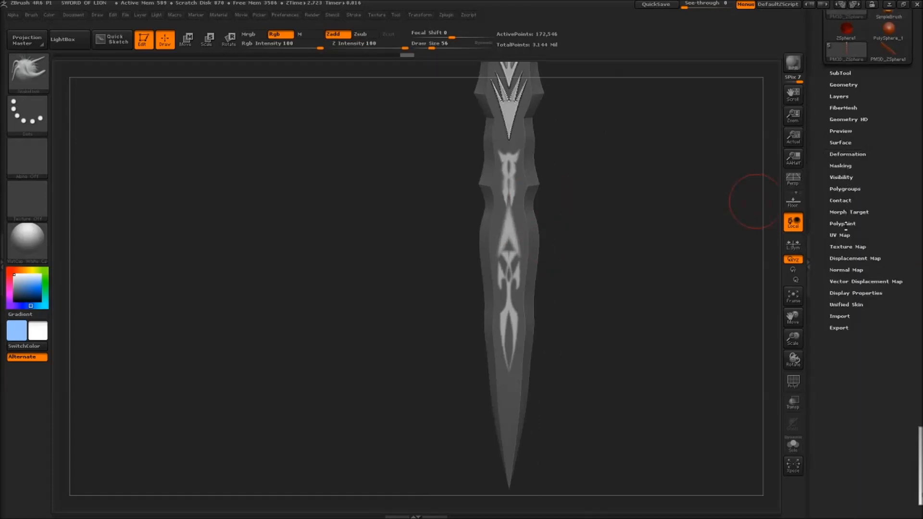
click(841, 165)
click(876, 197)
click(841, 165)
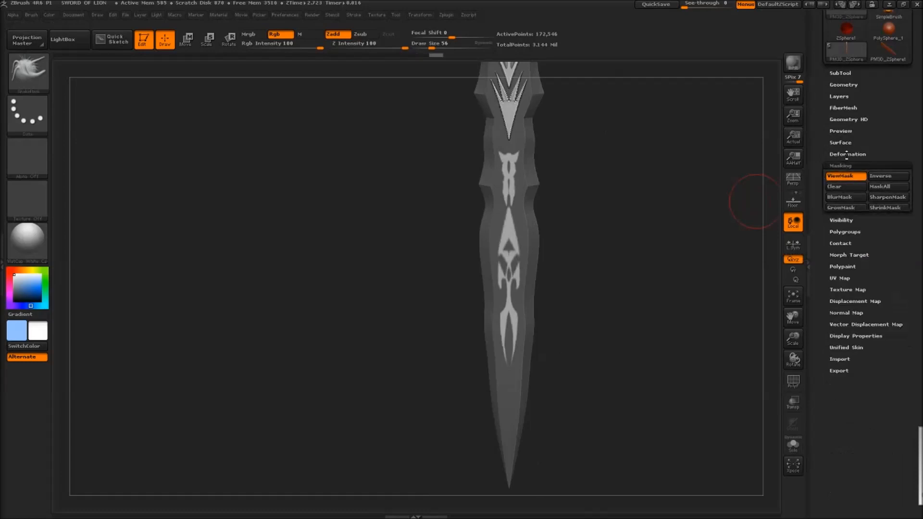
click(848, 154)
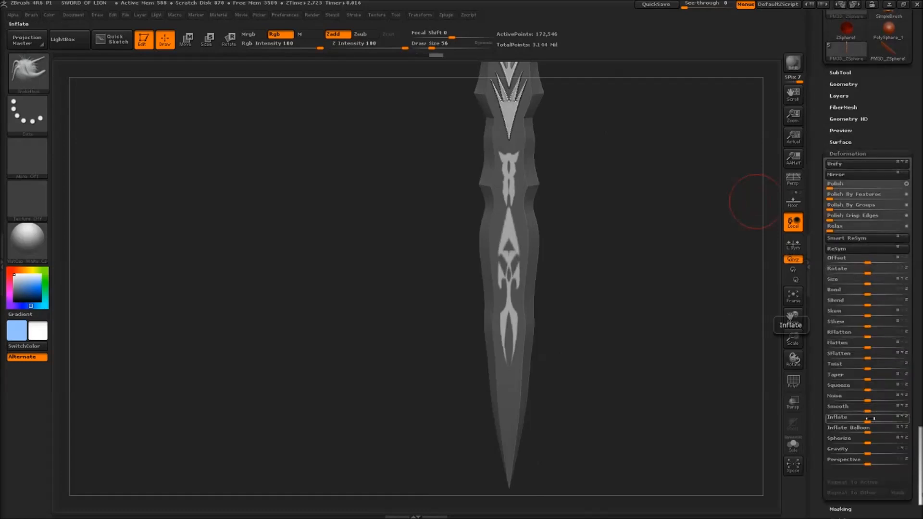
drag(871, 418, 880, 420)
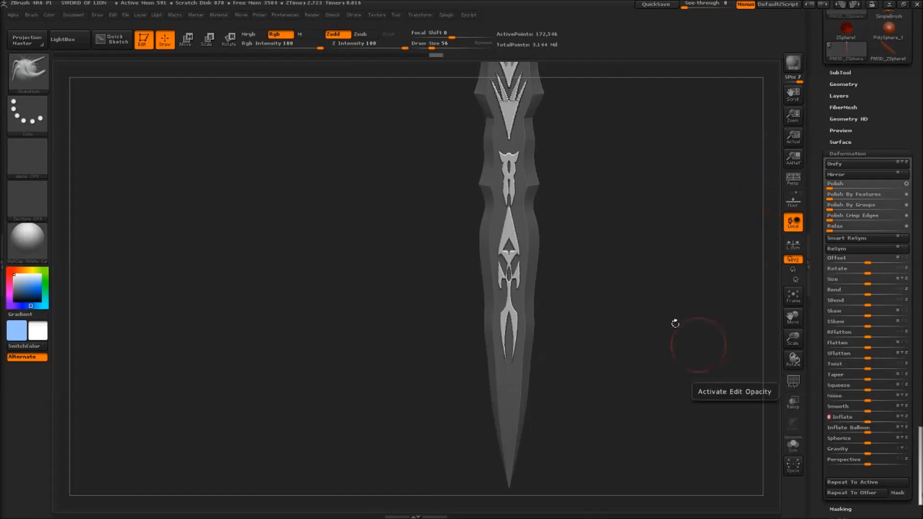
mouse_move(649, 305)
mouse_down()
mouse_move(577, 206)
mouse_move(589, 195)
mouse_move(597, 268)
mouse_move(553, 224)
mouse_up()
Smooth the raised ornament along the middle of the blade
ctrl+right_drag(500, 238, 502, 255)
shift+drag(505, 231, 513, 193)
shift+drag(507, 149, 513, 135)
mouse_move(517, 179)
ctrl+right_down()
mouse_move(523, 144)
mouse_move(548, 270)
ctrl+right_up()
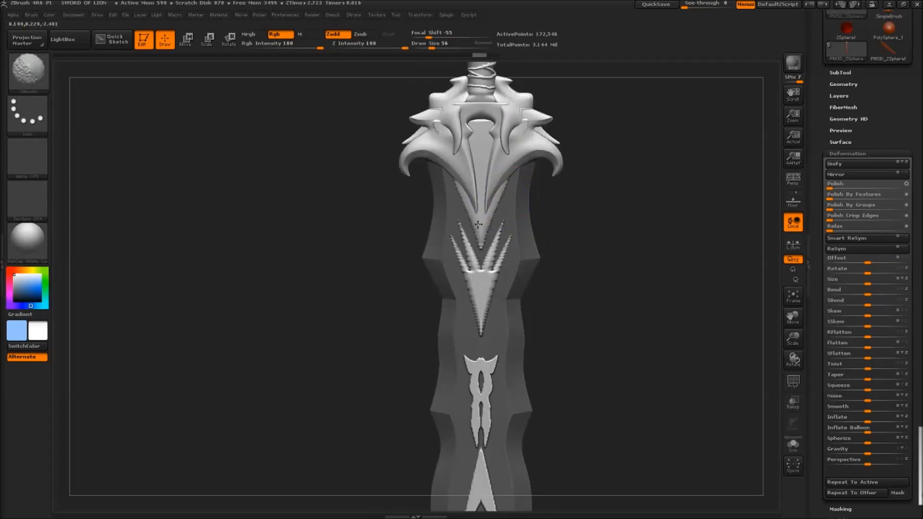
Unmask the blade around the raised ornament and view the whole sword at an angle
mouse_move(504, 270)
ctrl+right_down()
mouse_move(486, 226)
mouse_move(491, 157)
mouse_move(500, 267)
ctrl+right_up()
key(shift)
mouse_move(362, 433)
ctrl+alt+mouse_down()
mouse_move(532, 62)
mouse_move(342, 87)
ctrl+alt+mouse_up()
ctrl+right_drag(499, 213, 536, 216)
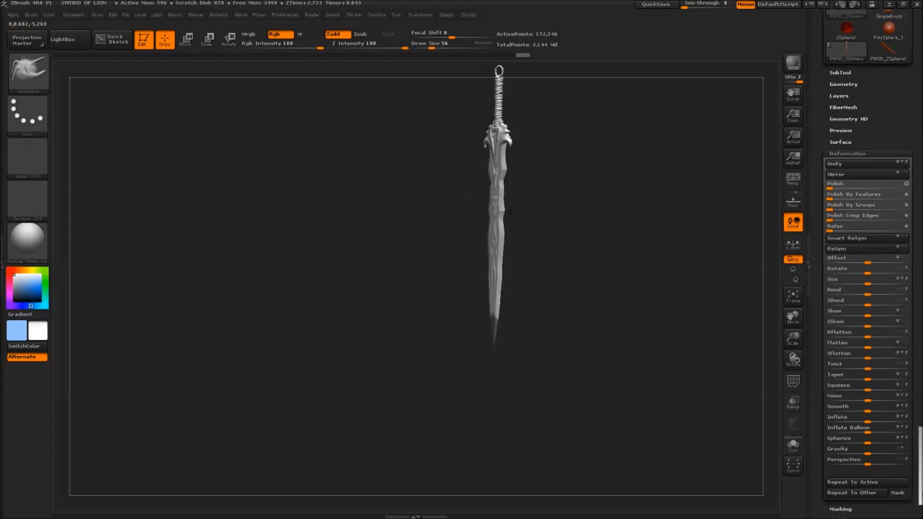
Undo the unmasking of the blade around the raised ornament
mouse_move(588, 195)
ctrl+right_down()
mouse_move(531, 173)
mouse_move(581, 255)
mouse_move(536, 200)
mouse_move(493, 358)
mouse_move(471, 236)
mouse_move(370, 91)
ctrl+right_up()
key(ctrl+z)
alt+right_drag(466, 153, 486, 305)
mouse_move(493, 233)
ctrl+right_down()
mouse_move(515, 284)
mouse_move(503, 247)
mouse_move(556, 320)
ctrl+right_up()
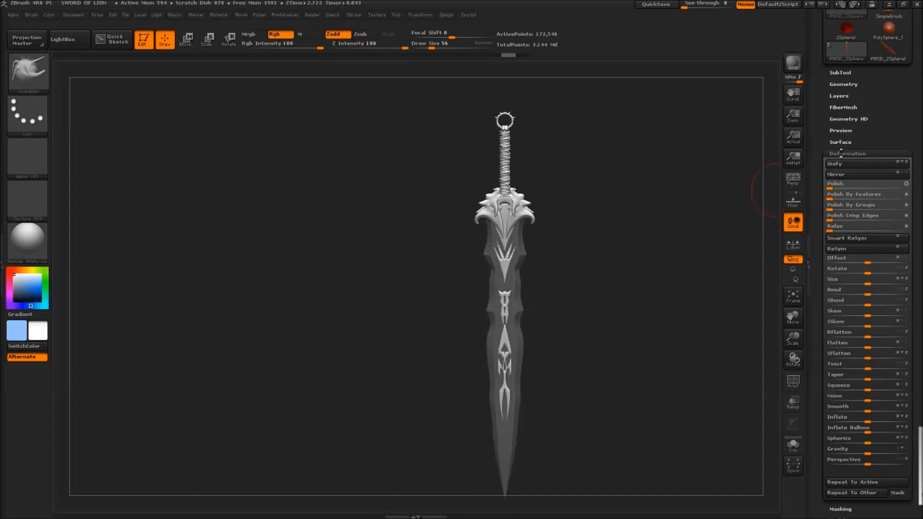
Show the subtool list and switch to the Standard brush, with the sword facing the front
click(840, 153)
click(839, 73)
click(42, 73)
mouse_move(495, 414)
right_down()
mouse_move(415, 376)
mouse_move(522, 350)
right_up()
mouse_move(445, 371)
shift+right_down()
mouse_move(652, 311)
mouse_move(549, 350)
mouse_move(647, 280)
shift+right_up()
alt+right_drag(689, 313, 647, 243)
click(27, 71)
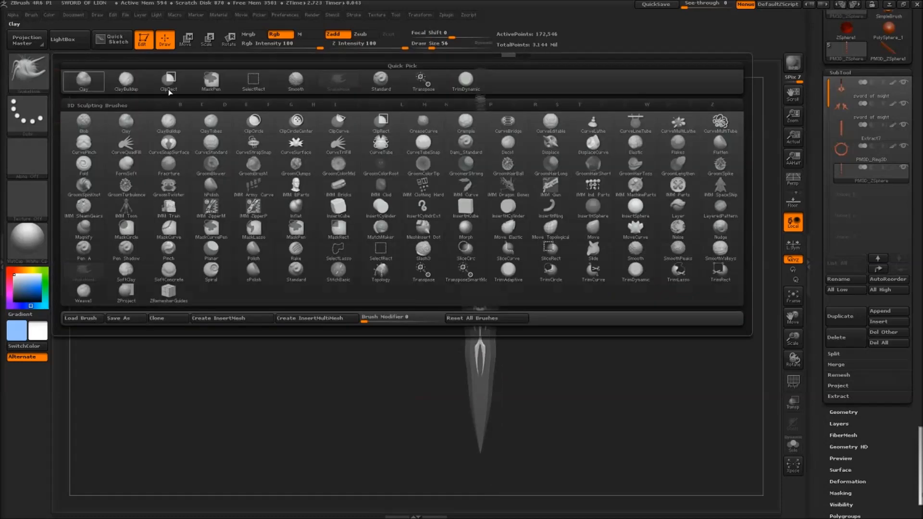
click(381, 80)
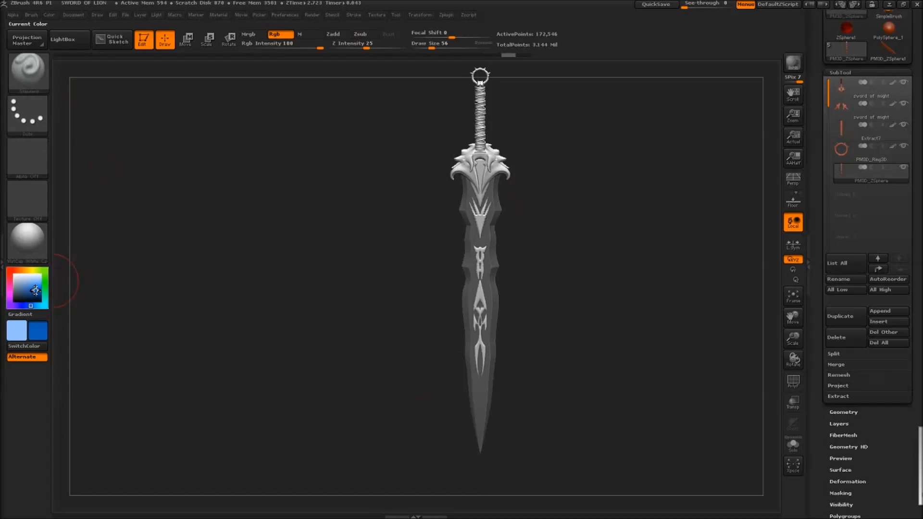
Choose a bright blue and fill the unmasked raised ornament on the blade with it
click(35, 292)
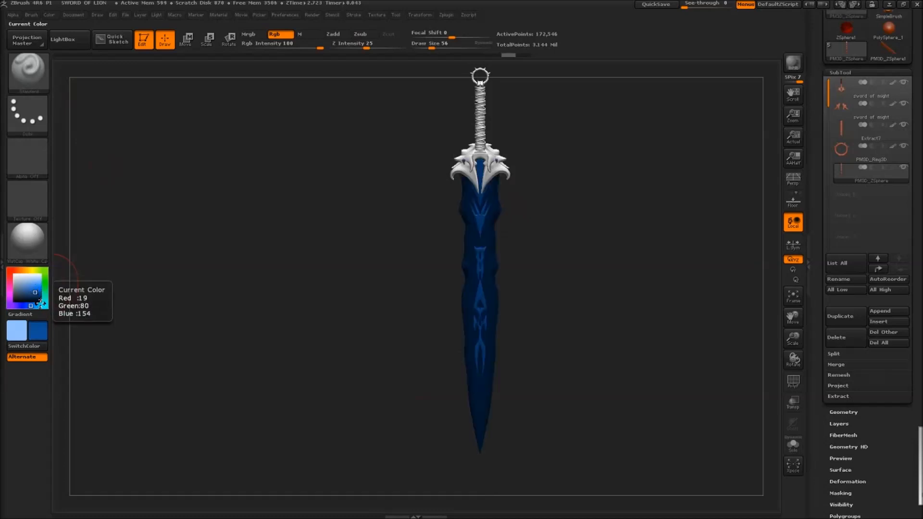
click(32, 305)
drag(33, 305, 35, 305)
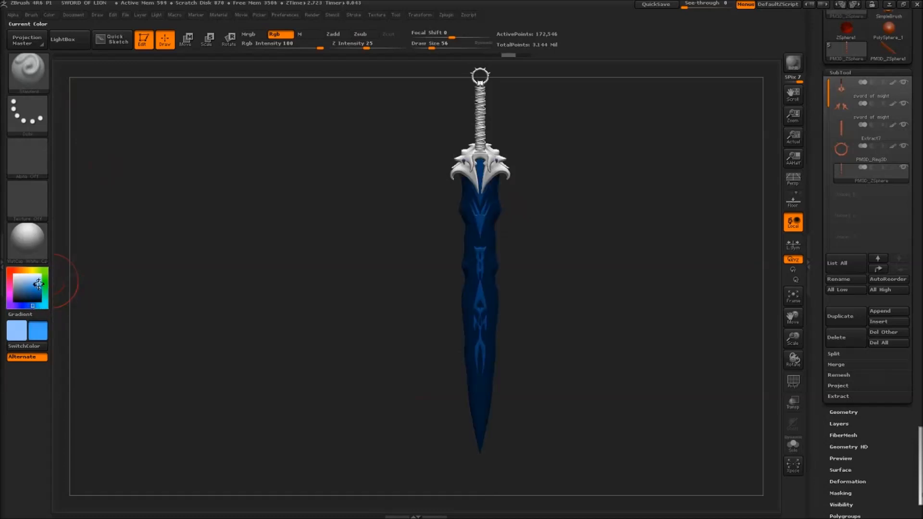
click(40, 288)
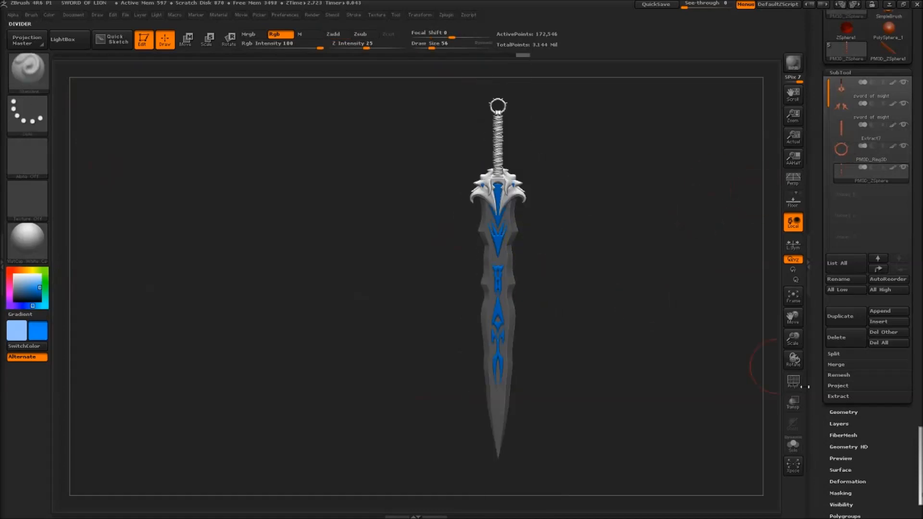
Invert the mask to protect the blue ornament and fill the surrounding blade with a muted grey-blue
scroll(873, 320, down, 5)
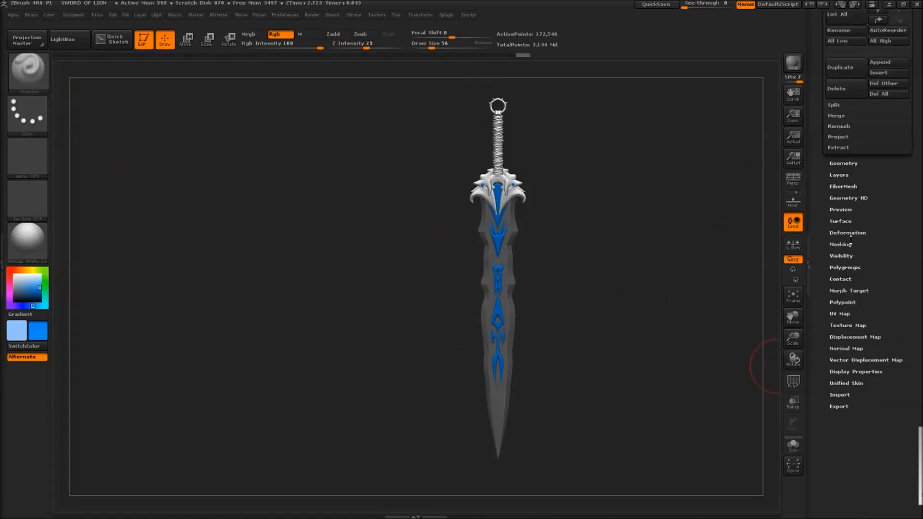
click(845, 244)
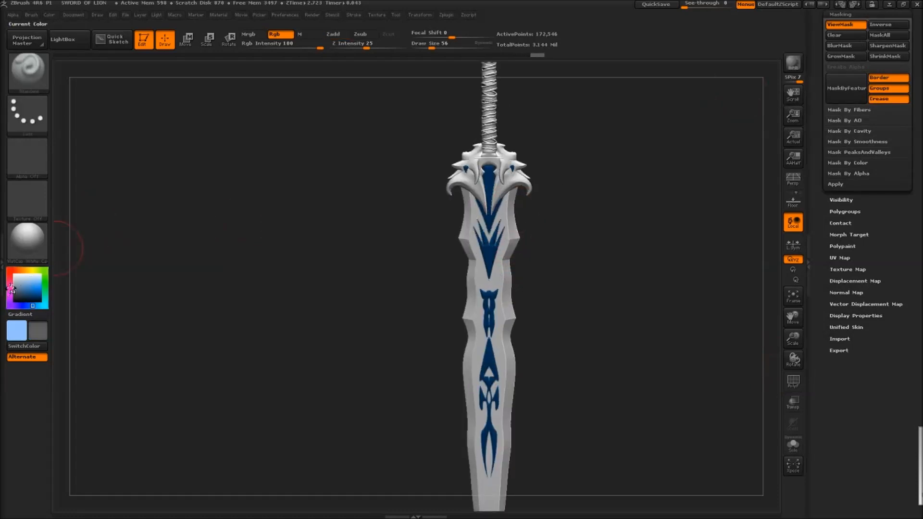
ctrl+drag(490, 192, 489, 336)
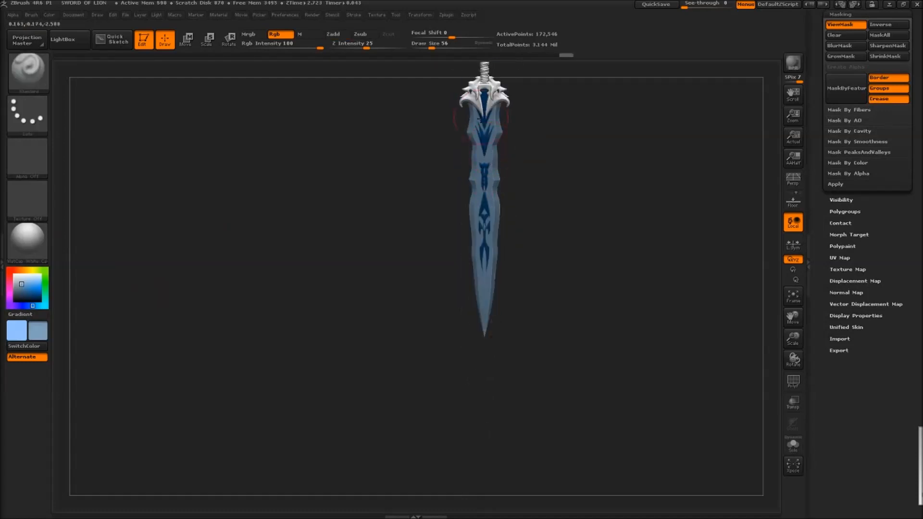
alt+right_drag(480, 119, 514, 296)
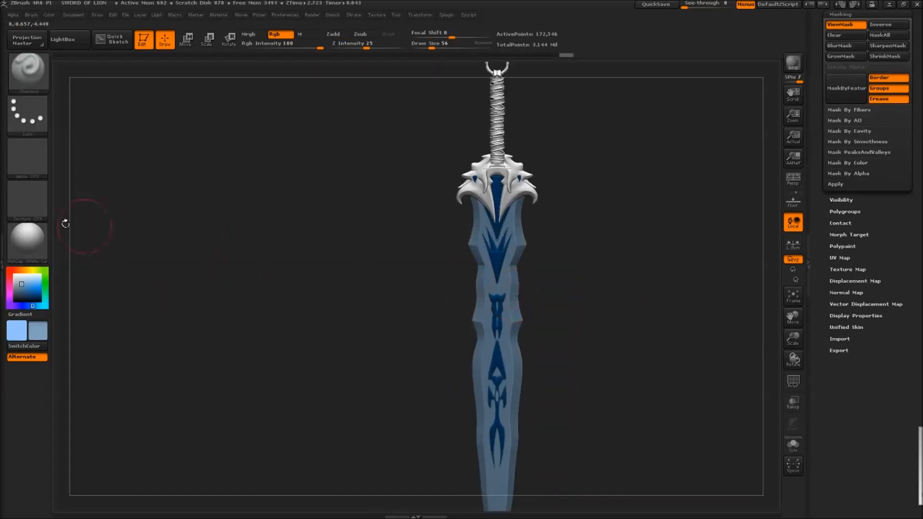
Choose a pale grey and paint it along the outer edges of the upper blade
click(17, 279)
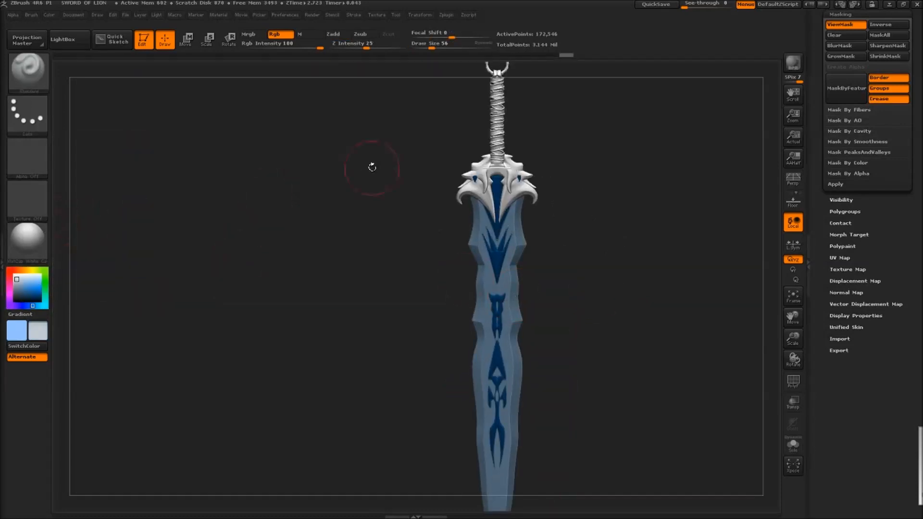
alt+right_drag(477, 249, 432, 108)
mouse_move(515, 109)
alt+right_down()
mouse_move(504, 167)
mouse_move(409, 161)
mouse_move(505, 144)
mouse_move(517, 130)
mouse_move(493, 224)
alt+right_up()
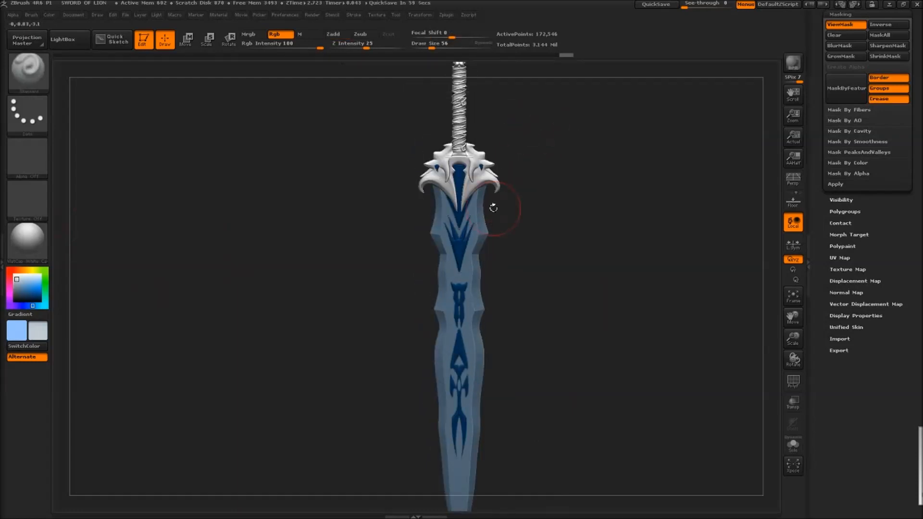
mouse_move(494, 213)
ctrl+right_down()
mouse_move(500, 267)
mouse_move(503, 201)
ctrl+right_up()
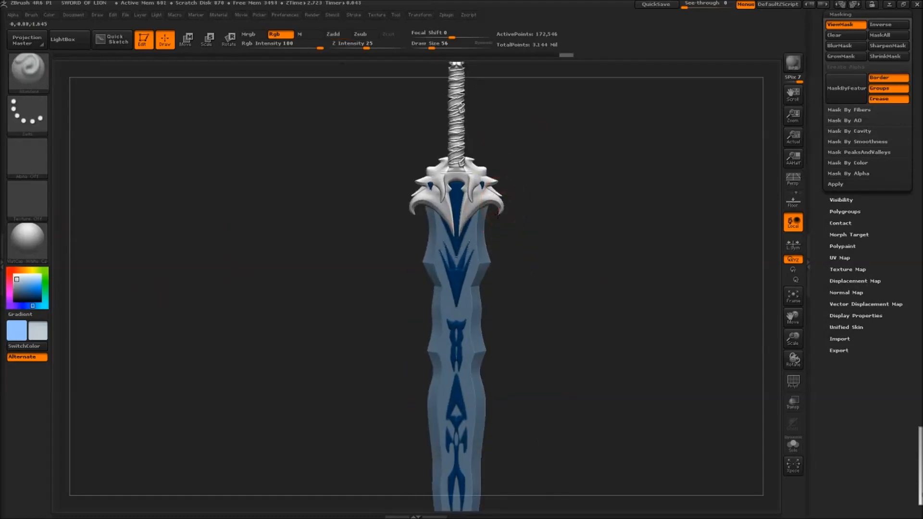
drag(498, 215, 498, 270)
drag(495, 316, 495, 423)
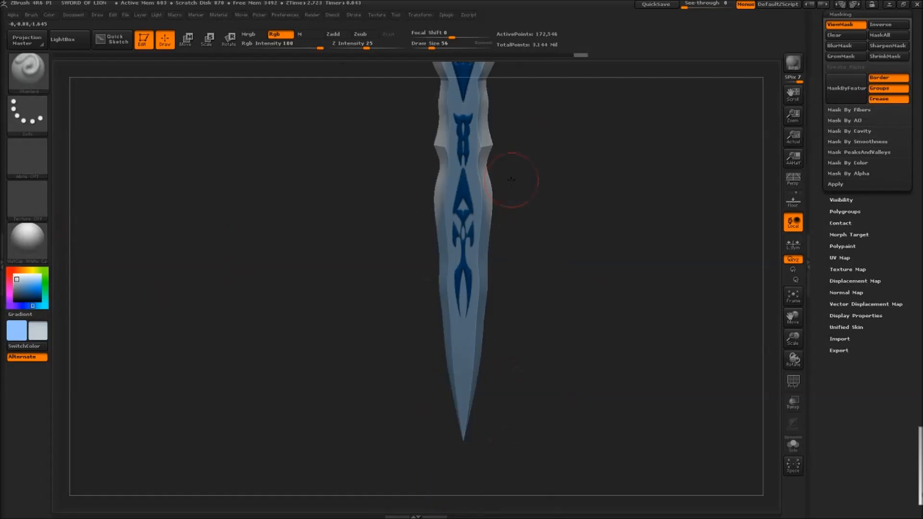
Continue the pale grey paint along the edges of the middle and lower blade toward the tip
mouse_move(501, 200)
mouse_down()
mouse_move(509, 183)
mouse_move(509, 199)
mouse_move(502, 191)
mouse_up()
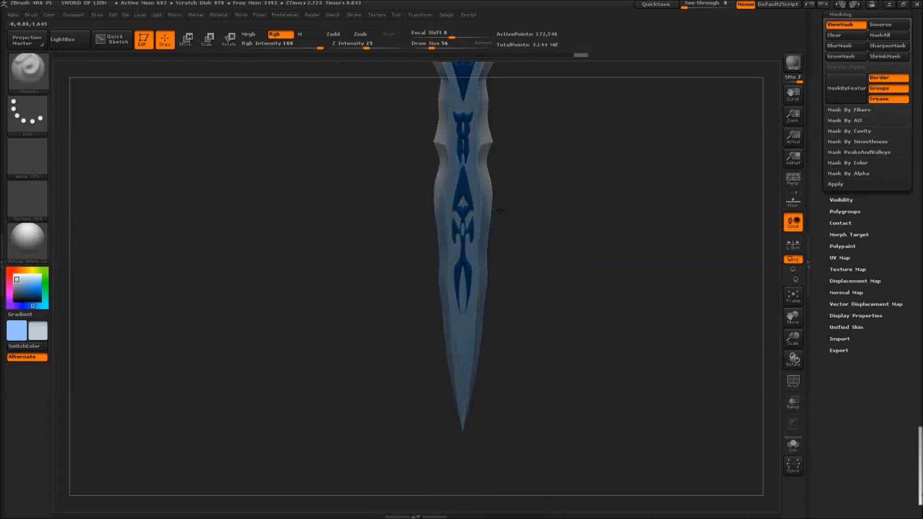
mouse_move(497, 192)
mouse_down()
mouse_move(488, 278)
mouse_move(489, 186)
mouse_move(491, 408)
mouse_up()
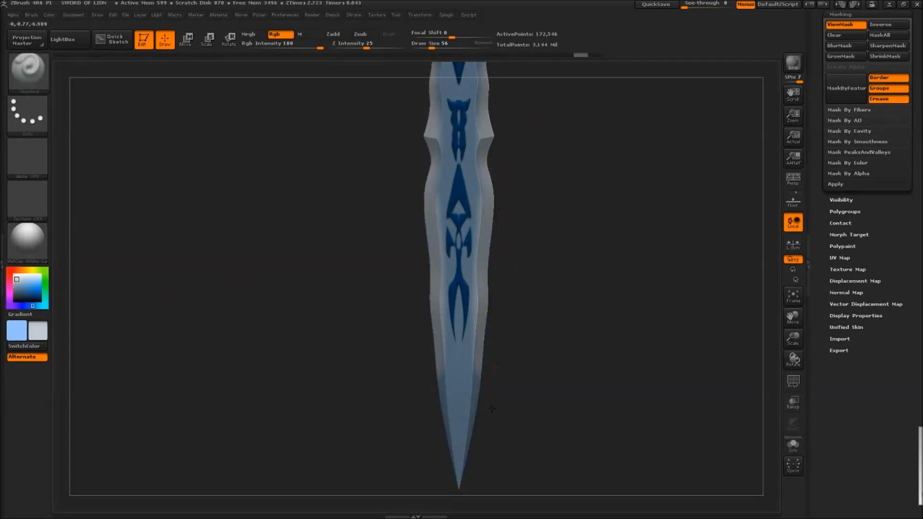
drag(512, 202, 397, 128)
drag(416, 195, 432, 287)
drag(358, 295, 229, 281)
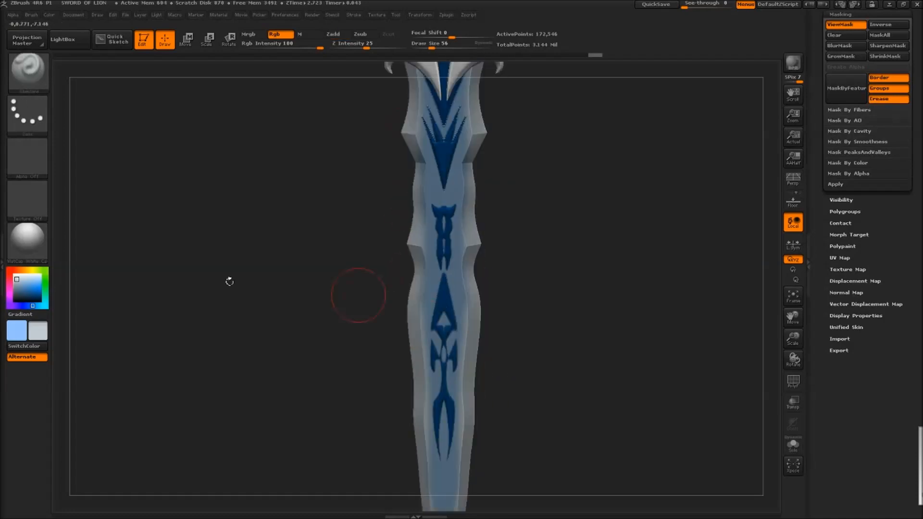
Undo the last stroke, lower the Rgb Intensity to 4 and shade the blade's edges with a darker slate blue
drag(430, 303, 423, 166)
key(ctrl+z)
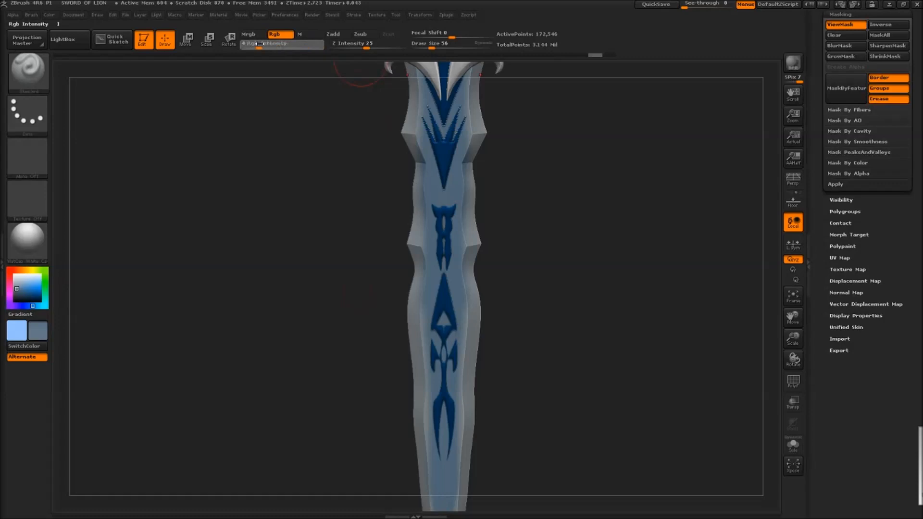
alt+drag(500, 202, 411, 132)
drag(431, 245, 437, 457)
ctrl+right_drag(418, 314, 418, 365)
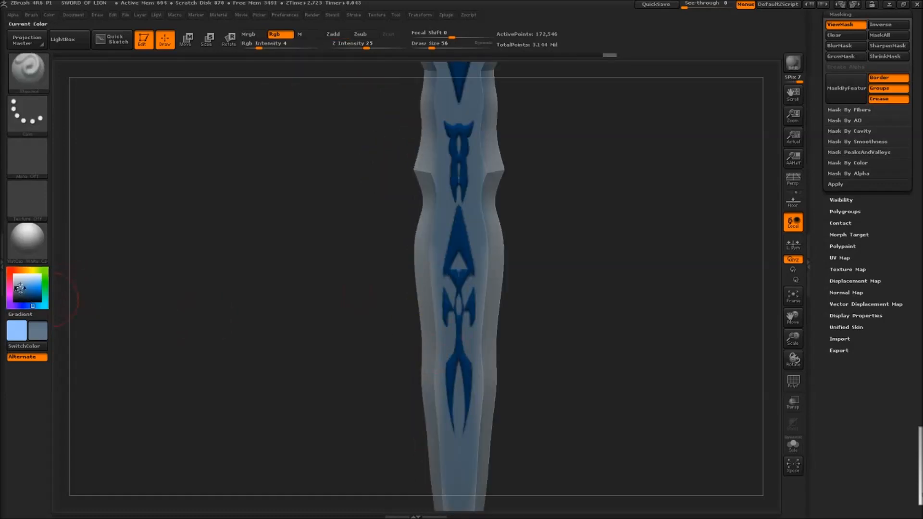
Set the Rgb Intensity to 3 and tint the blade's edges with soft strokes of light blue
drag(262, 43, 259, 43)
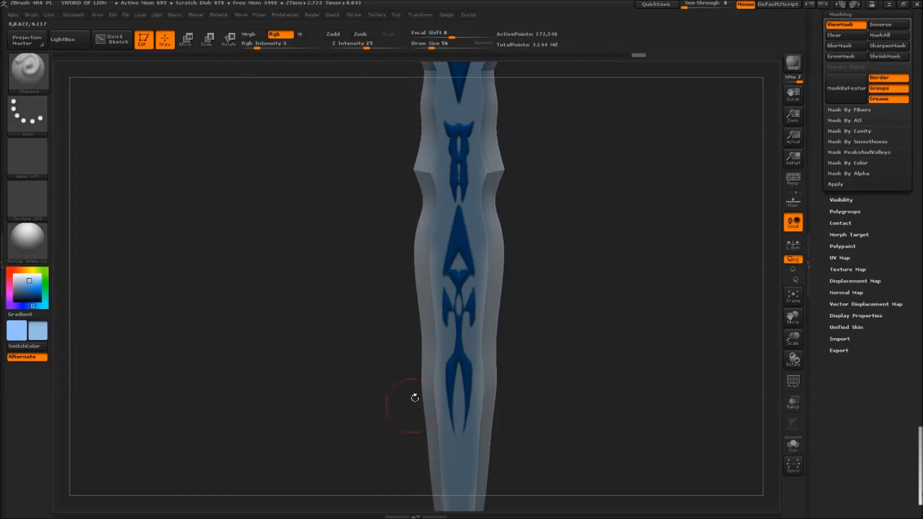
alt+drag(415, 398, 407, 153)
ctrl+right_drag(383, 323, 383, 293)
alt+drag(383, 293, 404, 398)
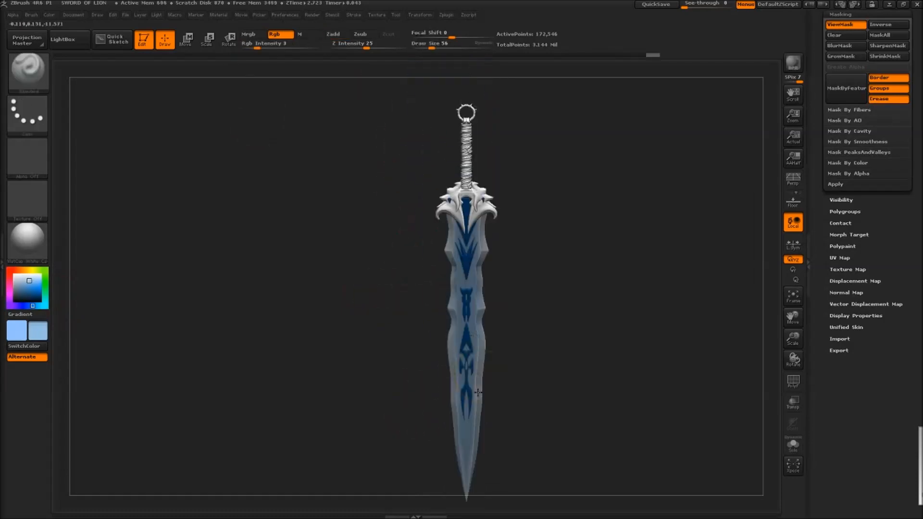
ctrl+right_drag(475, 300, 474, 327)
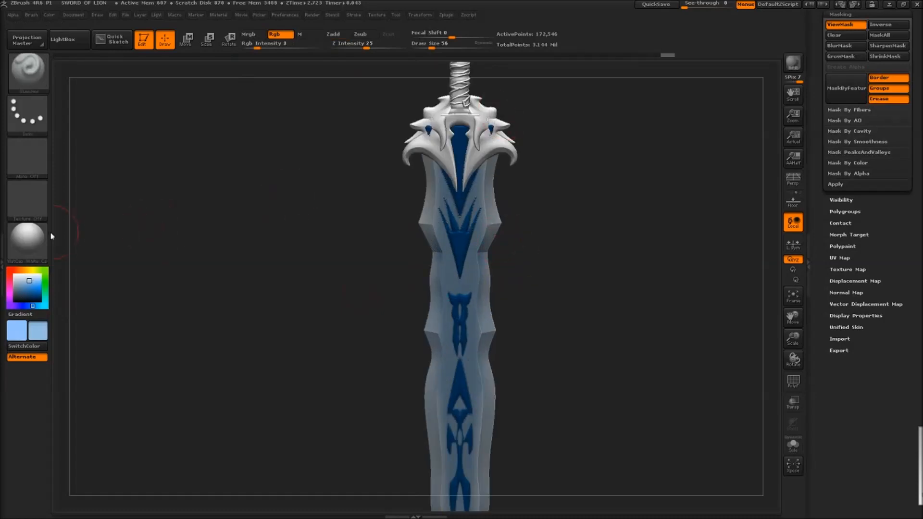
Try a glossy bluish-white MatCap material on the sword
click(29, 239)
click(268, 289)
ctrl+right_drag(530, 281, 514, 300)
shift+drag(515, 300, 542, 292)
ctrl+right_drag(515, 305, 515, 332)
drag(568, 307, 507, 213)
Preview other materials such as Chrome BrightBlueTint and examine the painted blade up close and as a whole
click(47, 246)
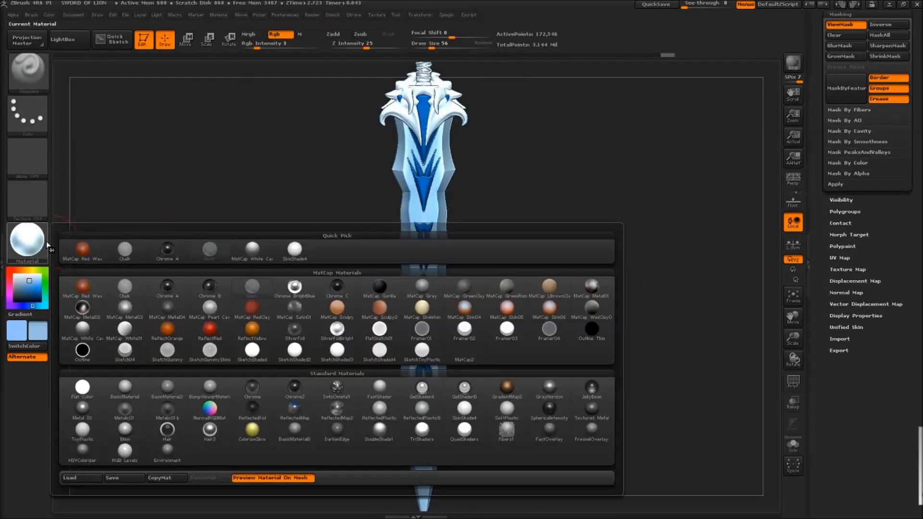
mouse_move(312, 292)
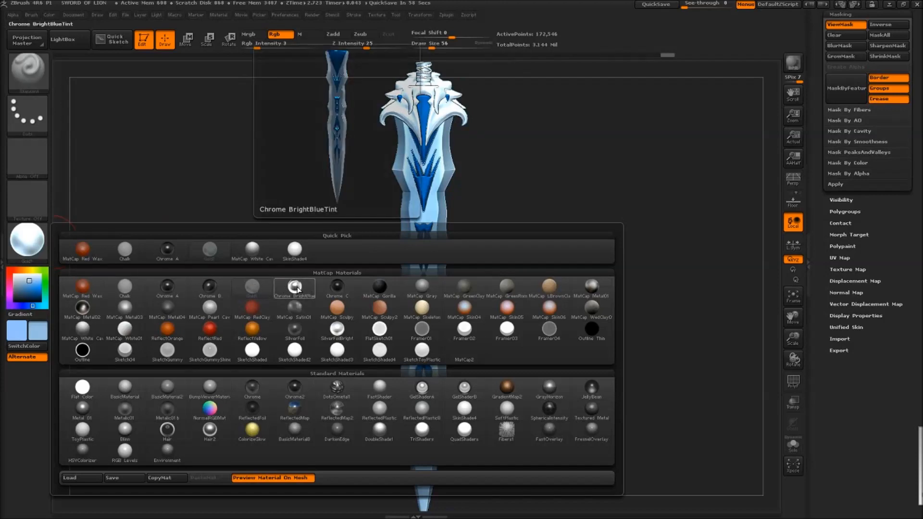
mouse_move(482, 214)
mouse_down()
mouse_move(410, 218)
mouse_move(354, 190)
mouse_up()
mouse_move(439, 236)
alt+mouse_down()
mouse_move(651, 212)
mouse_move(545, 186)
mouse_move(268, 264)
mouse_move(80, 215)
alt+mouse_up()
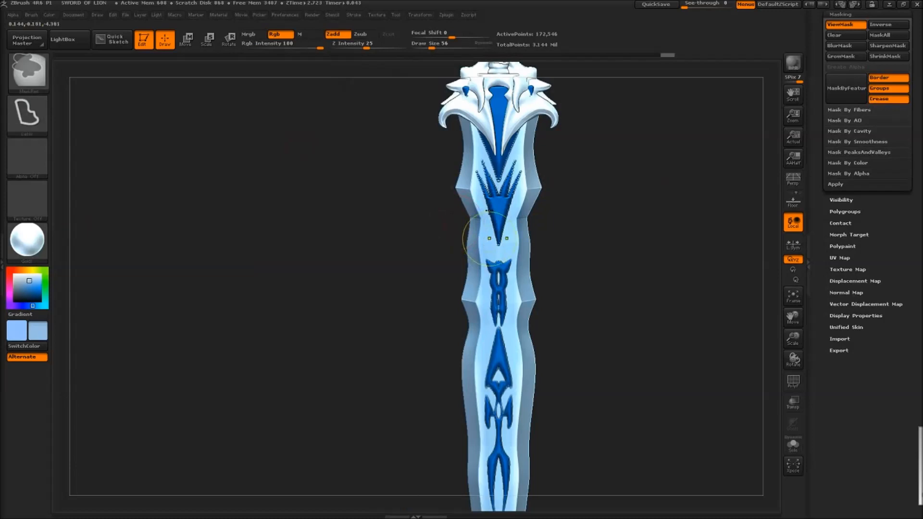
ctrl+right_drag(458, 221, 510, 173)
drag(527, 167, 432, 190)
alt+drag(544, 225, 493, 212)
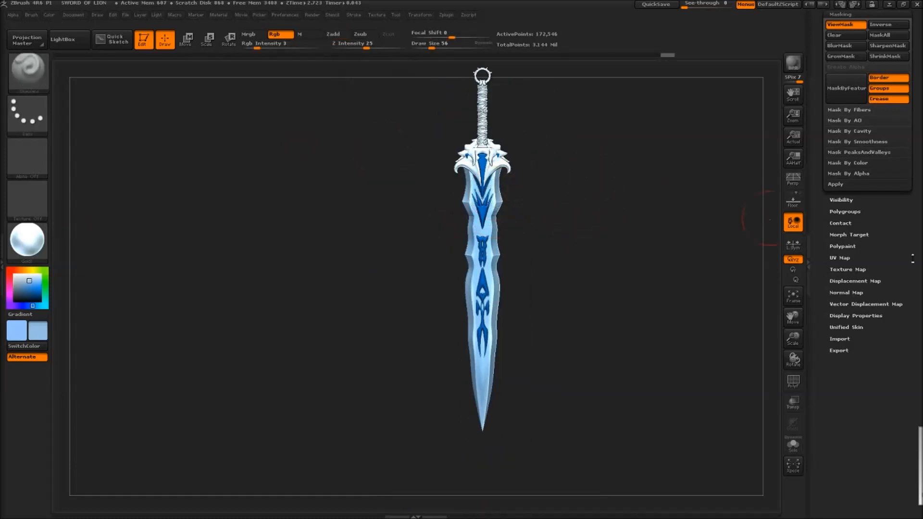
Check the blade's geometry settings at subdivision level 6
scroll(873, 264, up, 3)
click(843, 74)
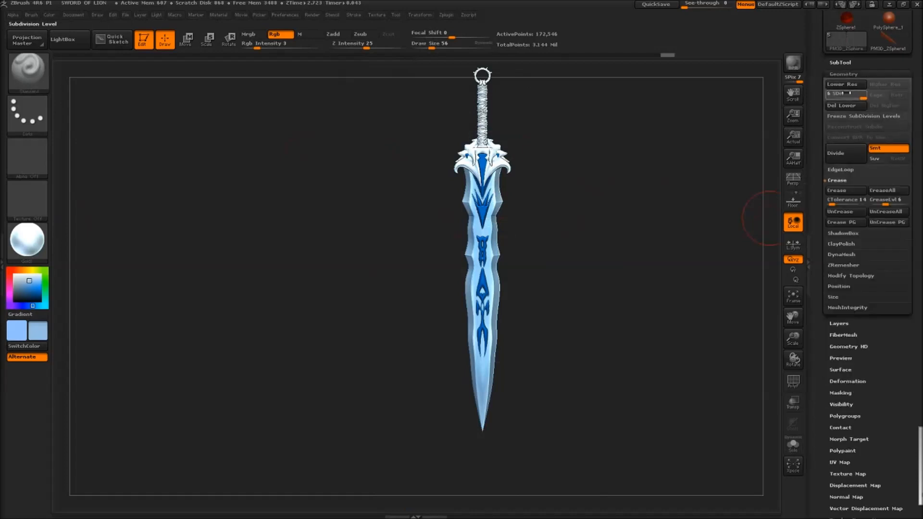
drag(833, 98, 881, 98)
alt+drag(513, 154, 498, 214)
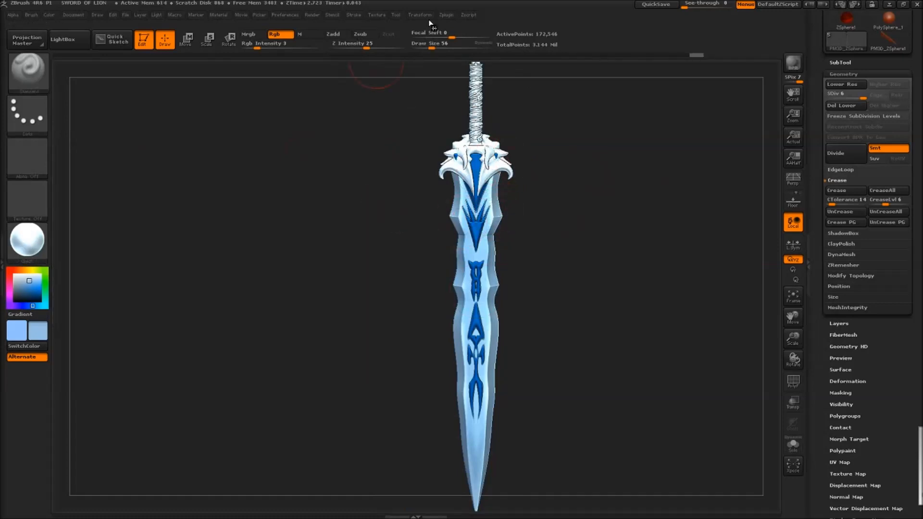
Look through the available plugins and the MatCap Baker settings
click(446, 14)
scroll(497, 113, down, 5)
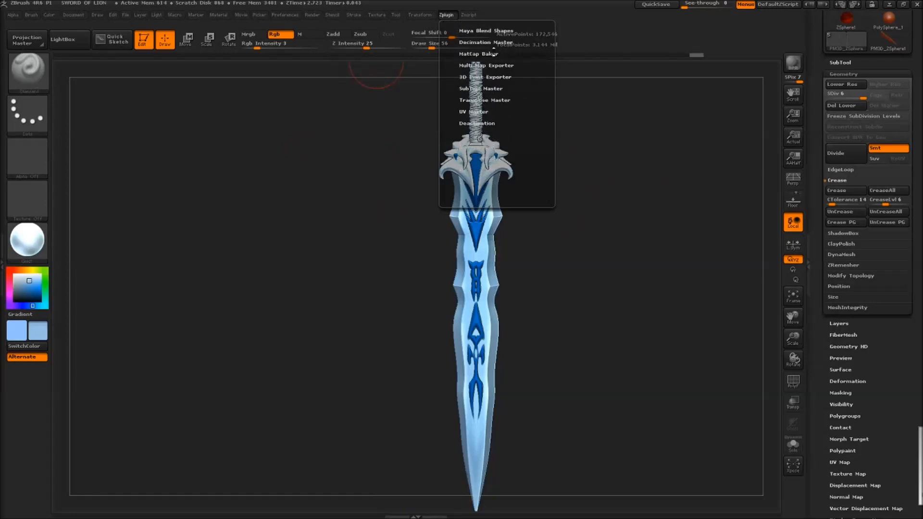
click(493, 53)
scroll(554, 118, up, 4)
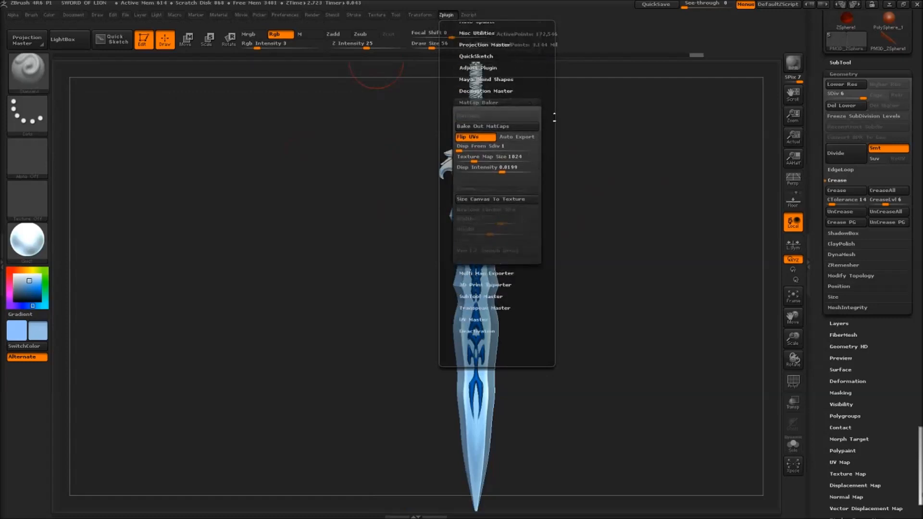
scroll(554, 118, up, 1)
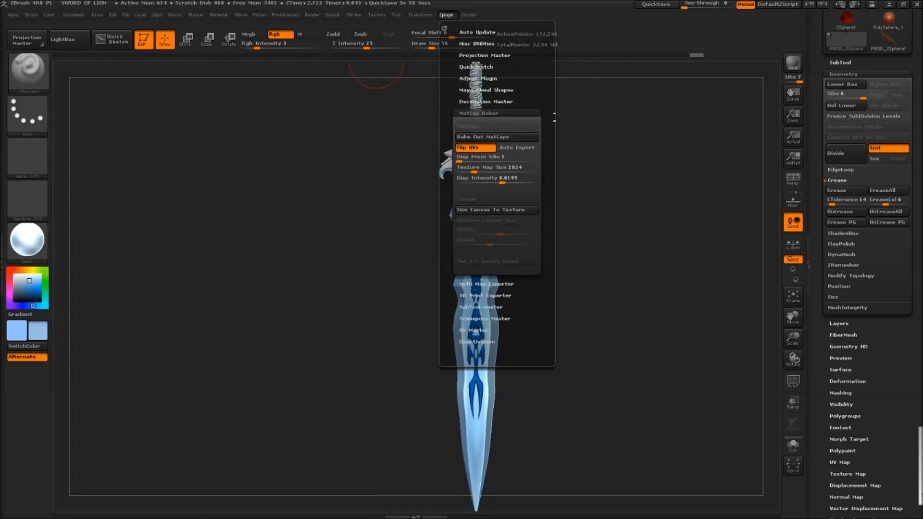
drag(625, 292, 478, 211)
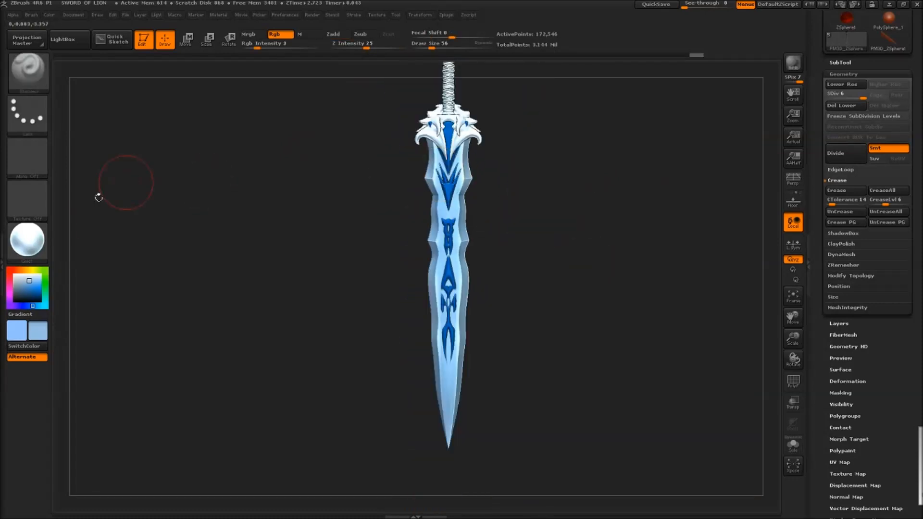
Try a matte grey material, then the blue glass and blue glossy materials from the LightBox material library on the sword
click(27, 242)
click(120, 289)
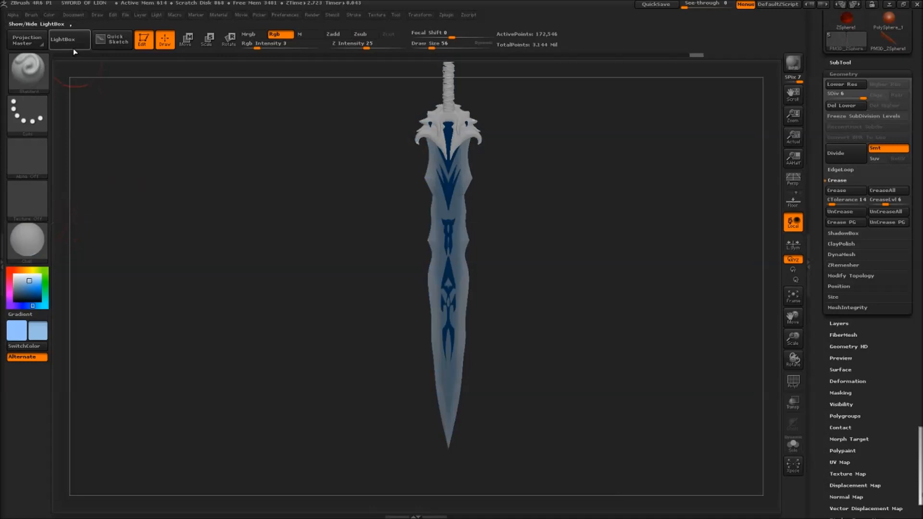
click(73, 41)
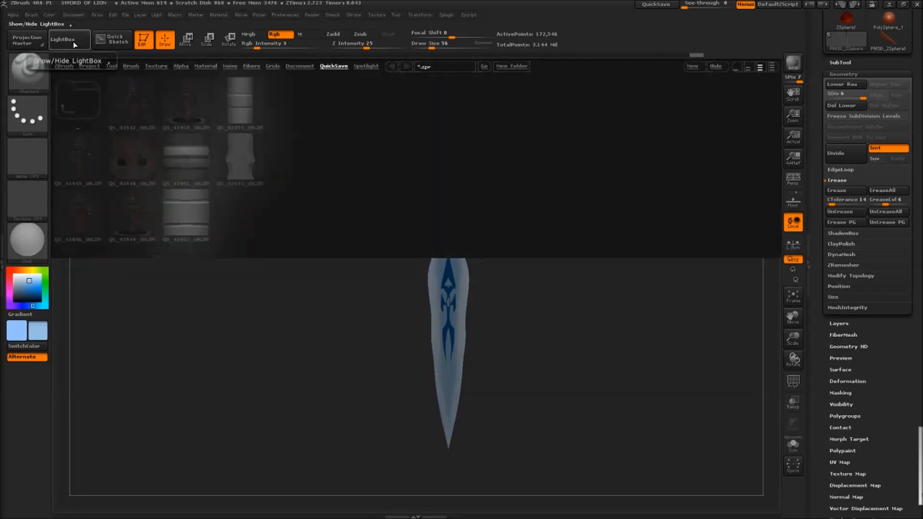
click(207, 68)
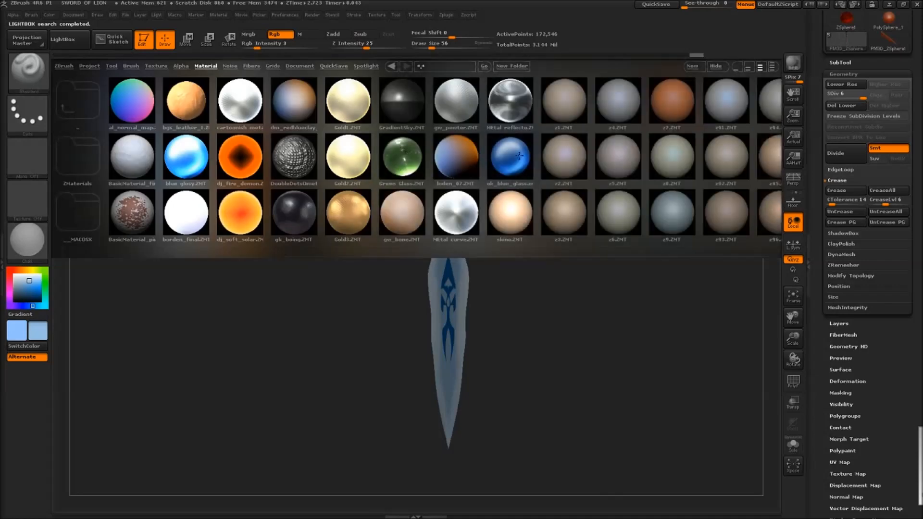
double_click(510, 156)
ctrl+right_drag(450, 362, 363, 354)
double_click(196, 160)
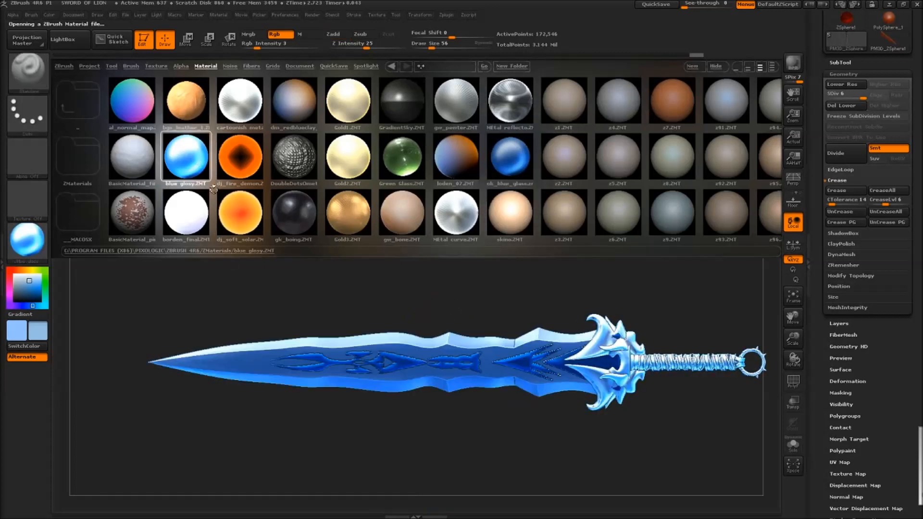
Preview the cartoonish metal and Metal curve materials, then apply the Gold1 material to the sword and hide LightBox
double_click(240, 101)
ctrl+right_drag(452, 291, 492, 333)
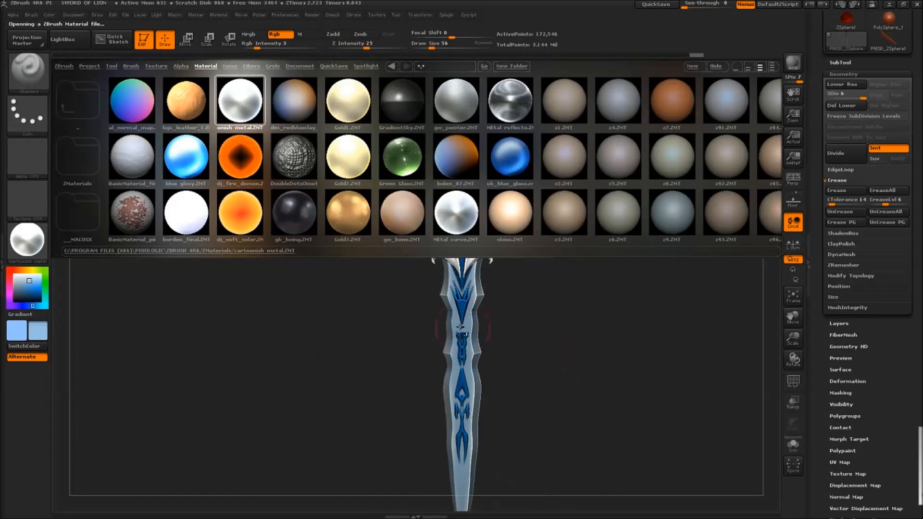
double_click(457, 230)
double_click(351, 124)
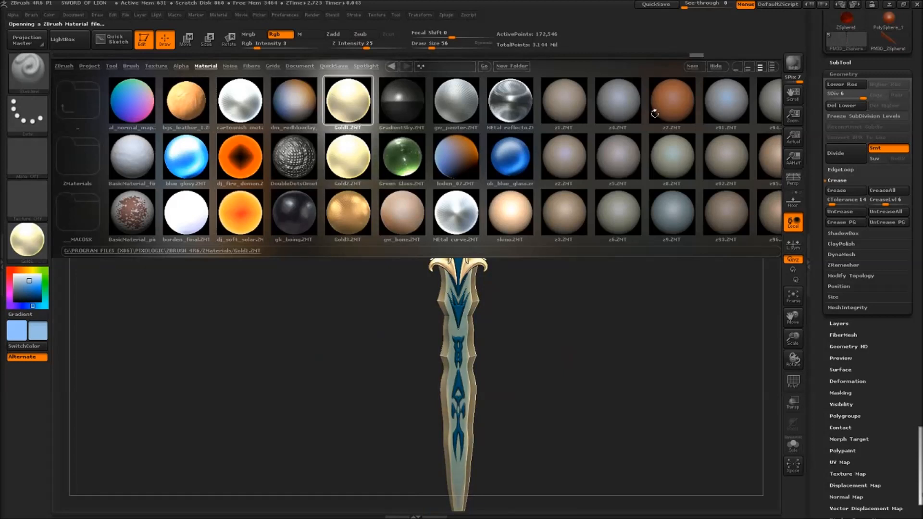
click(715, 67)
ctrl+right_drag(603, 140, 435, 234)
shift+drag(435, 235, 486, 312)
right_drag(486, 313, 400, 101)
Shift the Gold1 material to blue in its modifiers with Hue A at 0.0869 and Hue B at 0.4275
click(228, 14)
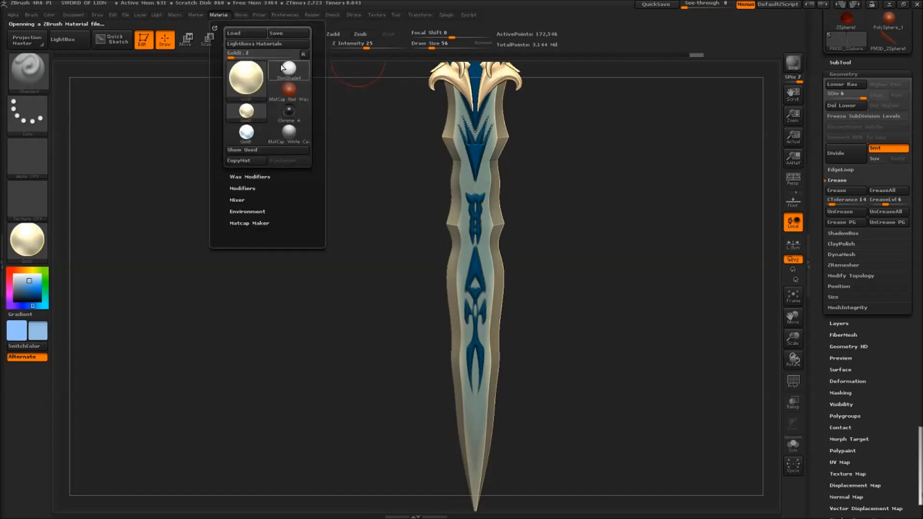
click(242, 188)
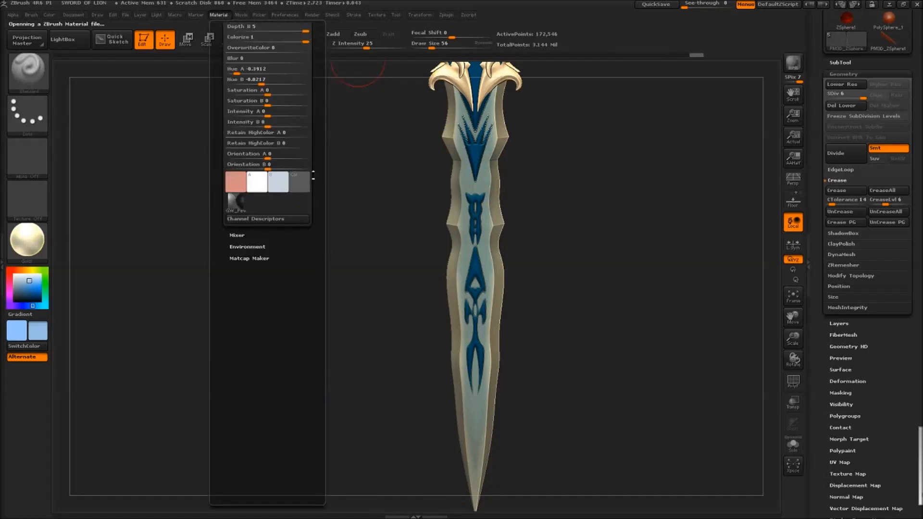
scroll(322, 147, up, 5)
mouse_move(259, 112)
mouse_down()
mouse_move(288, 114)
mouse_move(242, 112)
mouse_move(259, 112)
mouse_move(259, 134)
mouse_move(240, 134)
mouse_move(272, 133)
mouse_up()
drag(247, 229, 295, 231)
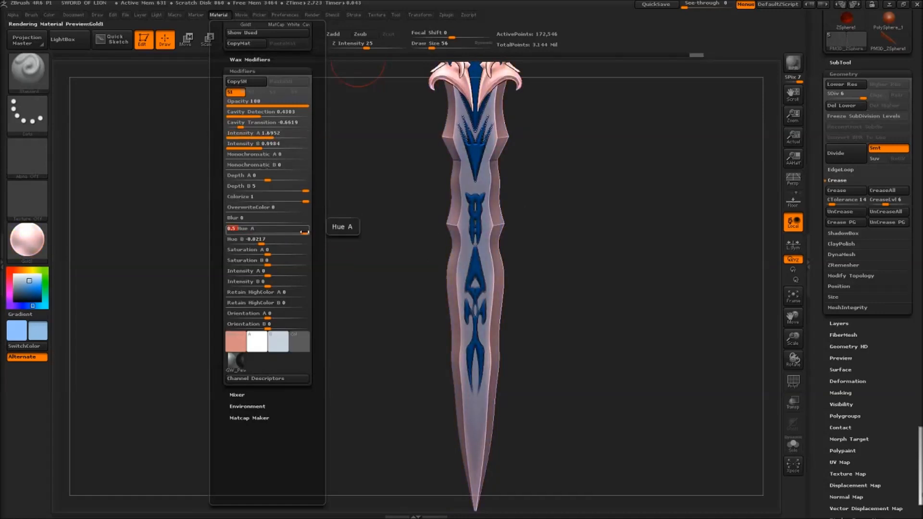
drag(316, 232, 287, 243)
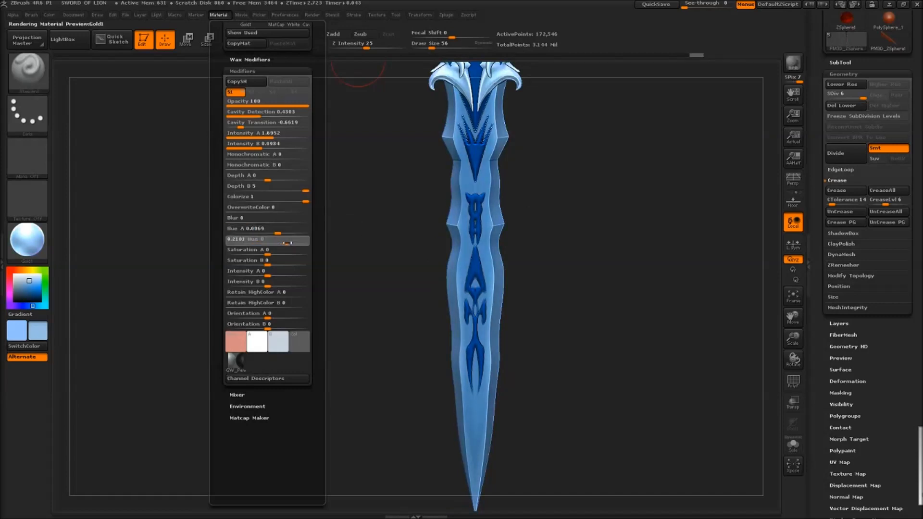
click(302, 242)
Lower Saturation A and Saturation B in the material's modifiers for a paler blue
click(239, 253)
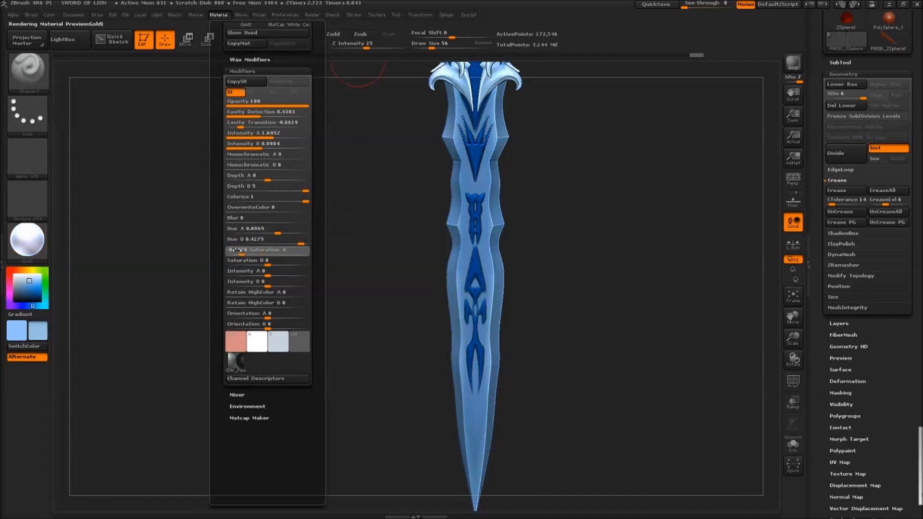
click(261, 254)
drag(261, 254, 256, 284)
click(237, 264)
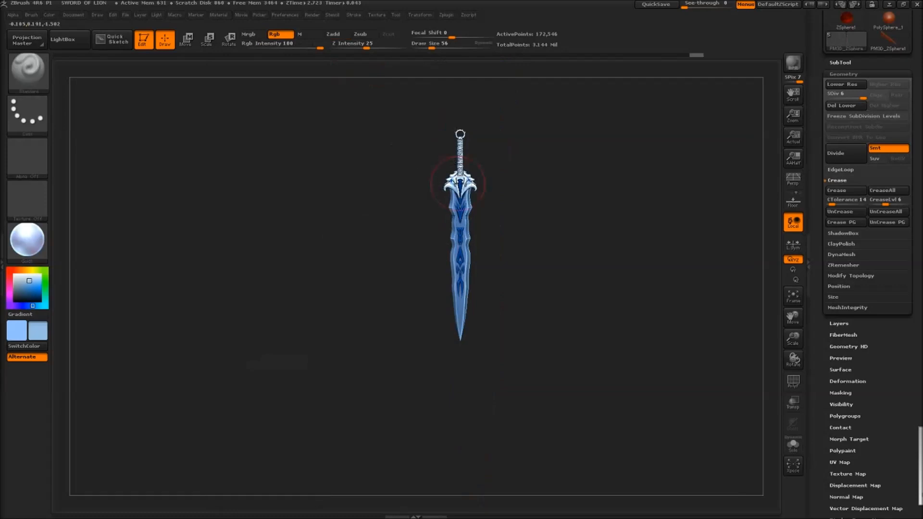
Examine the sword with the adjusted blue material from several angles, up close and as a whole
mouse_move(510, 226)
mouse_down()
mouse_move(479, 200)
mouse_move(564, 376)
mouse_up()
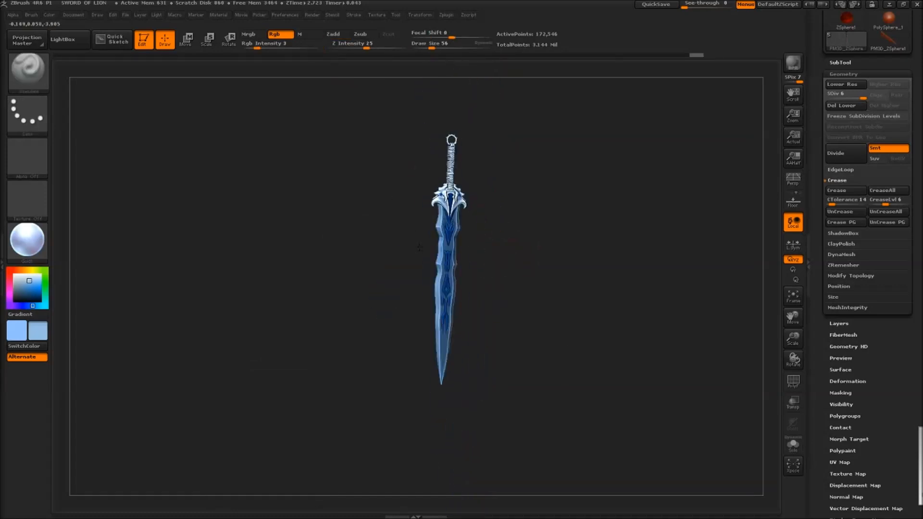
drag(552, 336, 550, 195)
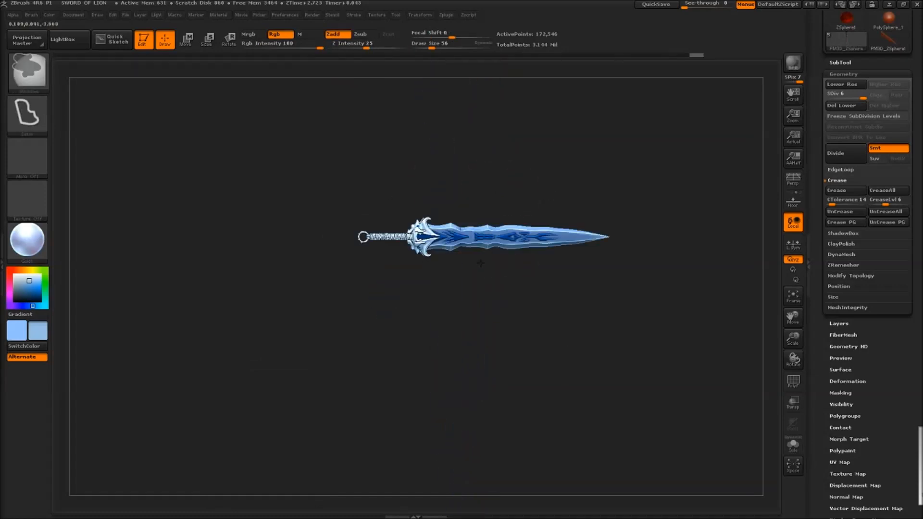
mouse_move(550, 195)
mouse_down()
mouse_move(442, 159)
mouse_move(480, 313)
mouse_move(448, 243)
mouse_move(517, 280)
mouse_move(505, 200)
mouse_move(521, 190)
mouse_move(427, 193)
mouse_move(580, 209)
mouse_move(570, 219)
mouse_move(603, 189)
mouse_up()
mouse_move(604, 189)
ctrl+right_down()
mouse_move(486, 168)
mouse_move(524, 260)
ctrl+right_up()
alt+drag(524, 261, 513, 202)
drag(416, 240, 577, 233)
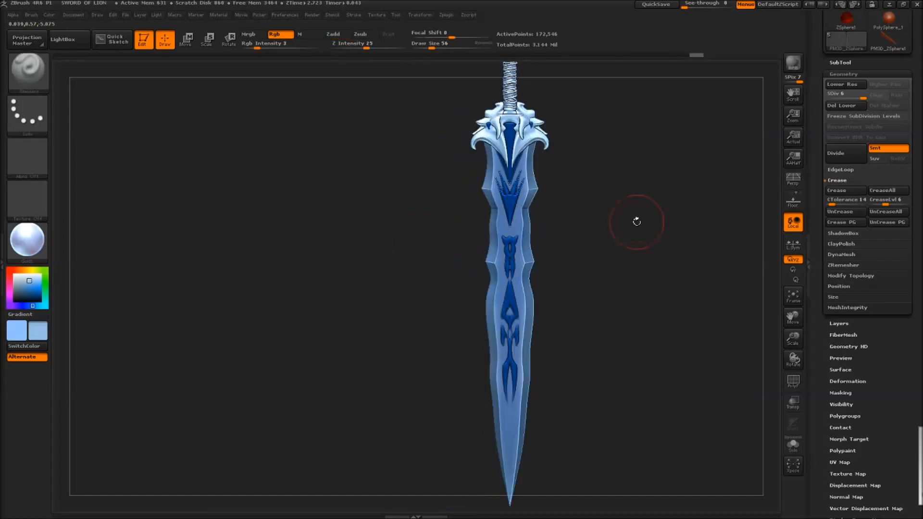
mouse_move(541, 207)
mouse_down()
mouse_move(644, 233)
mouse_move(636, 206)
mouse_move(534, 204)
mouse_up()
drag(534, 205, 606, 195)
mouse_move(564, 181)
ctrl+right_down()
mouse_move(628, 210)
mouse_move(692, 166)
ctrl+right_up()
ctrl+right_drag(608, 159, 589, 141)
mouse_move(628, 171)
mouse_down()
mouse_move(586, 162)
mouse_move(759, 101)
mouse_up()
drag(915, 62, 915, 195)
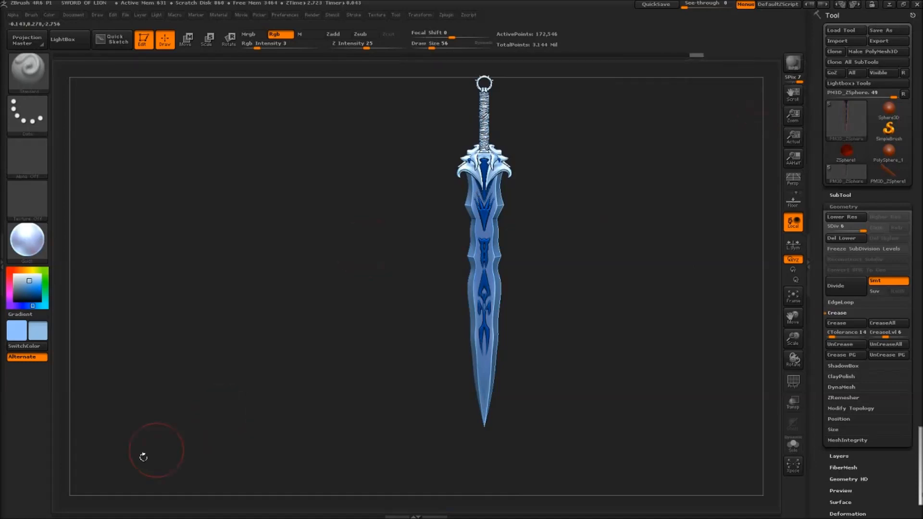
key(super)
click(110, 510)
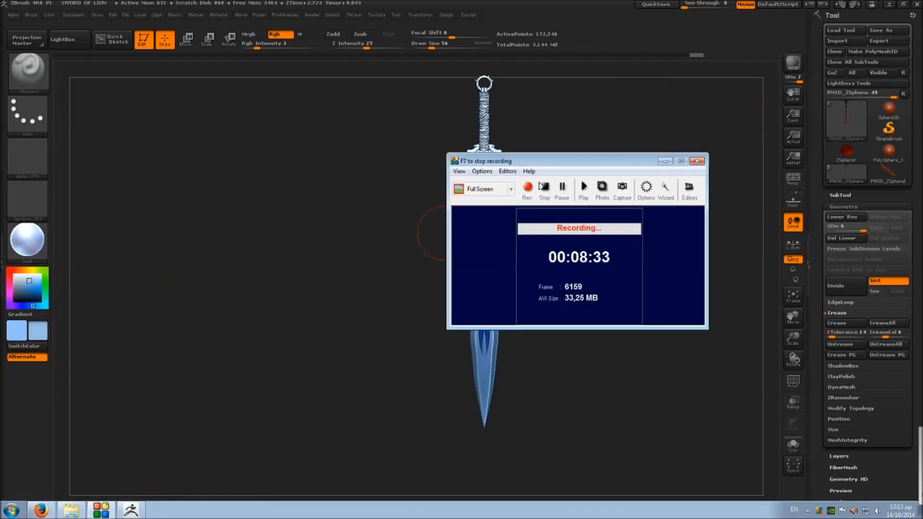